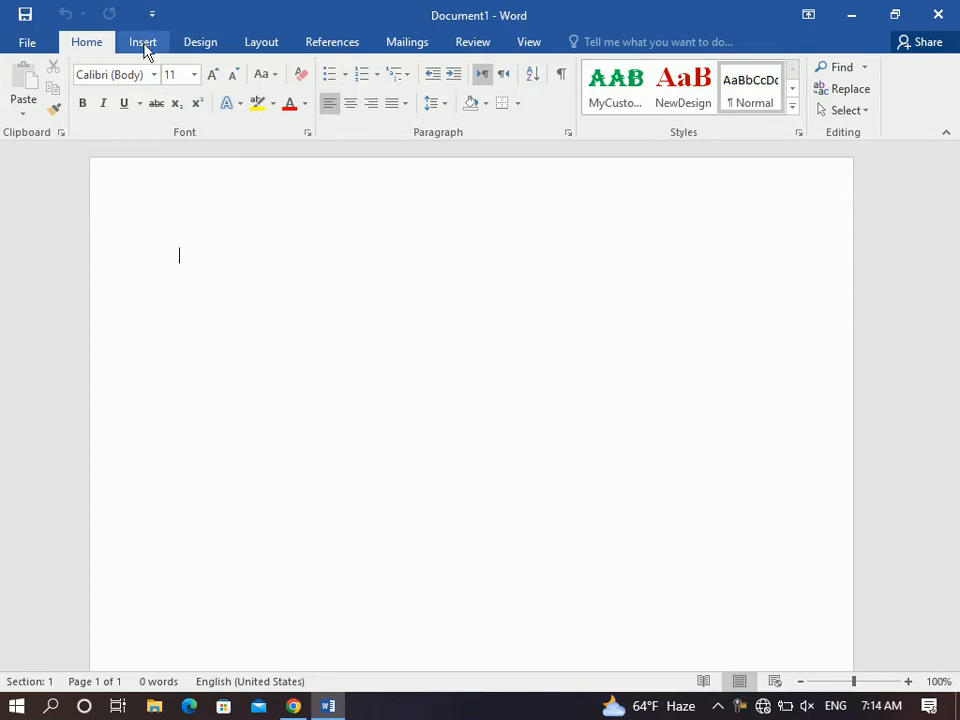
Insert a 3-column by 8-row table from the Insert tab's Table grid.
left_click(143, 46)
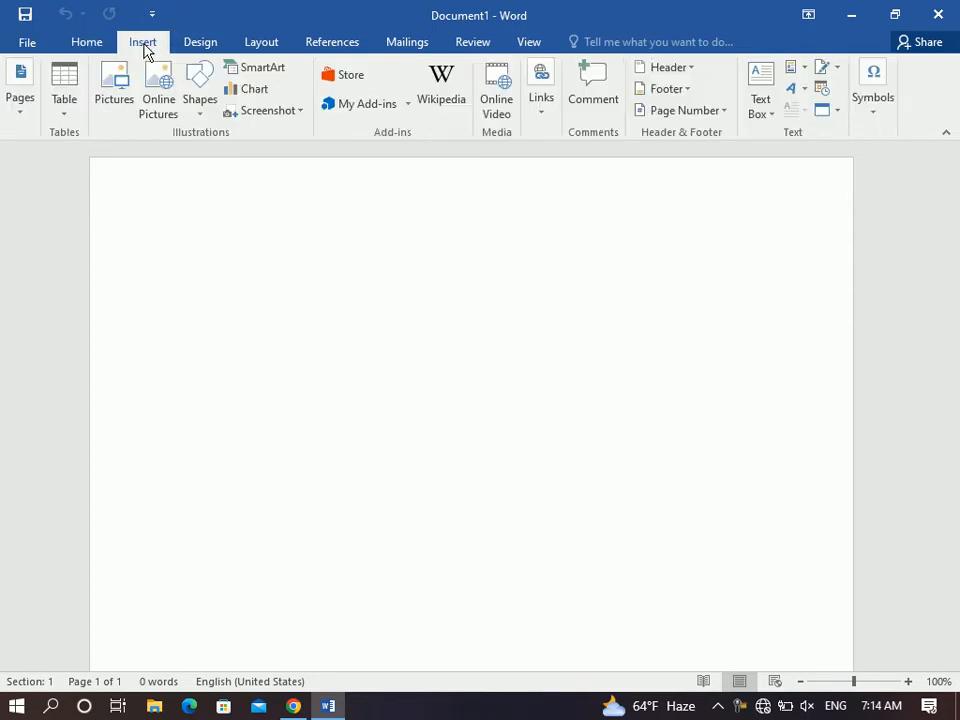
left_click(57, 108)
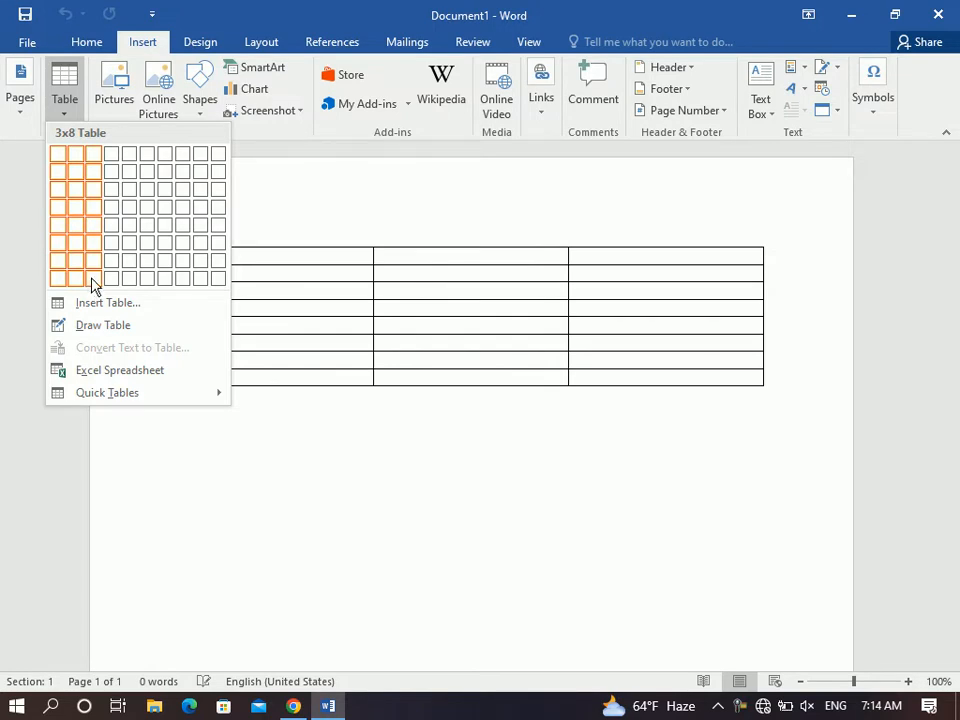
left_click(92, 280)
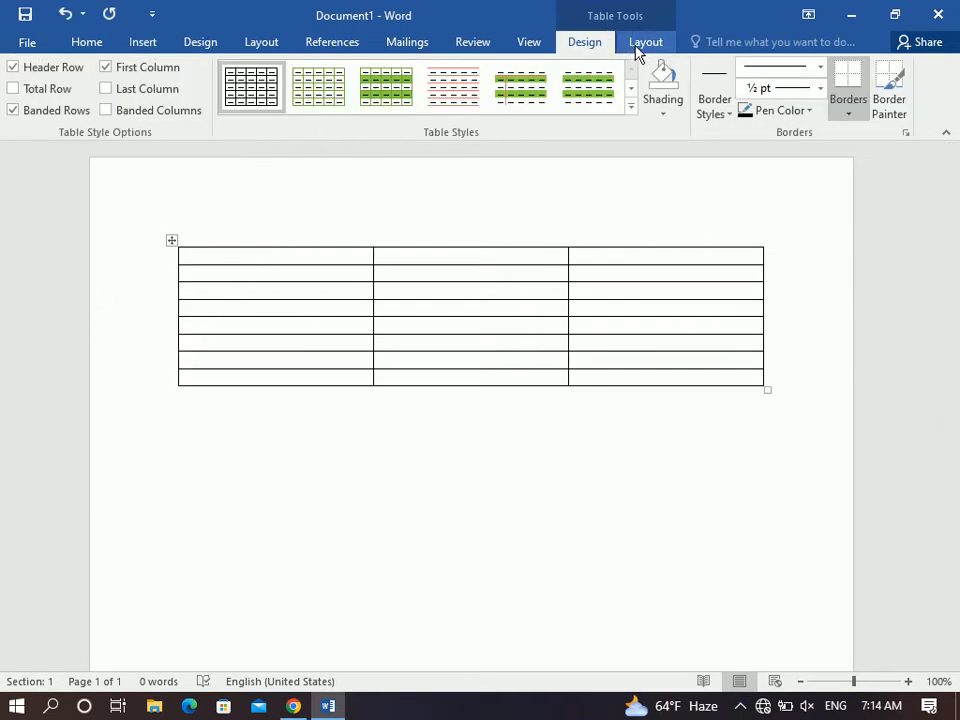
Use the table Layout tools to select the first cell, then the first column.
left_click(643, 42)
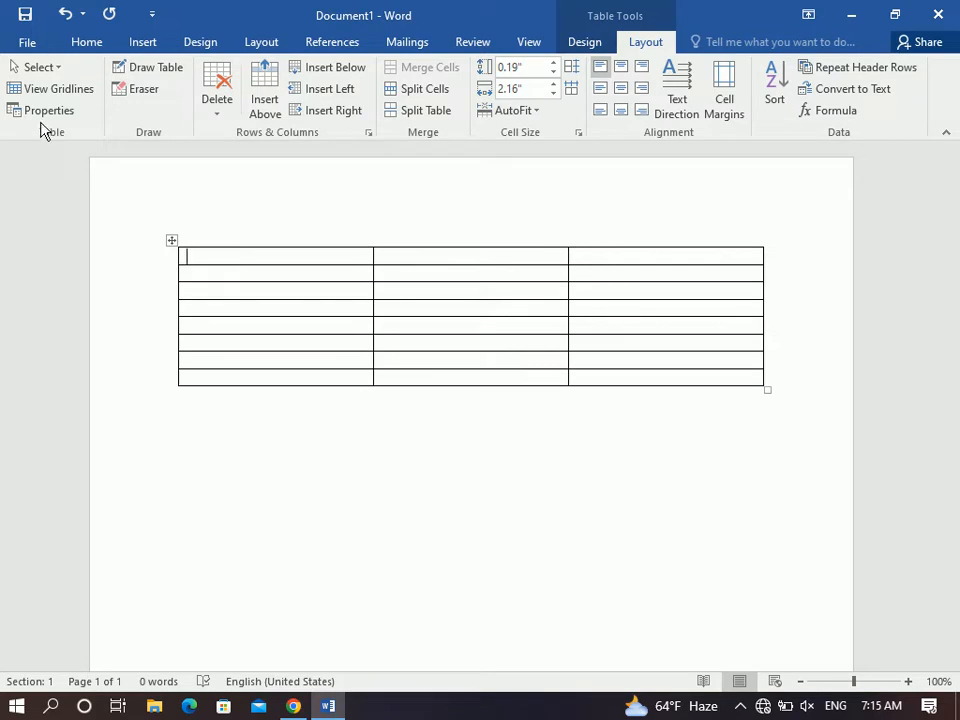
left_click(38, 68)
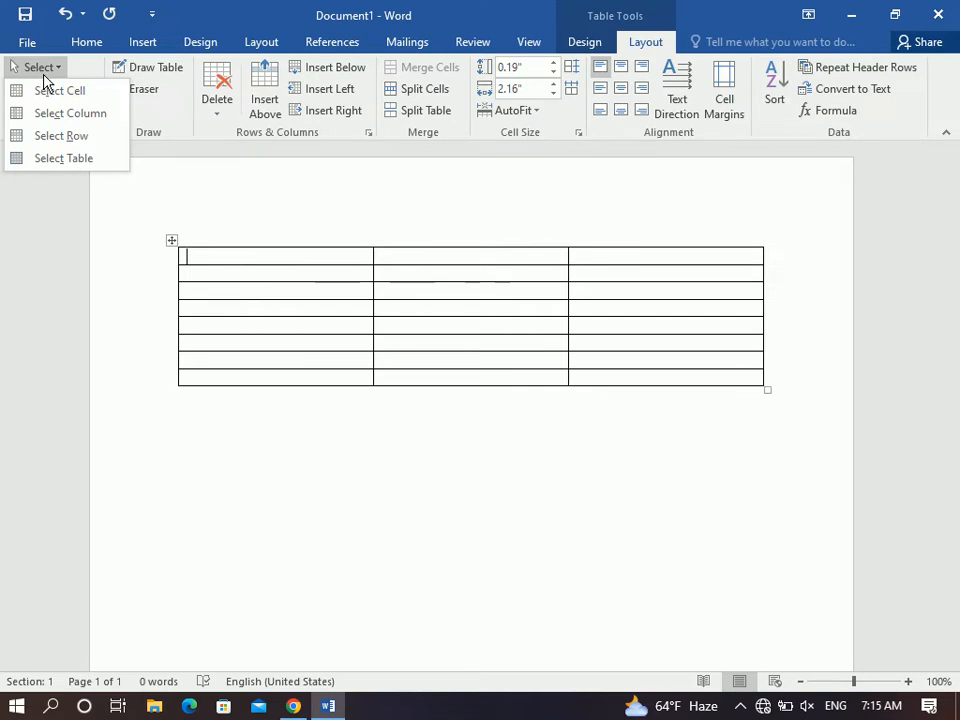
left_click(57, 92)
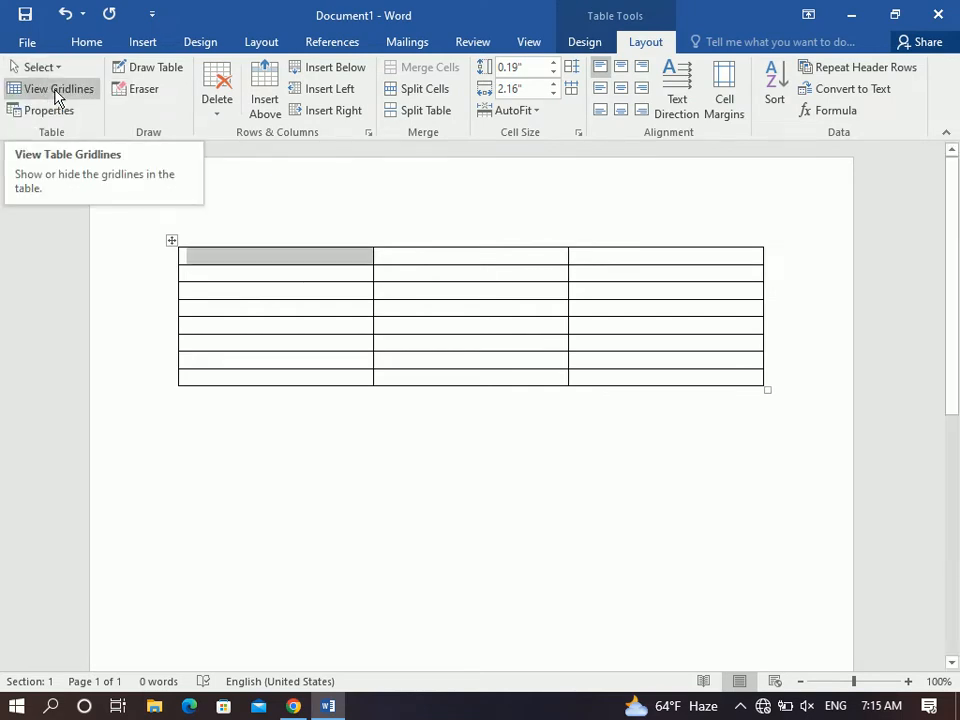
left_click(40, 68)
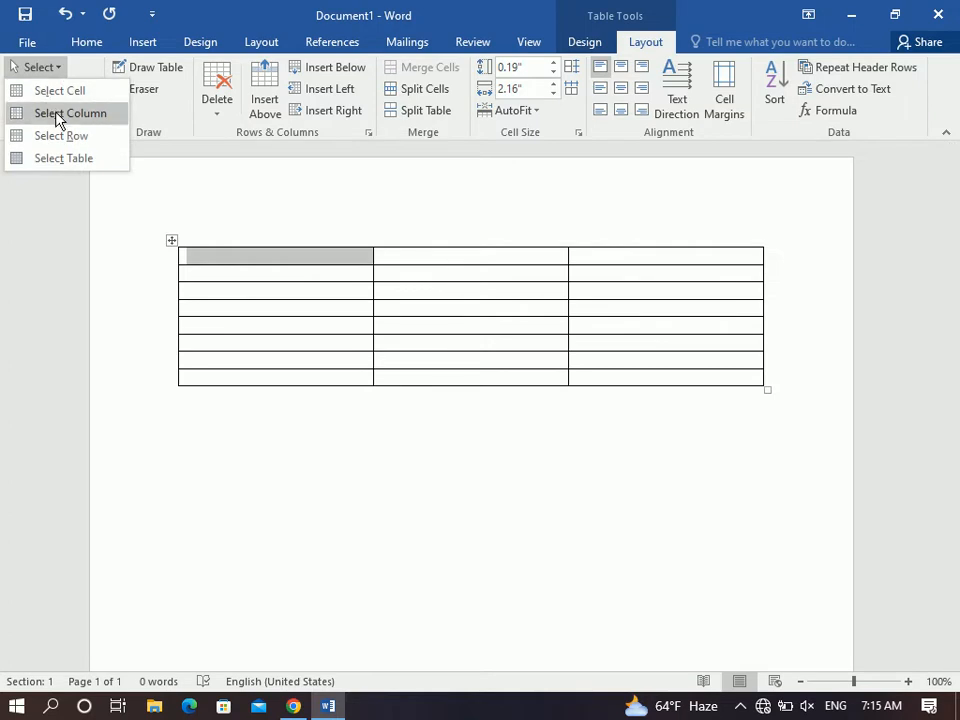
left_click(57, 115)
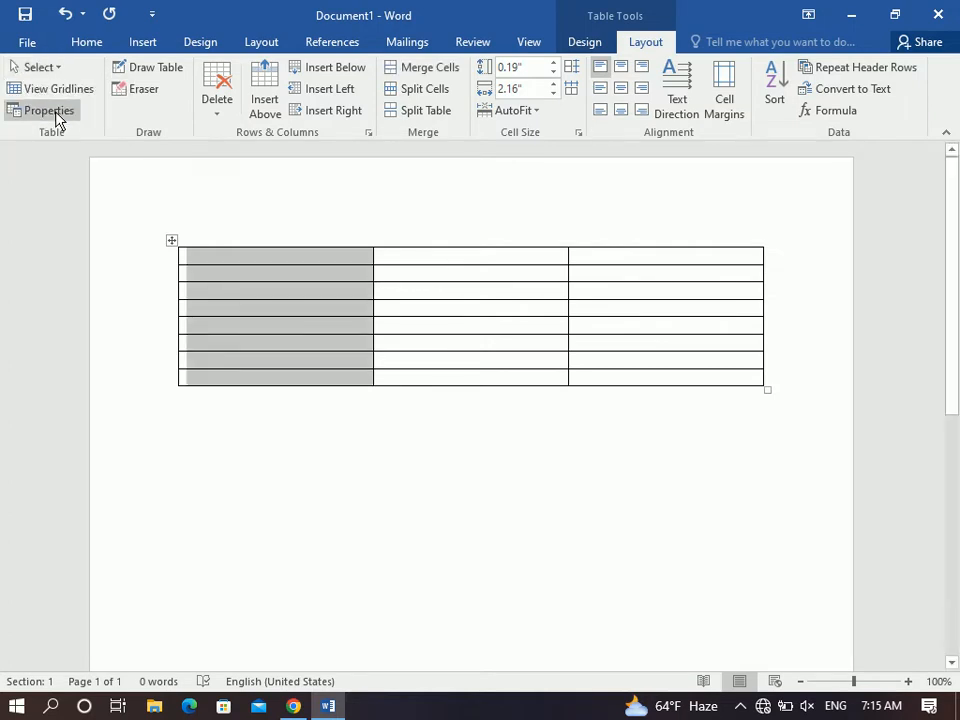
left_click(322, 262)
Select the first row, then the whole table, and return the cursor to the first cell.
left_click(40, 67)
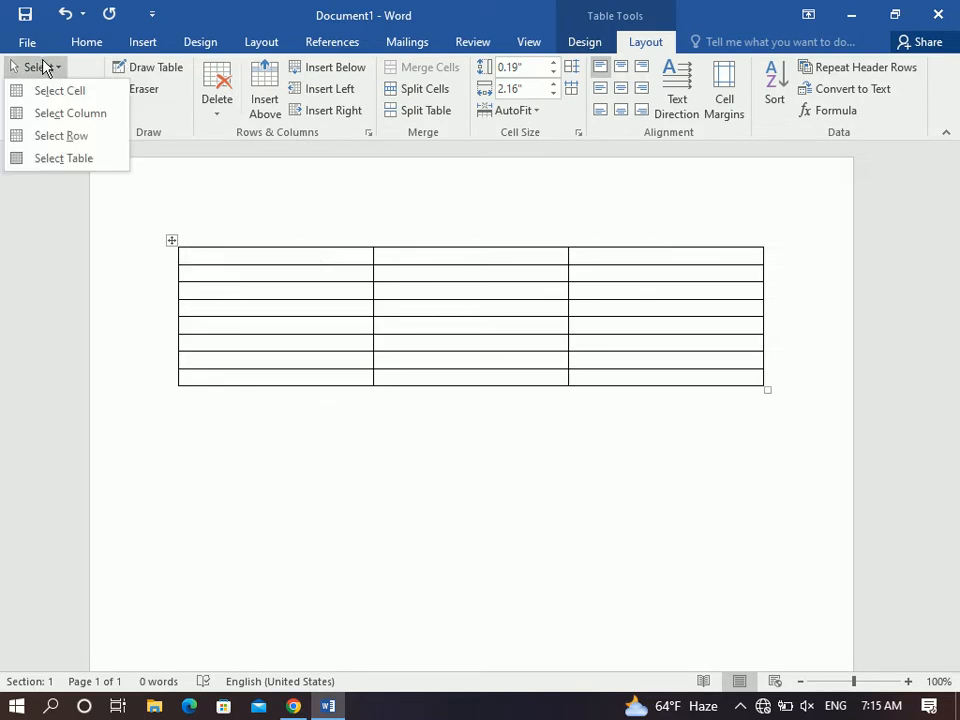
left_click(73, 137)
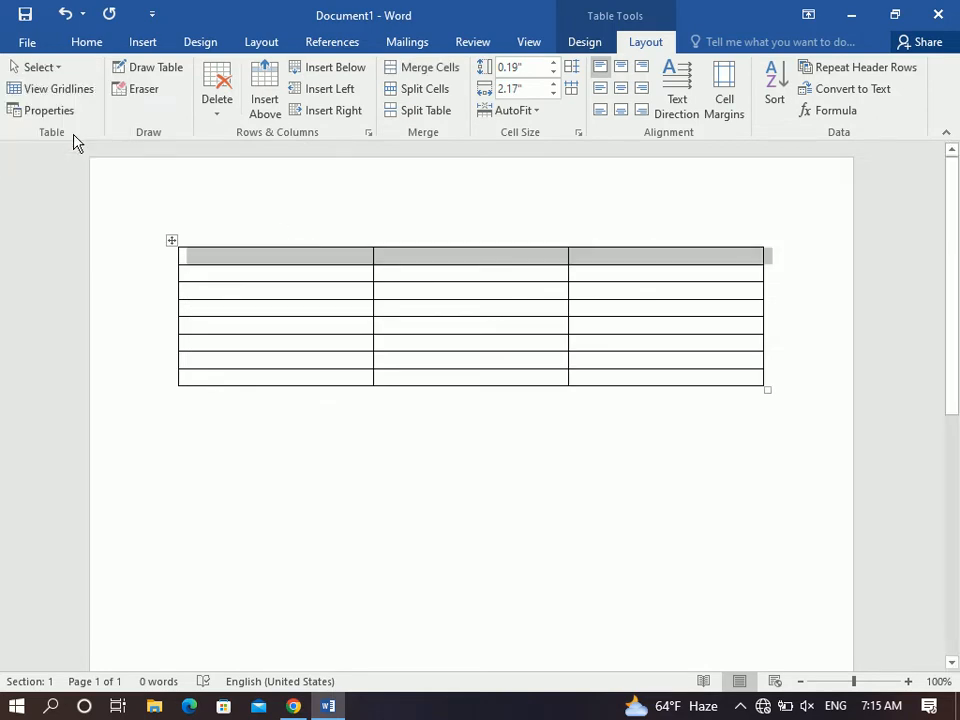
left_click(200, 256)
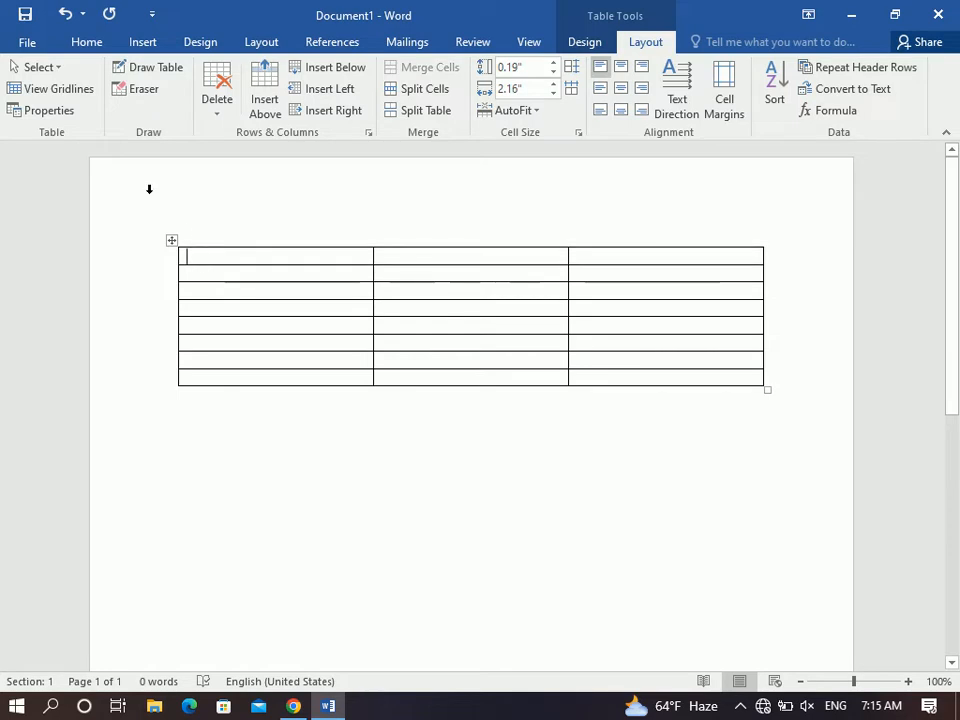
left_click(42, 70)
left_click(71, 157)
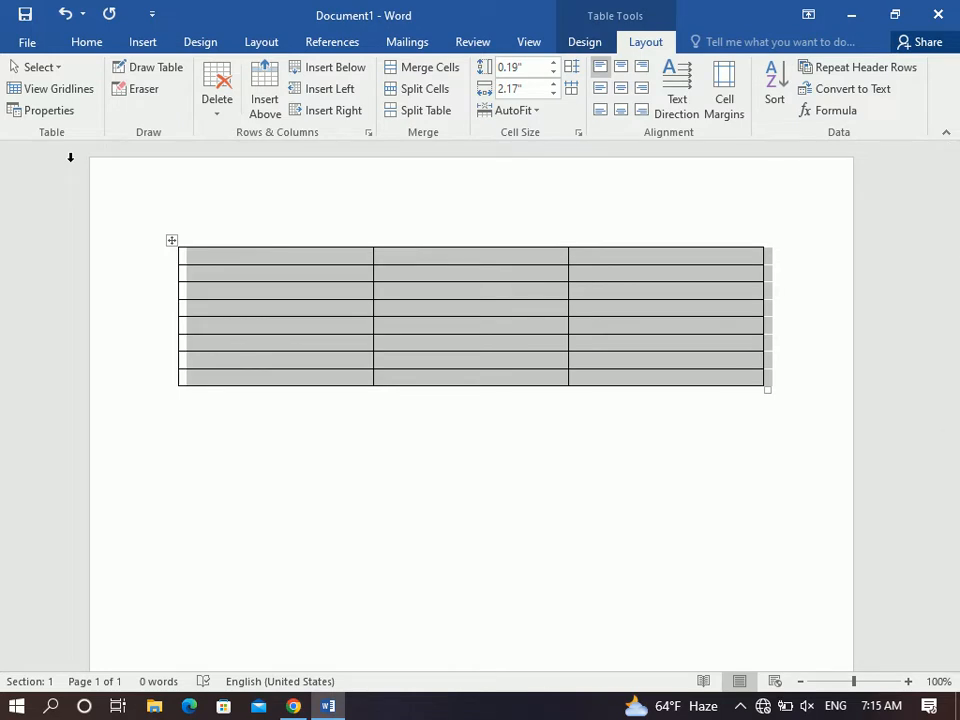
left_click(46, 76)
left_click(45, 77)
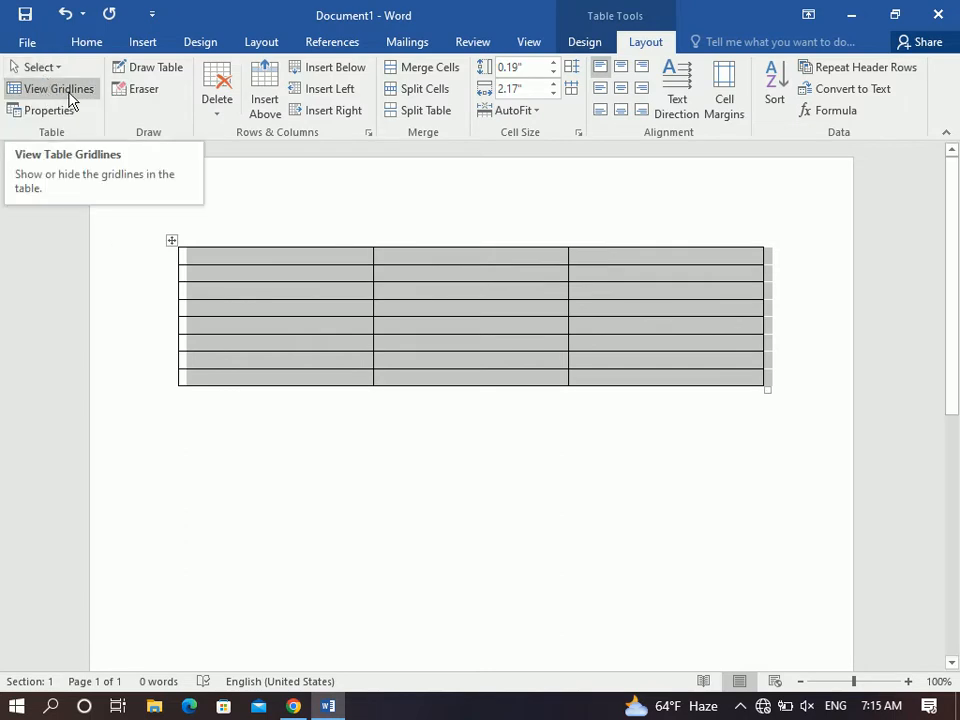
left_click(221, 259)
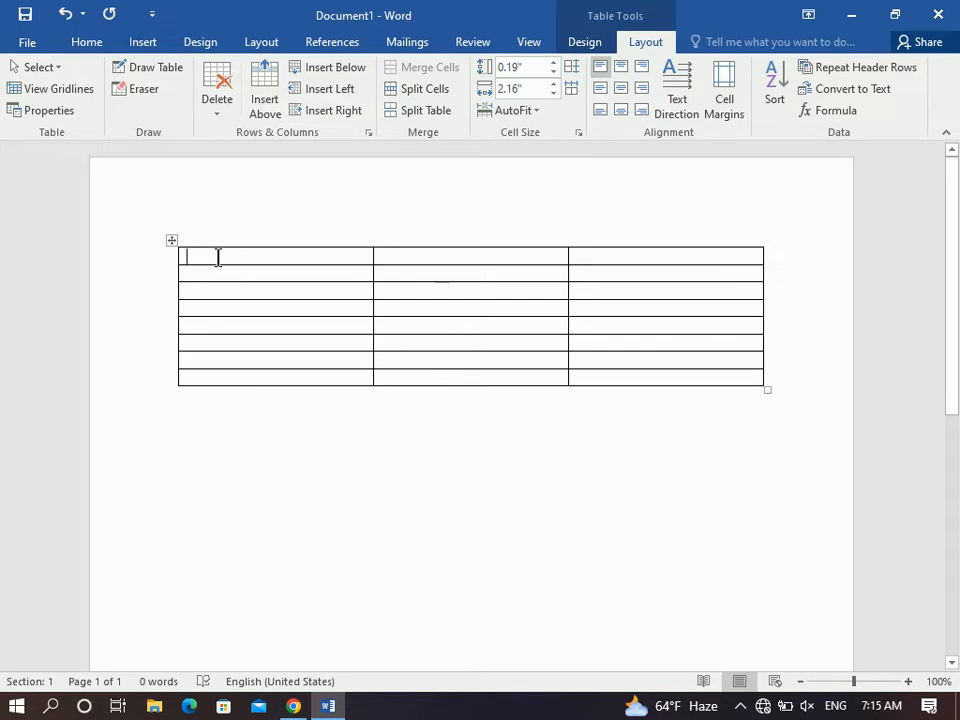
left_click(170, 240)
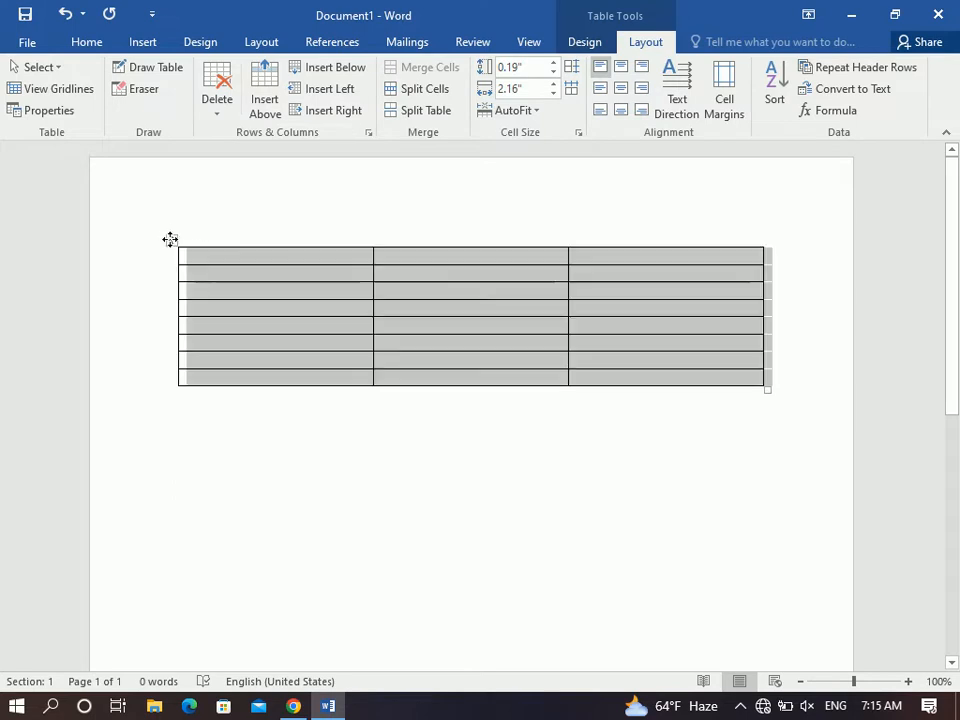
left_click(236, 258)
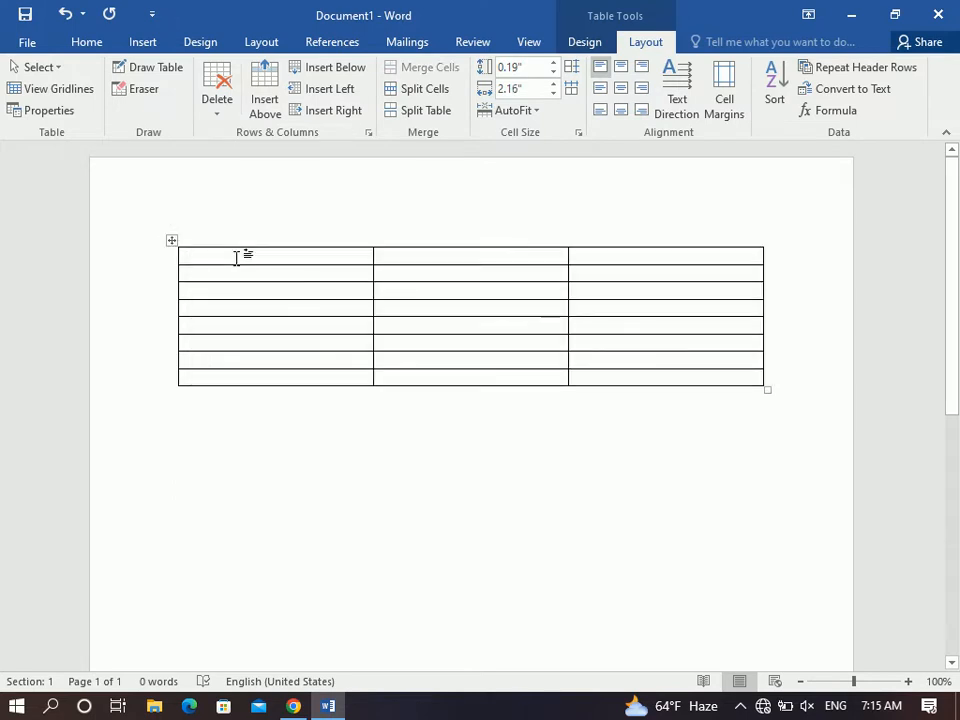
Type the headers ID, Name and Class across the first row.
type("ID")
key("Tab")
type("Name")
key("Tab")
type("Class")
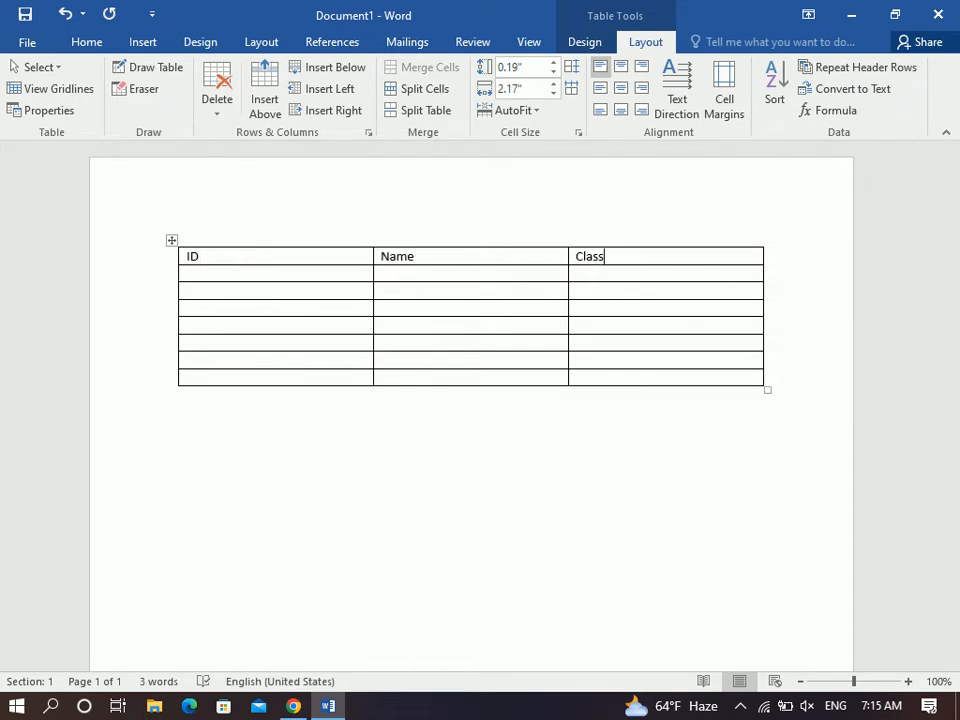
key("Tab")
Number the ID column 1 through 7.
type("1")
key("Down")
type("2")
key("Down")
type("3")
key("Down")
type("4")
key("Down")
type("5")
key("Down")
type("6")
key("Down")
type("7")
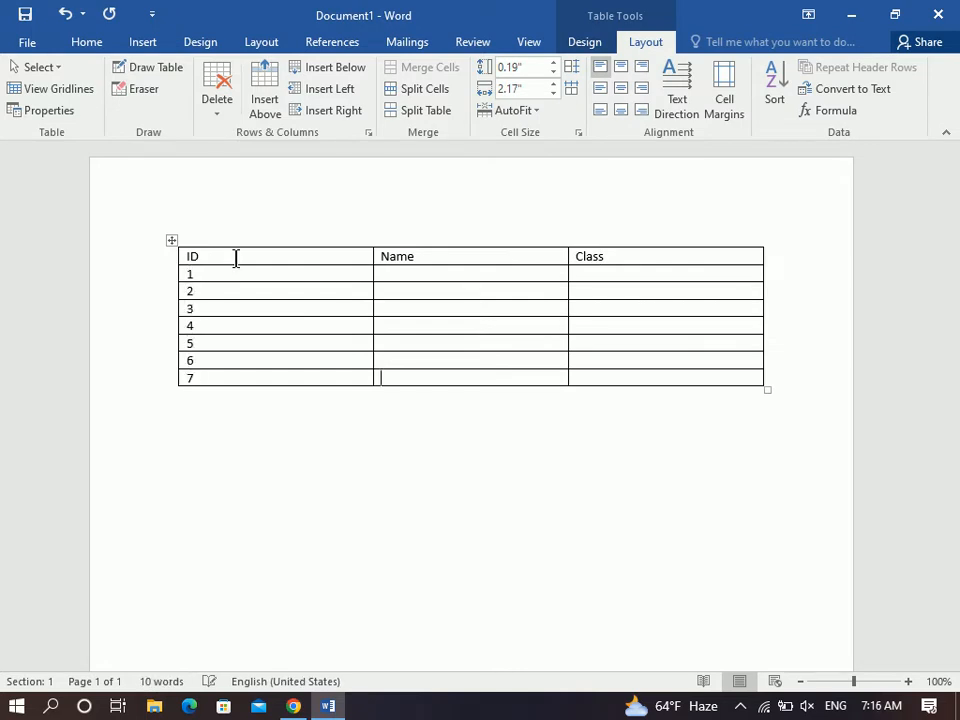
Enter a student's name in each of the seven Name cells.
left_click(398, 277)
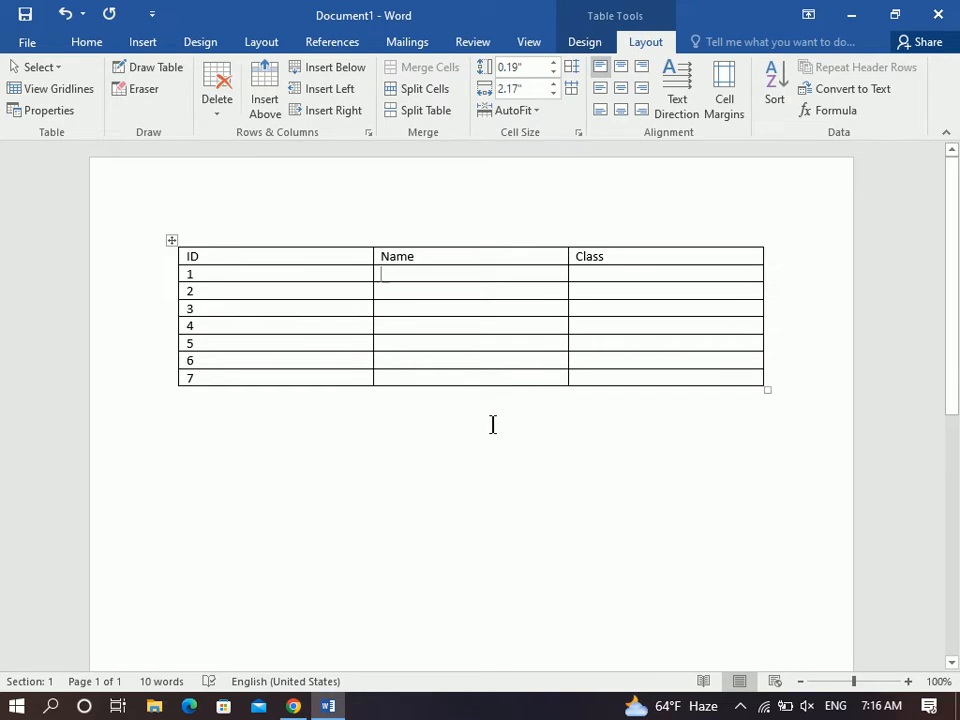
type("Khalid")
key("Down")
type("Noor")
key("Down")
type("Sajad")
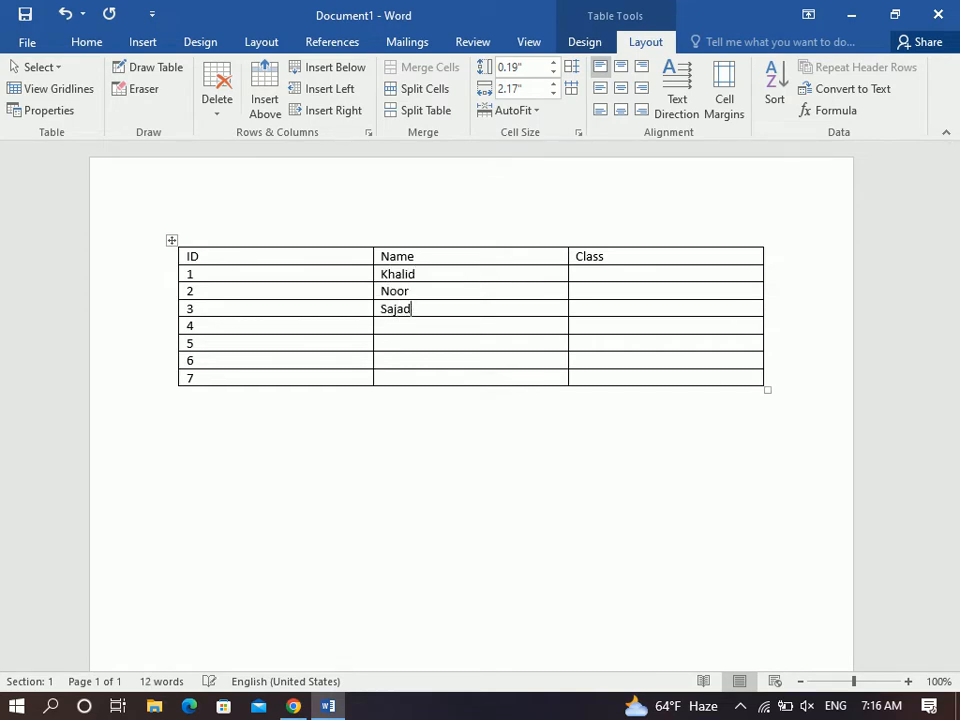
key("Down")
type("Amin")
key("Down")
type("Zahid")
key("Down")
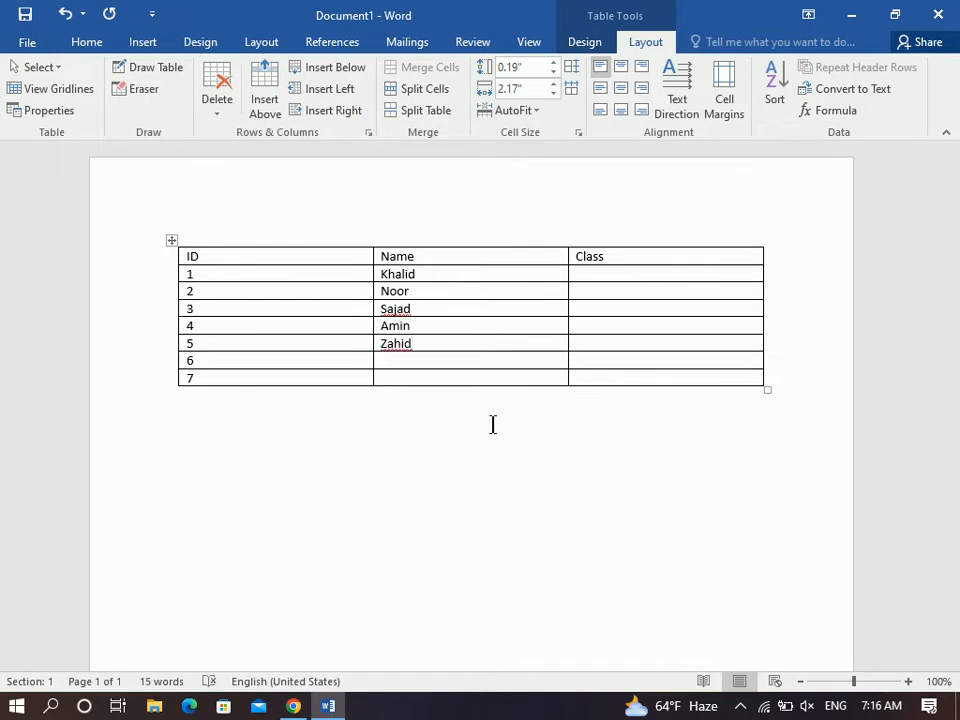
type("Israr")
key("Down")
type("Jan")
Remove all borders from the student table.
left_click(172, 240)
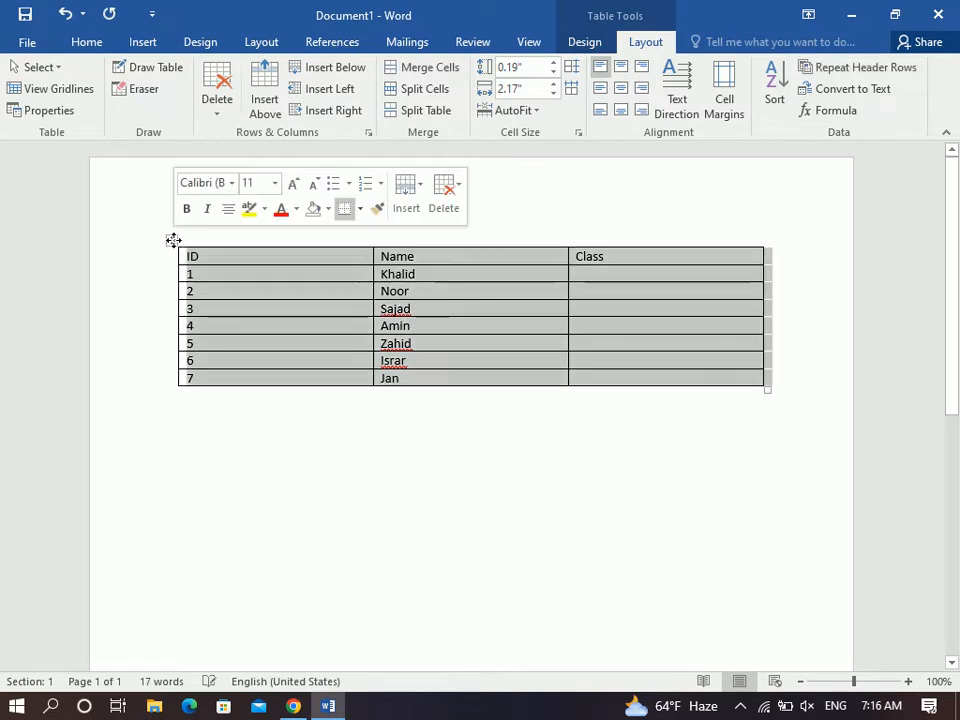
left_click(86, 44)
left_click(517, 103)
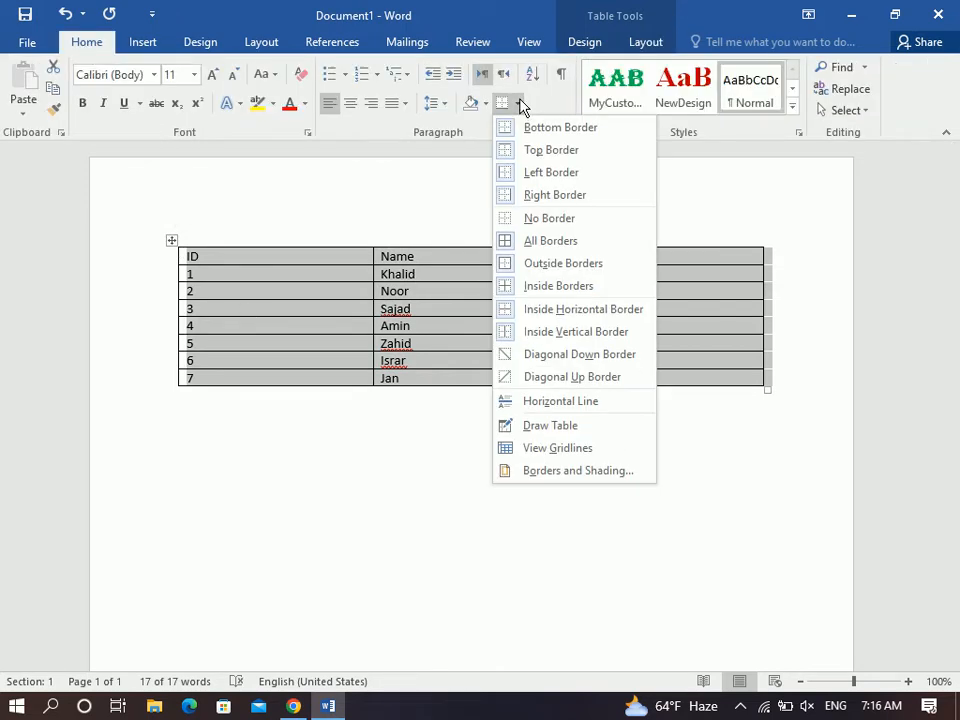
left_click(535, 218)
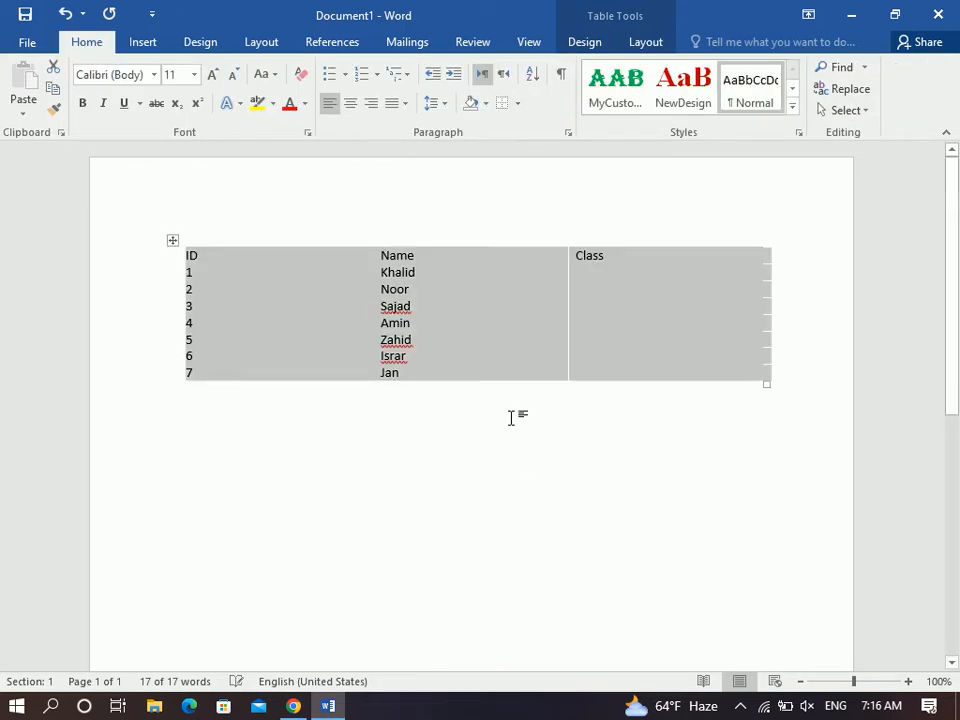
left_click(510, 481)
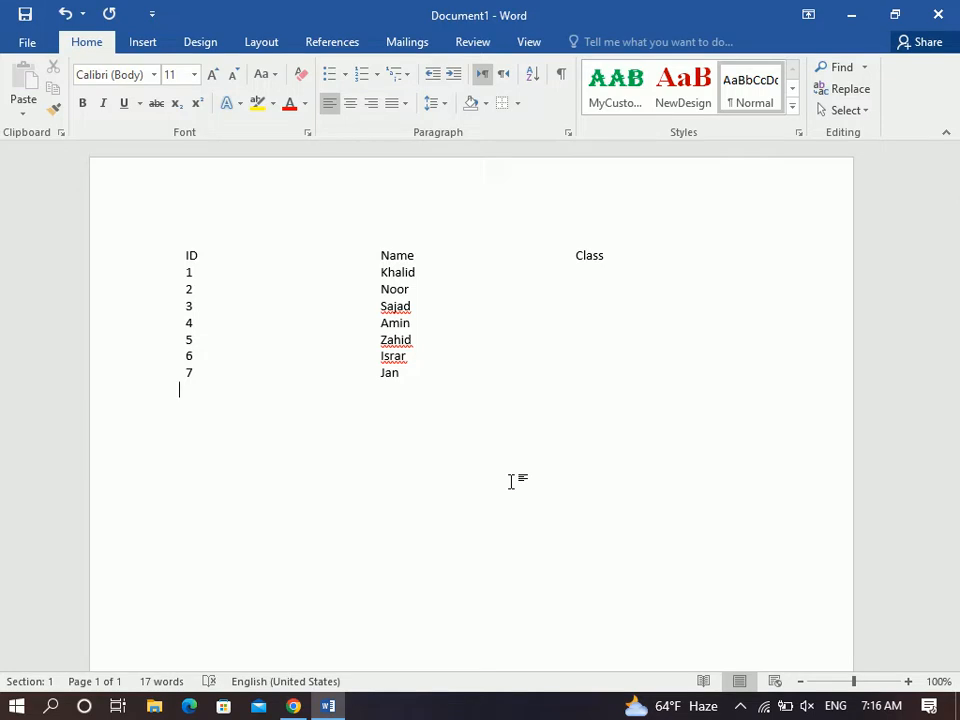
Turn on View Gridlines so the borderless table's cells show.
left_click(172, 241)
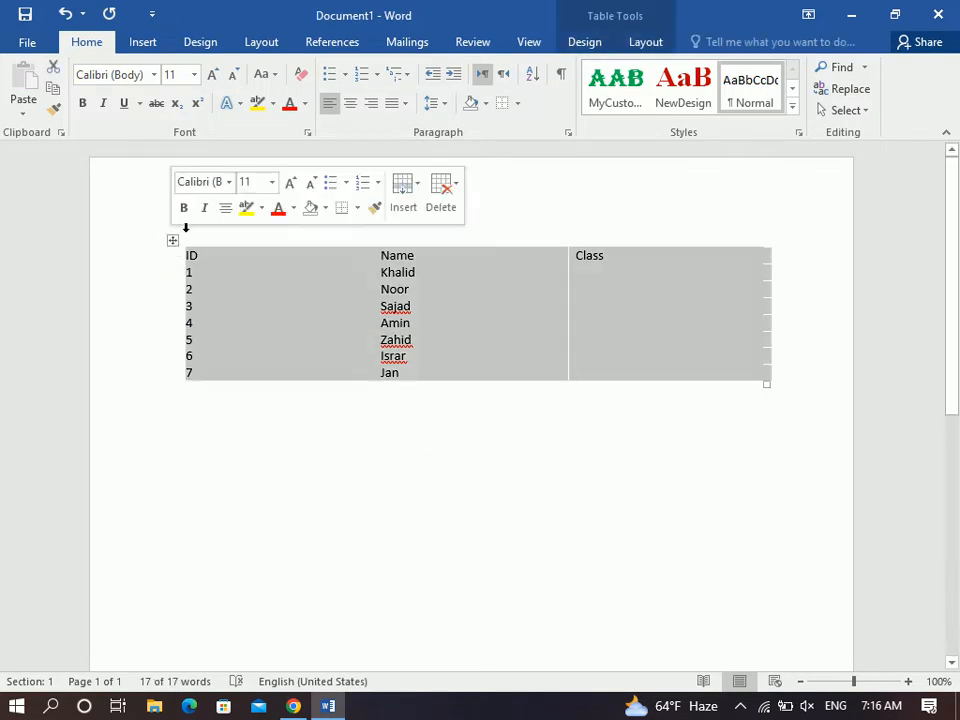
left_click(640, 40)
left_click(79, 90)
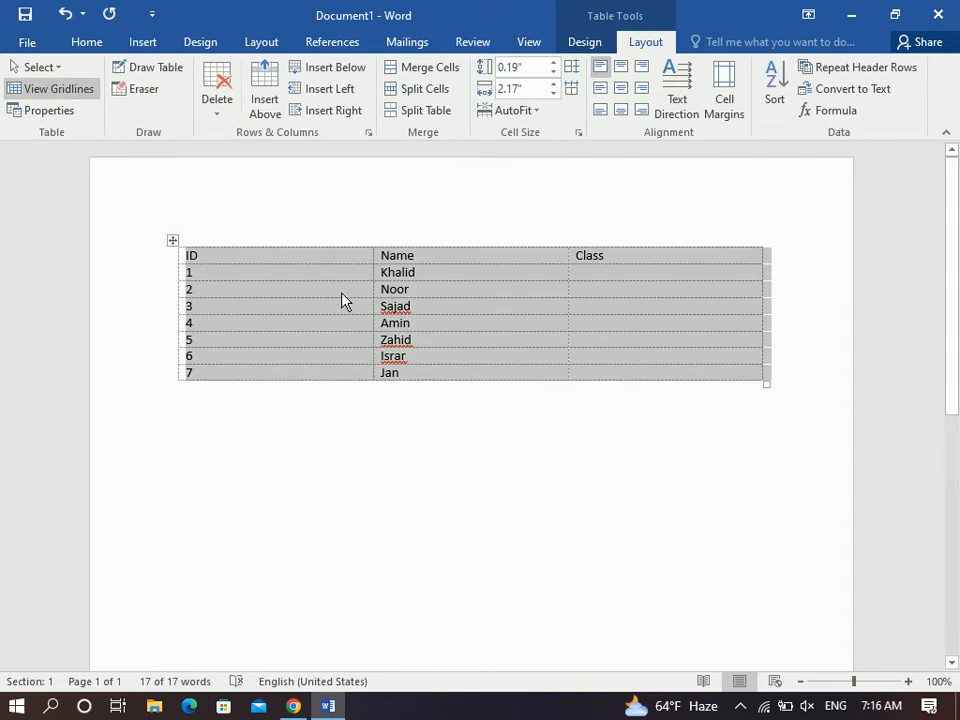
left_click(341, 293)
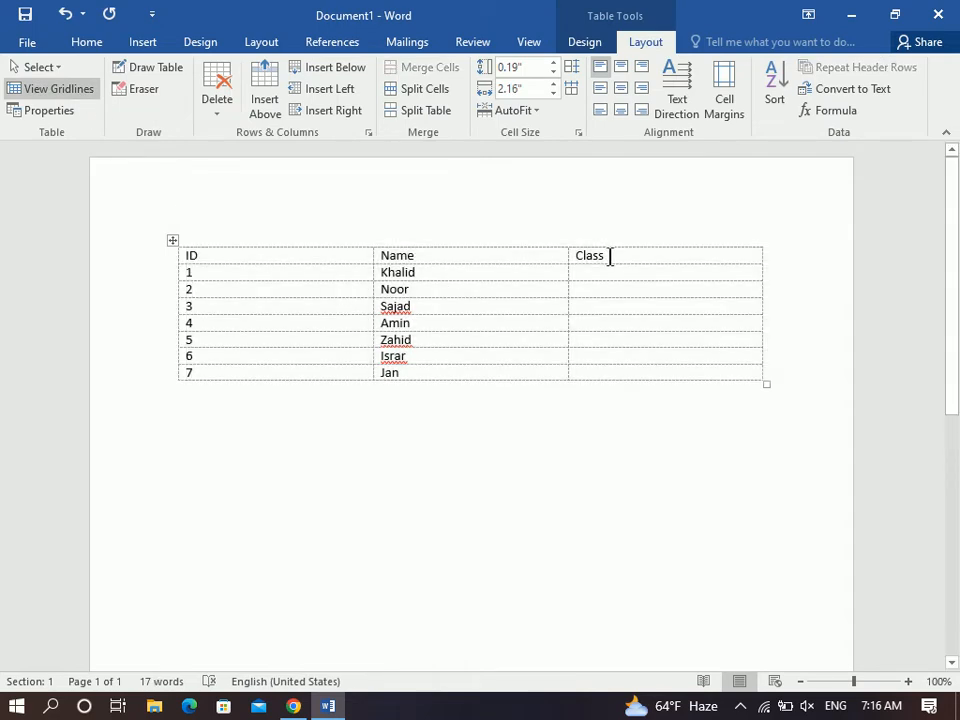
Make the ID, Name, Class header row bold, larger and centred.
left_click_drag(628, 261, 298, 243)
key("ctrl+b")
key("ctrl+shift+period")
key("ctrl+shift+period")
key("ctrl+e")
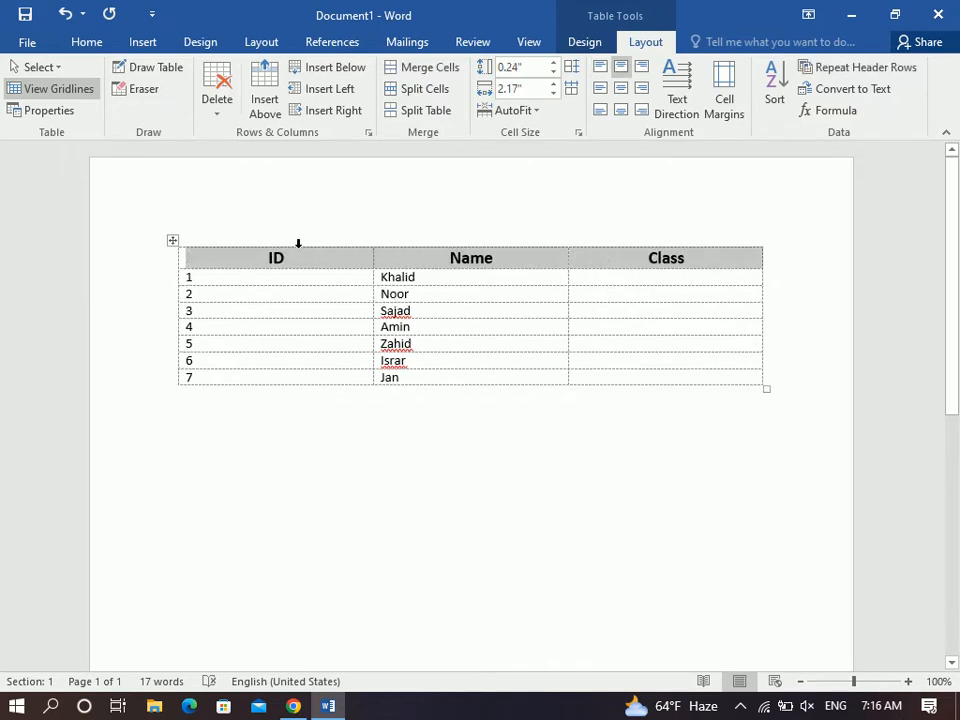
left_click(431, 293)
Fill the Class column with DIT, DEL, DIA, MOS, DIT, DIT, DIT and open print preview.
left_click(502, 277)
left_click(682, 282)
type("DIT")
key("Down")
type("DEL")
type("DIA")
key("Down")
type("MOS")
key("Down")
type("DIT")
key("Down")
type("DIT")
key("Down")
type("DIT")
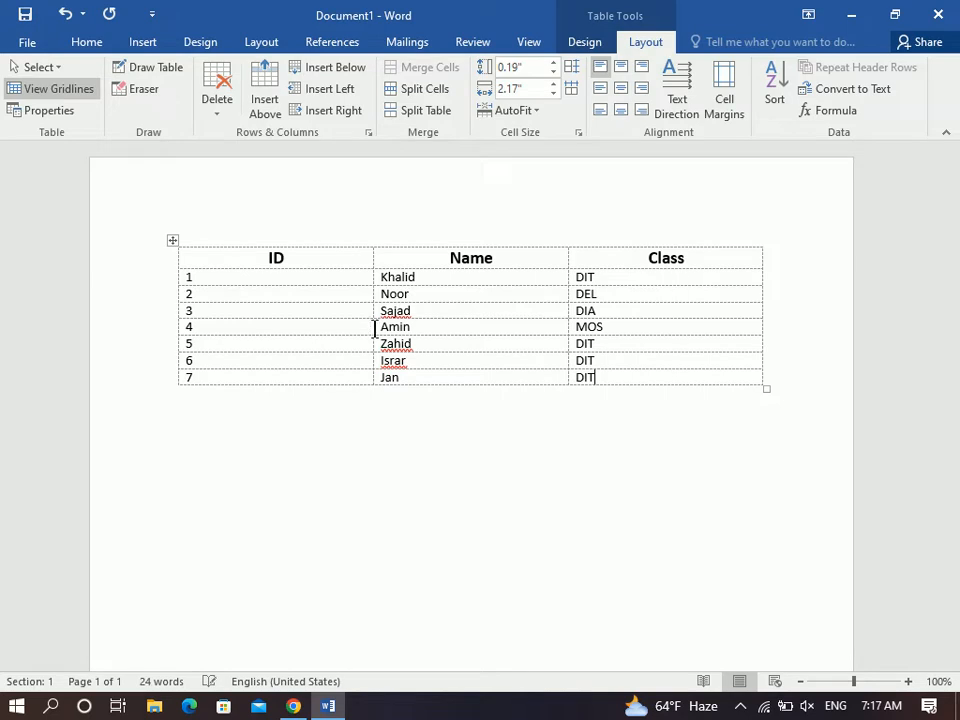
key("ctrl+p")
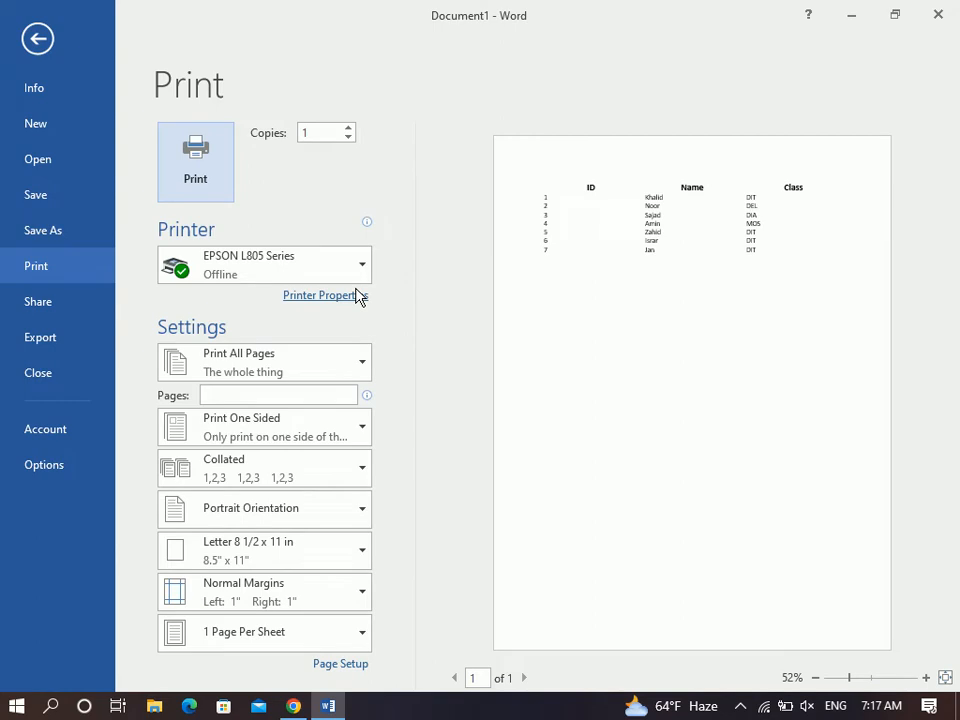
Apply All Borders to the whole student table and check it again in print preview.
left_click(36, 40)
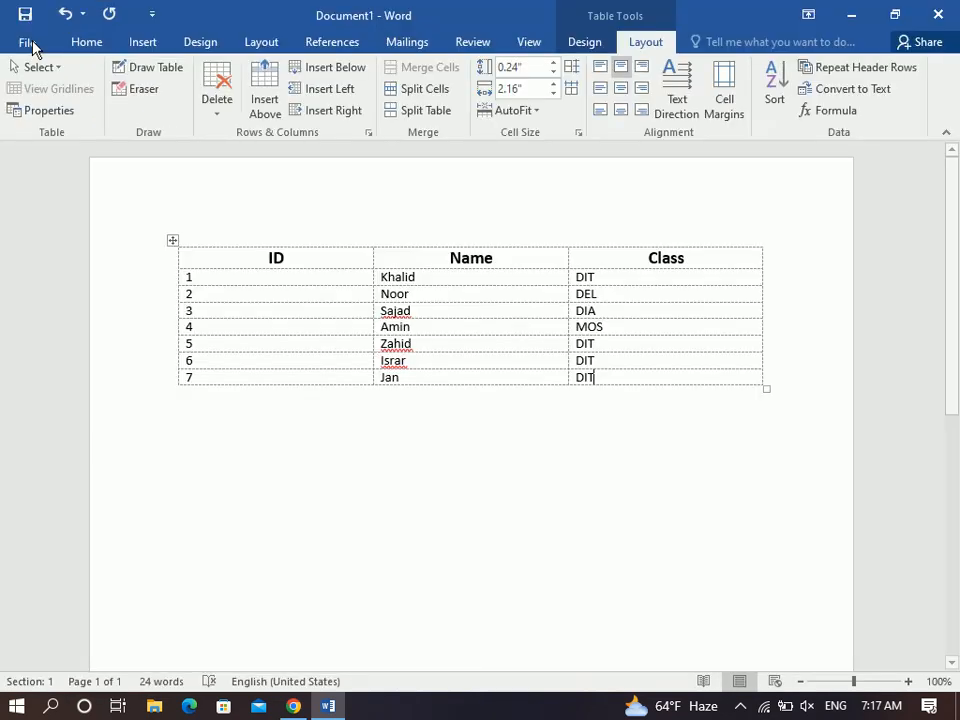
left_click(172, 243)
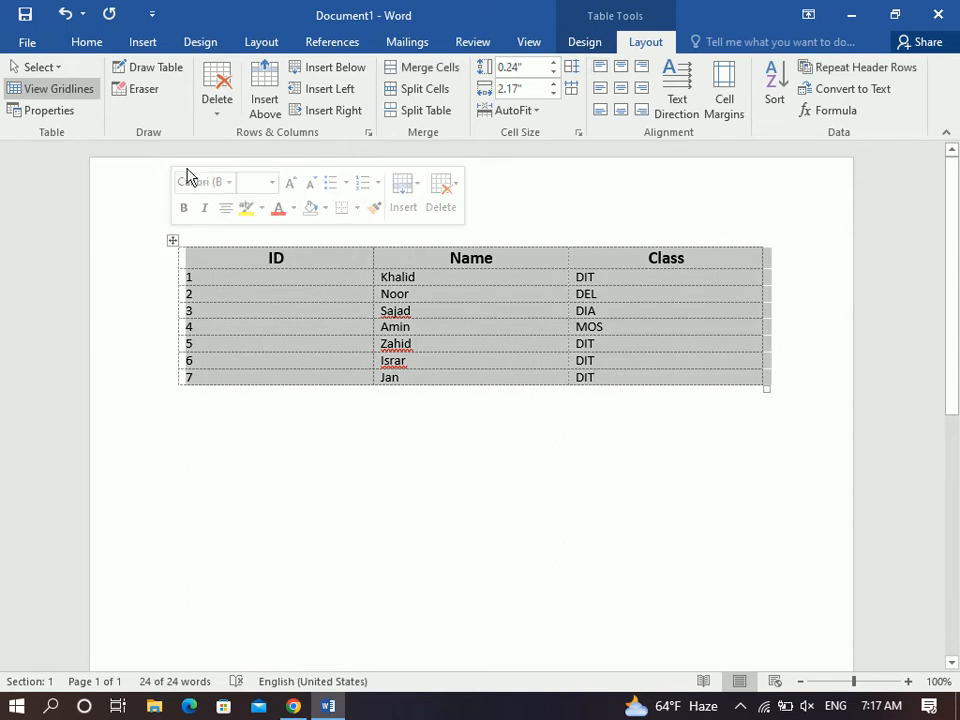
left_click(92, 45)
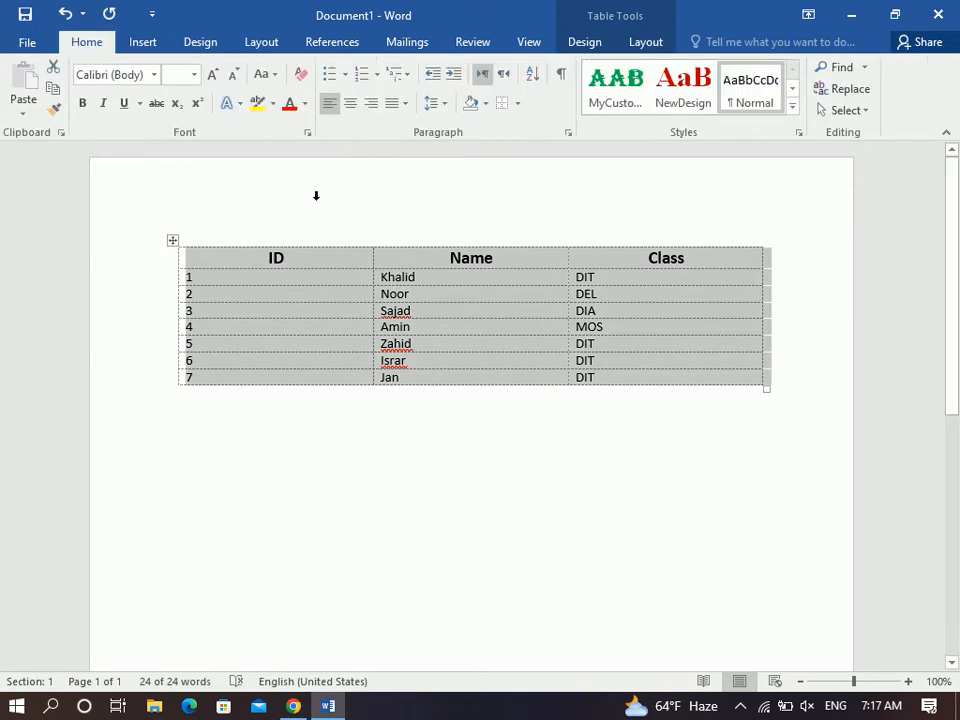
left_click(518, 104)
left_click(514, 241)
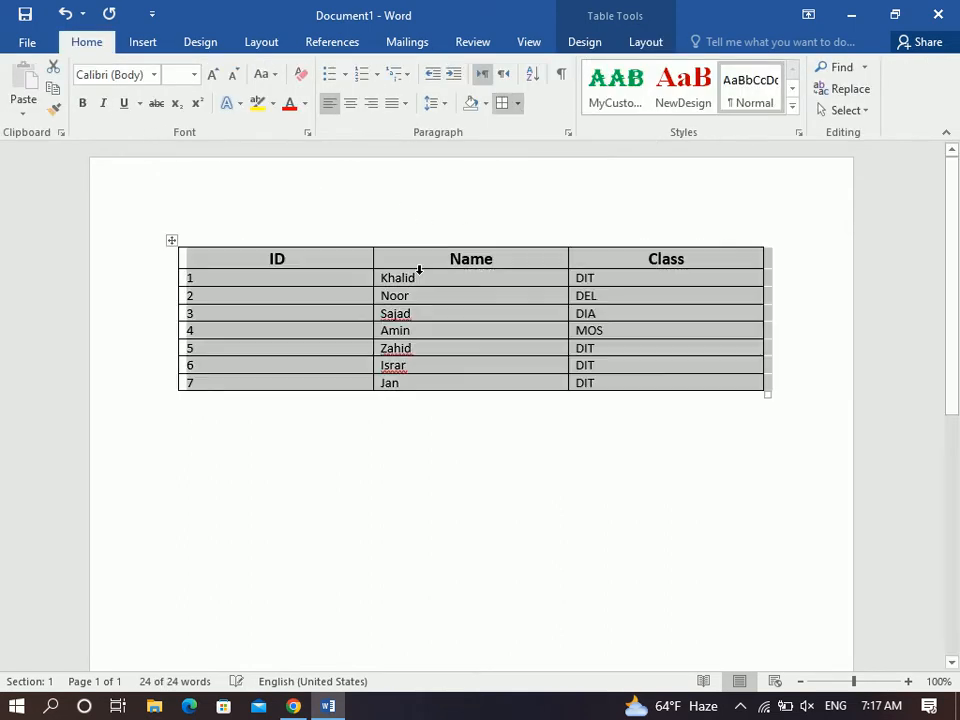
left_click(333, 284)
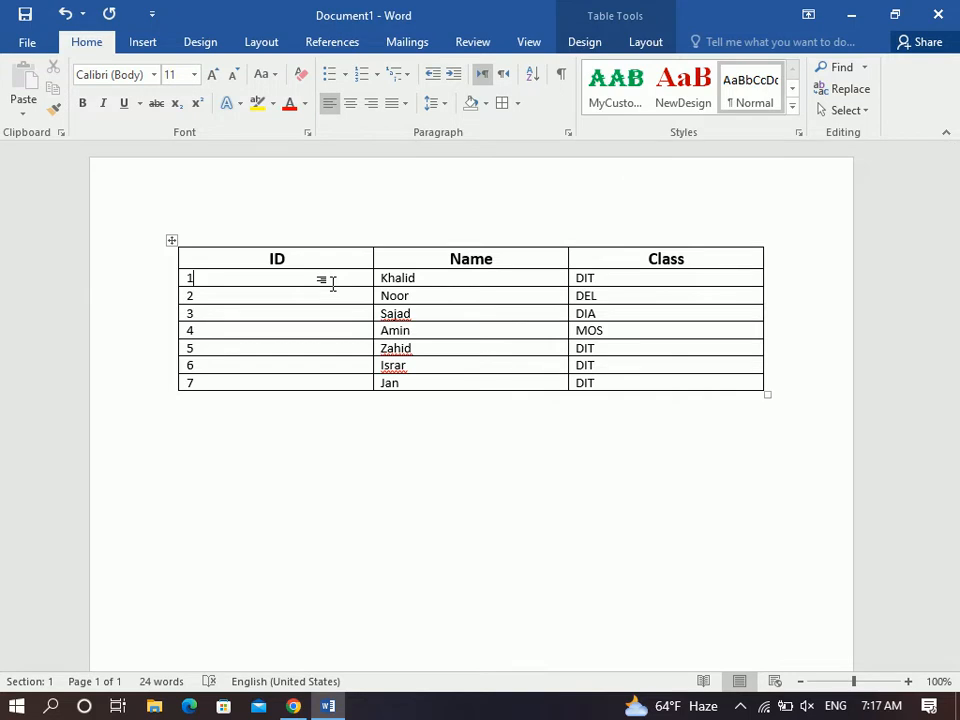
key("ctrl+p")
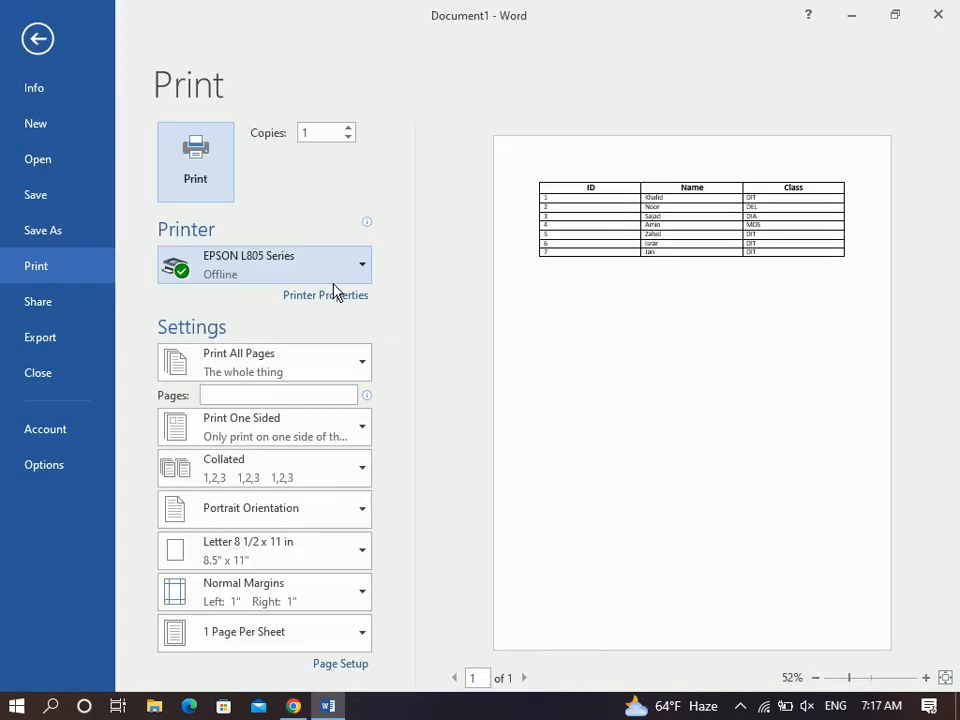
Leave print preview, then open and cancel the table's Properties dialog.
left_click(38, 38)
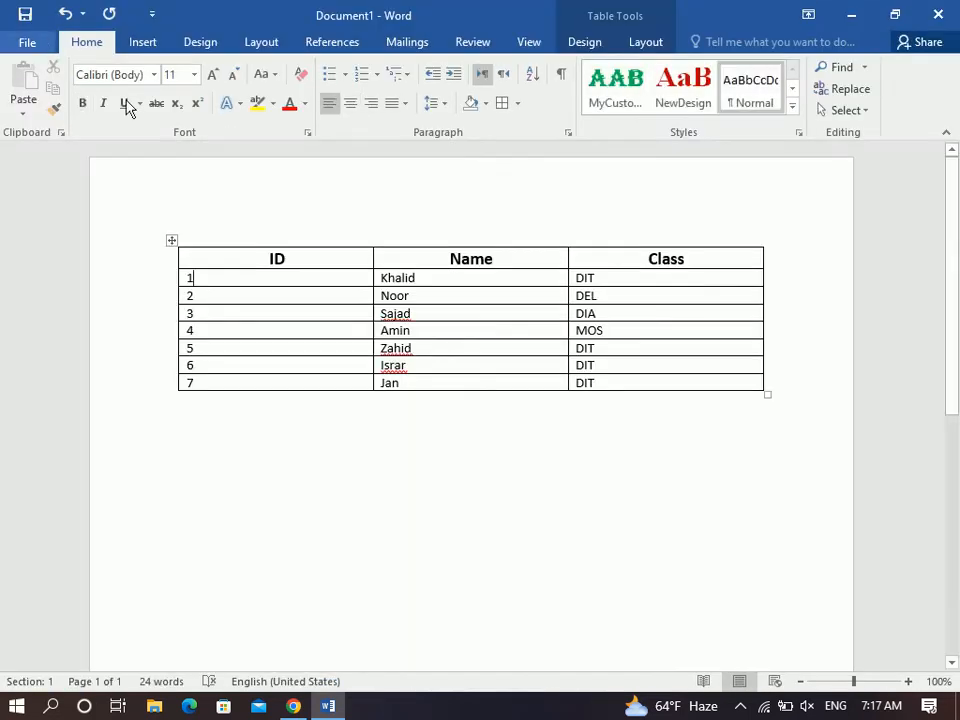
left_click(640, 43)
left_click(62, 108)
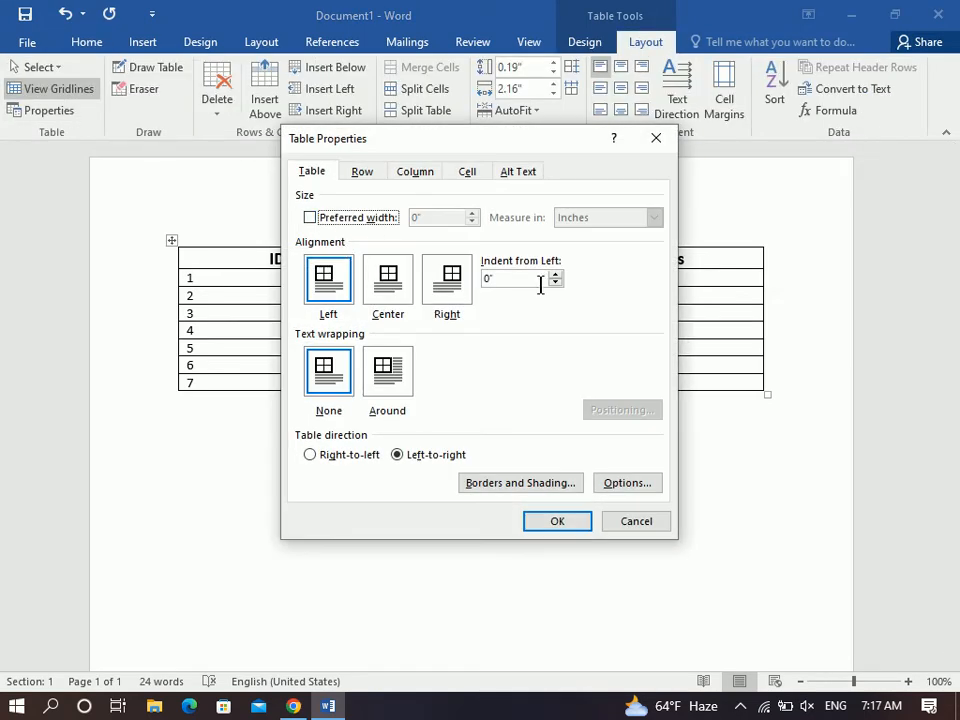
left_click(628, 521)
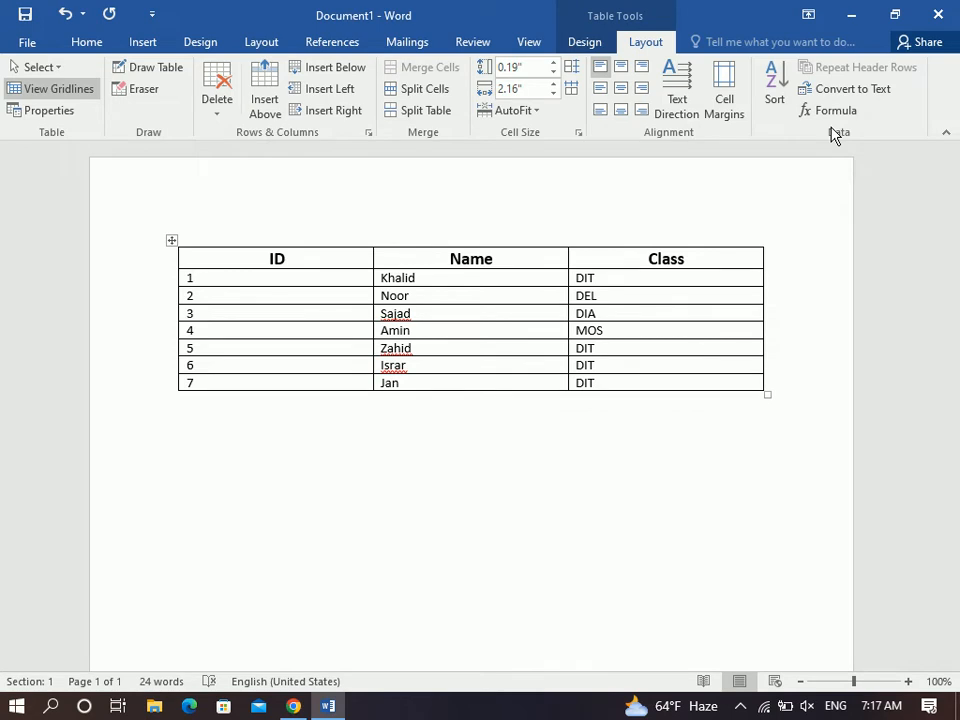
left_click(341, 262)
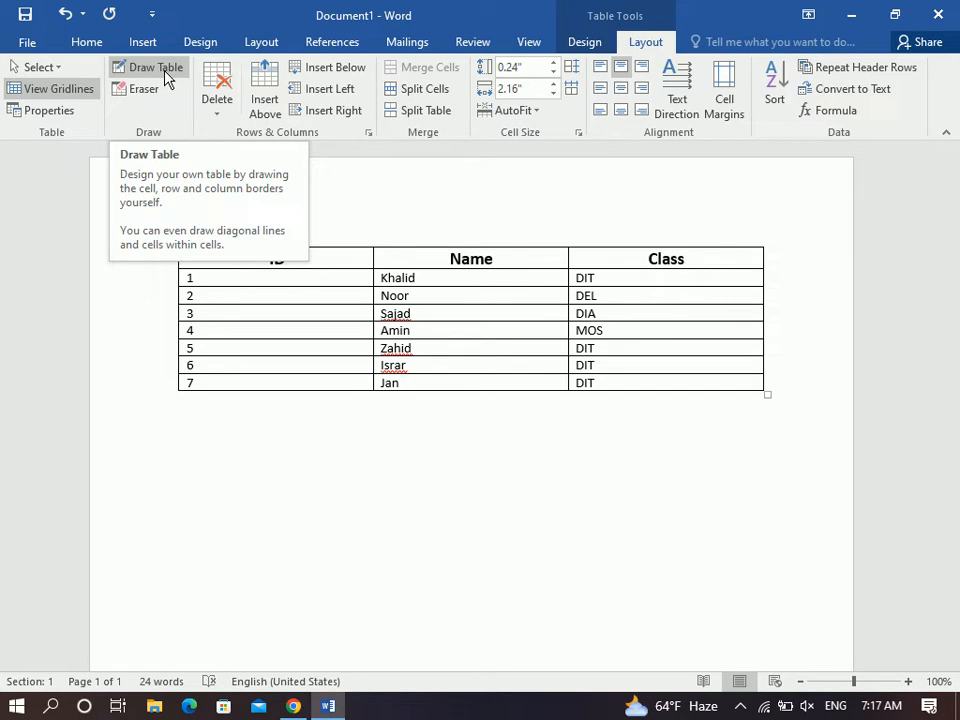
left_click(145, 45)
left_click(64, 98)
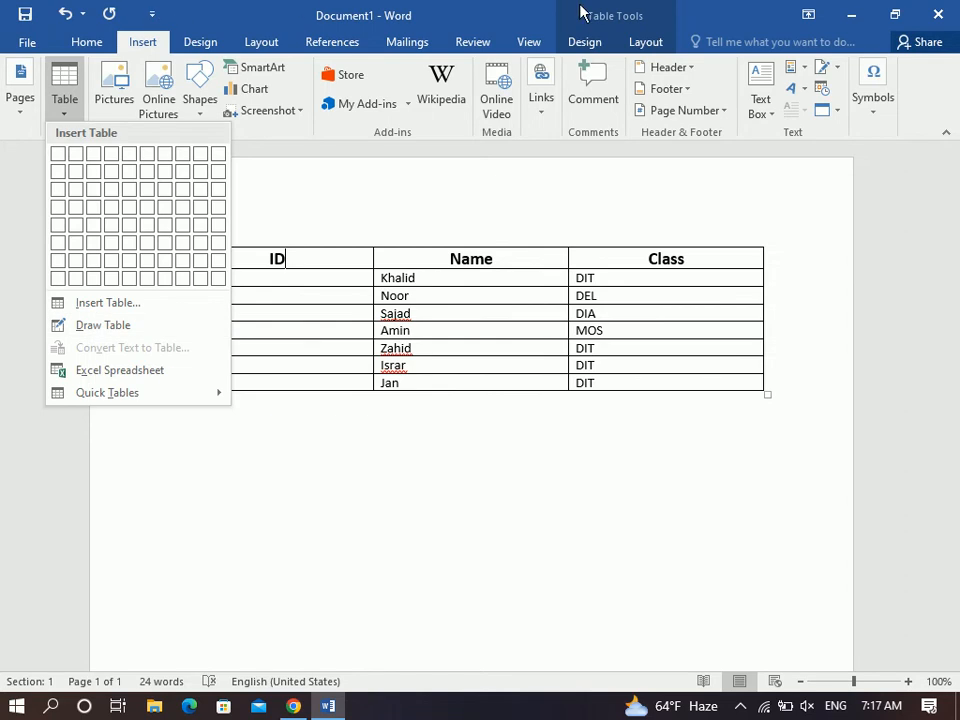
left_click(641, 42)
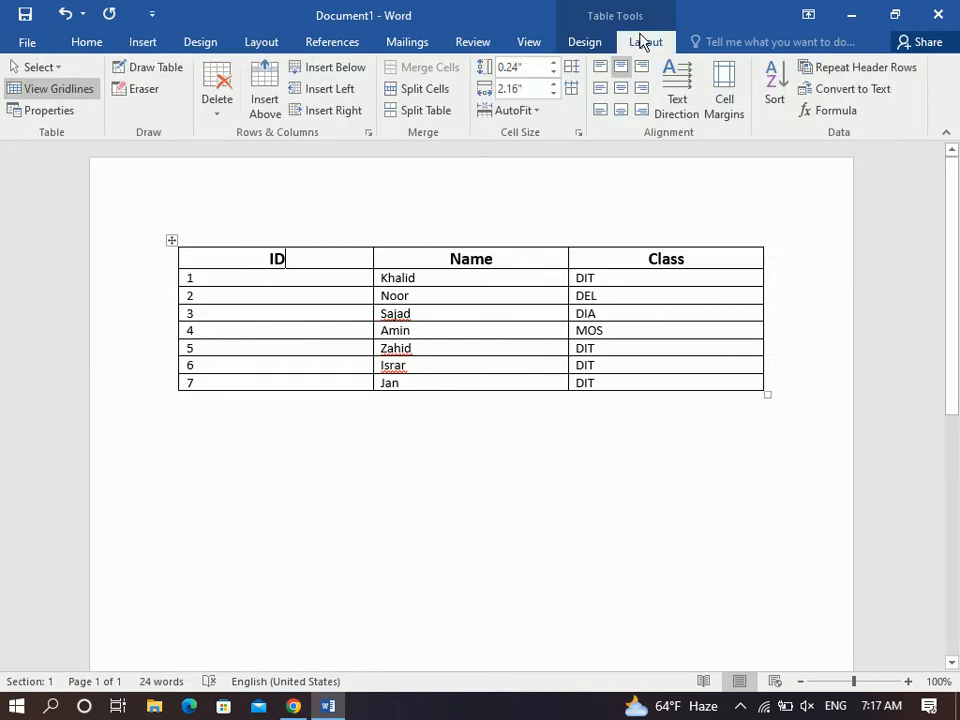
Draw a freehand table below the student table and split it with column and row lines.
left_click(150, 68)
mouse_move(163, 424)
left_mouse_down()
mouse_move(786, 585)
mouse_move(787, 613)
left_mouse_up()
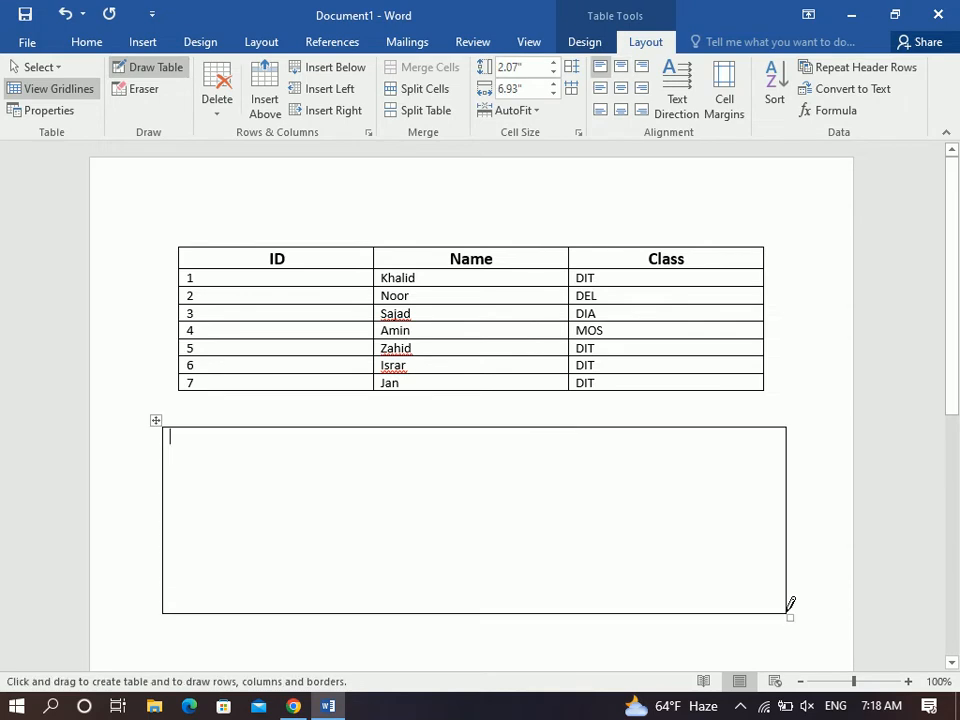
left_click_drag(262, 440, 259, 590)
mouse_move(220, 459)
left_mouse_down()
mouse_move(718, 452)
mouse_move(671, 534)
mouse_move(676, 605)
left_mouse_up()
left_click_drag(478, 471, 484, 550)
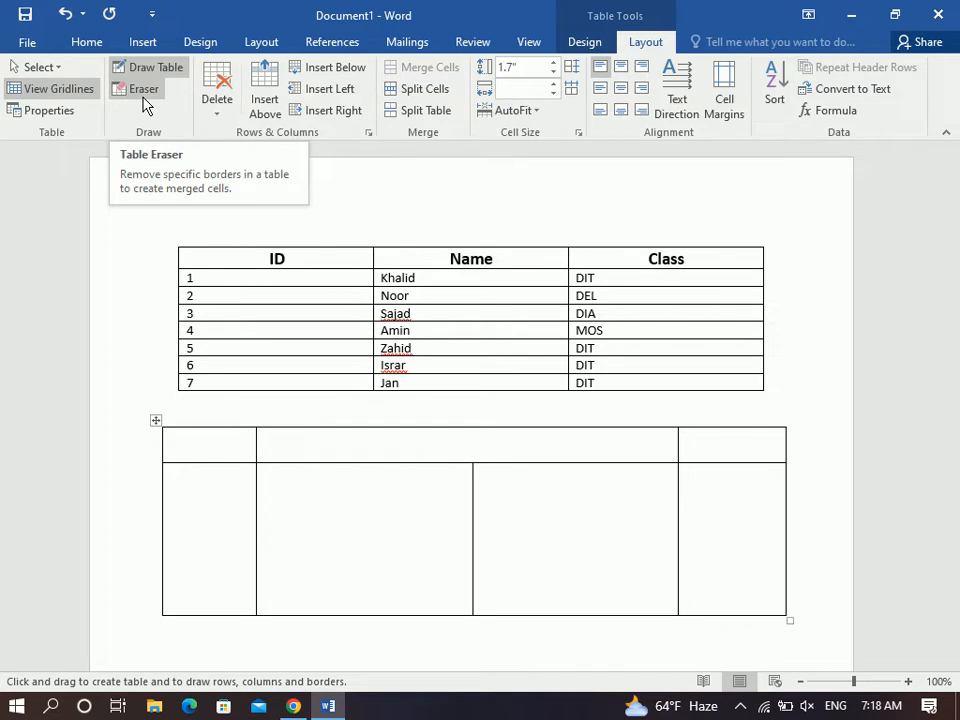
Erase the middle, left and right vertical borders in the drawn table's lower row.
left_click(144, 98)
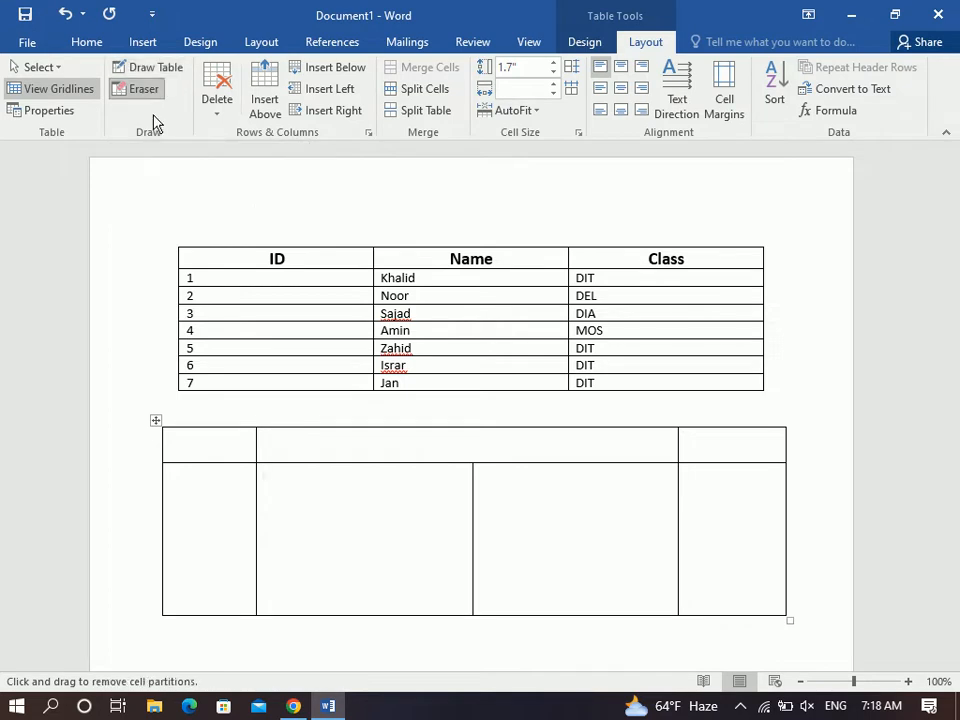
left_click(474, 513)
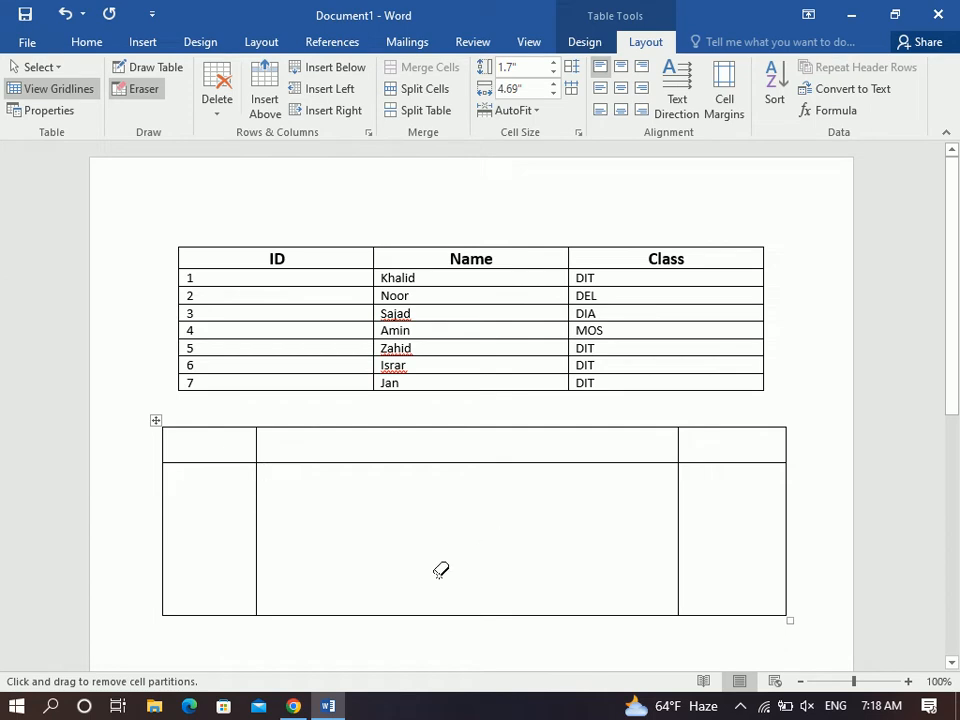
left_click(258, 530)
left_click(679, 527)
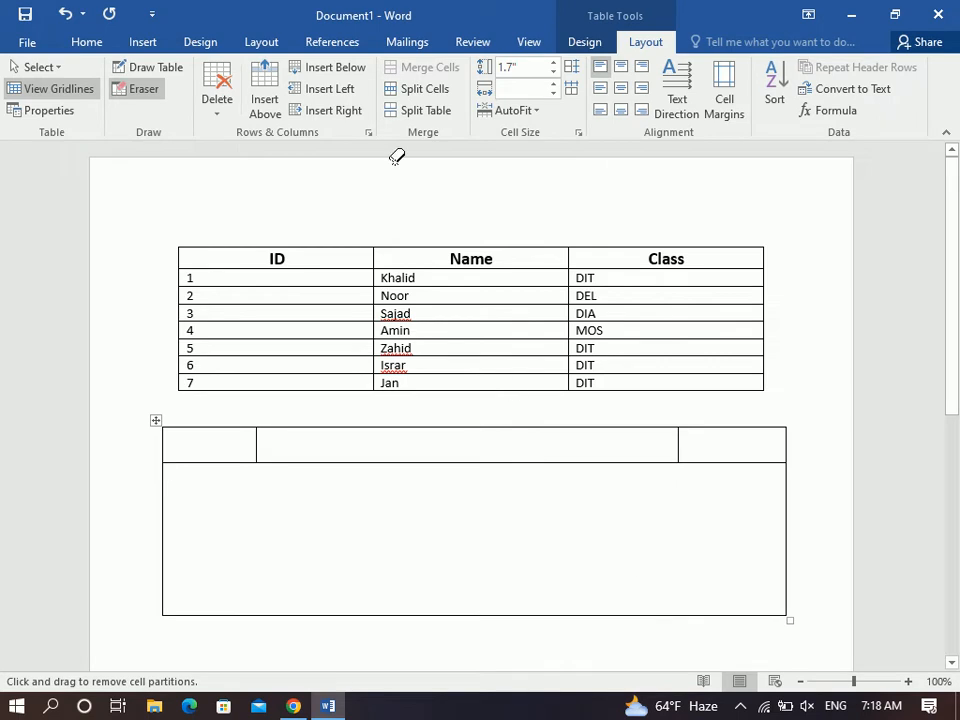
Redraw the left and right column borders, a middle divider and two horizontal borders.
left_click(134, 67)
left_click_drag(257, 446, 266, 514)
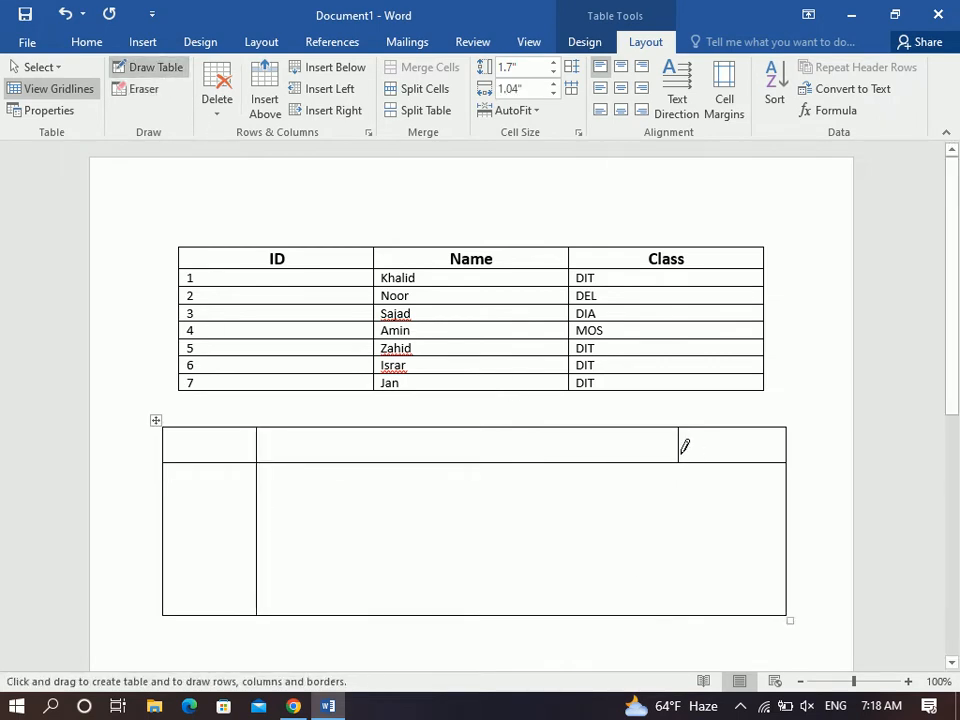
left_click_drag(683, 451, 686, 516)
left_click_drag(493, 473, 501, 564)
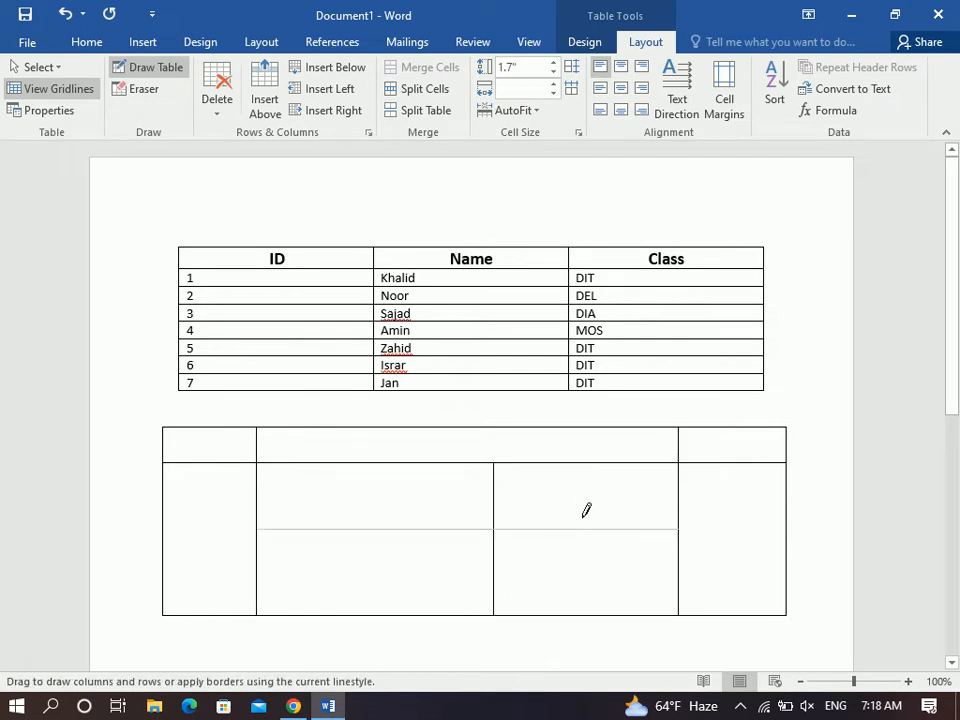
left_click_drag(587, 518, 587, 518)
mouse_move(323, 493)
left_mouse_down()
mouse_move(530, 498)
mouse_move(606, 486)
left_mouse_up()
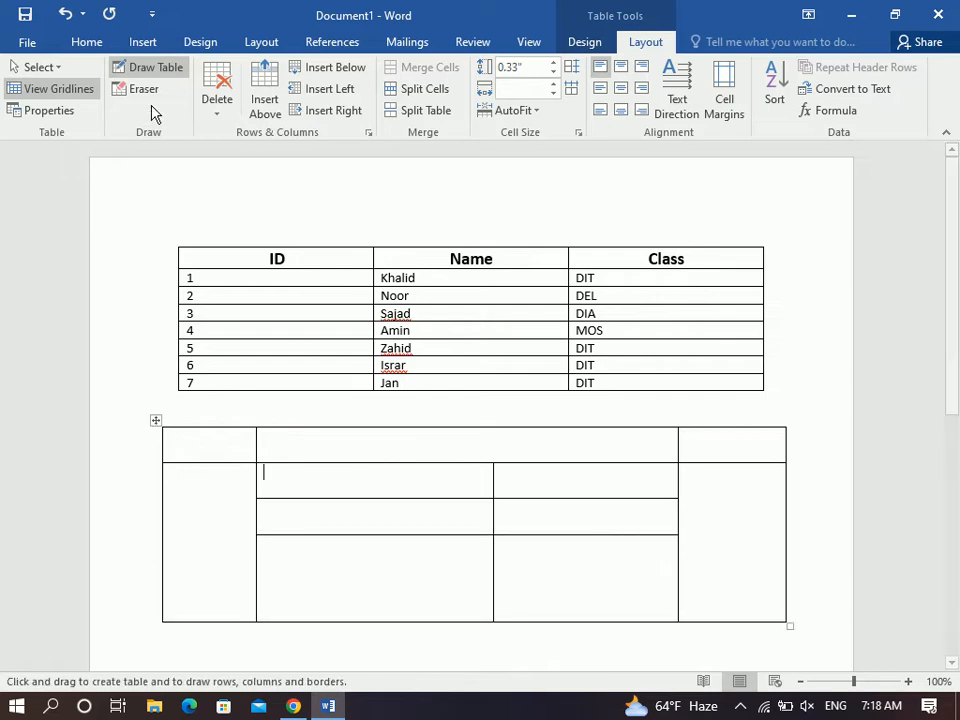
Erase the three segments of the middle vertical border, leaving stacked full-width cells.
left_click(143, 89)
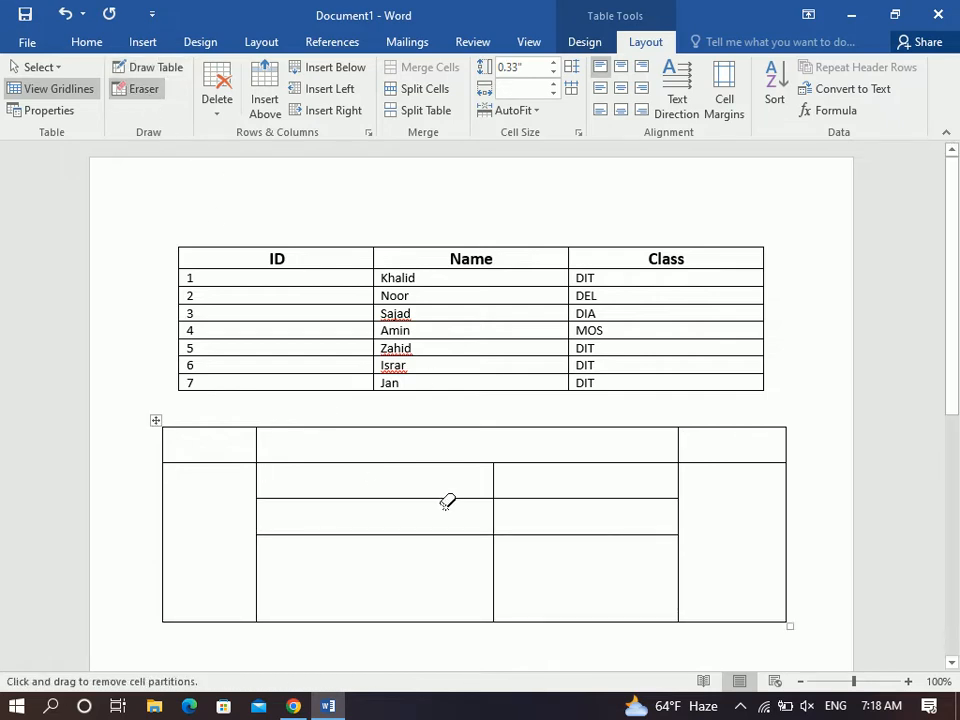
left_click(494, 490)
left_click(495, 512)
left_click(500, 579)
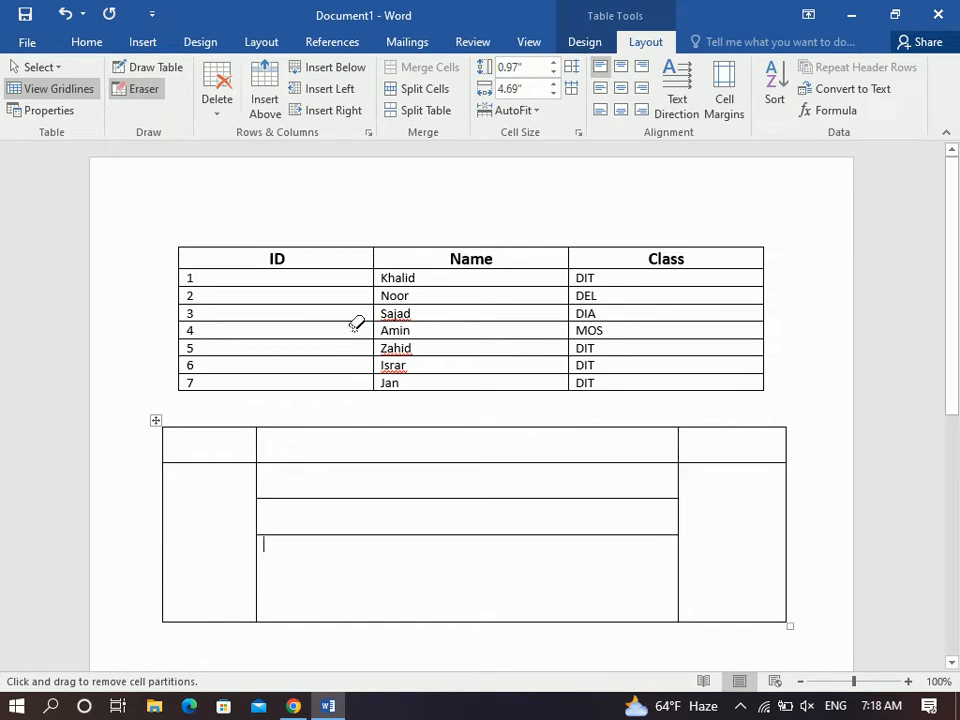
left_click(140, 88)
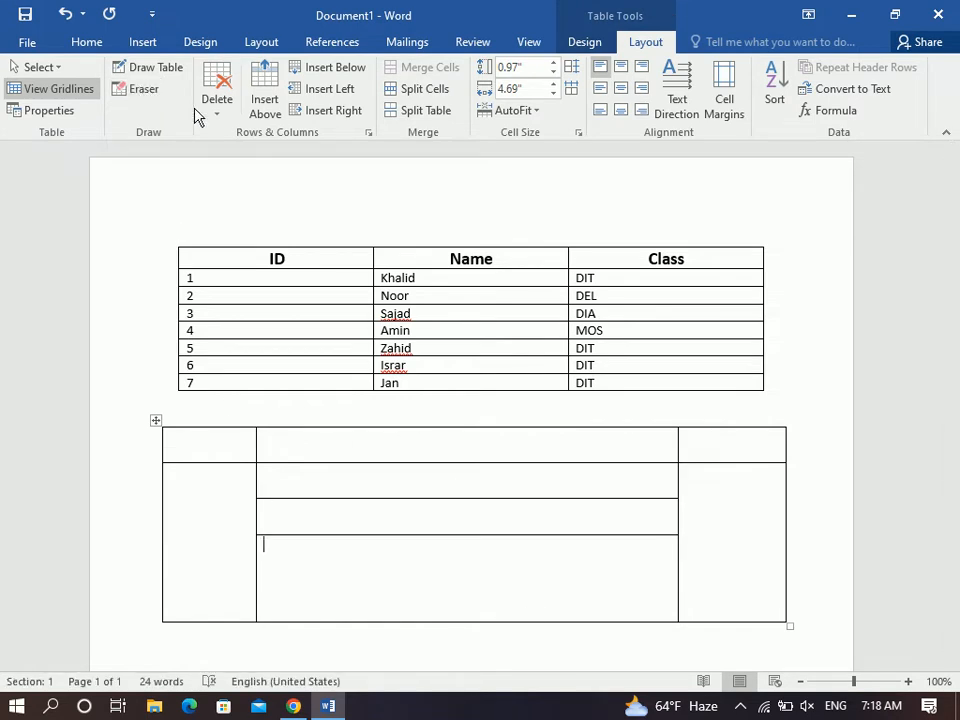
Delete the ID column of the student table, then undo the deletion.
left_click(258, 245)
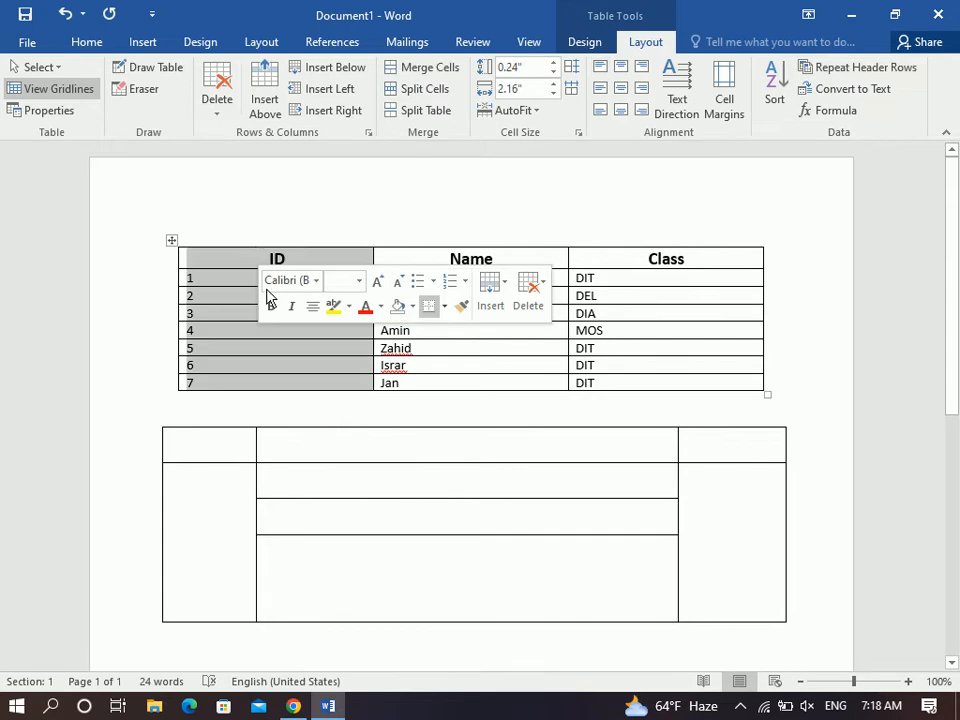
left_click(244, 283)
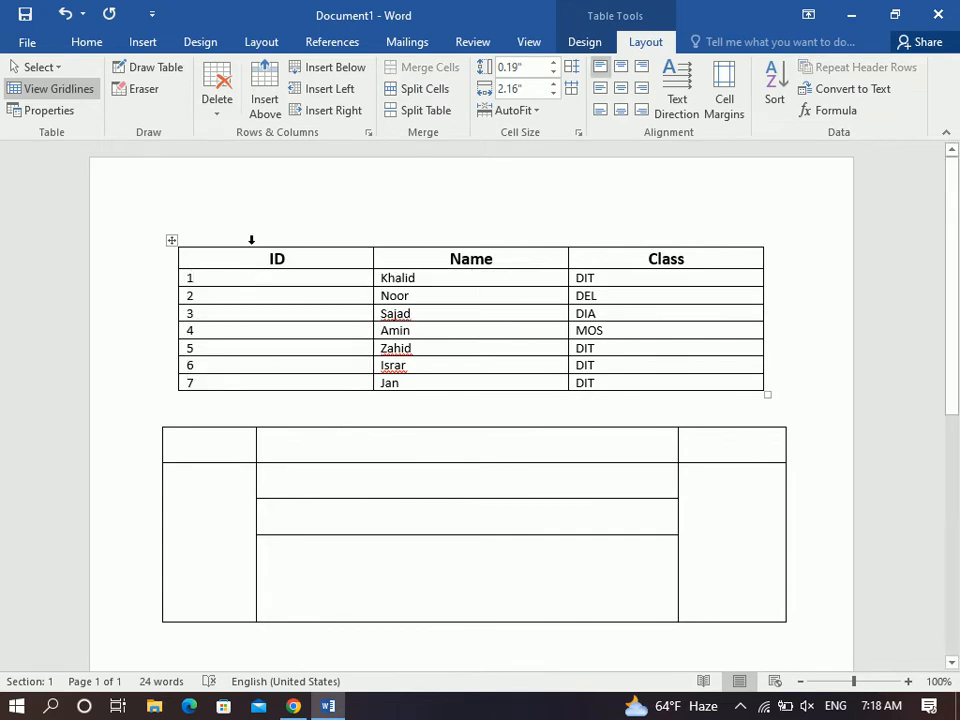
left_click(251, 241)
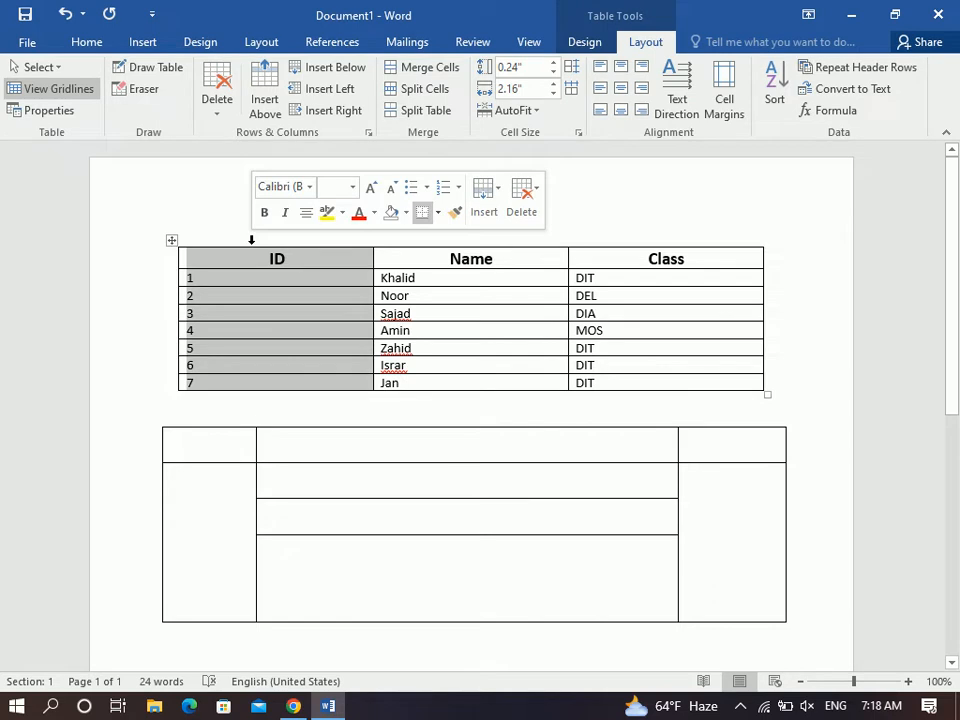
left_click(214, 95)
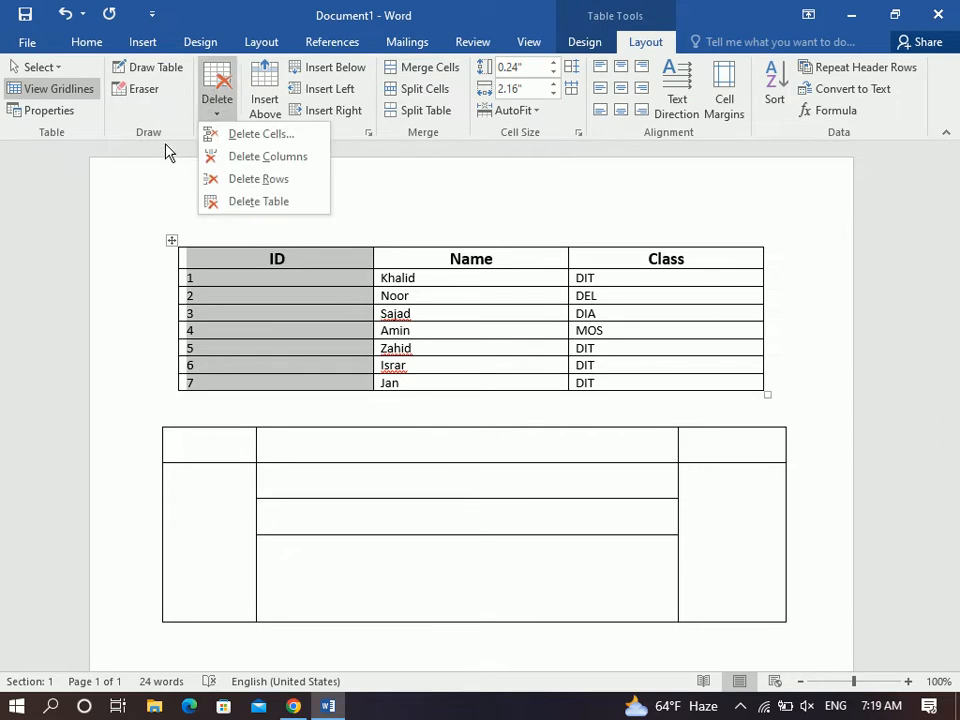
left_click(244, 156)
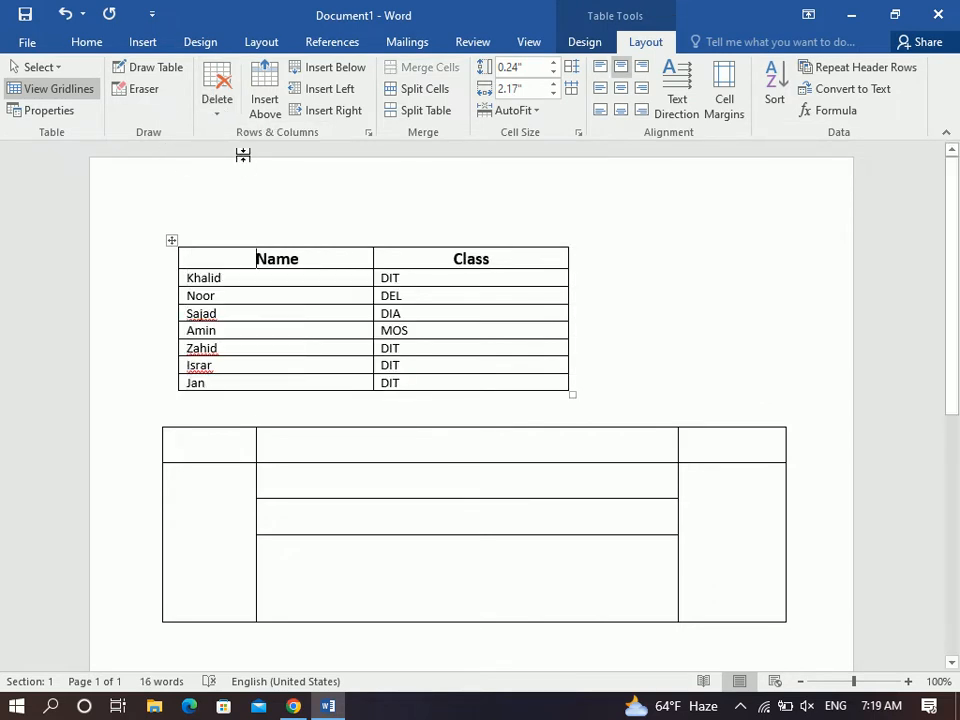
key("ctrl+z")
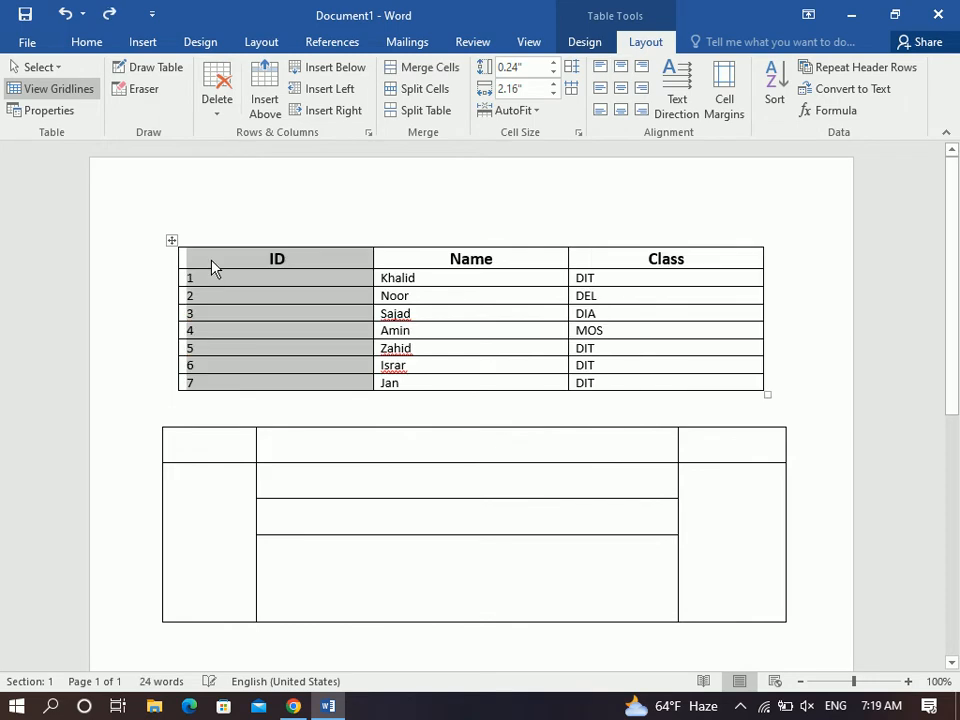
Delete the ID, Name, Class header row, then undo to restore it.
left_click(206, 259)
left_click(178, 262)
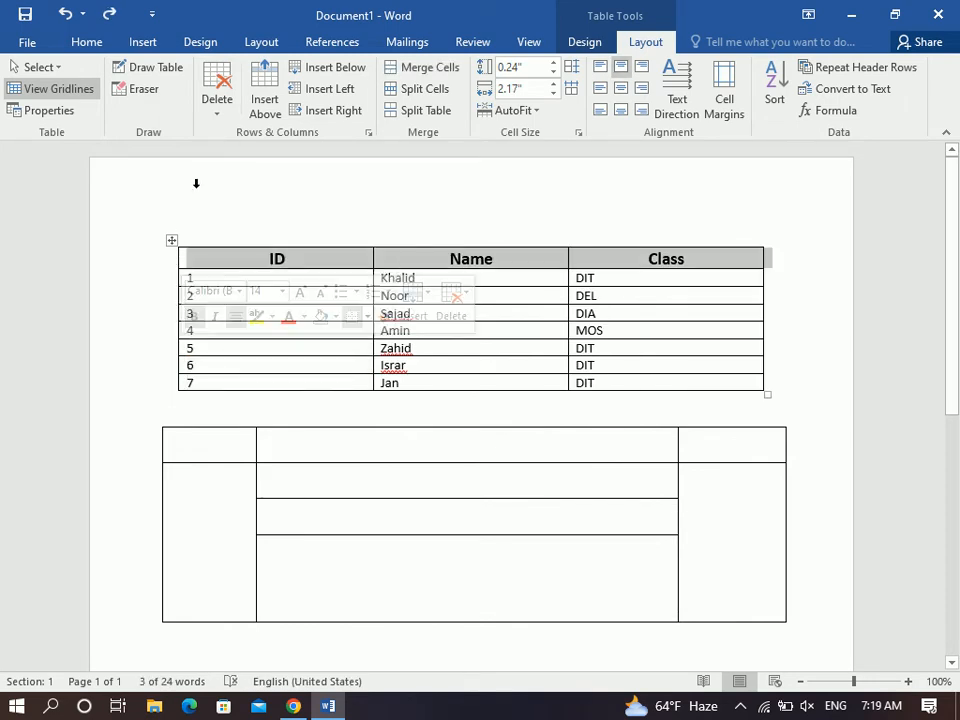
left_click(180, 258)
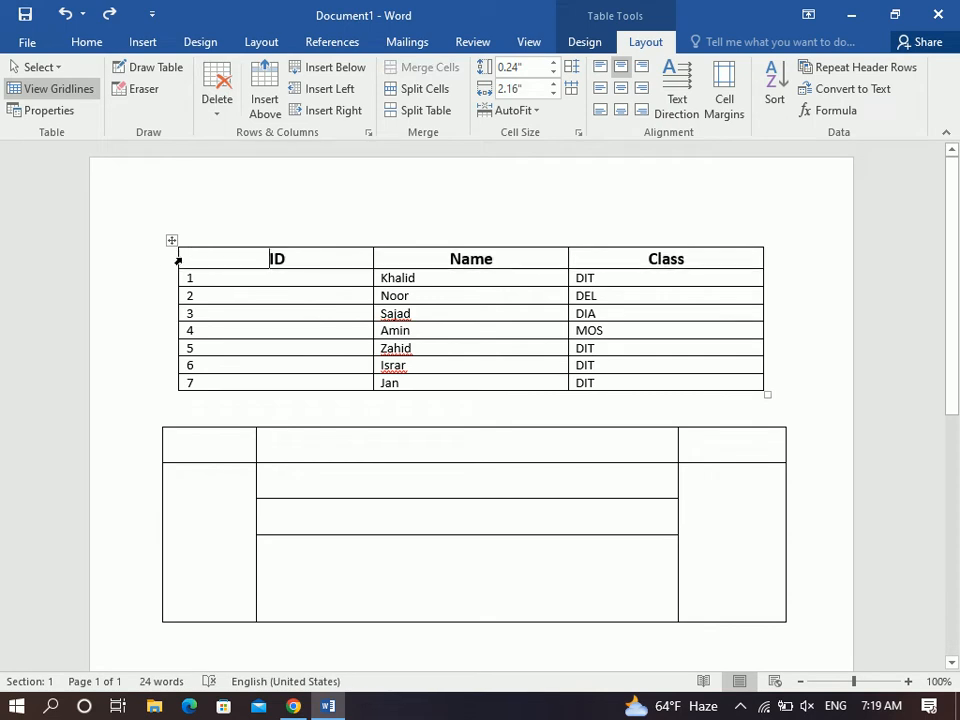
left_click(178, 260)
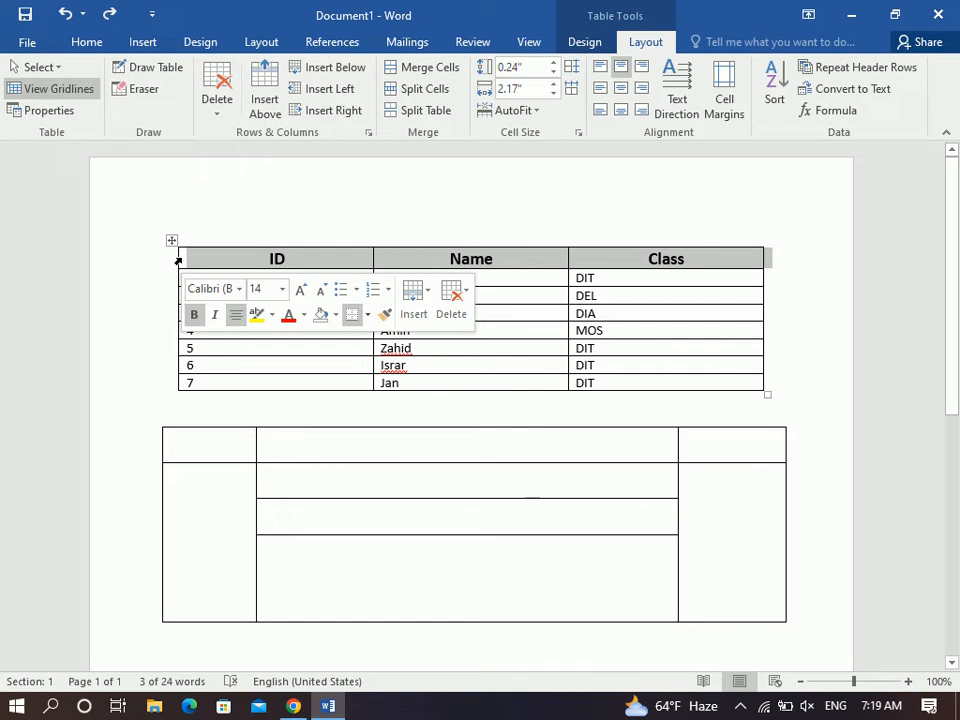
left_click(214, 108)
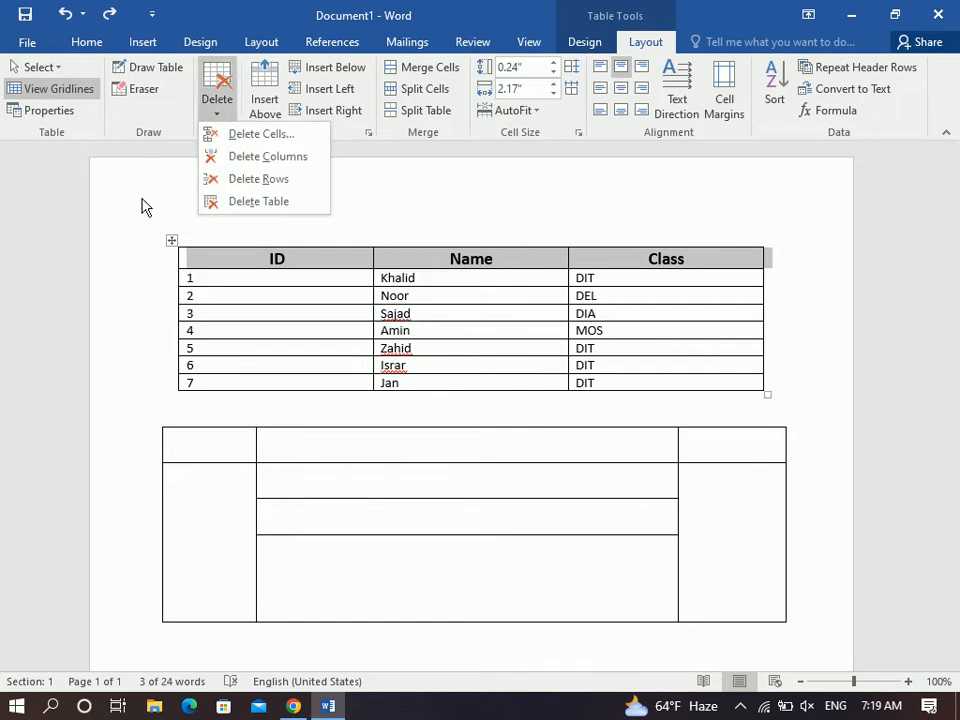
left_click(260, 179)
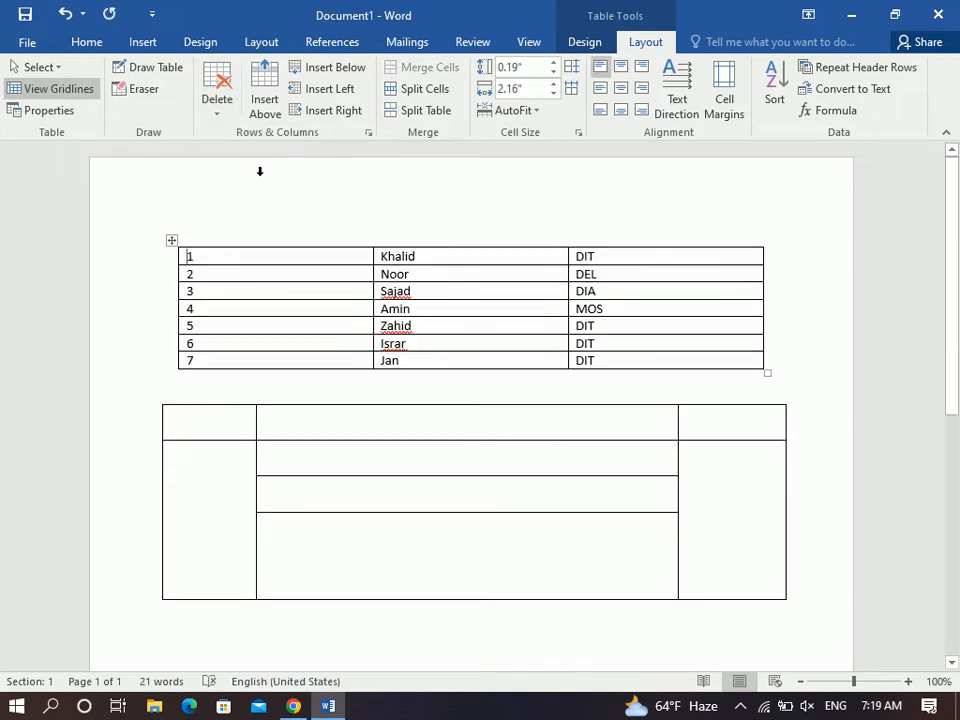
key("ctrl+z")
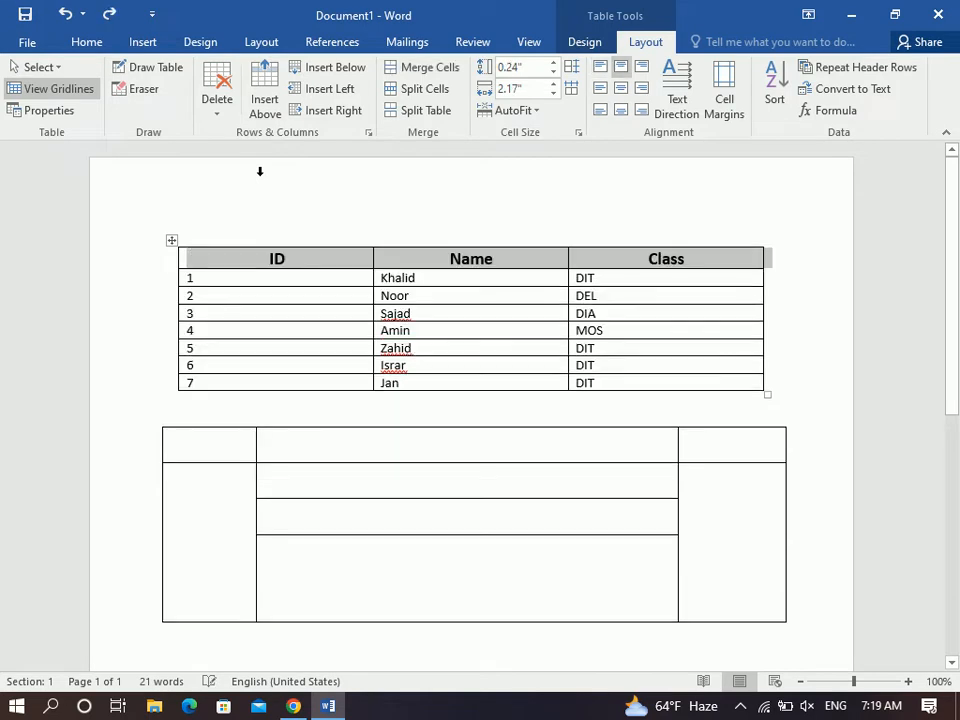
Delete the empty hand-drawn second table.
left_click(216, 446)
left_click(216, 110)
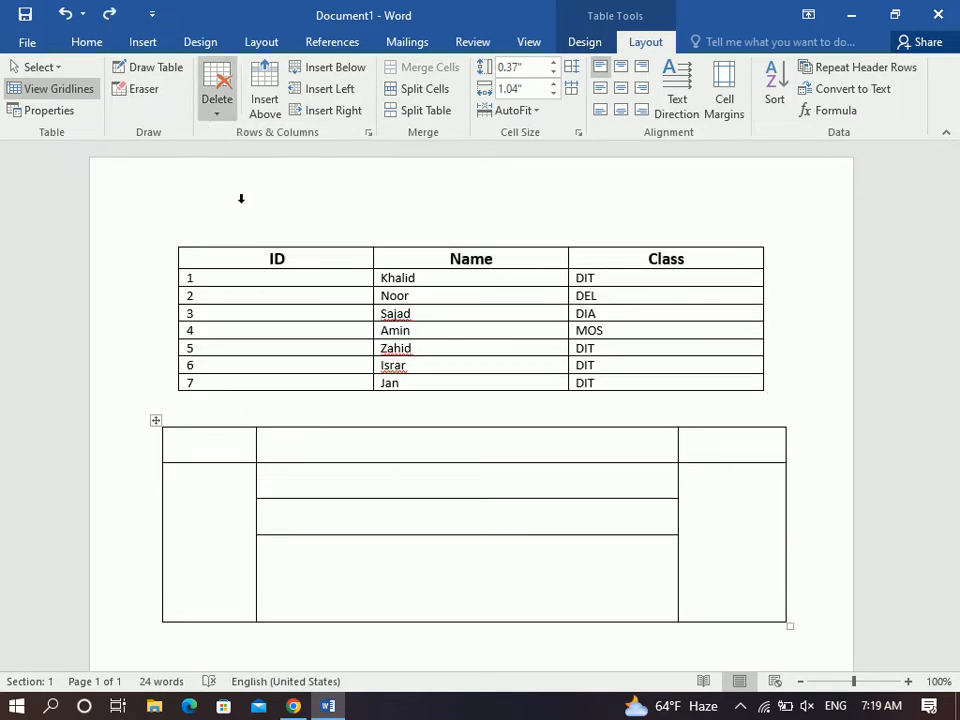
left_click(242, 203)
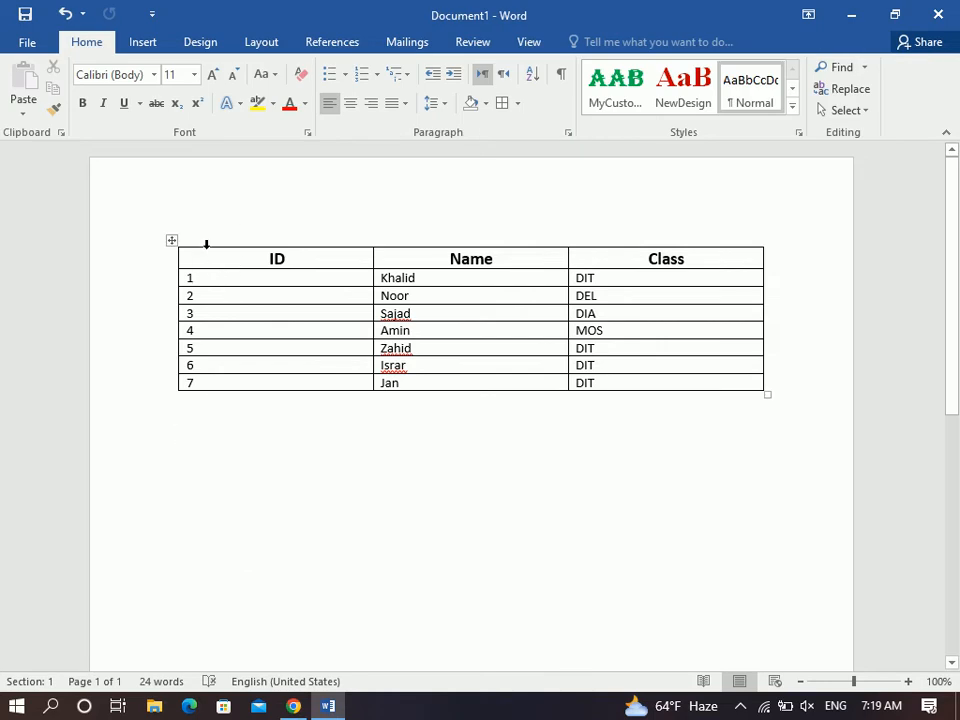
left_click(206, 243)
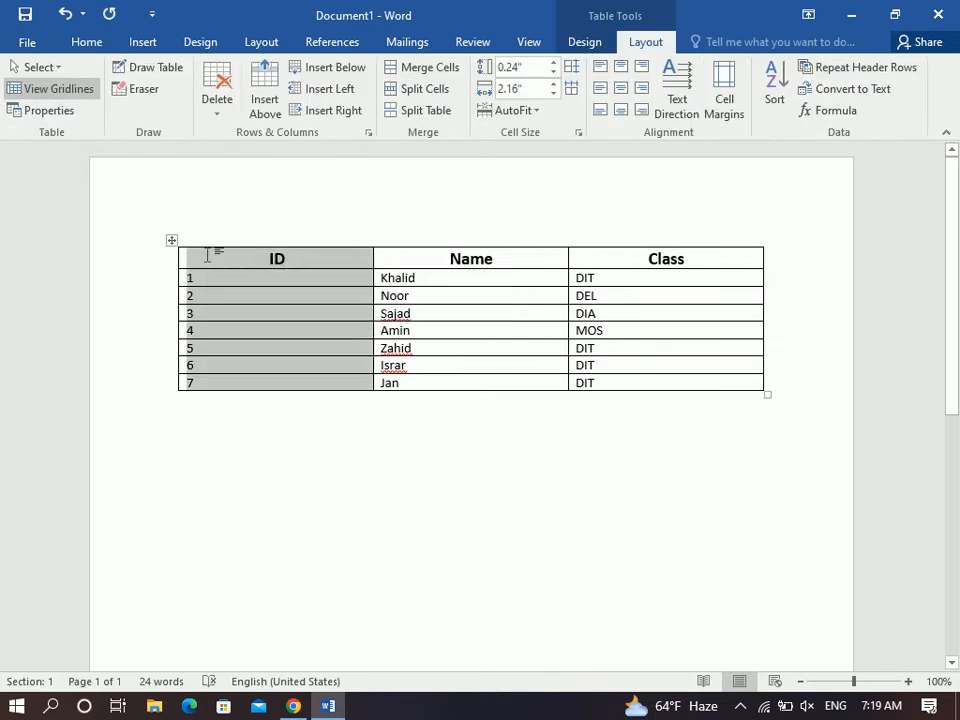
left_click(207, 256)
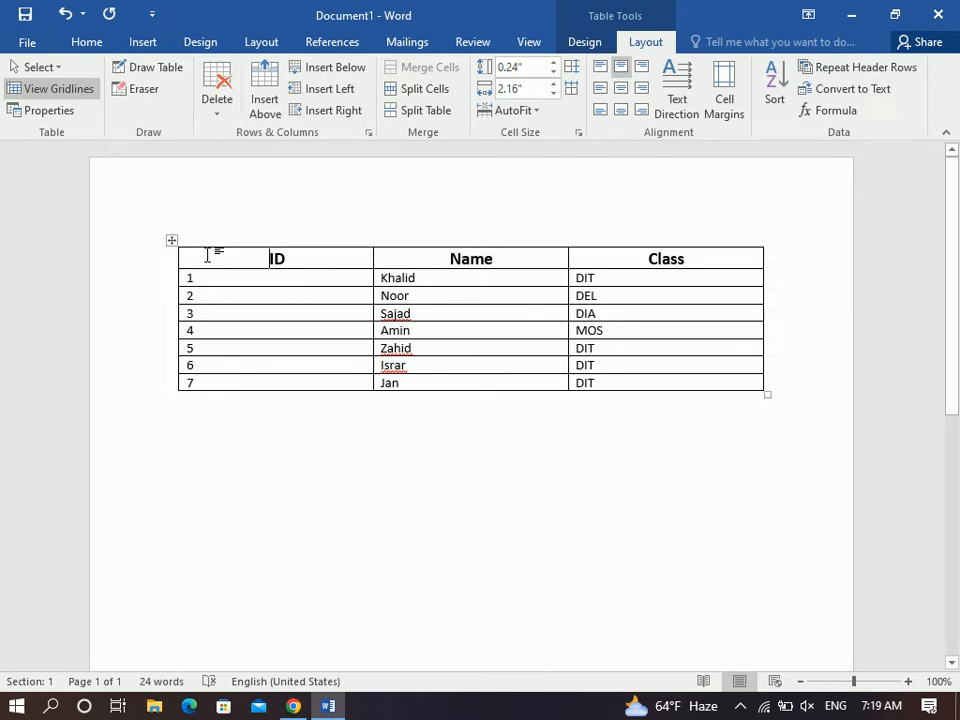
left_click(207, 244)
right_click(207, 245)
left_click(267, 380)
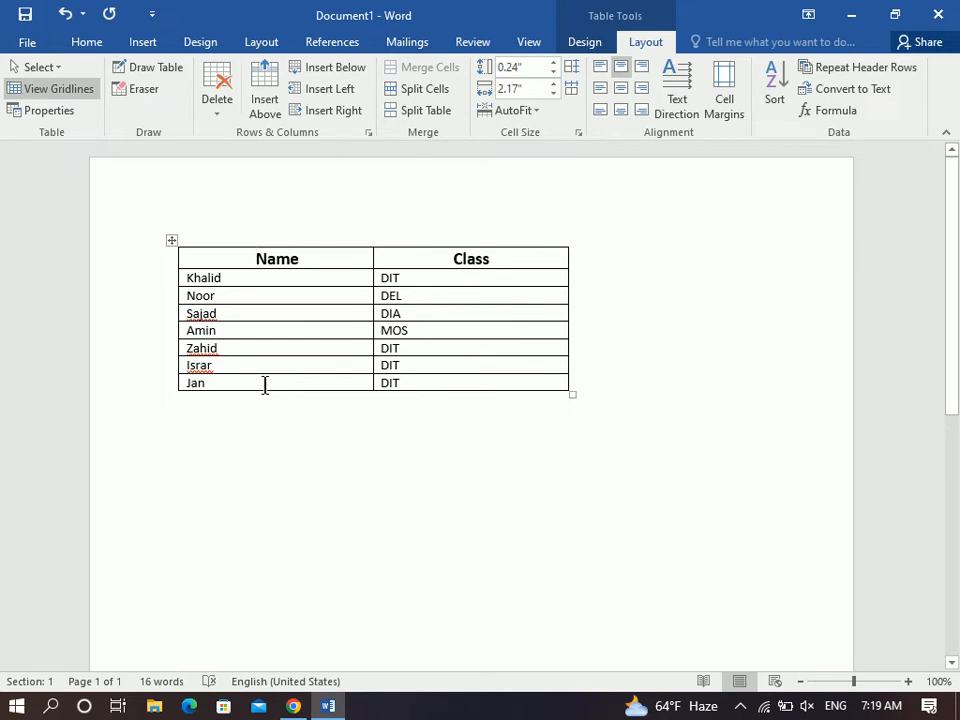
key("ctrl+z")
left_click(176, 260)
right_click(178, 258)
left_click(216, 389)
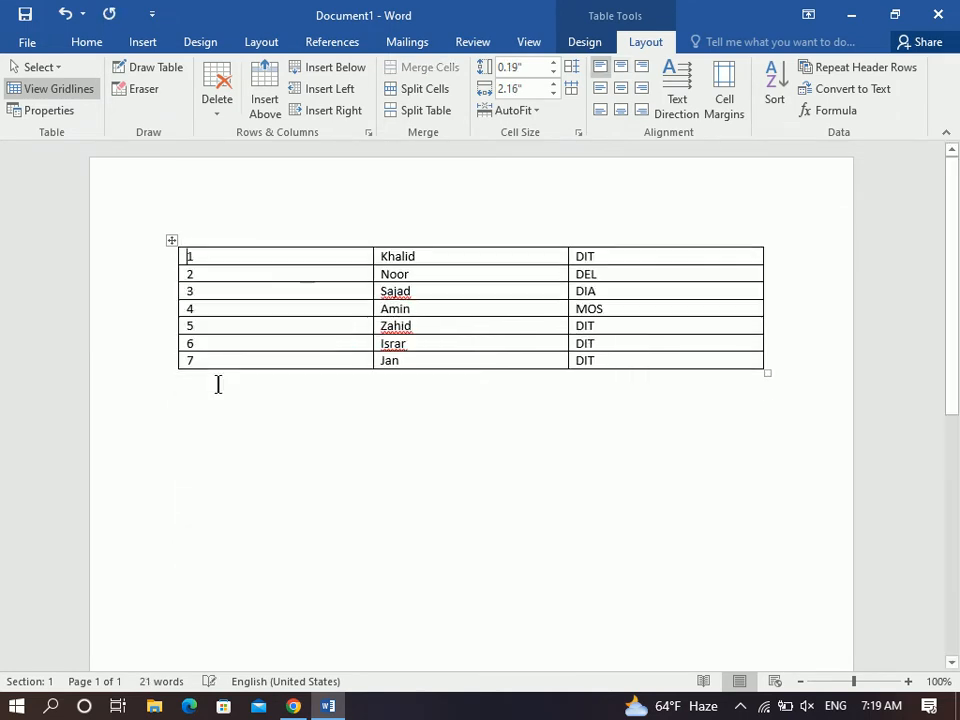
key("ctrl+z")
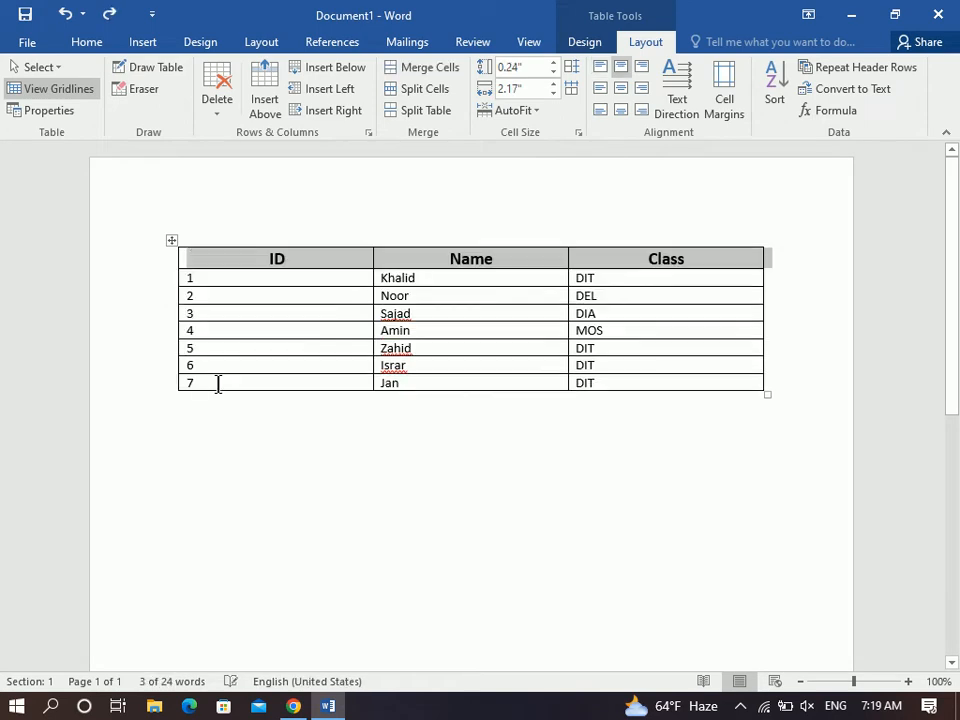
left_click(245, 258)
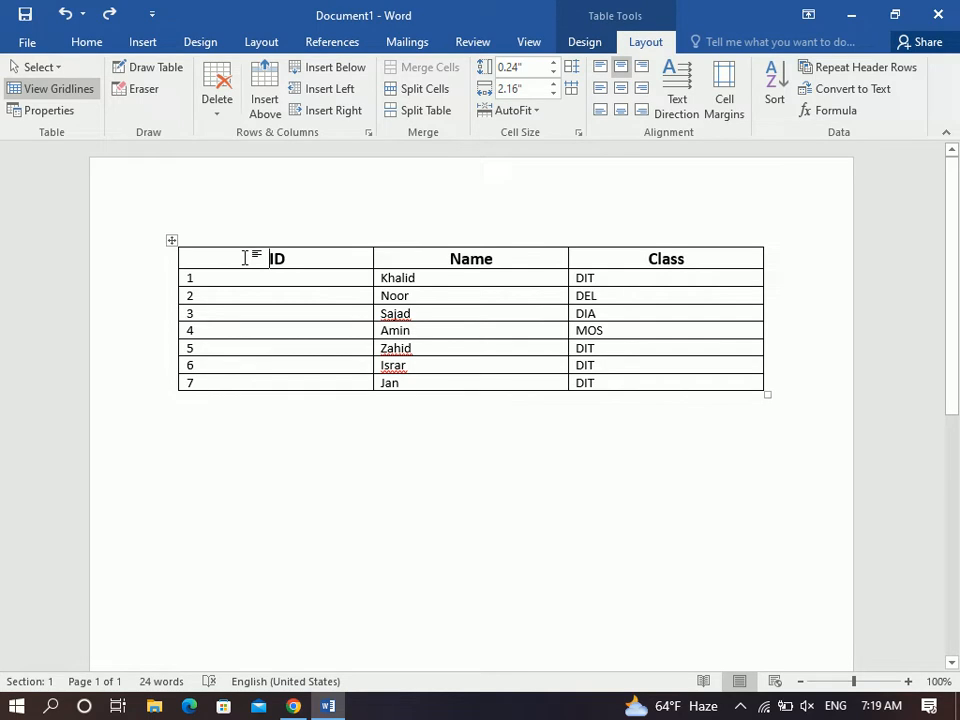
Insert an empty row above the header, then delete that top row again.
left_click(266, 108)
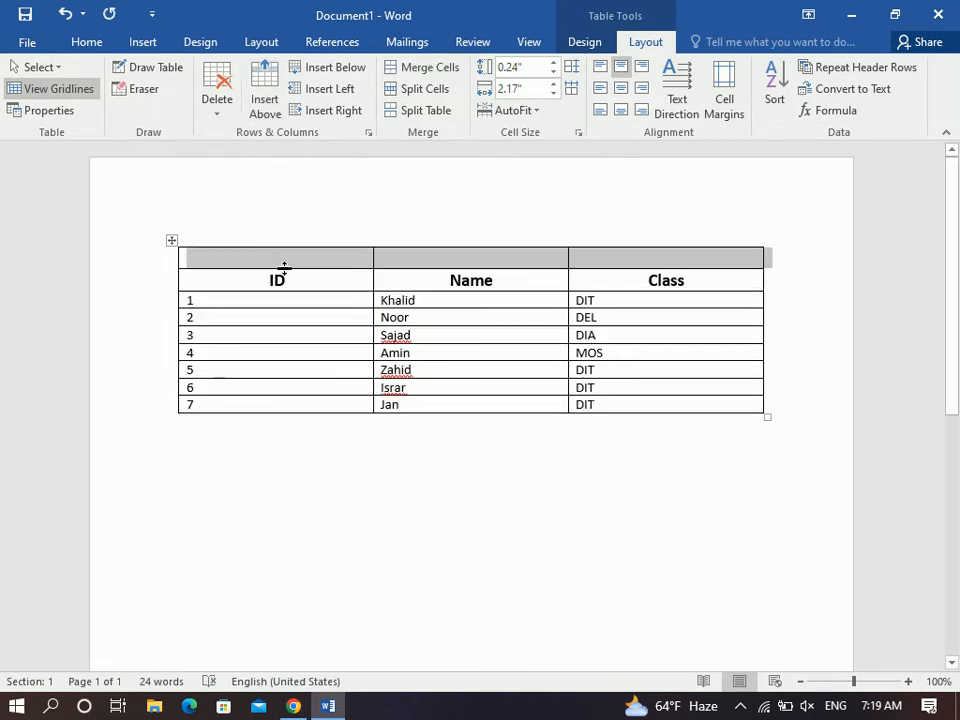
left_click_drag(283, 266, 573, 245)
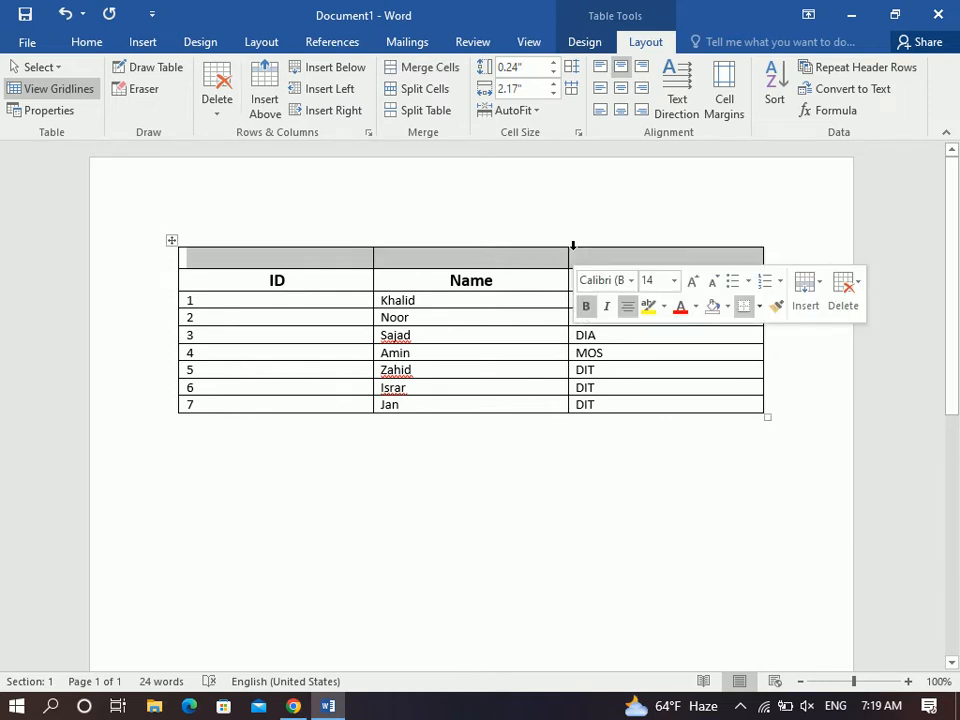
left_click(573, 245)
left_click_drag(587, 255, 304, 265)
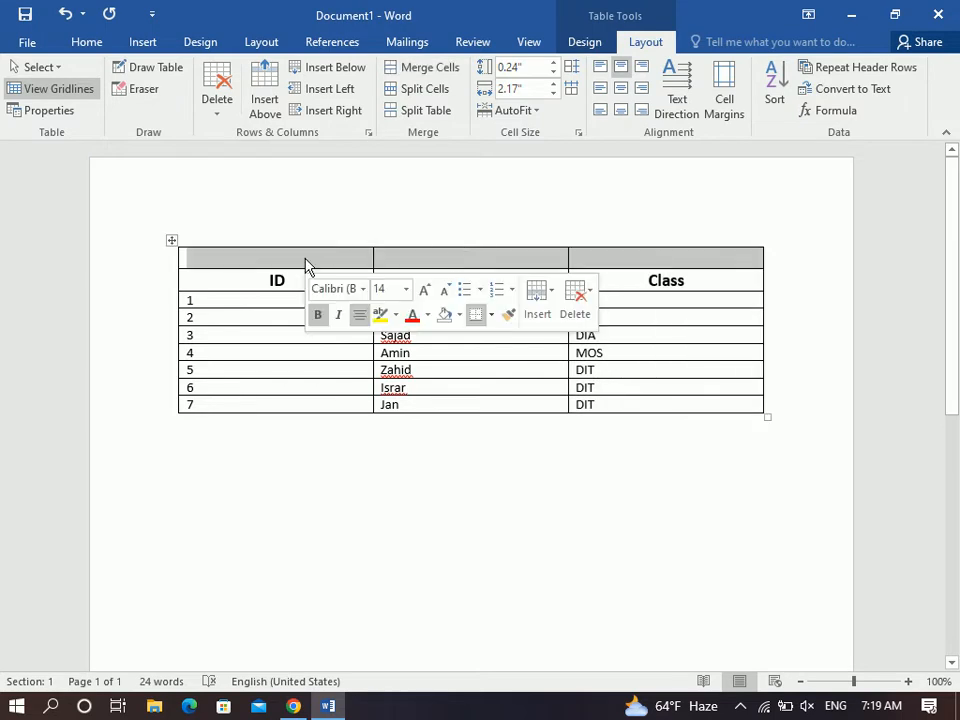
left_click(304, 257)
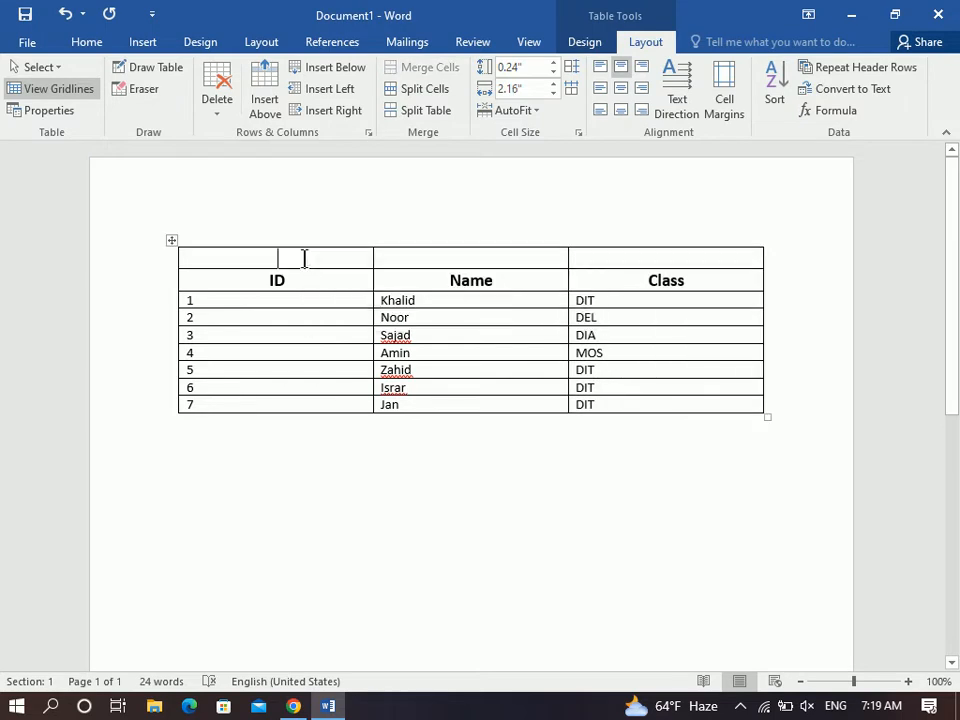
left_click(216, 98)
left_click(258, 179)
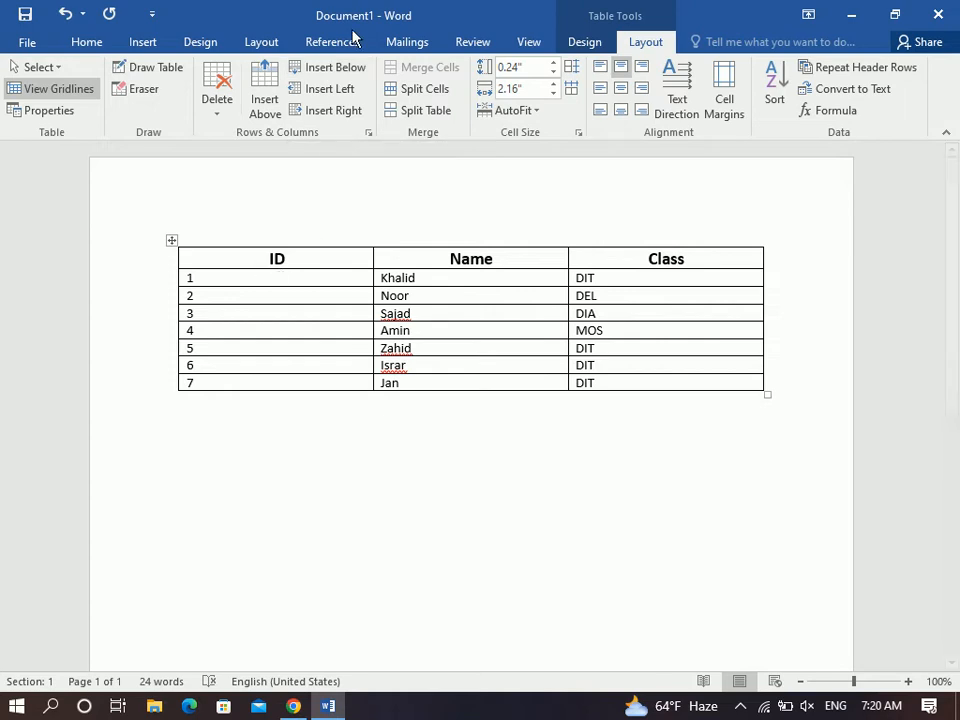
Add four blank rows below the header, then undo them.
left_click(355, 67)
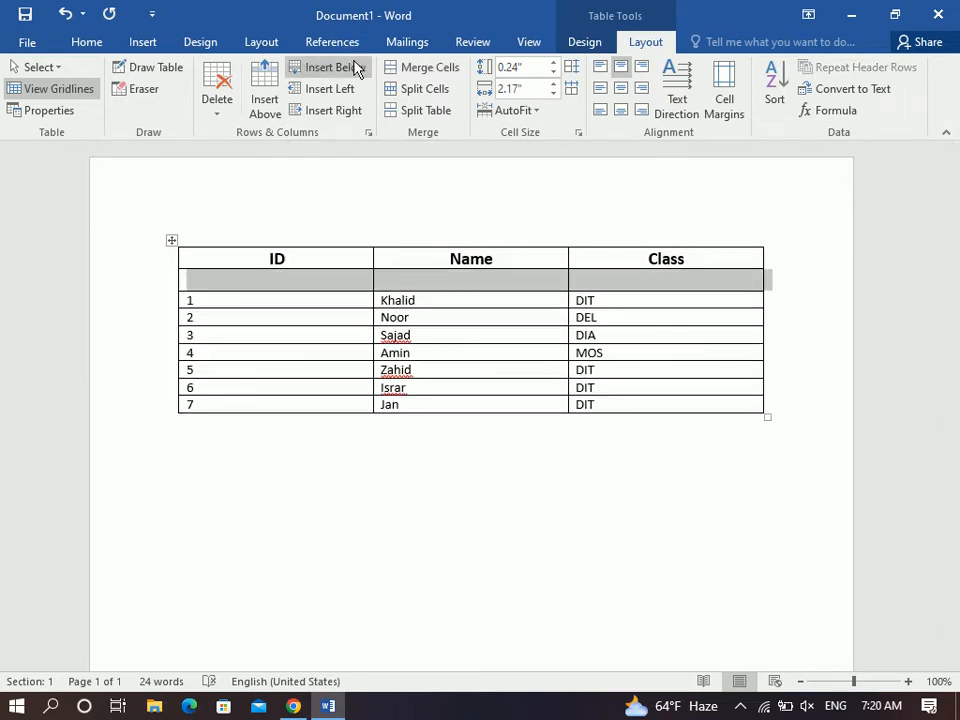
left_click(355, 67)
left_click(355, 67)
left_click(355, 67)
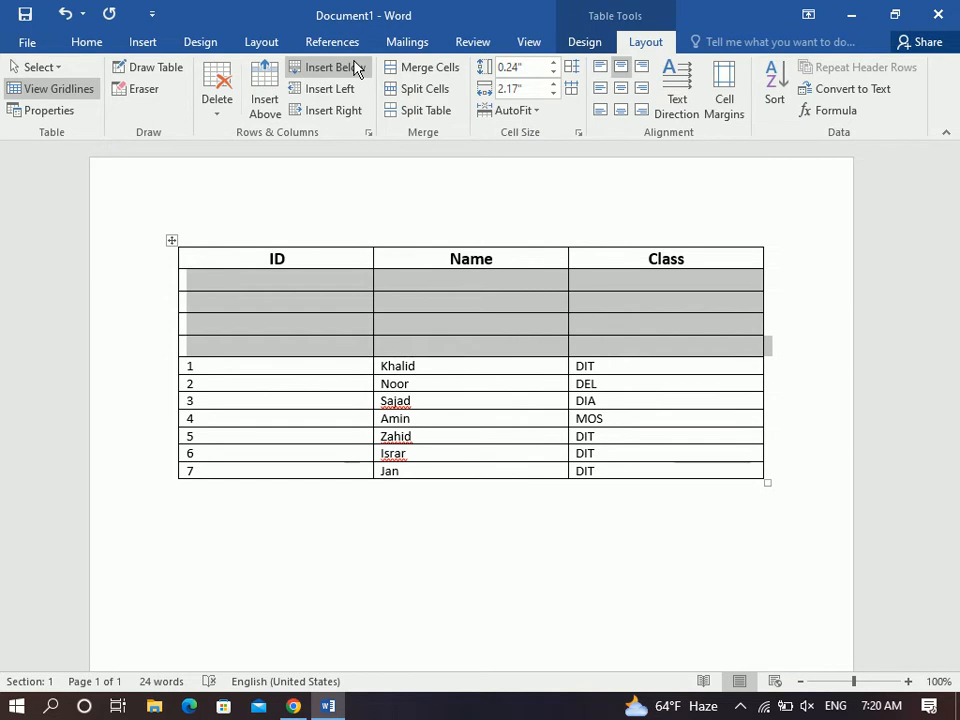
key("ctrl+z")
key("ctrl+z")
key("ctrl+z")
key("ctrl+z")
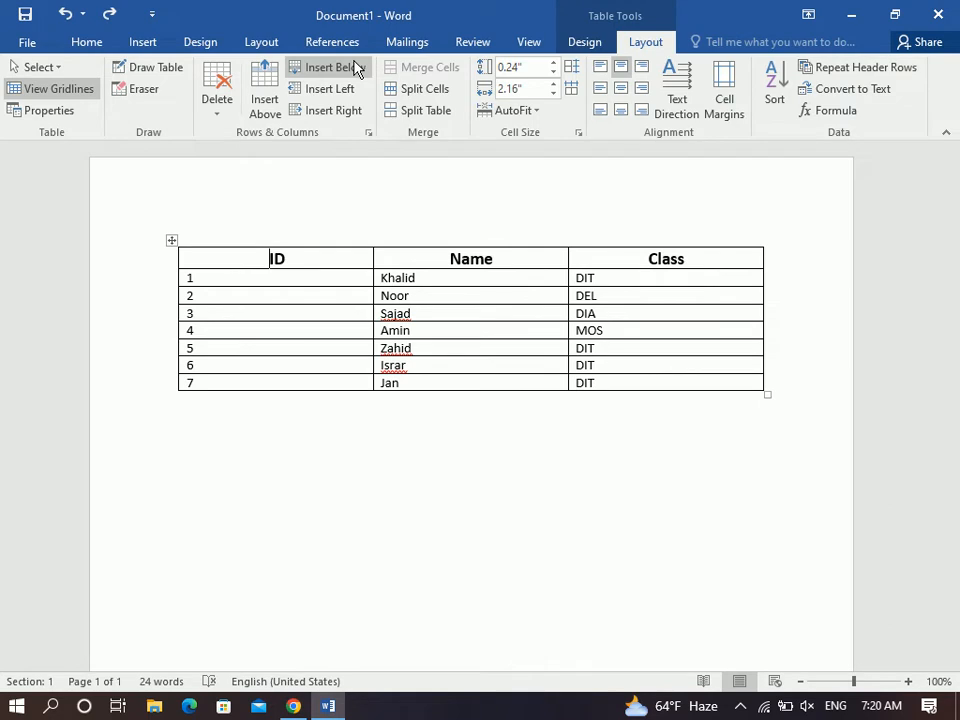
Add blank rows below row 7 (Jan, DIT), then delete them with Backspace.
left_click(634, 383)
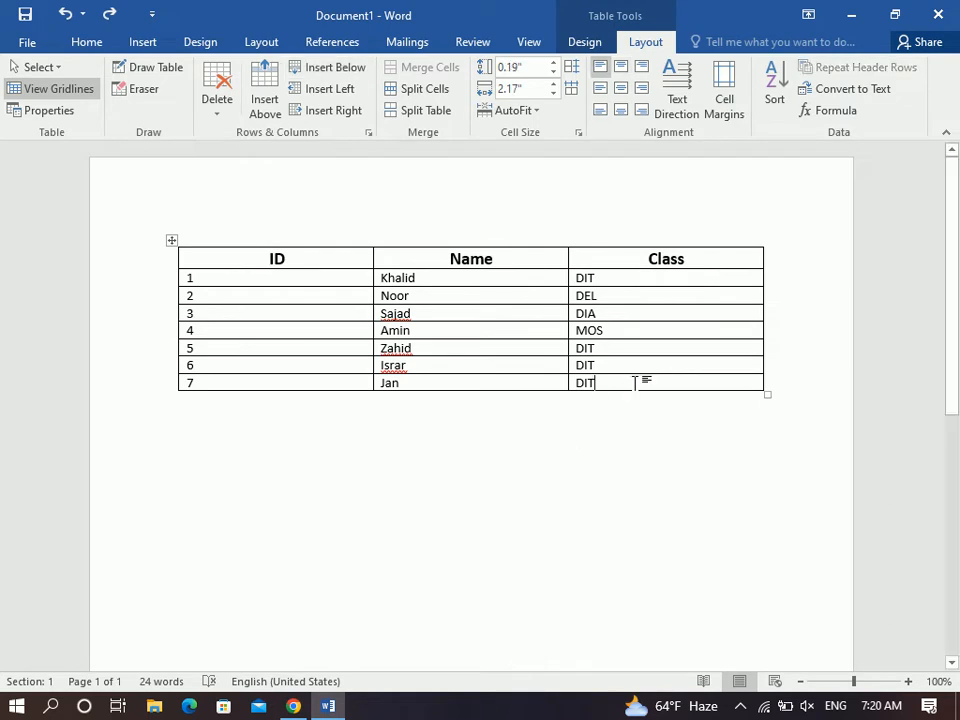
left_click(325, 69)
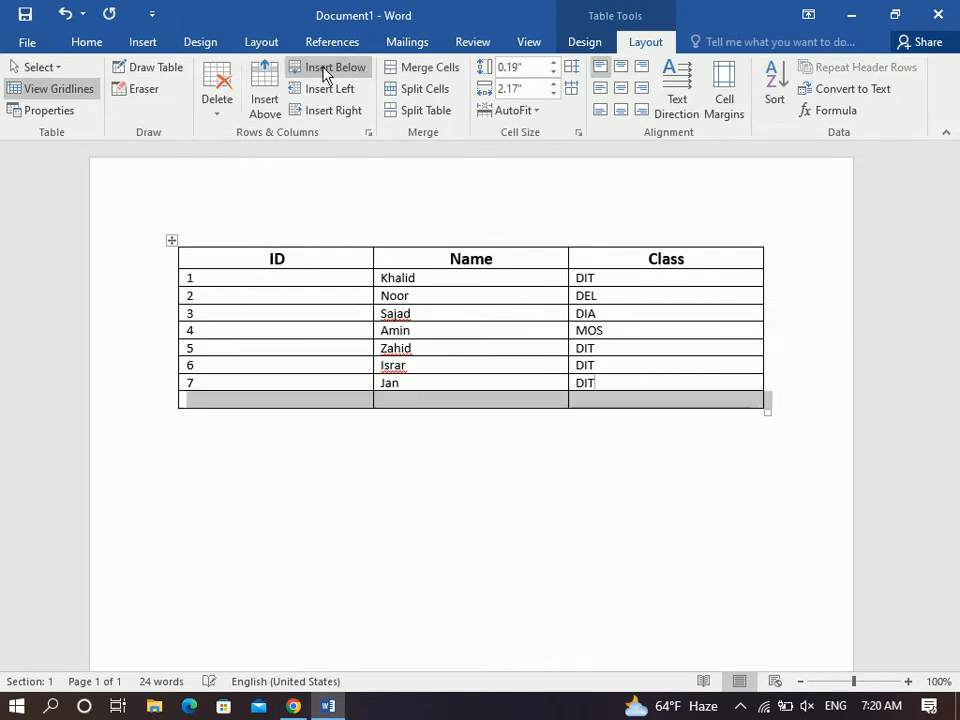
left_click(325, 69)
left_click(325, 69)
left_click(325, 69)
left_click(325, 69)
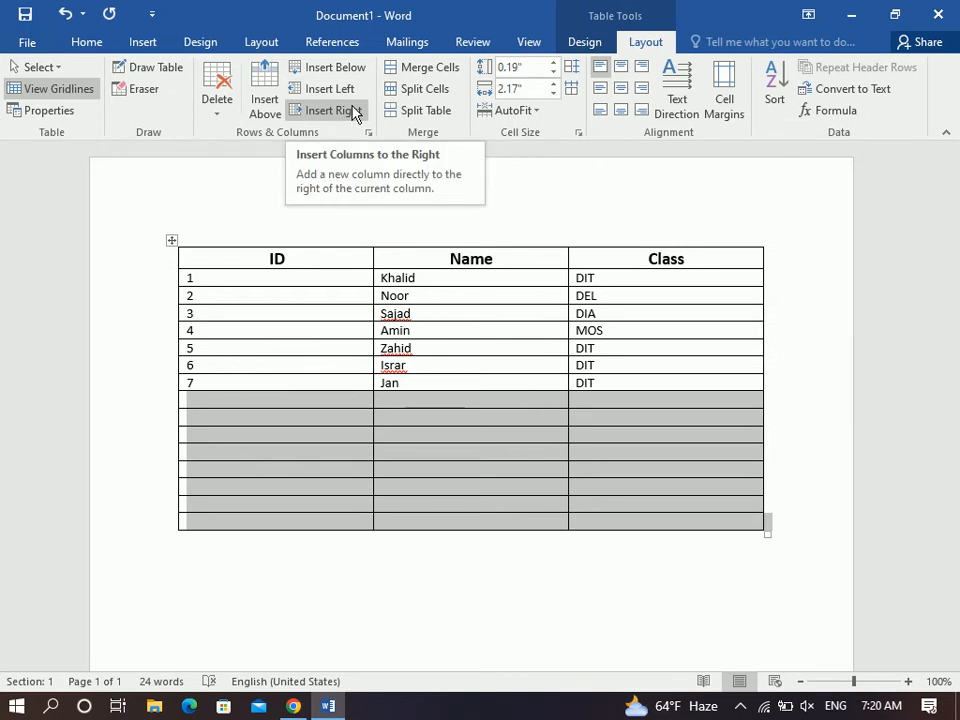
key("BackSpace")
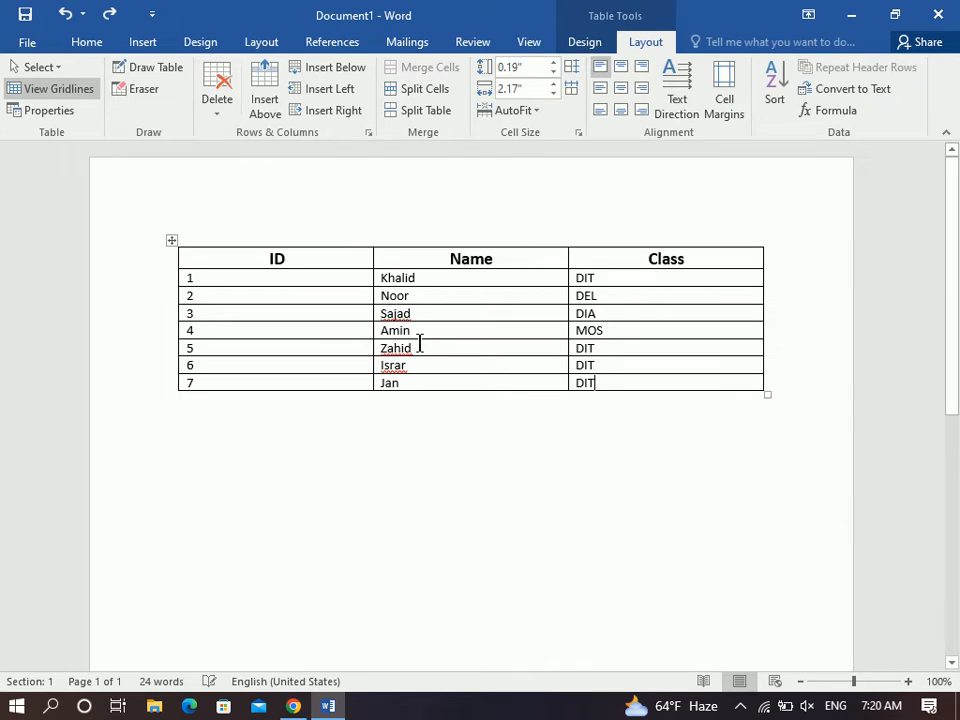
Shrink the table to about half width and insert four empty columns right of Class.
left_click_drag(657, 395, 450, 390)
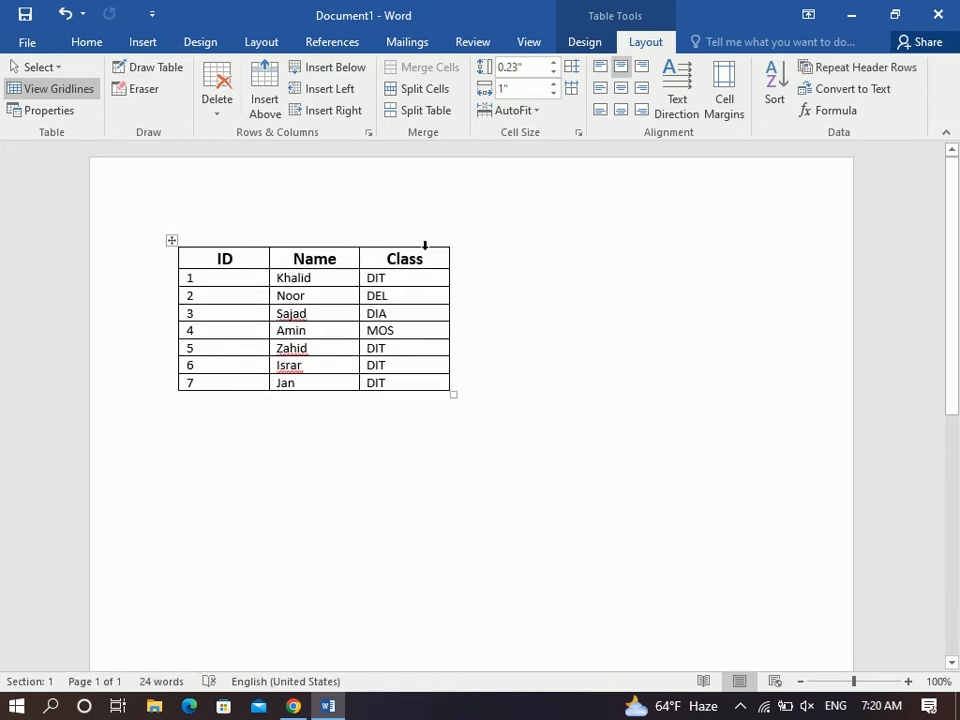
left_click(425, 245)
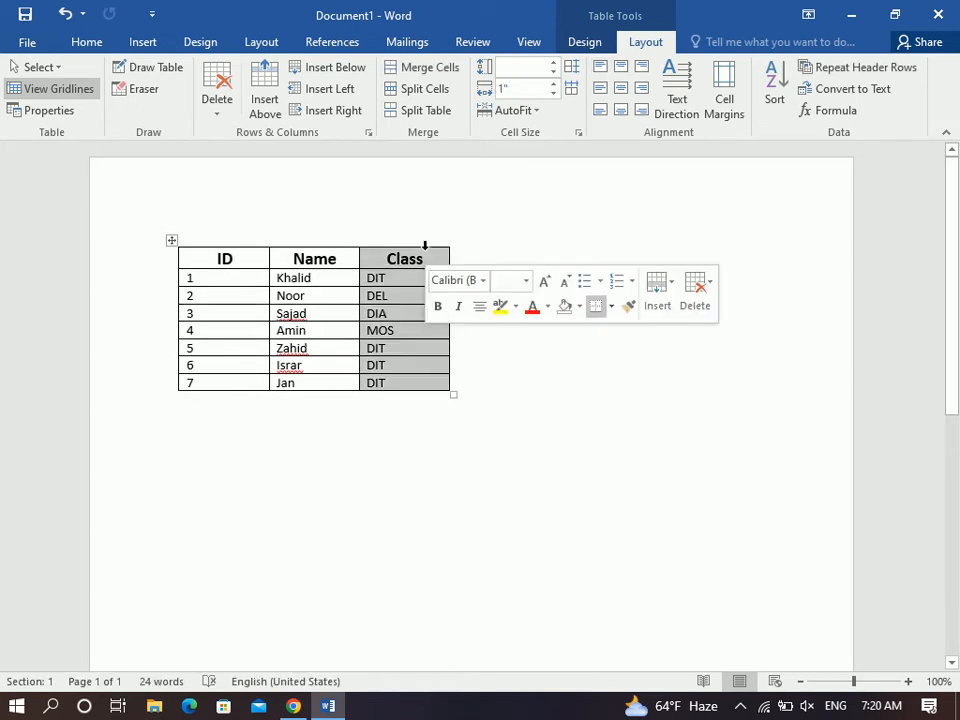
left_click(335, 111)
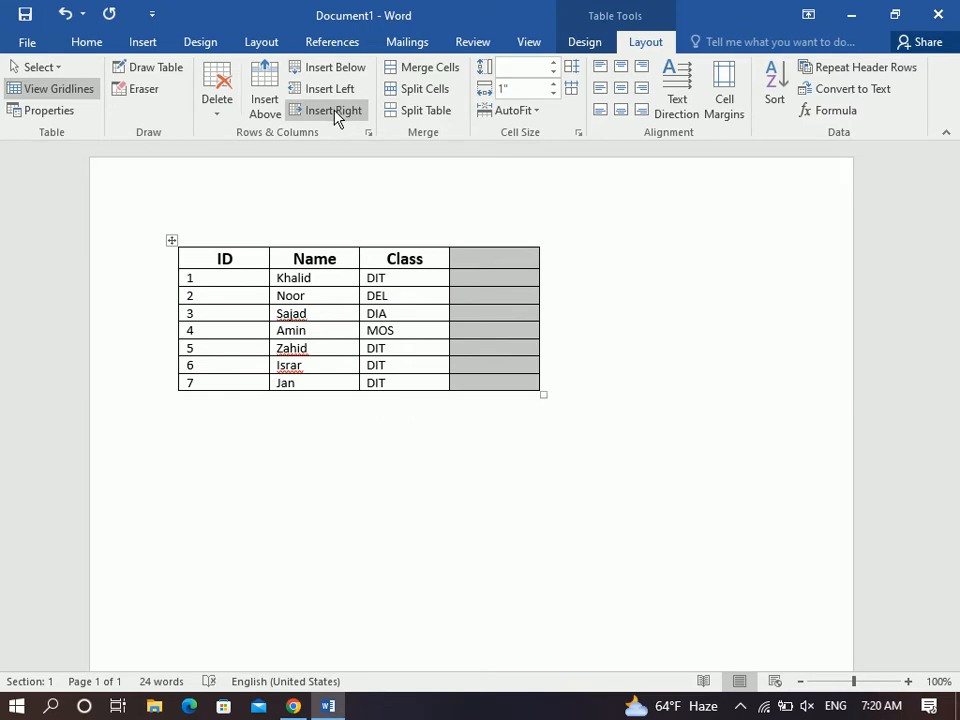
left_click(335, 111)
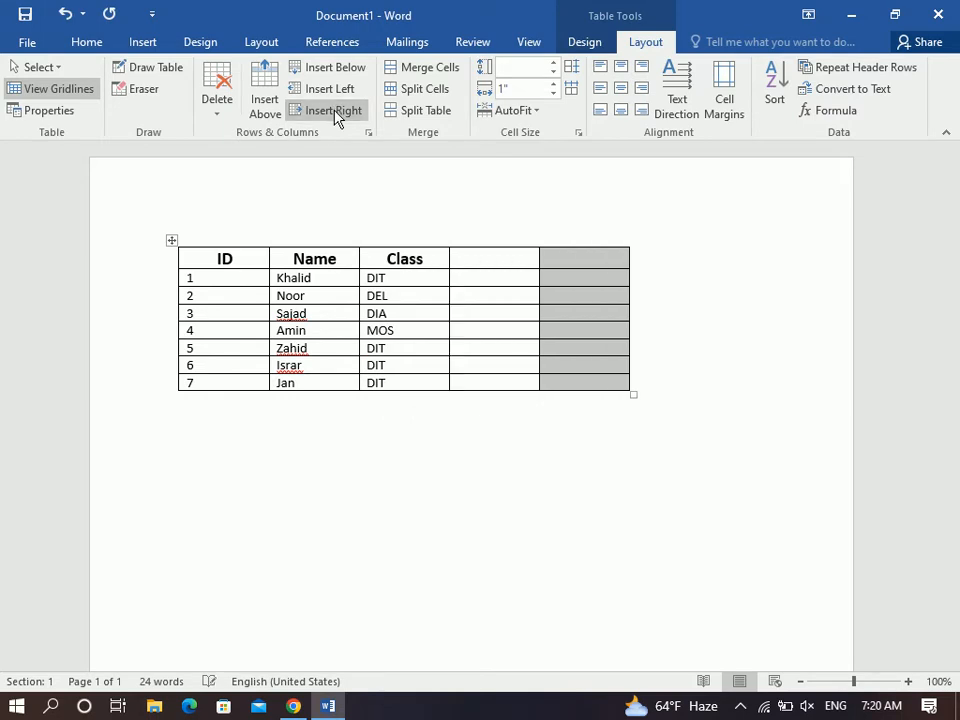
left_click(335, 111)
left_click(335, 111)
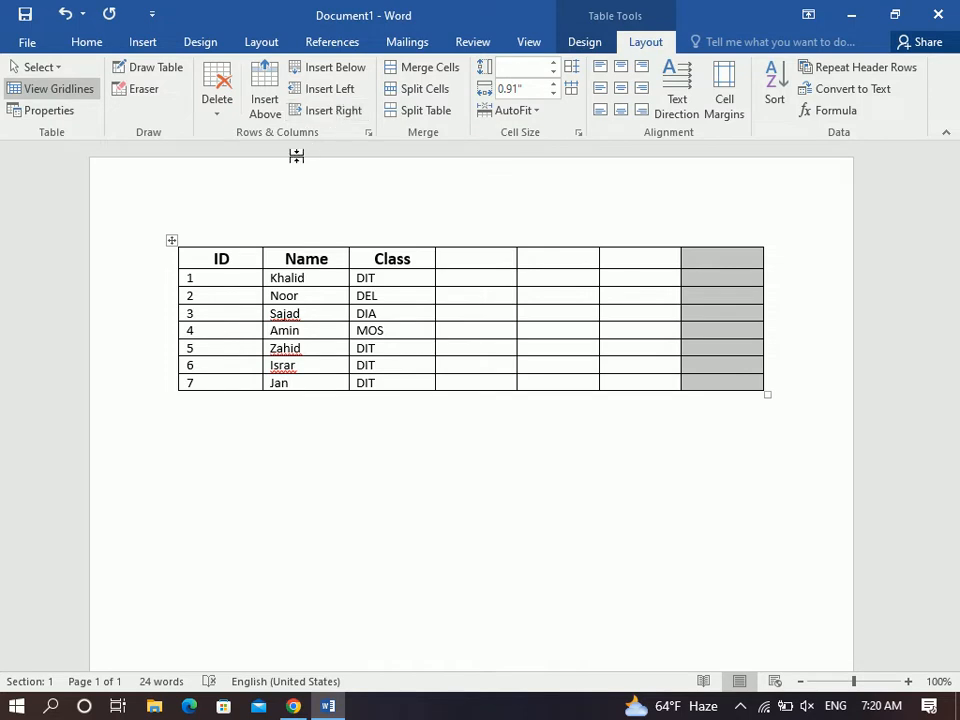
Insert four empty columns left of ID, then undo all the added columns.
left_click(214, 241)
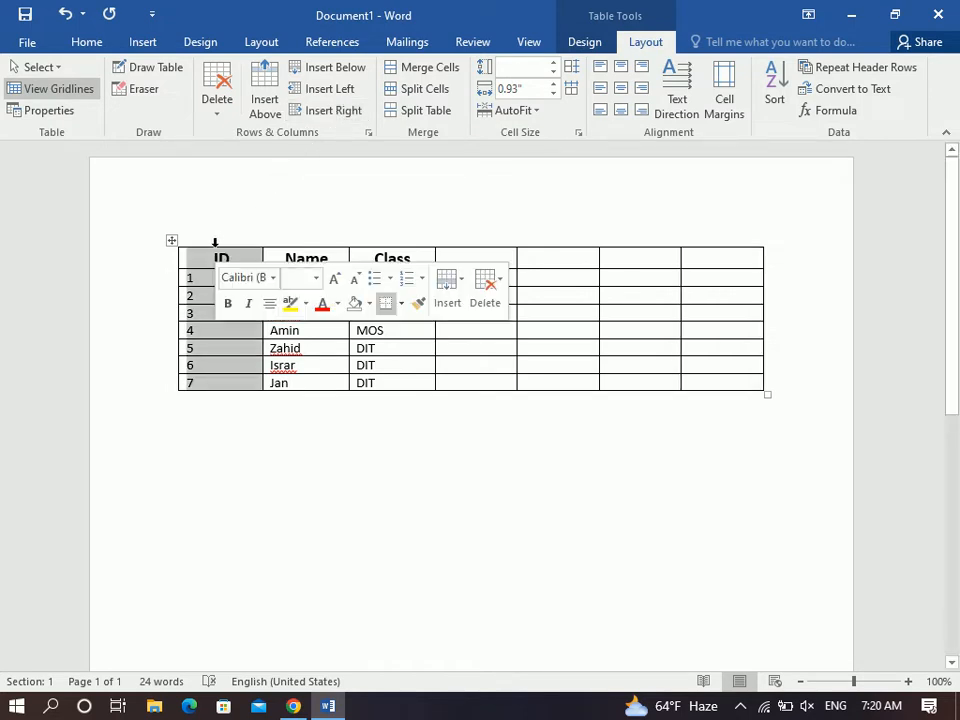
left_click(322, 97)
left_click(322, 97)
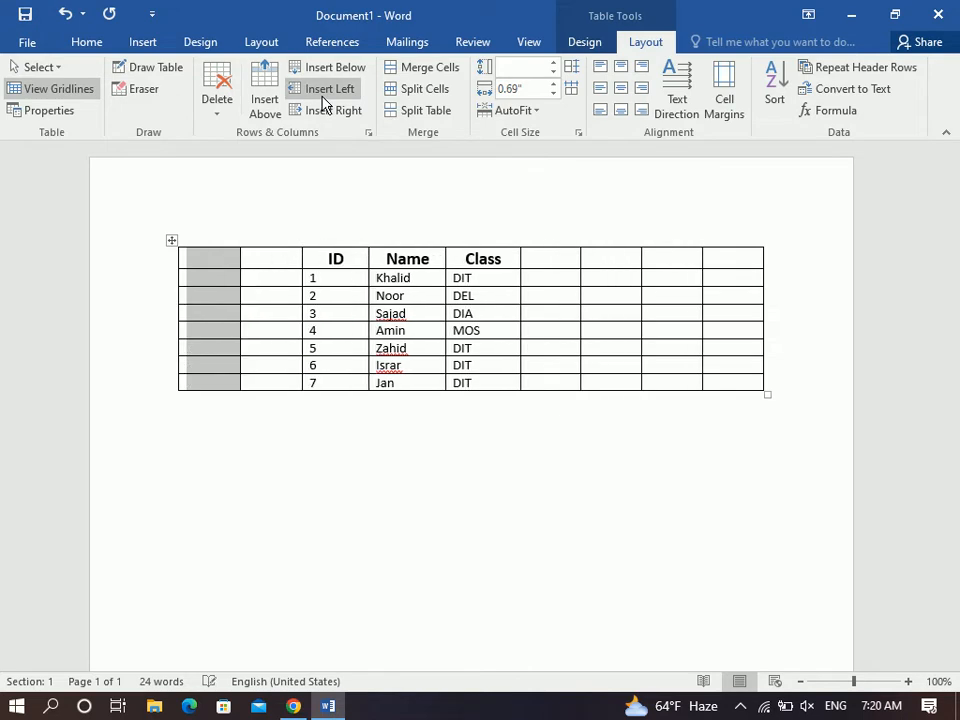
left_click(322, 97)
left_click(322, 97)
left_click(322, 97)
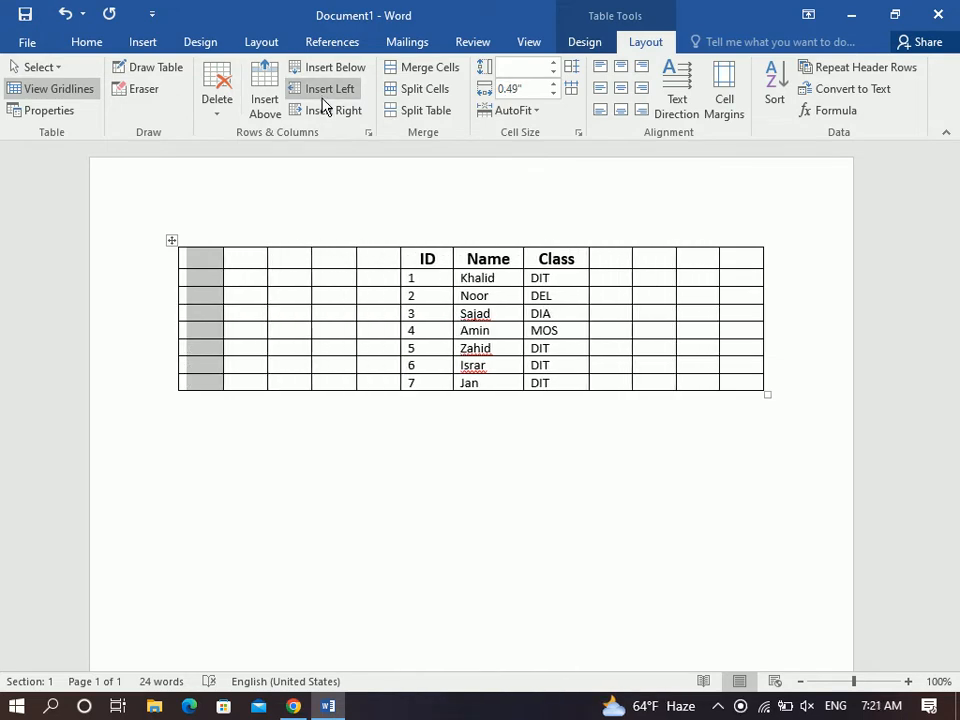
key("ctrl+z")
key("ctrl+z")
key("ctrl+z")
key("ctrl+z")
key("ctrl+z")
key("ctrl+z")
key("ctrl+z")
key("ctrl+z")
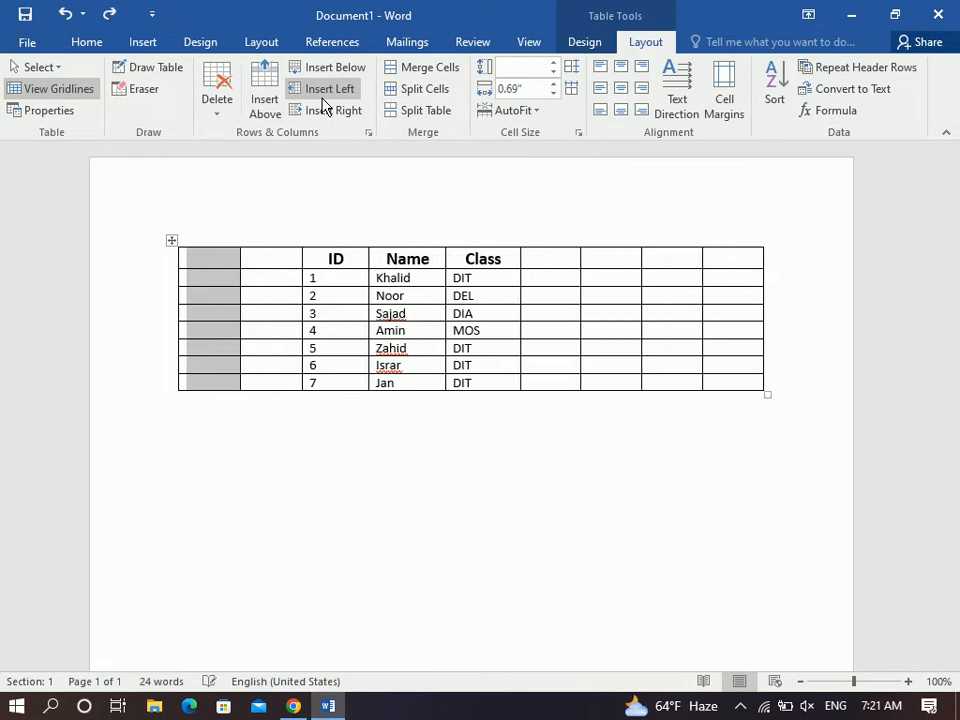
key("ctrl+z")
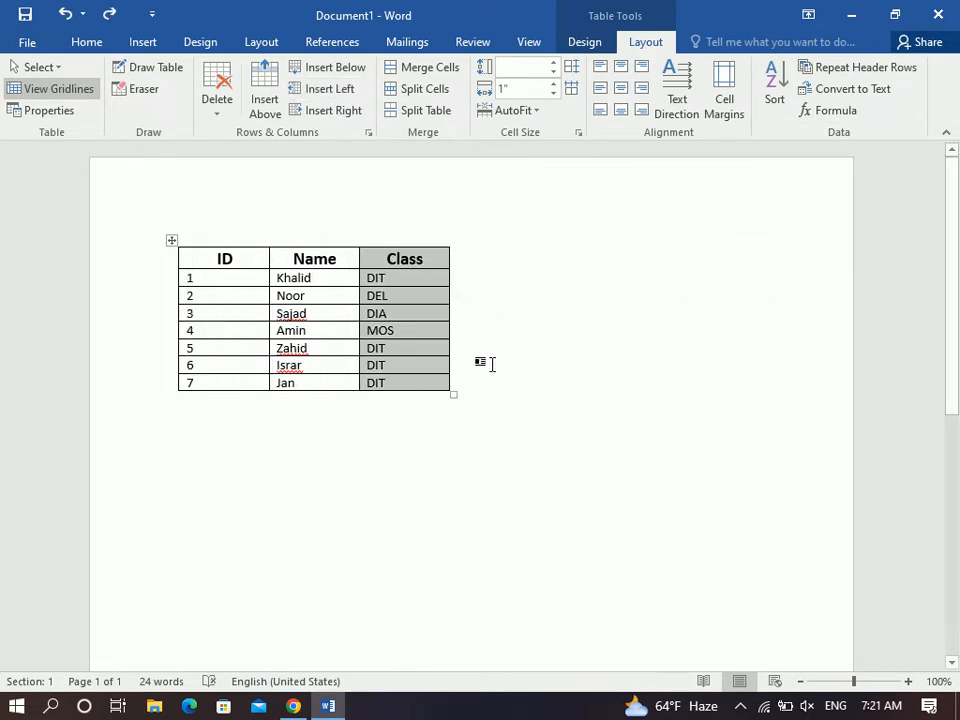
Widen the table back to full page width and insert an empty row above the header.
left_click_drag(454, 394, 687, 398)
left_click_drag(766, 408, 767, 430)
left_click_drag(325, 262, 688, 259)
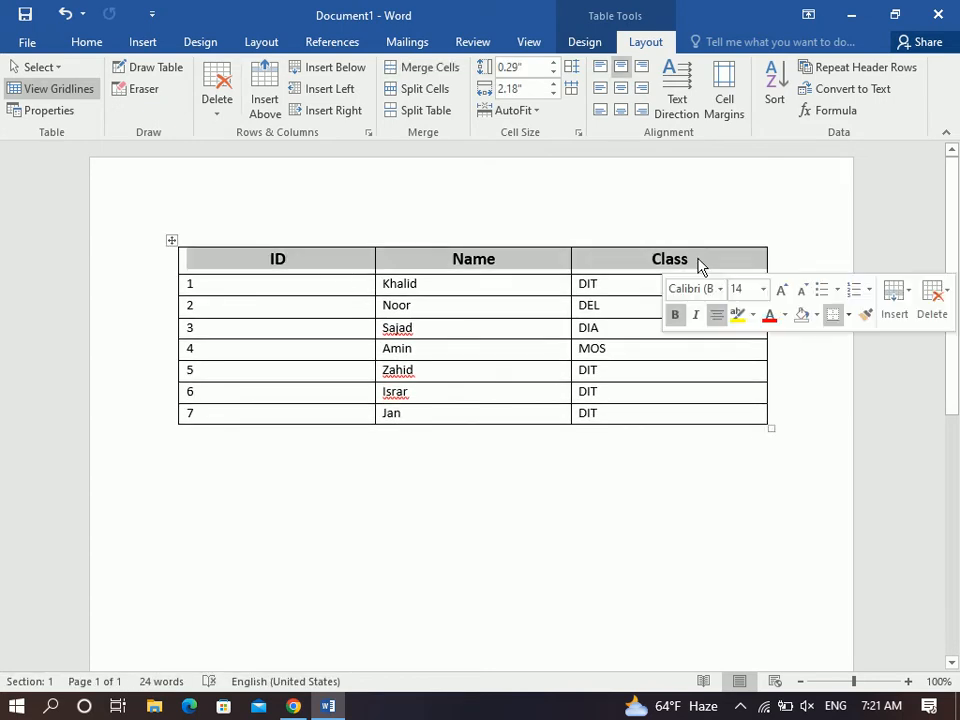
left_click(266, 100)
left_click(328, 285)
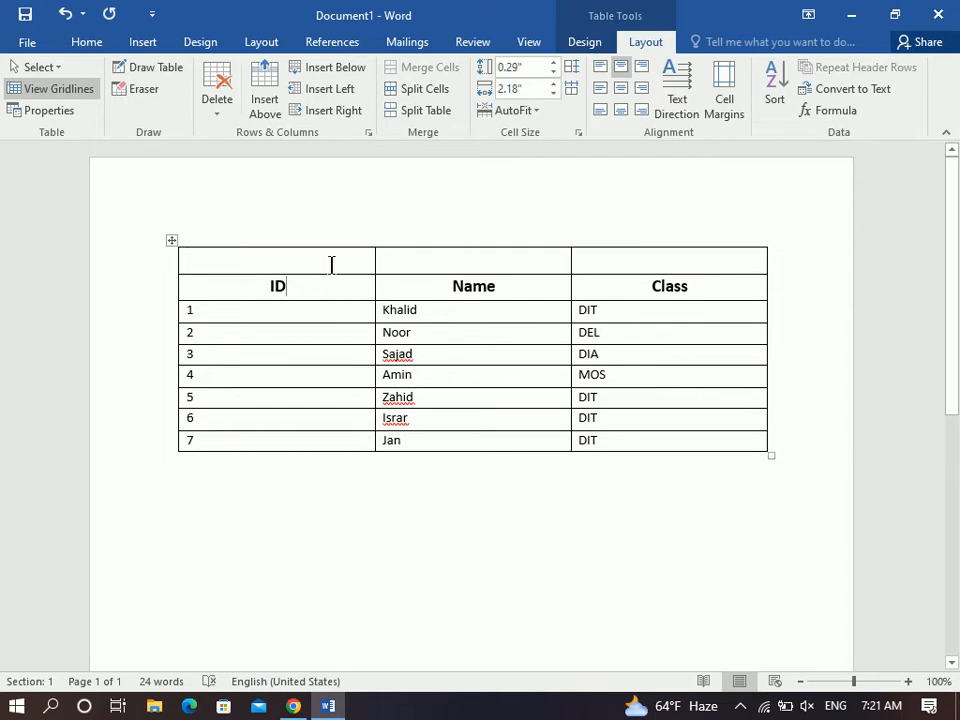
Merge the new top row into one cell, undo the merge, and select the Class entries.
left_click_drag(369, 259, 629, 253)
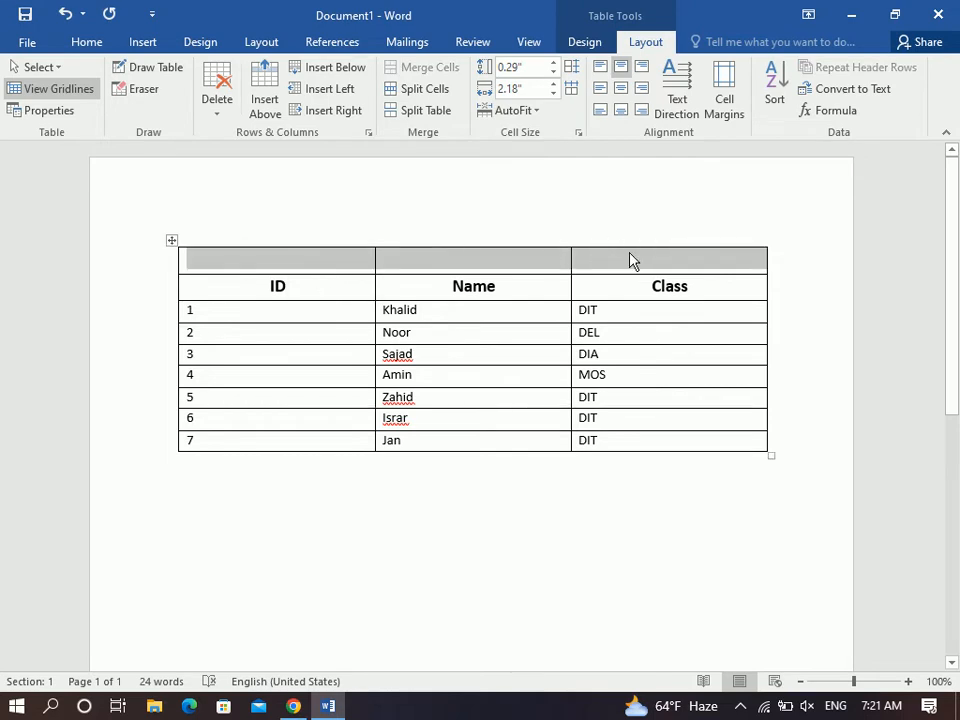
left_click(430, 67)
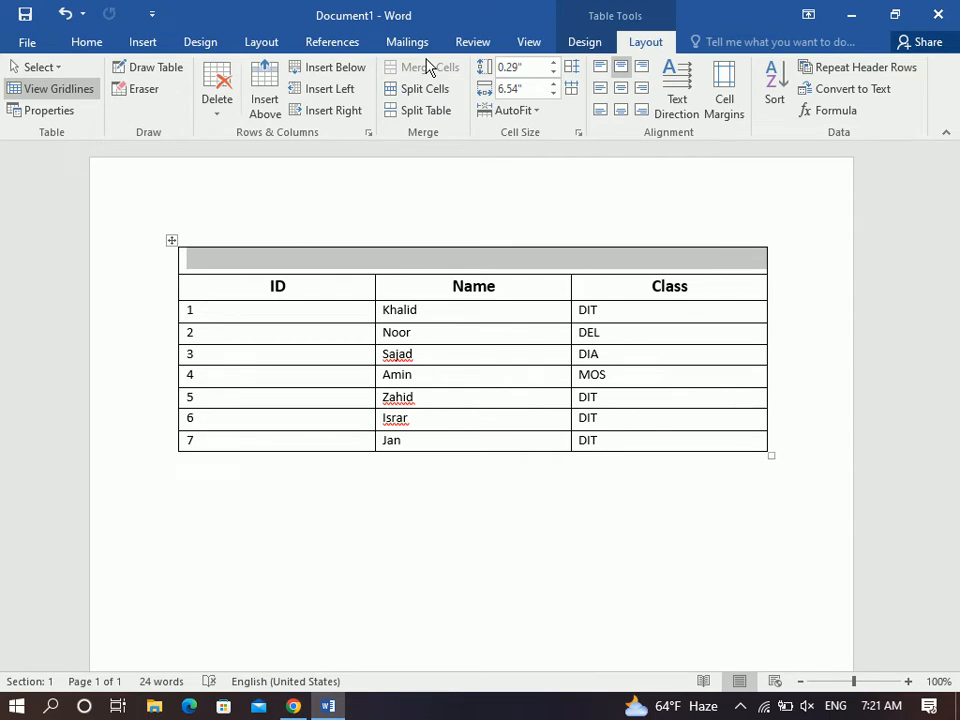
left_click(432, 265)
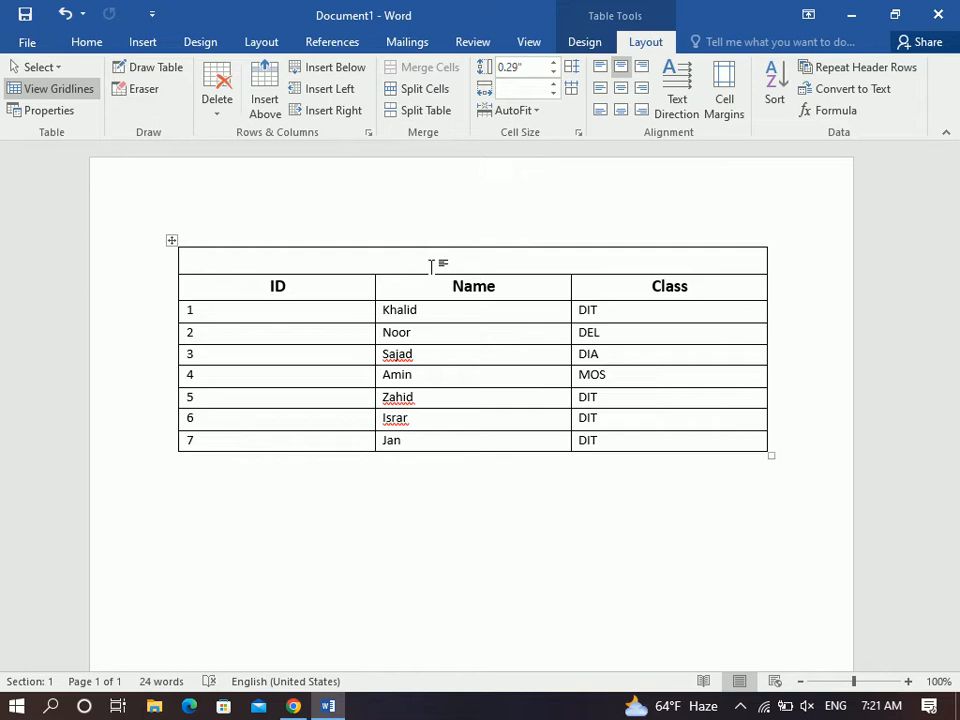
key("ctrl+z")
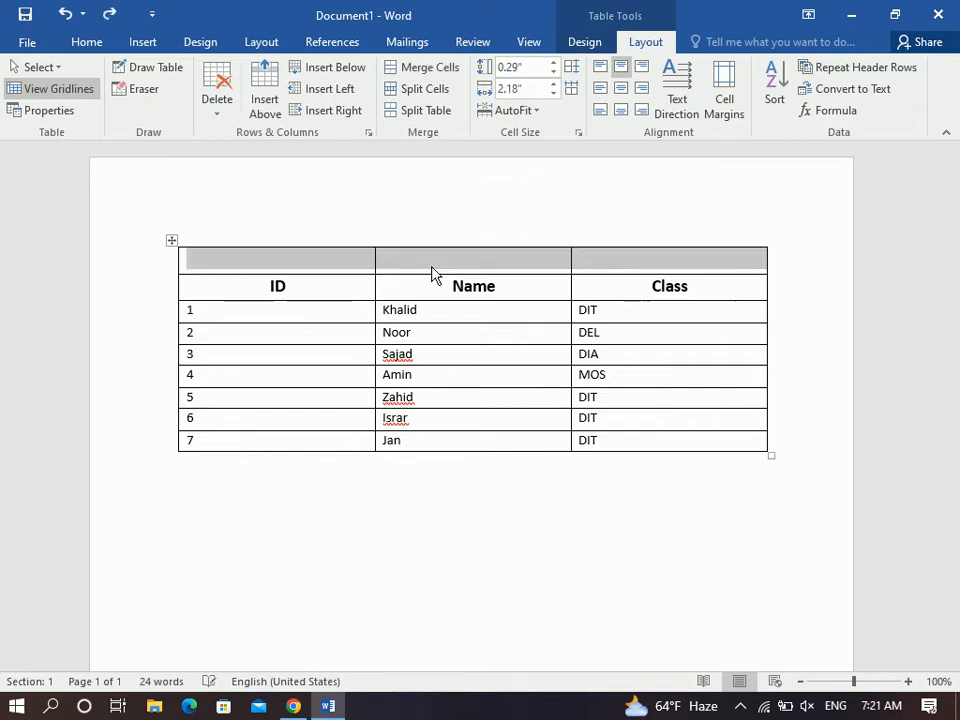
left_click_drag(618, 314, 630, 443)
Delete the Class entries and rename the Class header to Multiple Classes.
key("Delete")
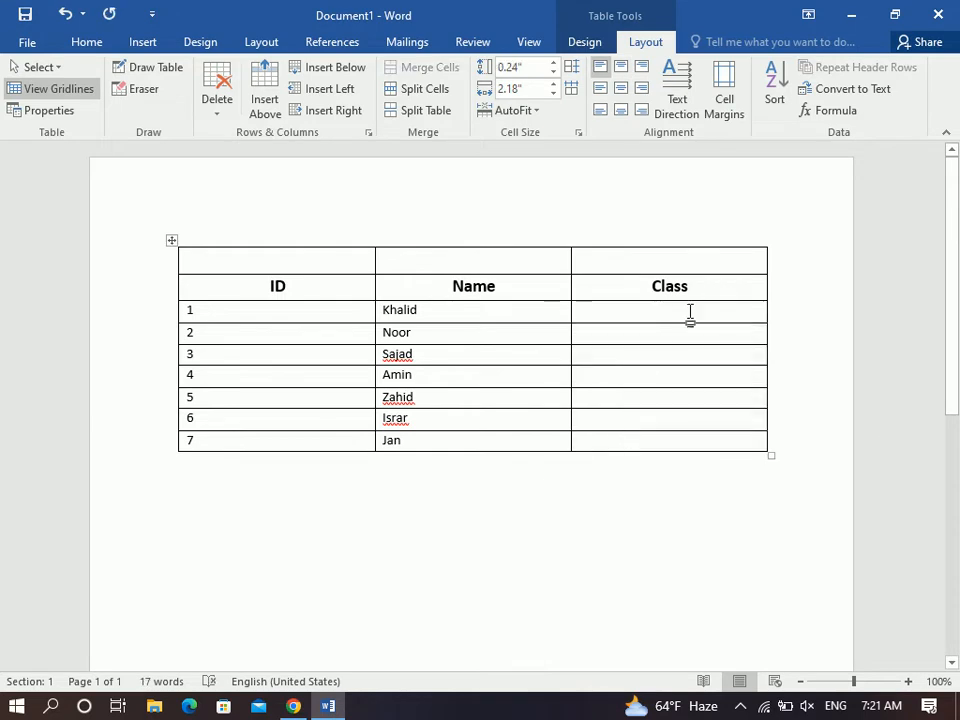
left_click_drag(716, 292, 630, 285)
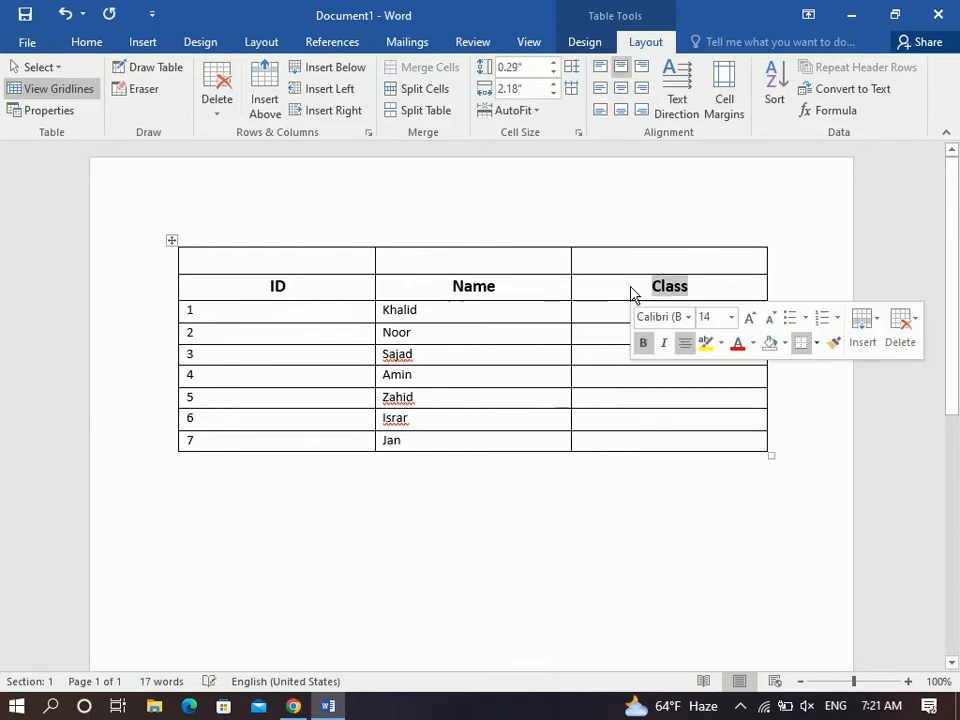
type("mULT")
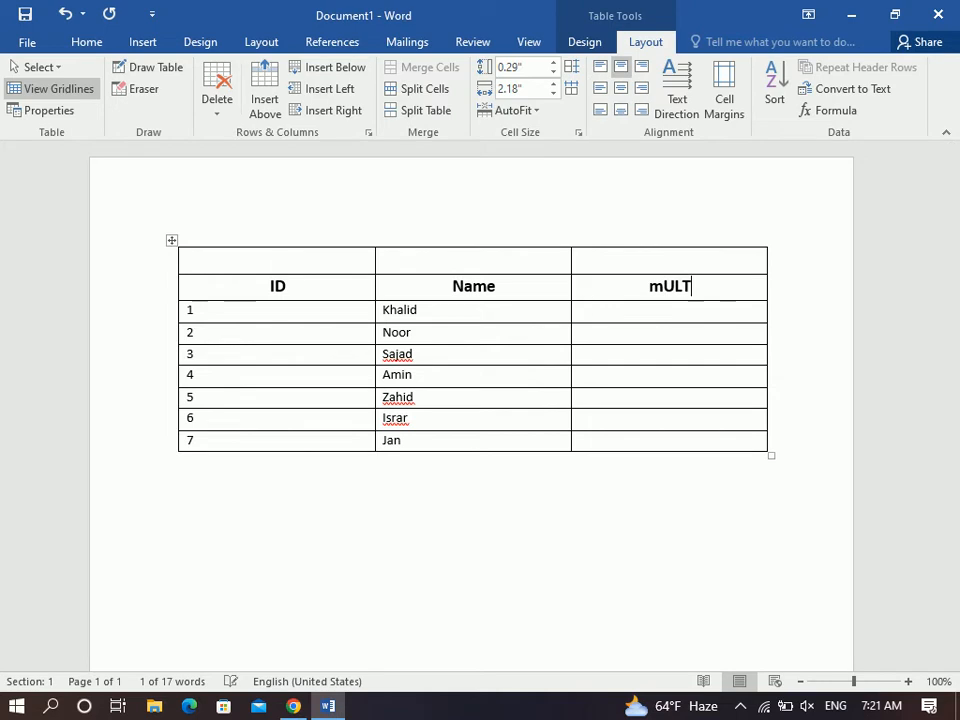
type("IP")
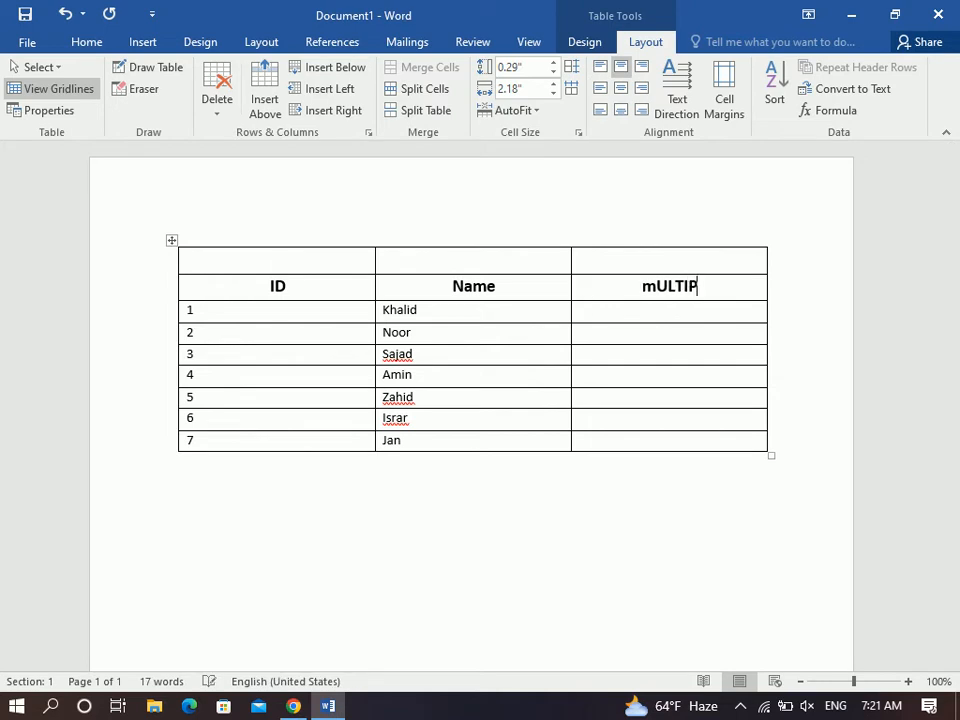
type("LE Classes")
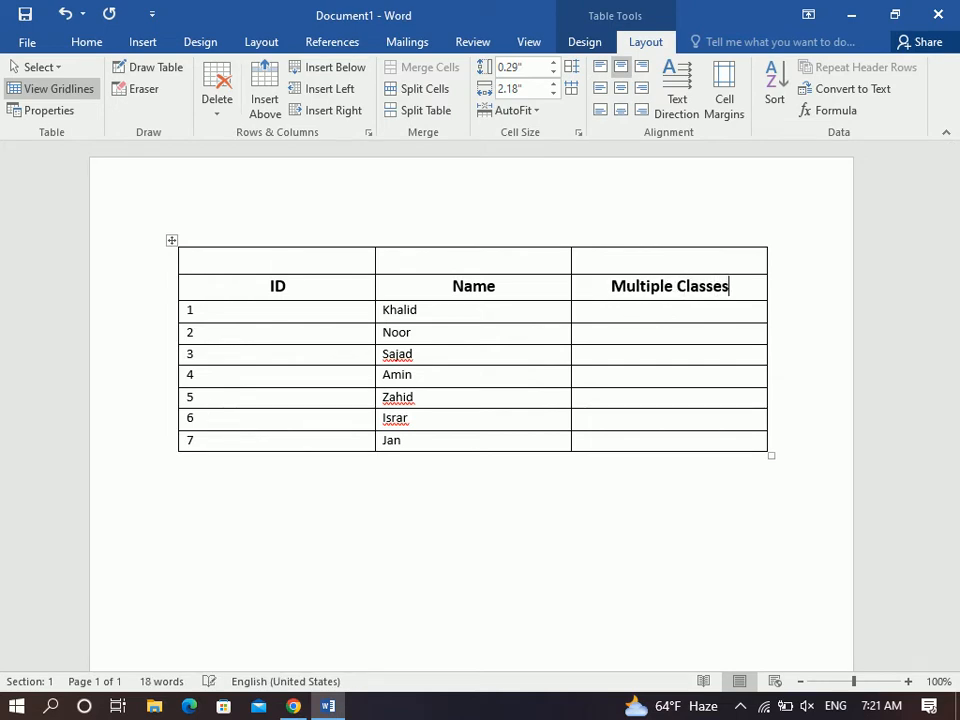
Split the empty cells under Multiple Classes into 3 columns and select the heading.
left_click_drag(671, 315, 677, 447)
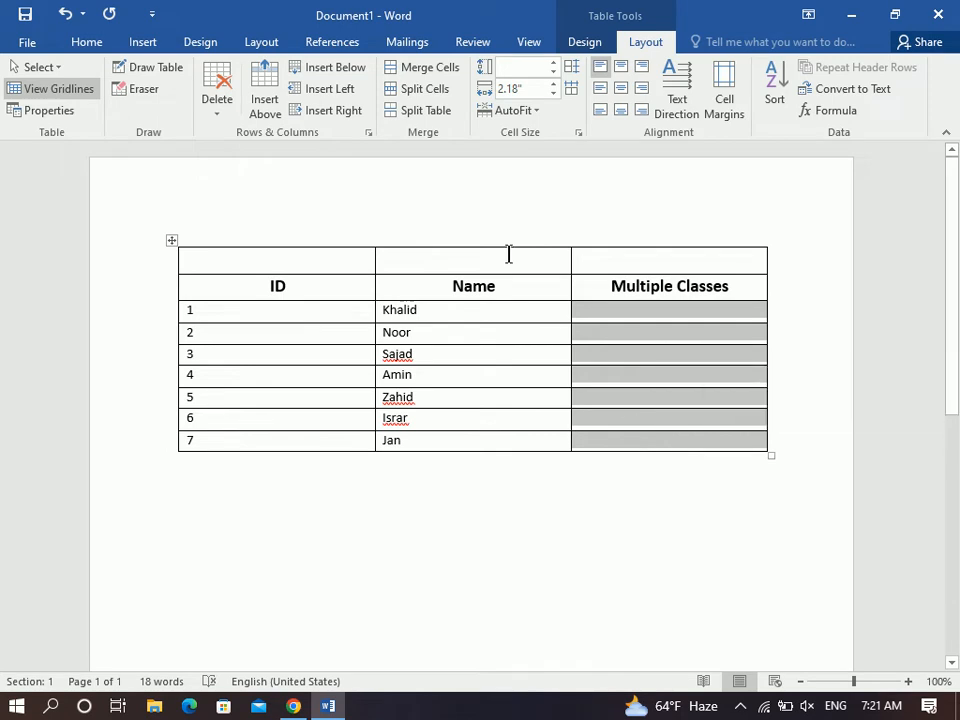
left_click(418, 89)
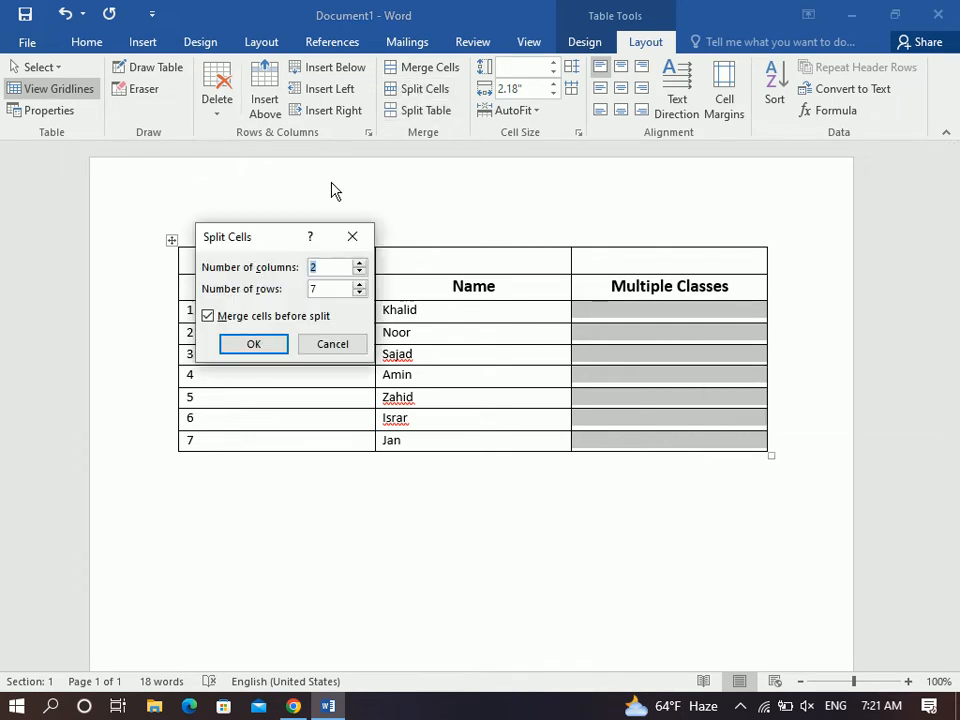
type("3")
left_click(250, 346)
left_click(671, 310)
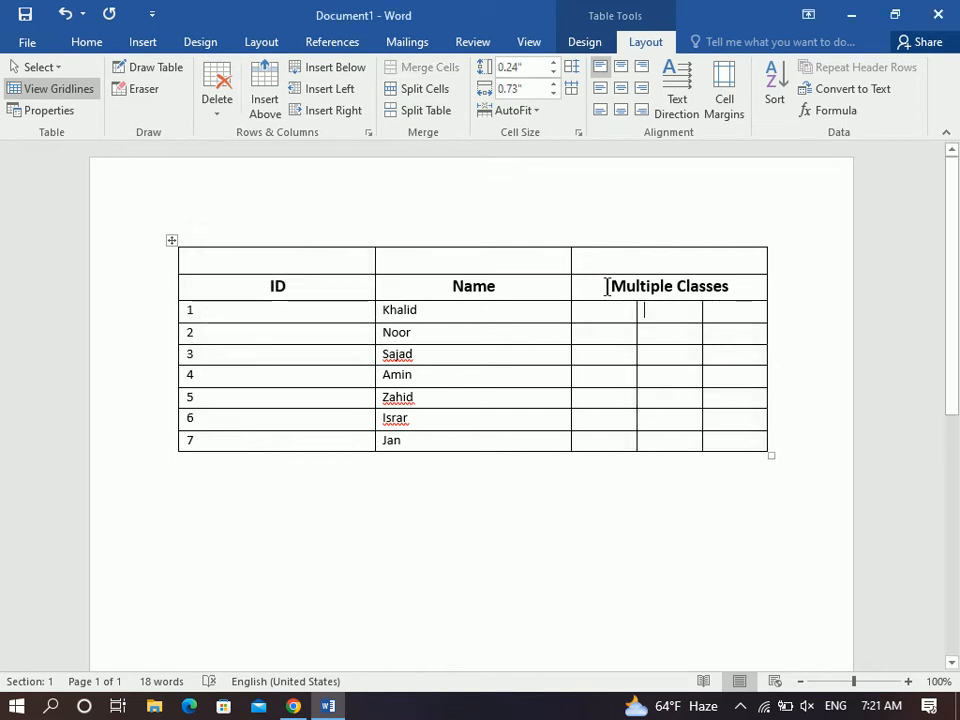
left_click_drag(594, 285, 748, 279)
left_click(620, 309)
left_click(675, 315)
left_click(722, 315)
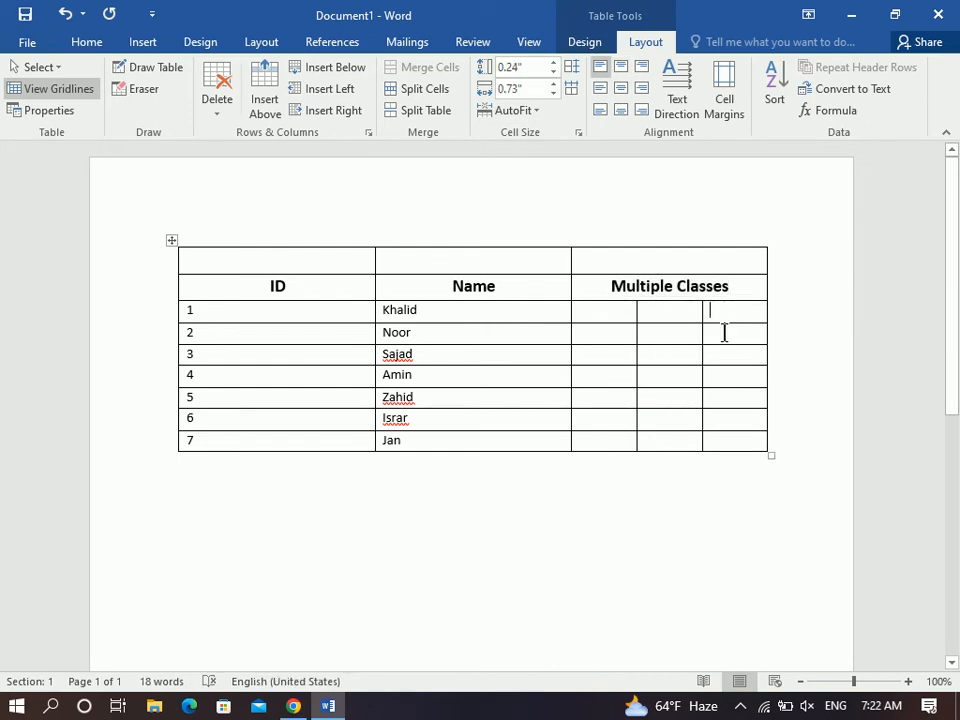
left_click(615, 308)
left_click_drag(727, 310, 588, 312)
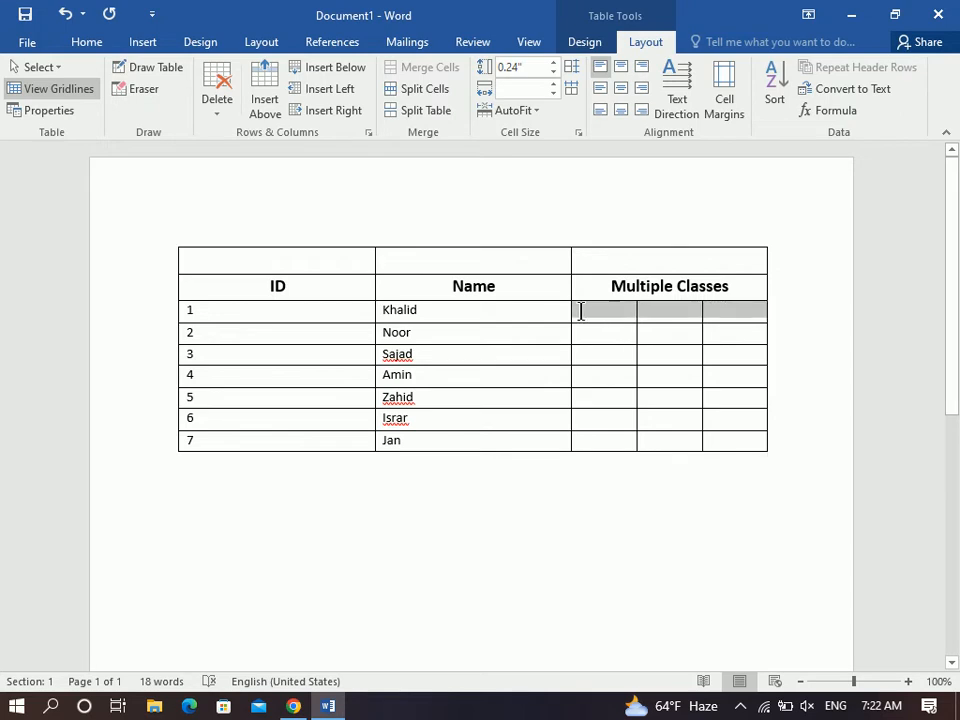
left_click_drag(731, 285, 606, 296)
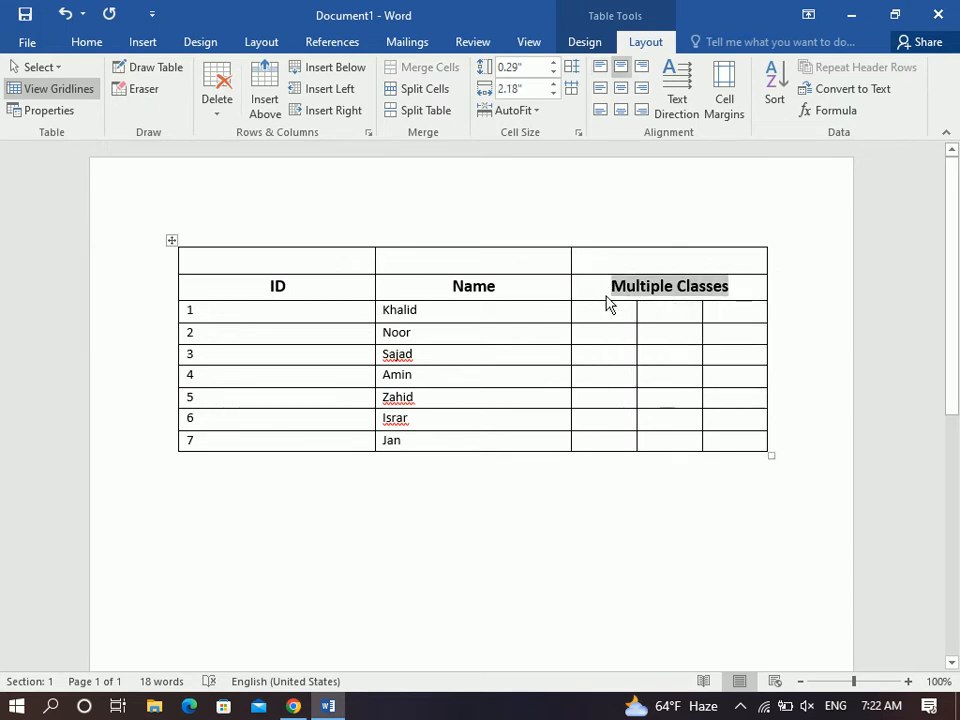
Type Time Table and move it into the empty top cell.
type("Time Table")
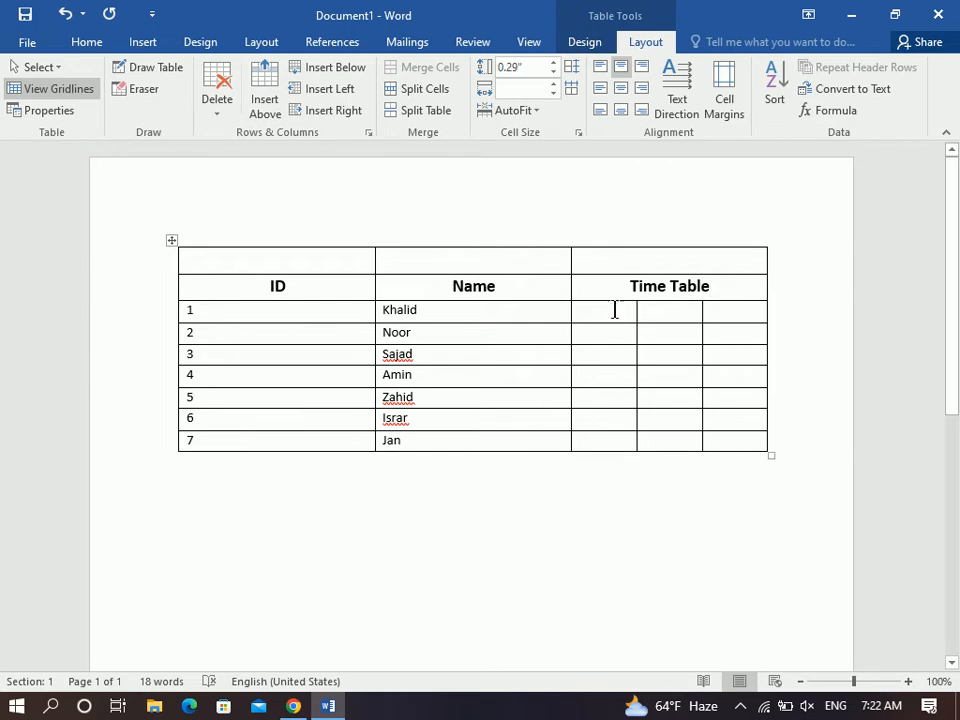
left_click_drag(604, 294, 731, 300)
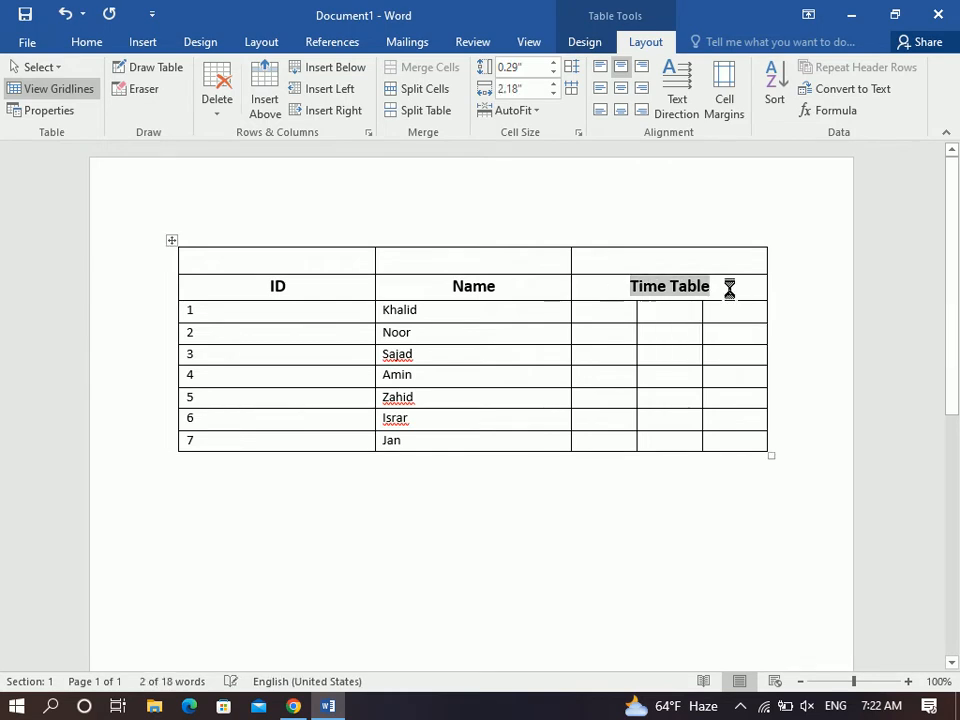
key("ctrl+x")
left_click(677, 261)
key("ctrl+v")
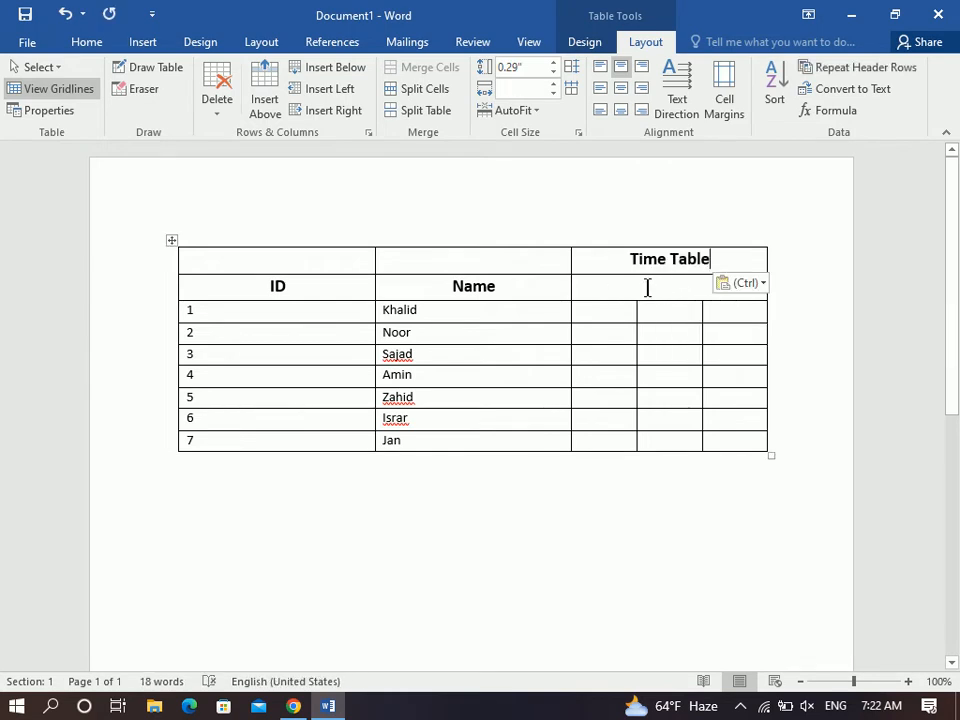
Split the cell below Time Table into 3 columns.
left_click(647, 287)
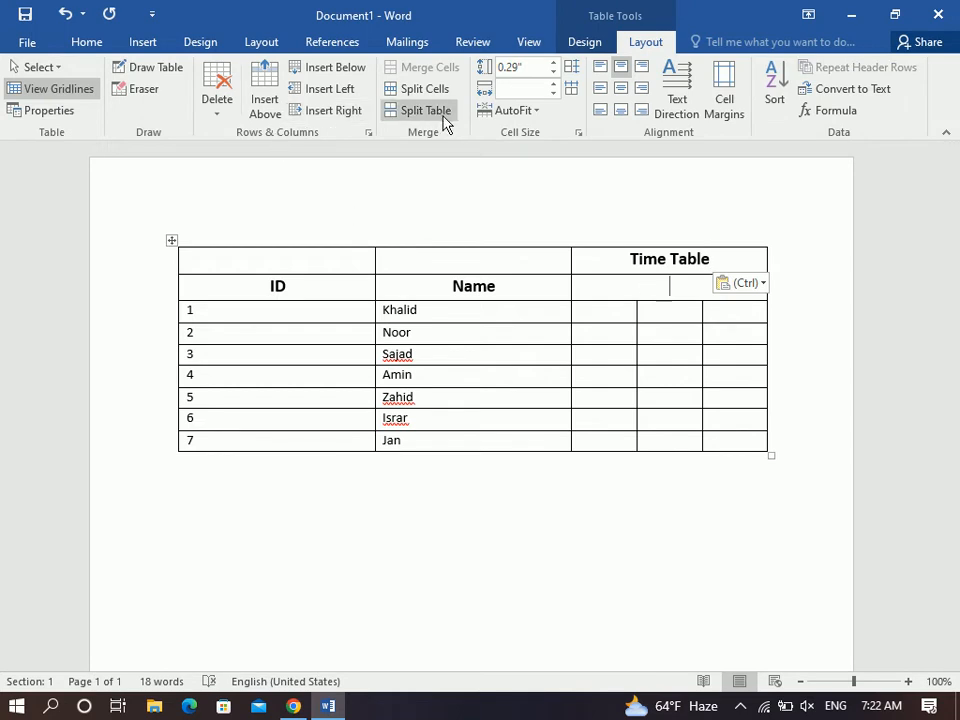
left_click(422, 92)
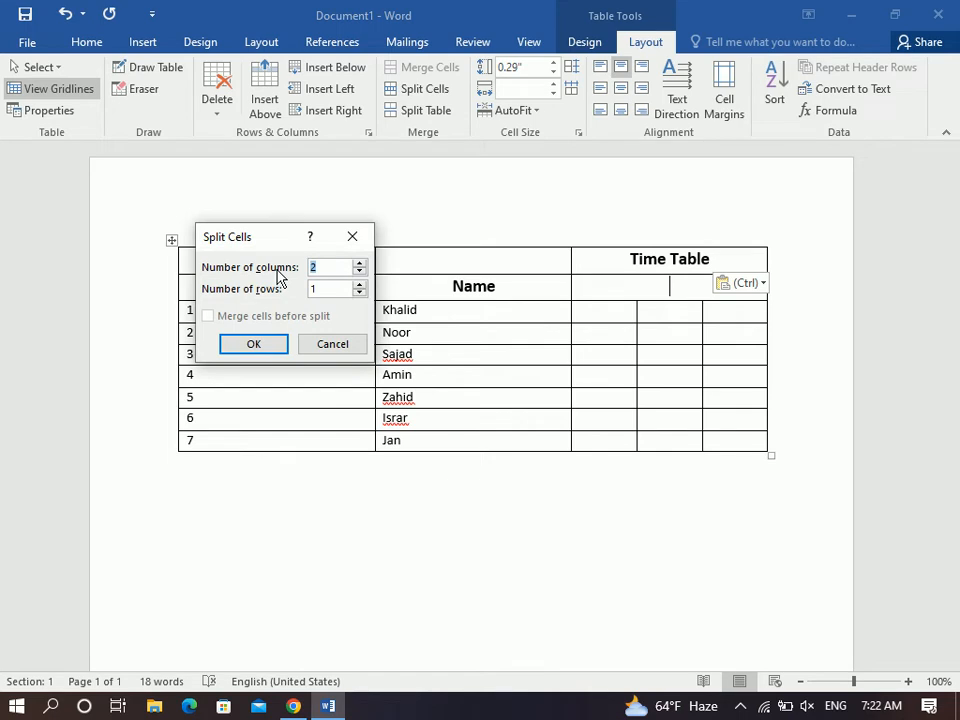
type("3")
left_click(270, 348)
Label the three new columns 7:00 am, 8:00am and 9:00 am.
left_click(615, 296)
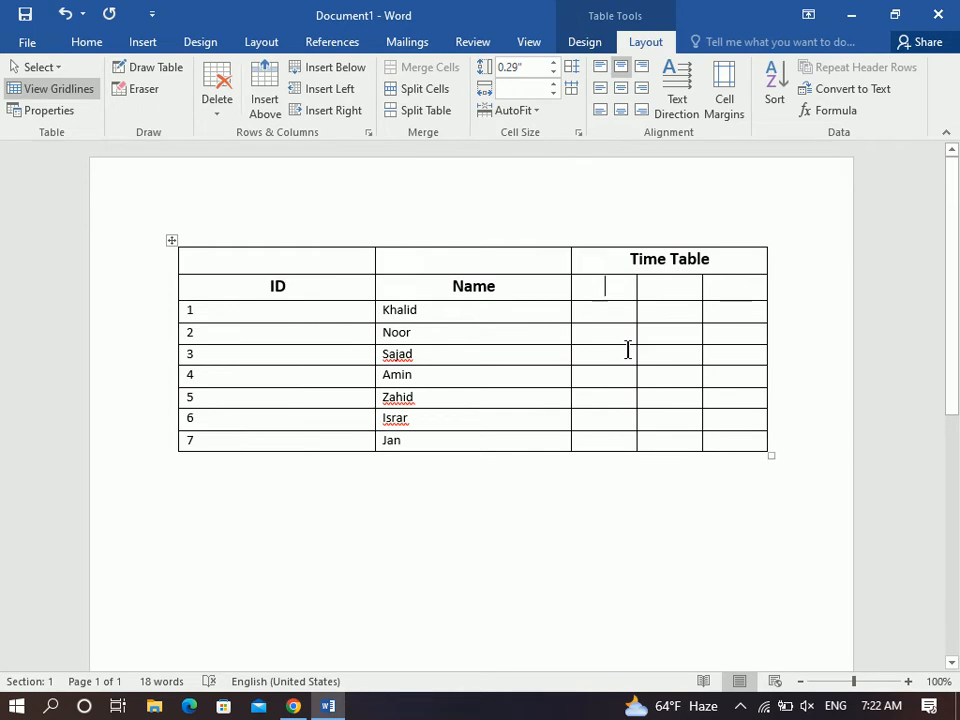
type("7:00 am")
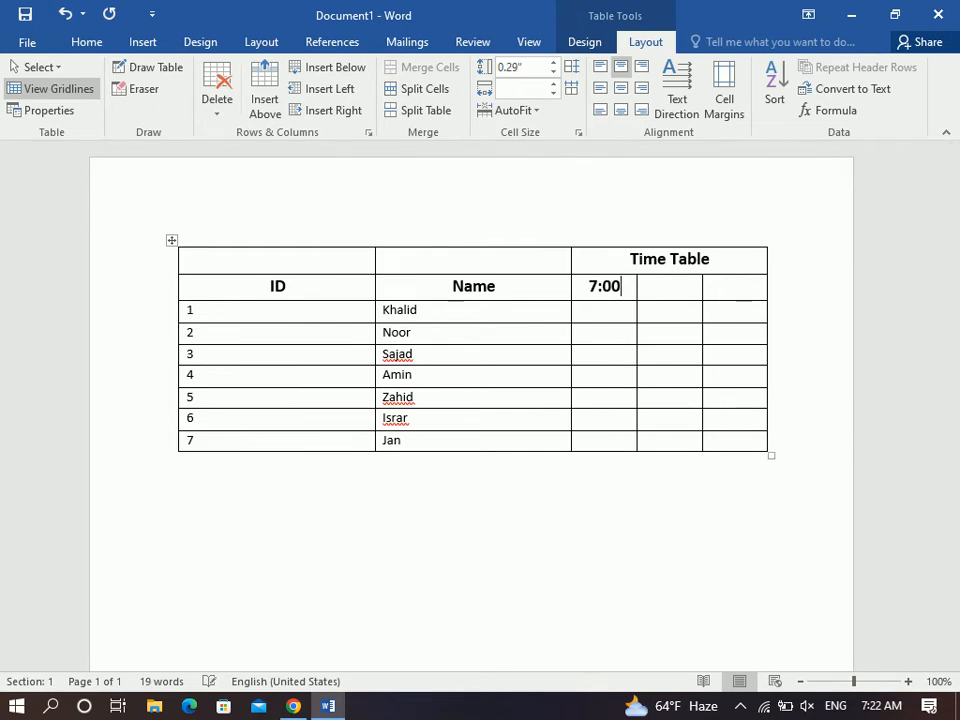
key("Tab")
type("8:99")
key("BackSpace")
key("BackSpace")
type("00am")
key("Tab")
type("9:00 am")
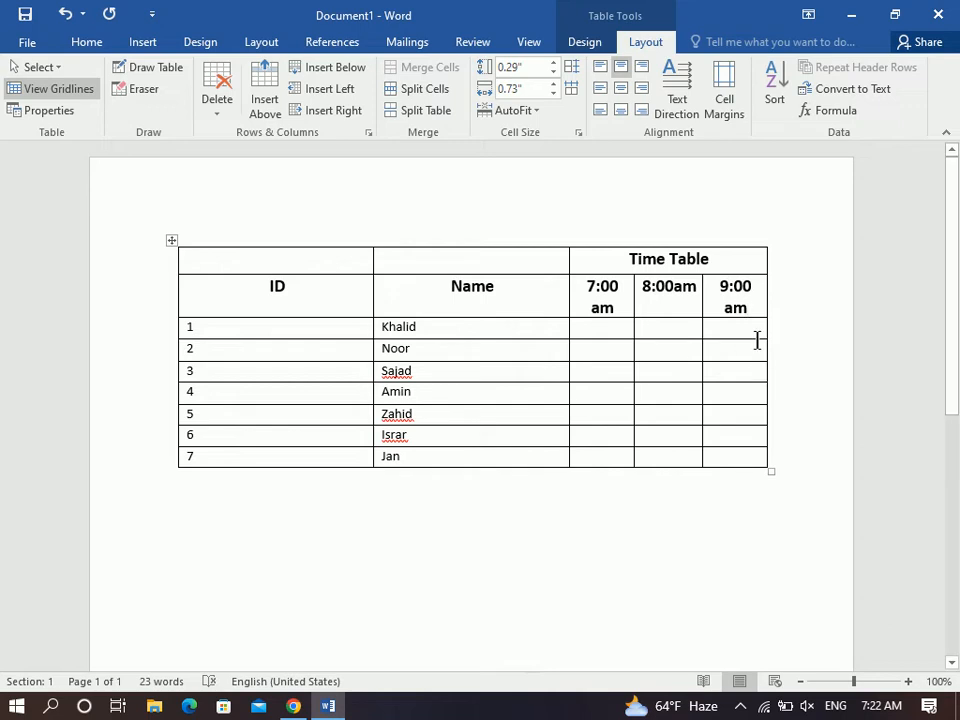
Shrink the time headings' font and centre them and the empty time cells of rows 1–7.
left_click_drag(694, 306, 603, 288)
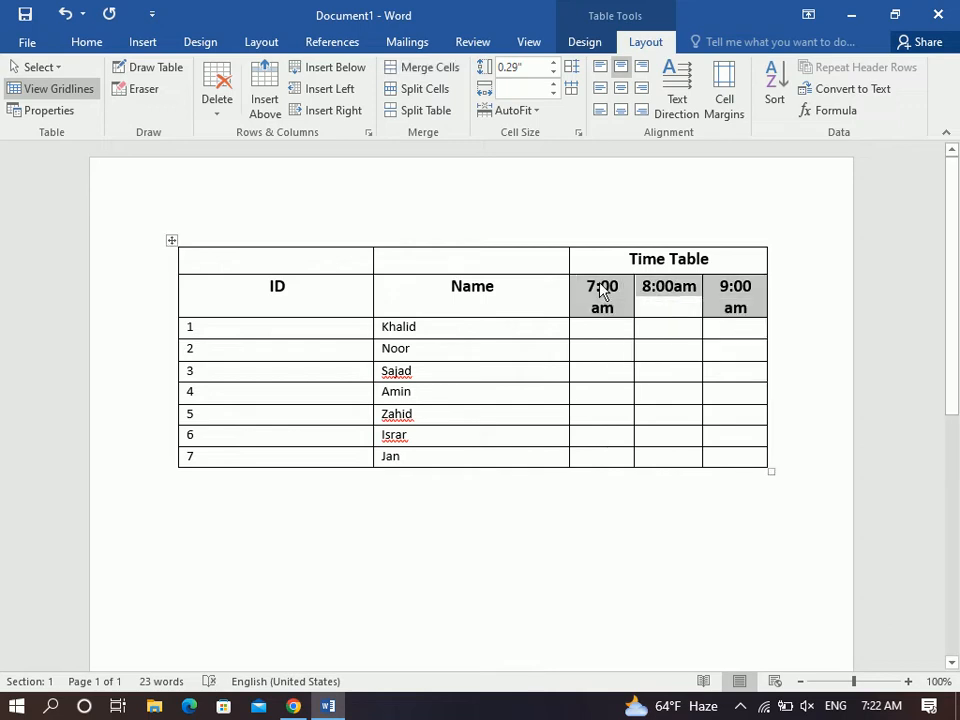
key("ctrl+bracketleft")
key("ctrl+bracketleft")
key("ctrl+bracketleft")
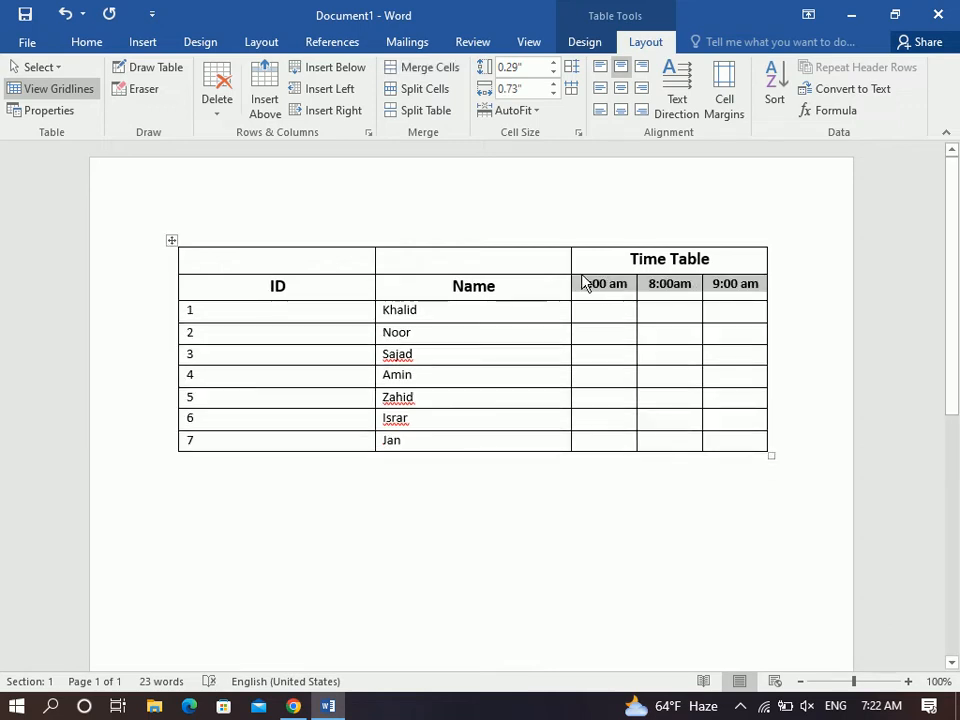
left_click(621, 88)
left_click_drag(606, 302, 607, 303)
left_click(608, 309)
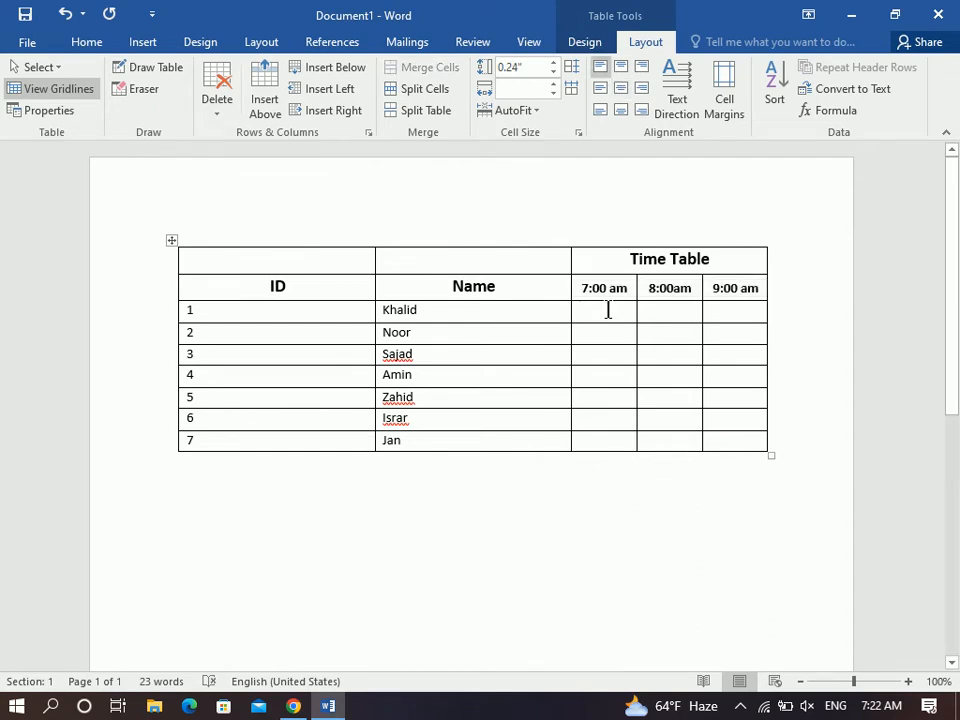
left_click_drag(611, 311, 728, 445)
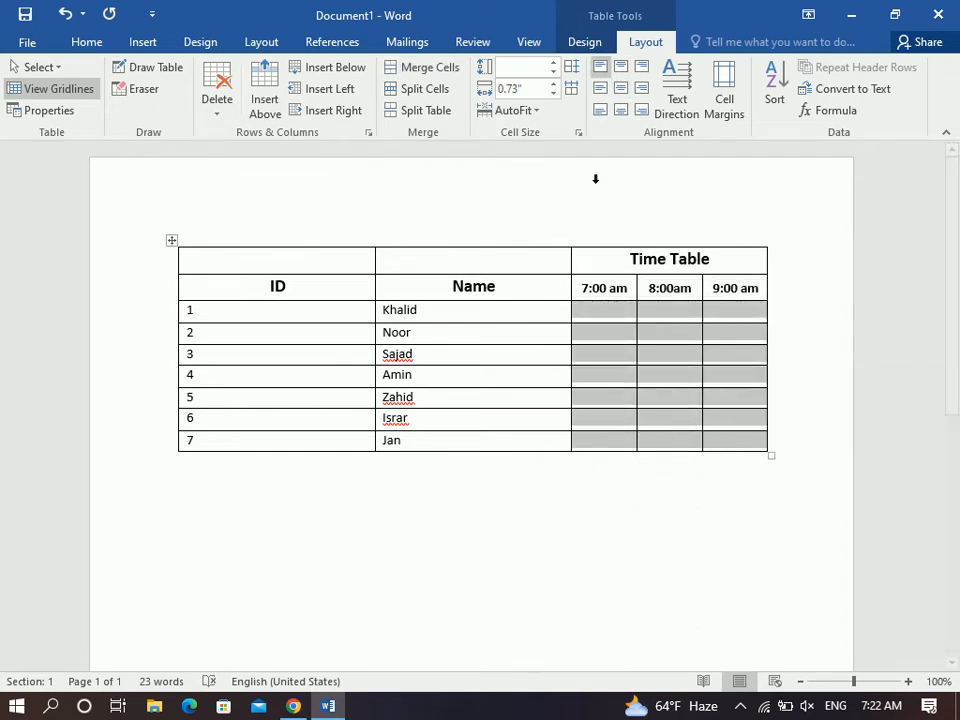
left_click(620, 90)
left_click(617, 311)
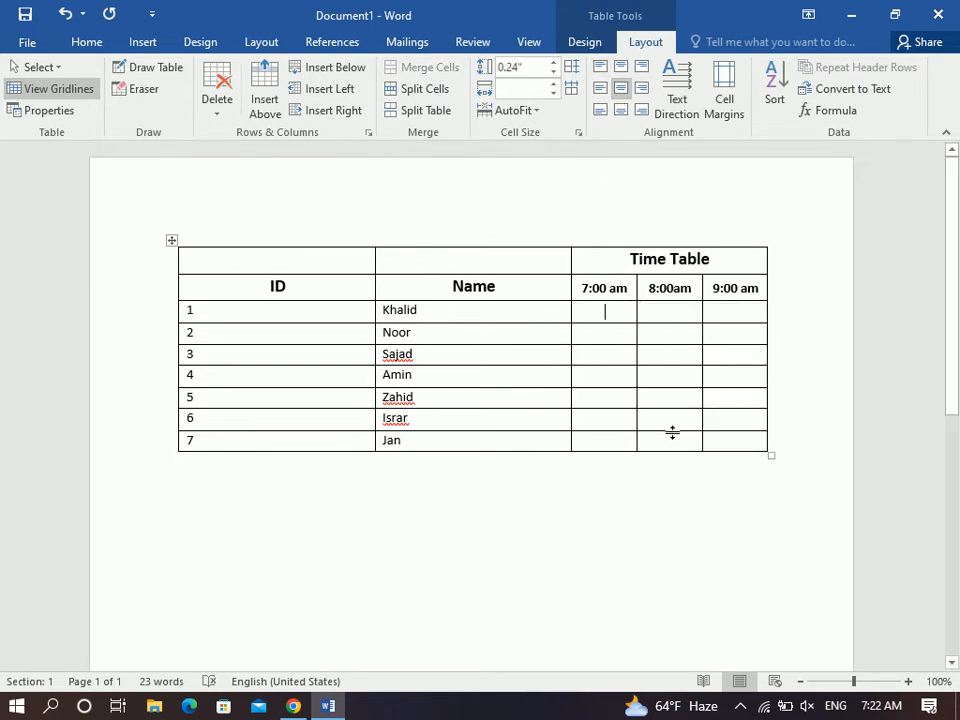
In row 1, enter Windows at 7:00 am, History at 8:00am and Physic at 9:00 am.
type("widnows")
key("BackSpace")
key("BackSpace")
key("BackSpace")
key("BackSpace")
key("BackSpace")
type("ndows")
key("Tab")
type("history")
key("Tab")
type("Physic")
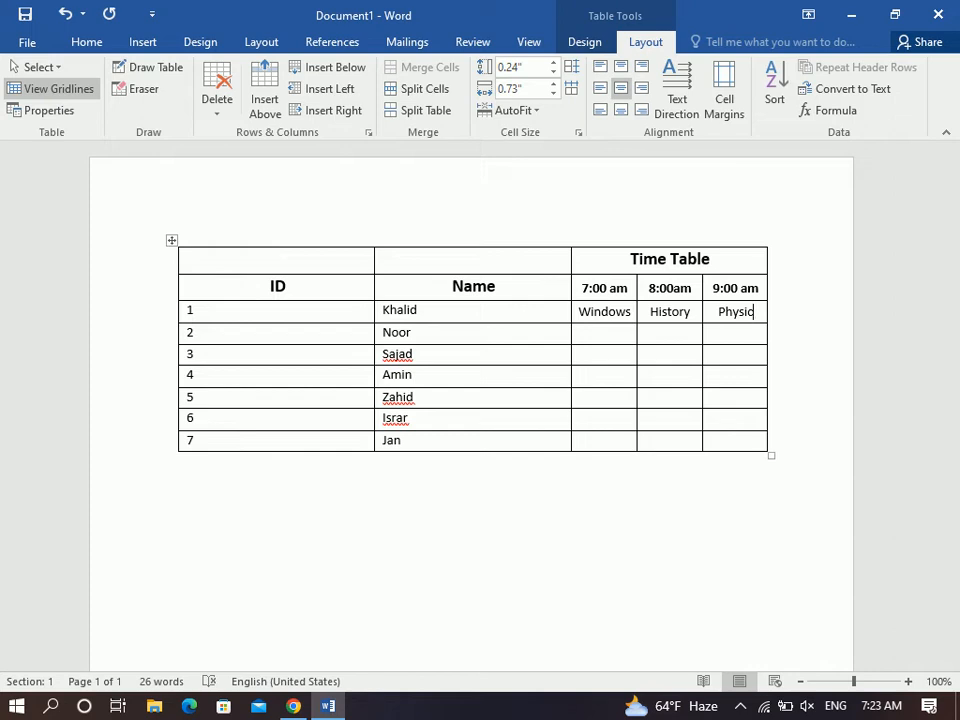
left_click(606, 334)
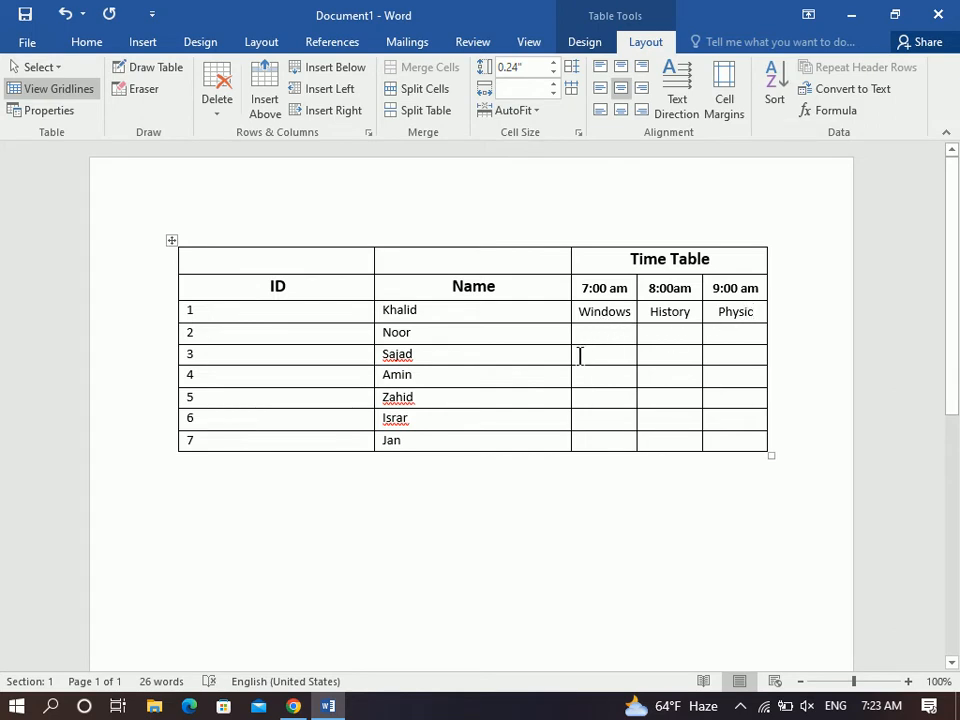
left_click_drag(584, 291, 737, 294)
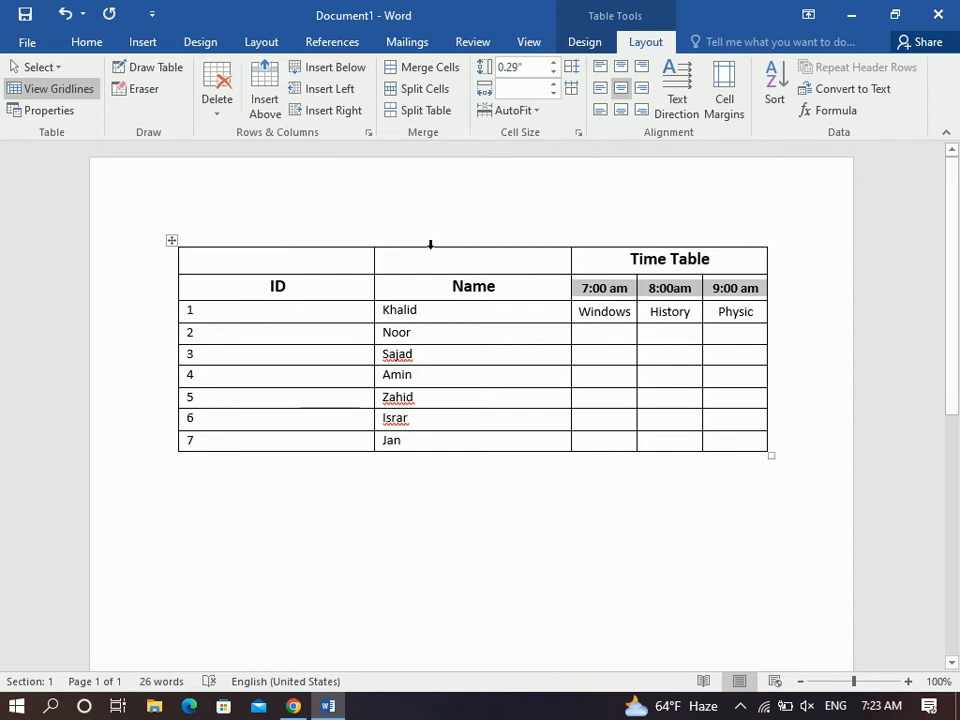
Add rows at the table's end with Tab and number their ID cells 8, 9, 10, 11.
left_click(199, 440)
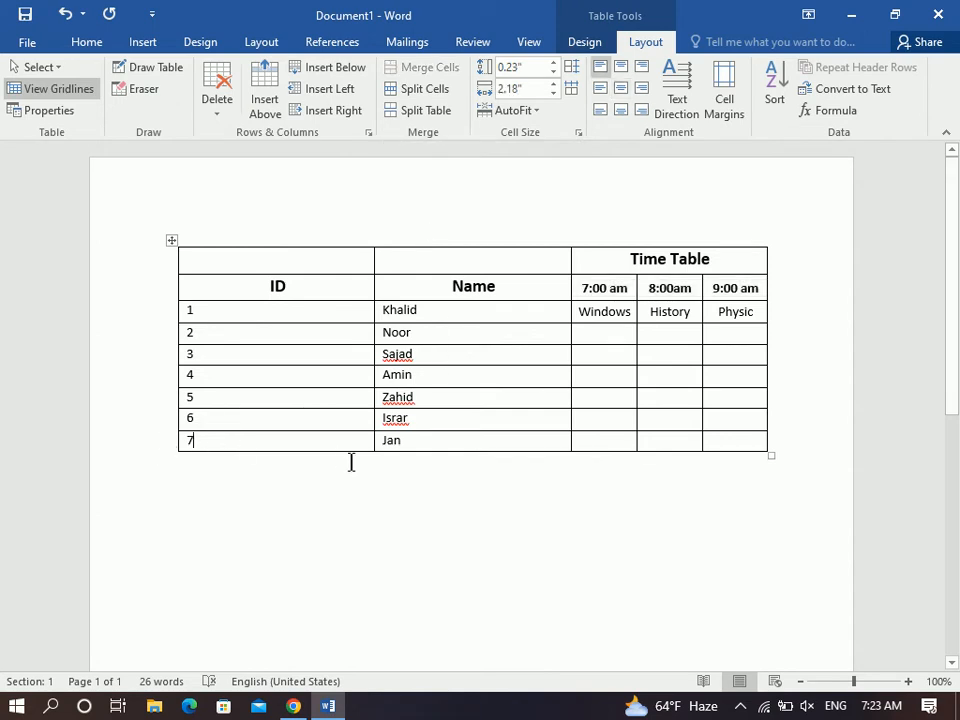
key("Tab")
key("Tab")
key("Tab")
key("Tab")
key("Tab")
key("Tab")
key("Tab")
key("Tab")
key("Tab")
key("Tab")
key("Tab")
key("Tab")
key("Tab")
key("Tab")
key("Tab")
key("Tab")
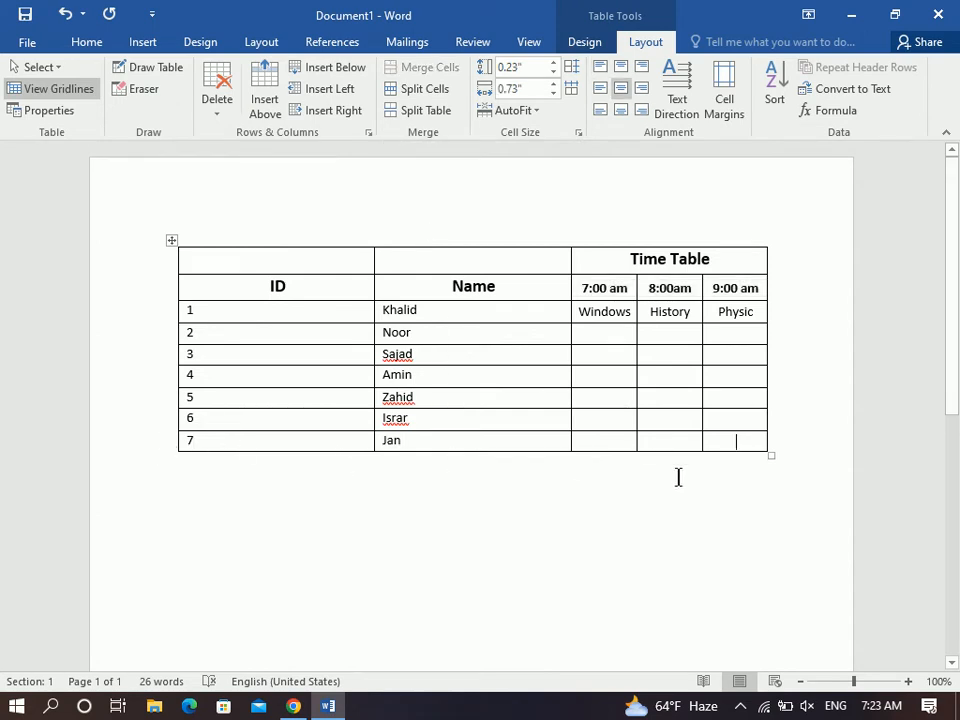
key("Tab")
key("Tab")
key("Tab")
key("Tab")
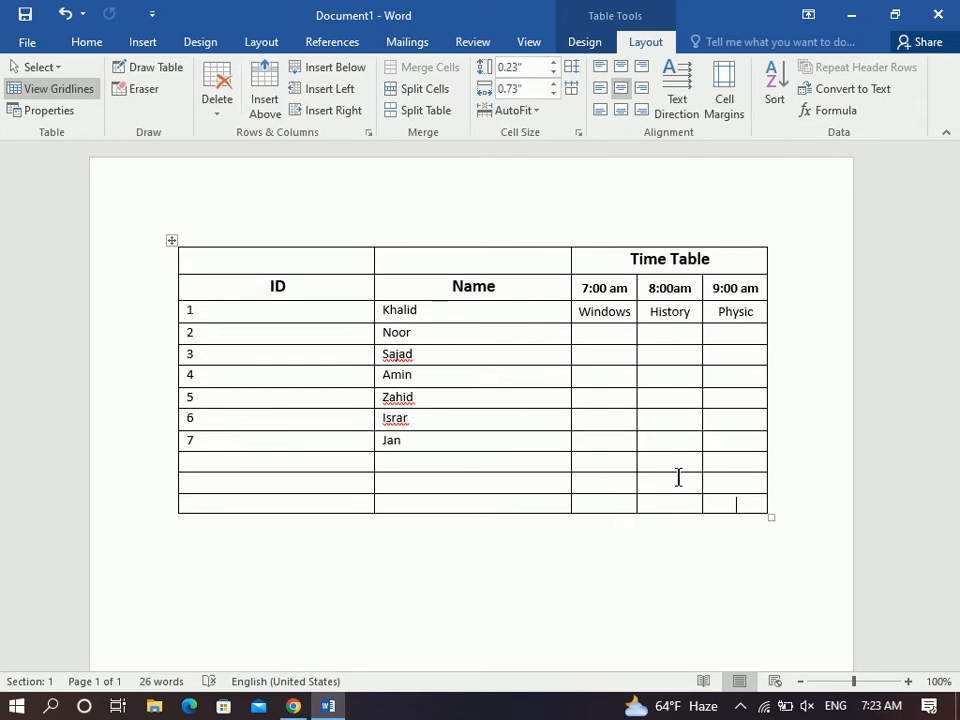
left_click(305, 463)
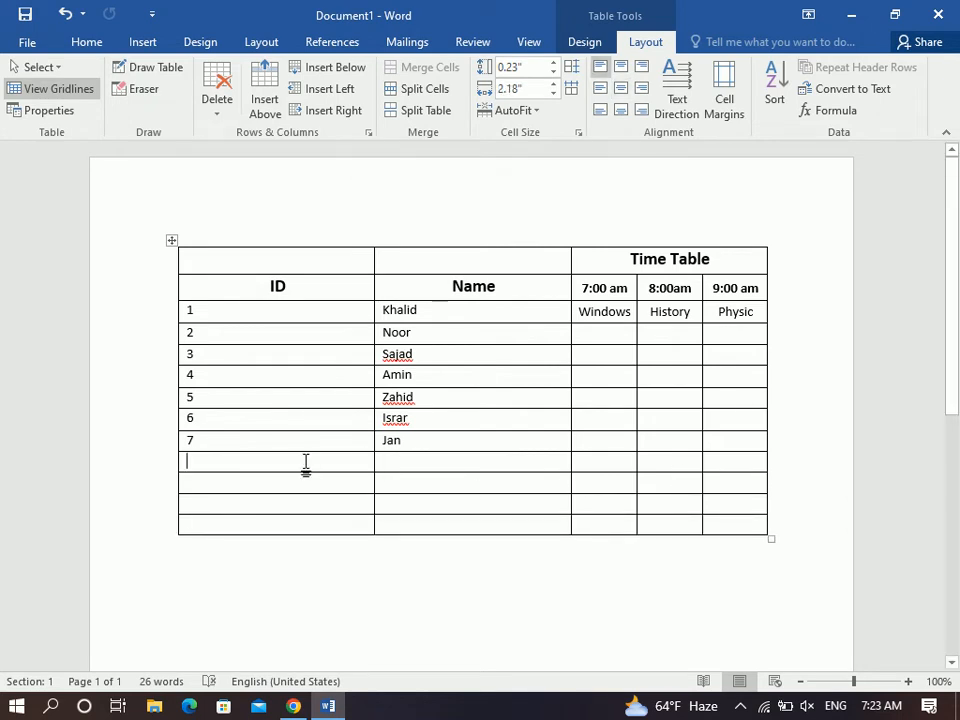
type("8")
key("Down")
type("9")
type("10")
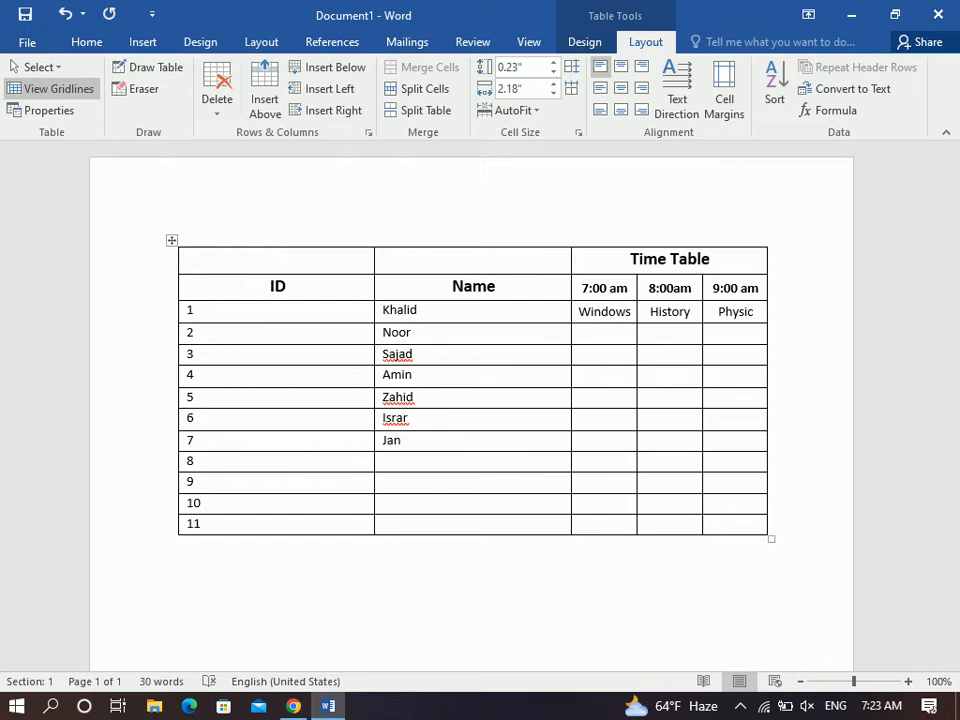
Merge the two top-left cells over ID and Name and title them 'Student Information'.
left_click_drag(214, 499, 182, 352)
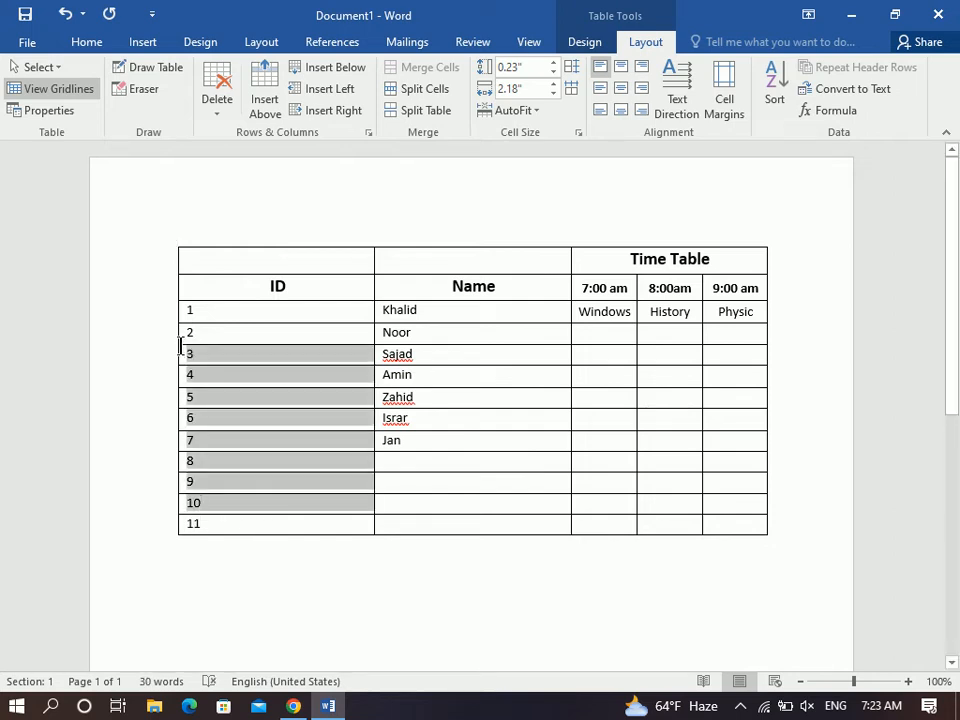
left_click_drag(190, 402, 210, 469)
left_click_drag(404, 266, 328, 255)
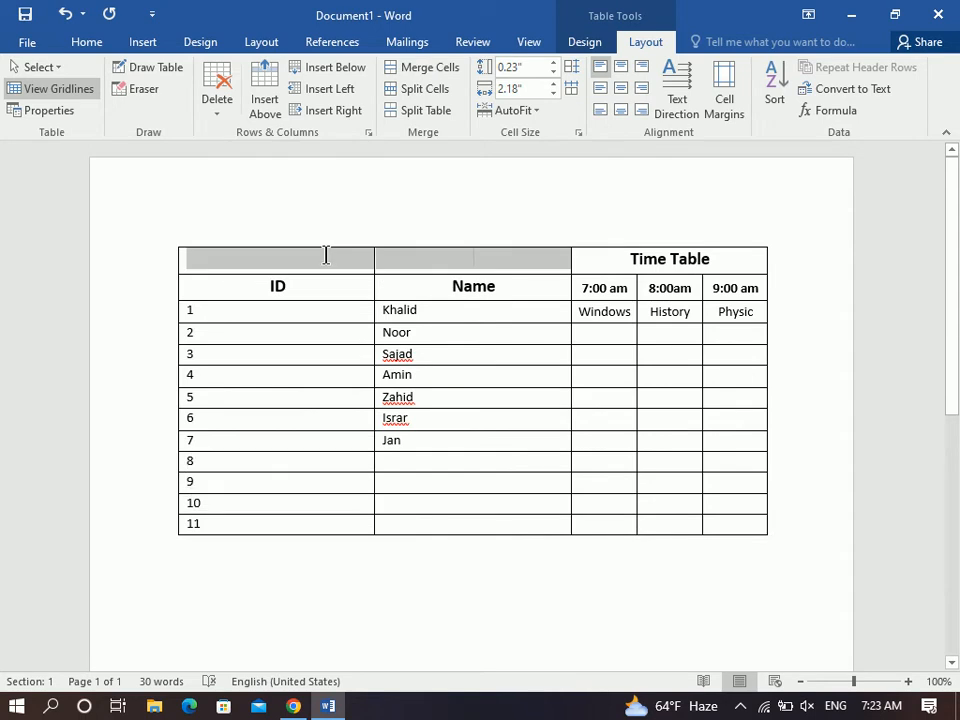
left_click(416, 69)
type("Student Info")
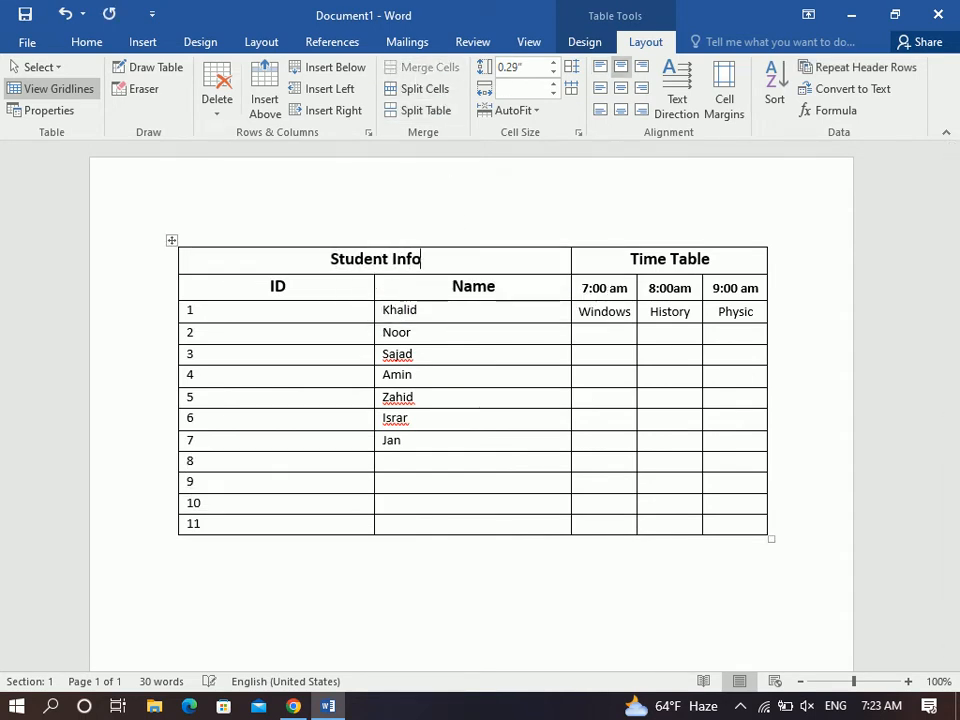
type("rmation")
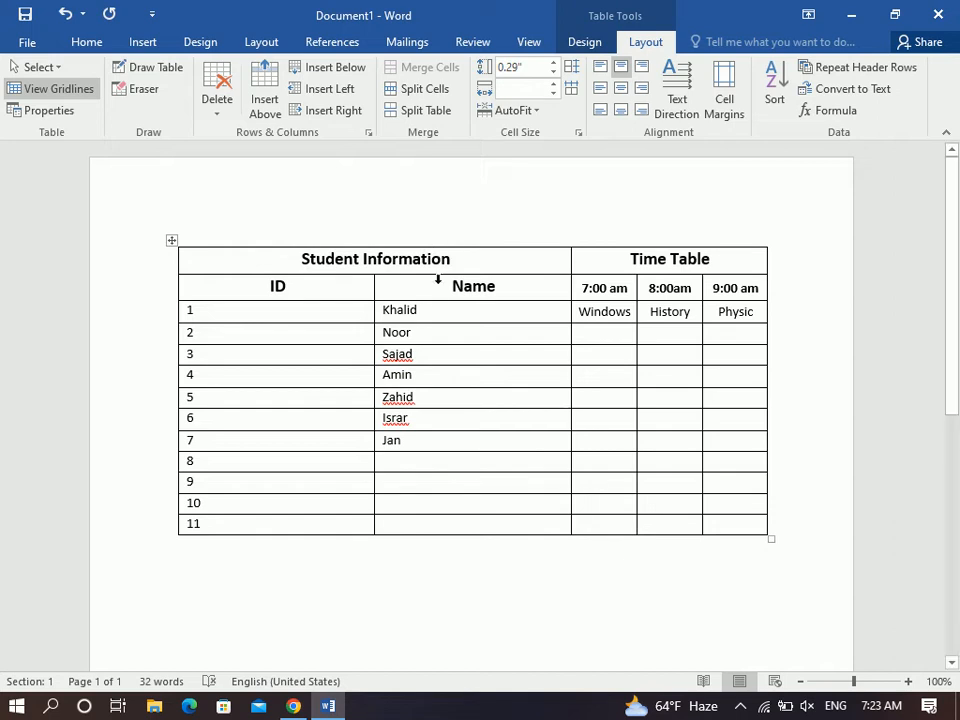
left_click(366, 372)
left_click(294, 439)
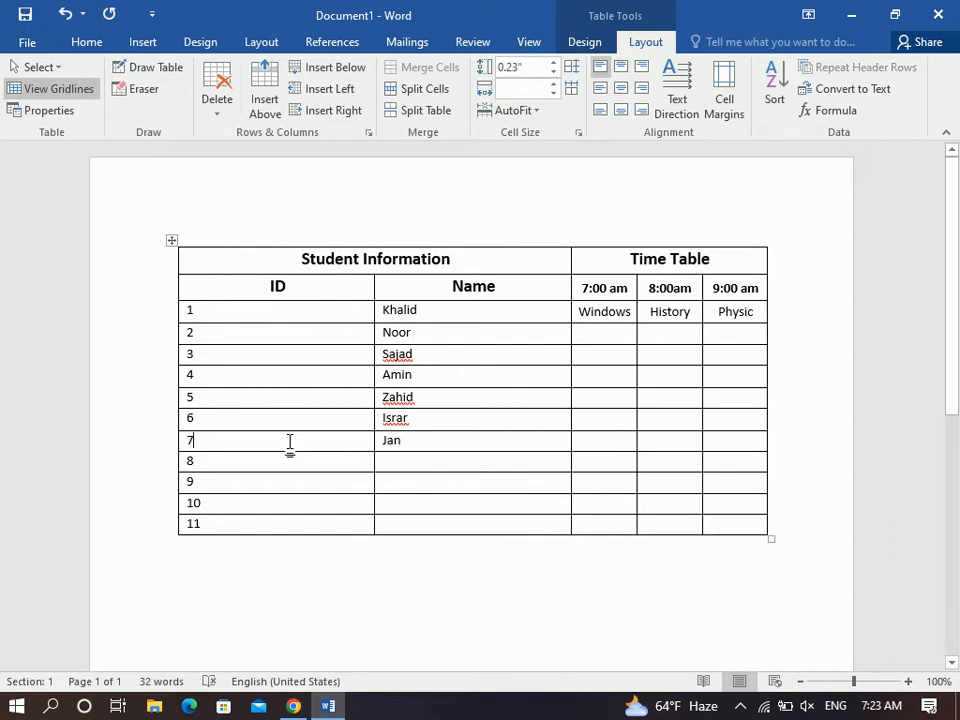
left_click(269, 528)
Split row 11 into a separate table, then leave print preview for the Layout tab.
left_click(424, 110)
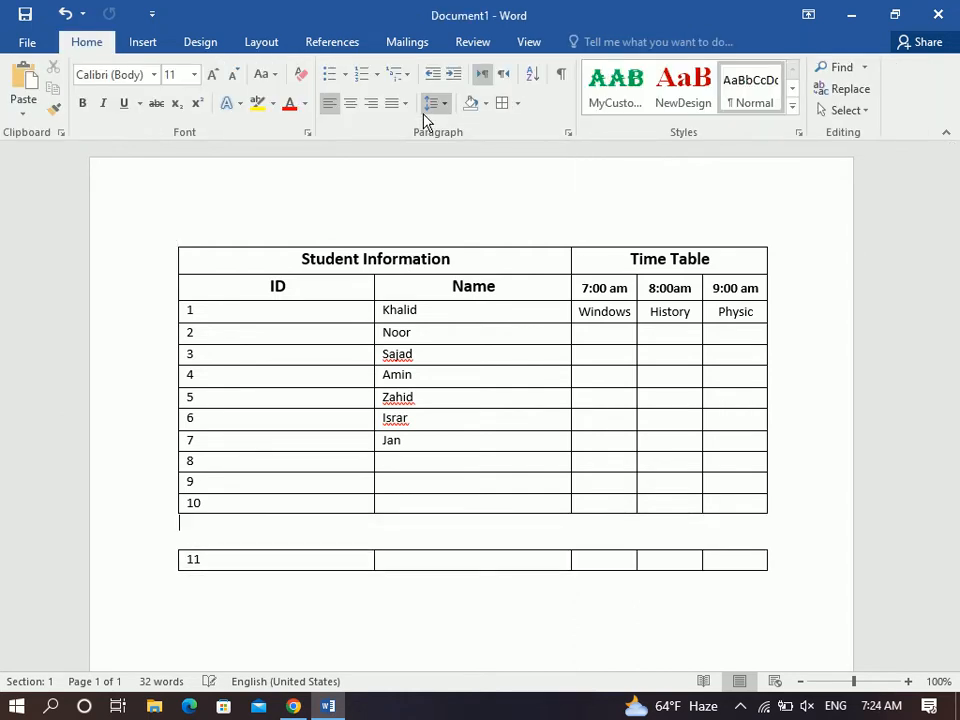
left_click_drag(957, 290, 957, 323)
left_click_drag(249, 431, 722, 199)
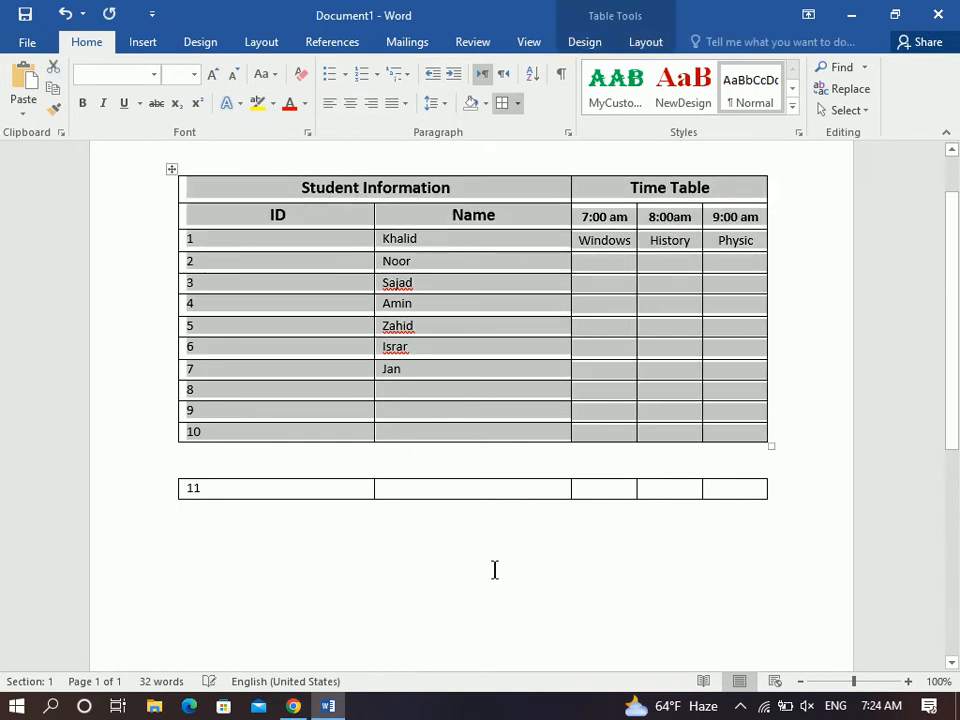
left_click(354, 487)
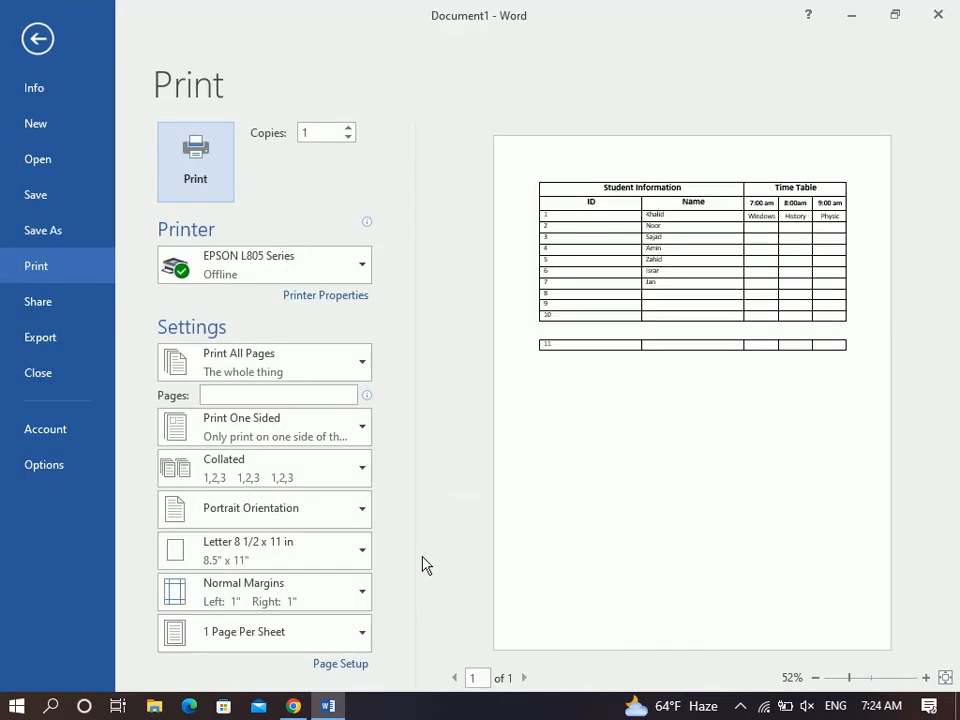
left_click(36, 39)
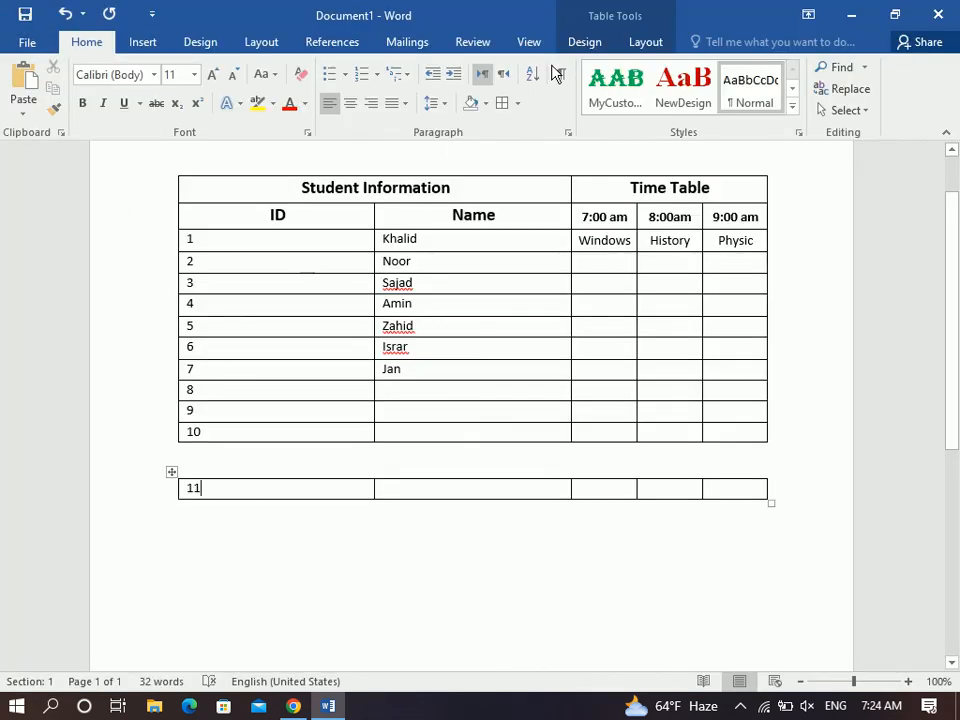
left_click(642, 44)
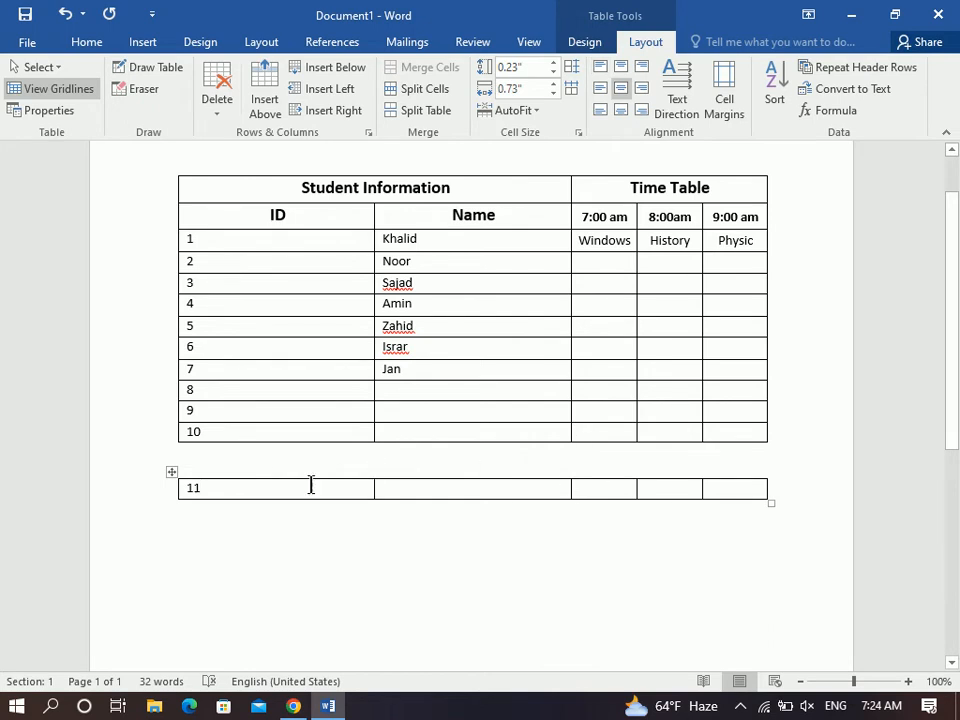
Make row 11 taller and narrow the small table's columns.
left_click(177, 489)
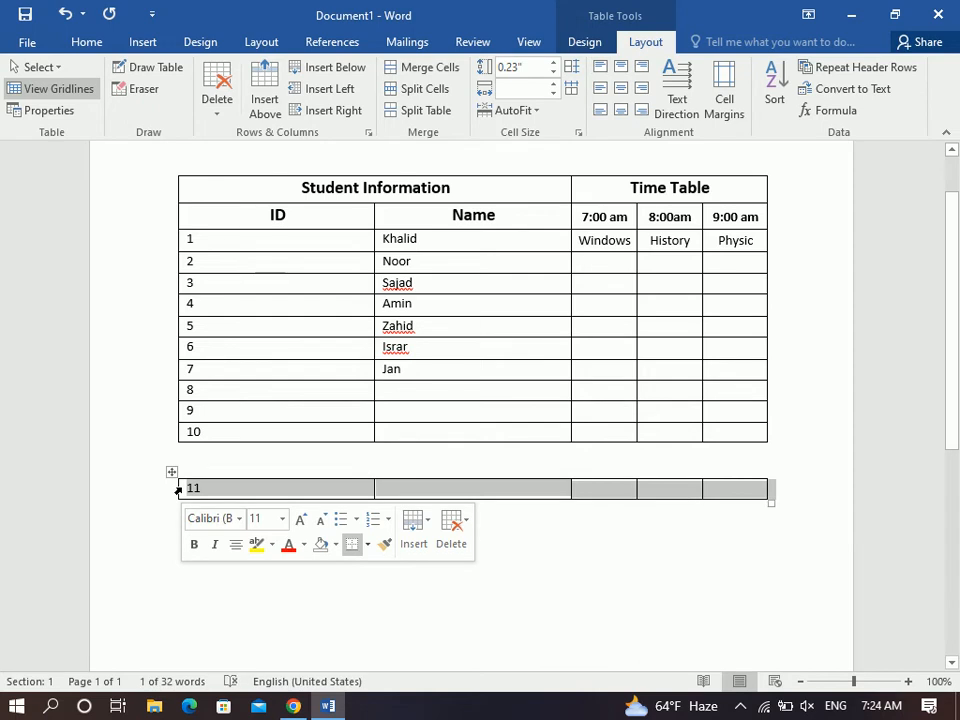
left_click(553, 63)
left_click(553, 63)
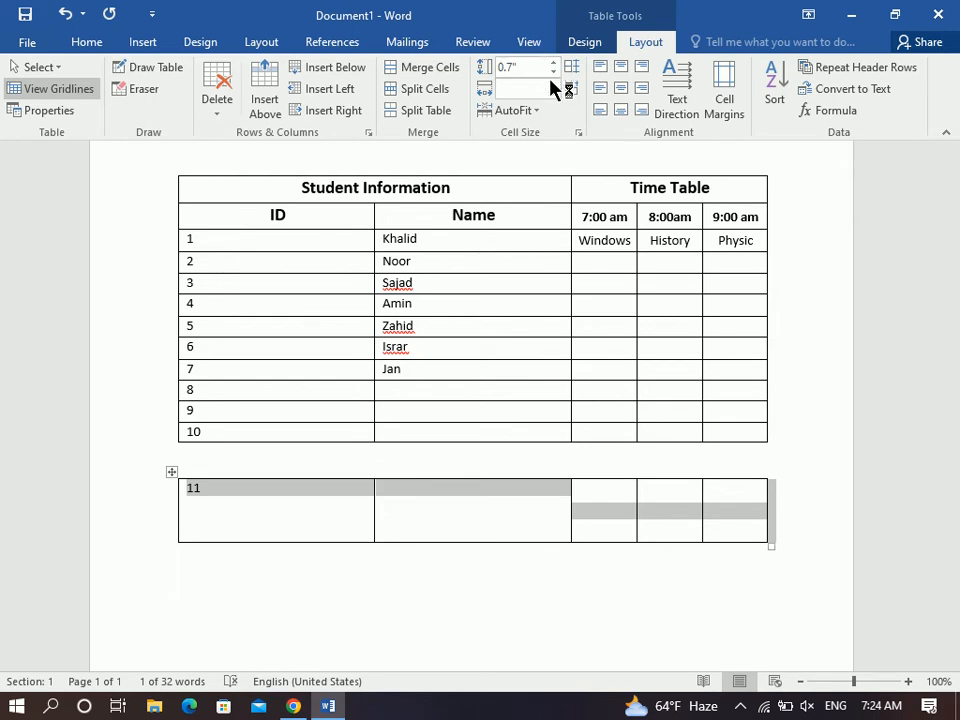
left_click(553, 86)
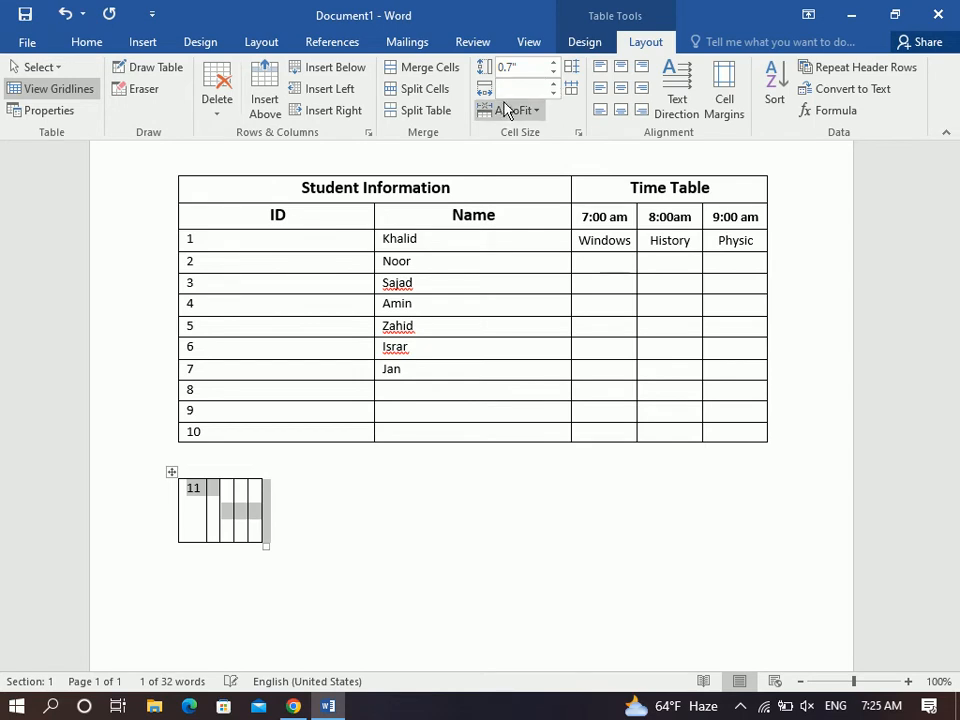
left_click(524, 90)
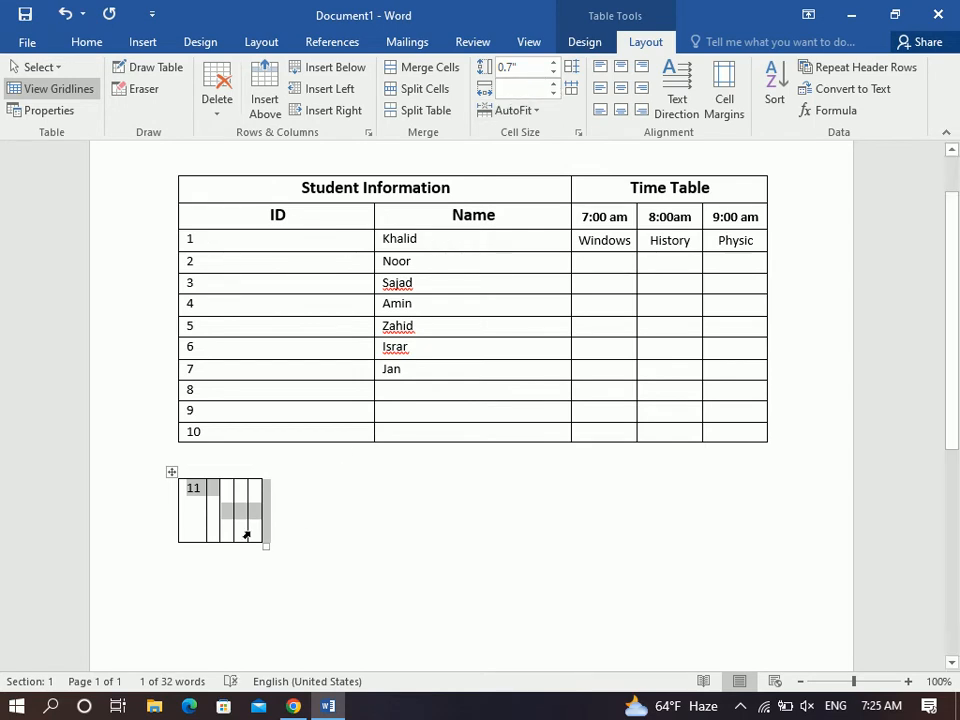
Delete the 11 from the small table and align the text in its cells.
left_click(208, 500)
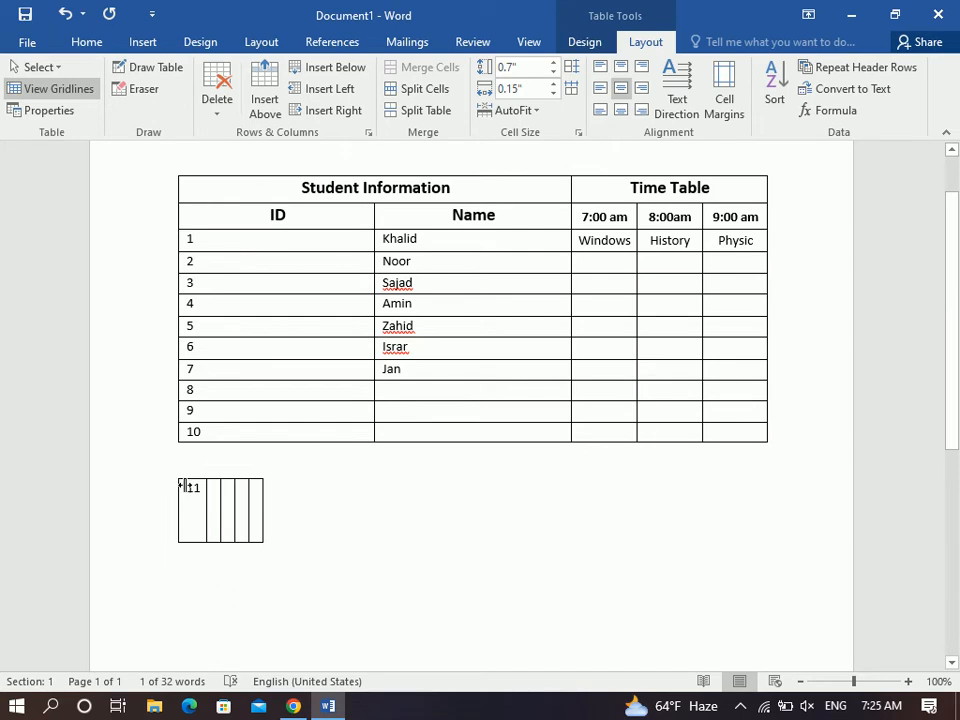
left_click(183, 488)
left_click(192, 493)
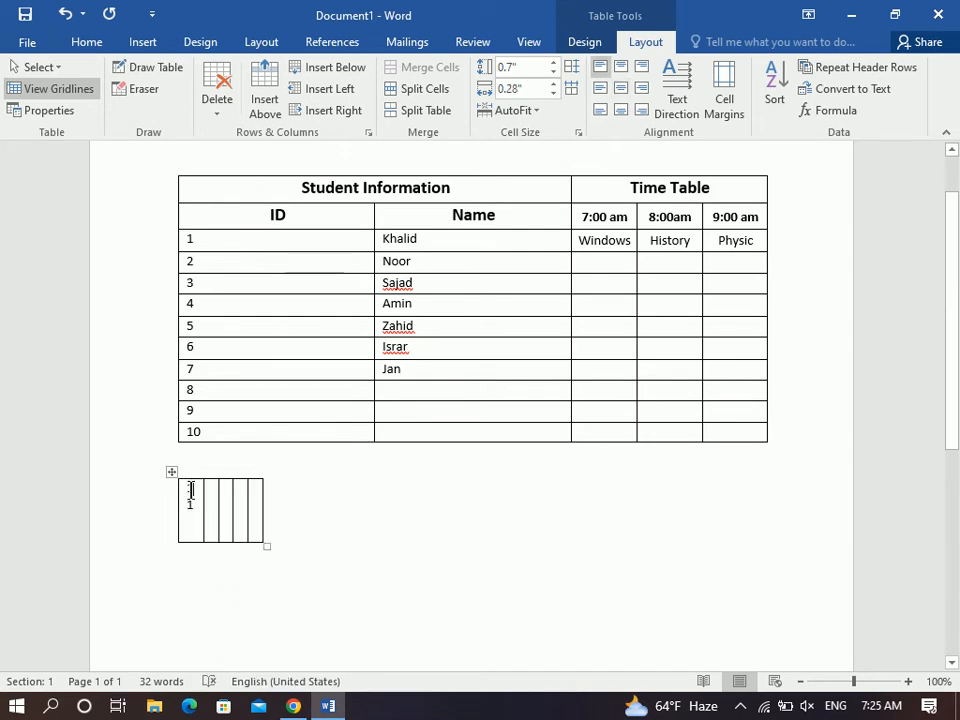
key("BackSpace")
key("BackSpace")
key("BackSpace")
left_click_drag(193, 496, 259, 521)
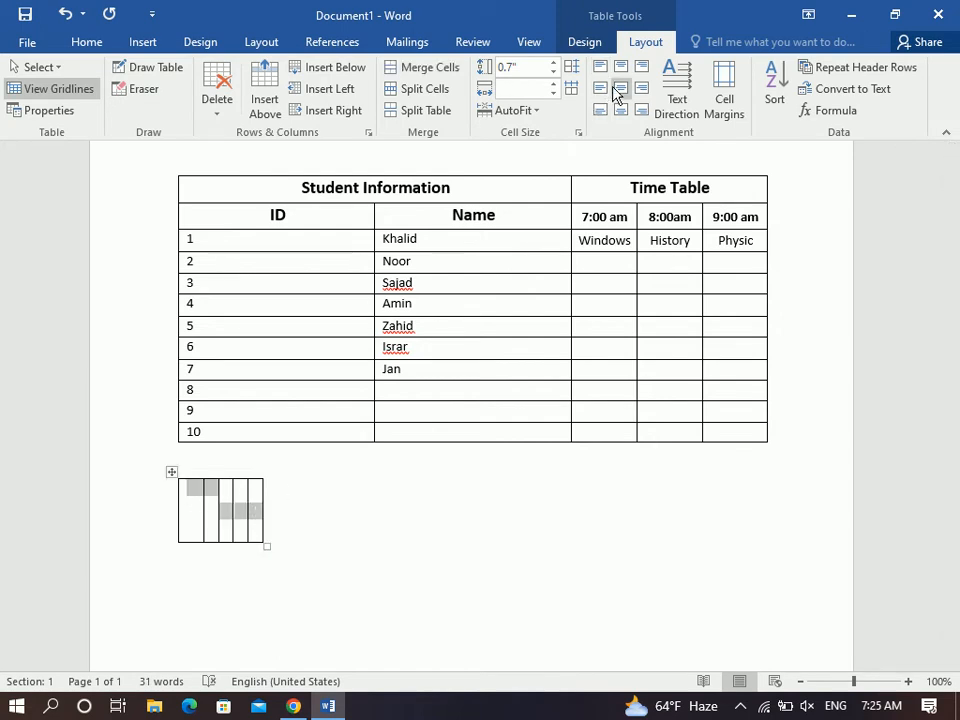
left_click(613, 90)
Set the column width, trying 1.3 and 1.5 inches before settling on 1 inch.
left_click(553, 84)
left_click(553, 84)
left_click_drag(553, 84, 553, 84)
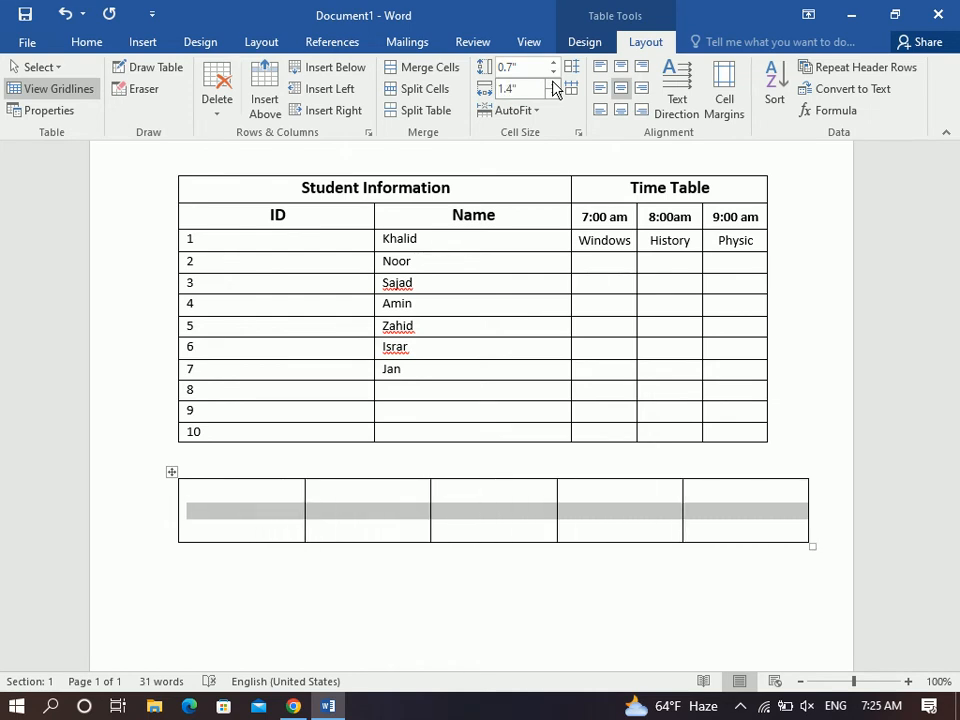
left_click(526, 89)
type("1.3")
key("Return")
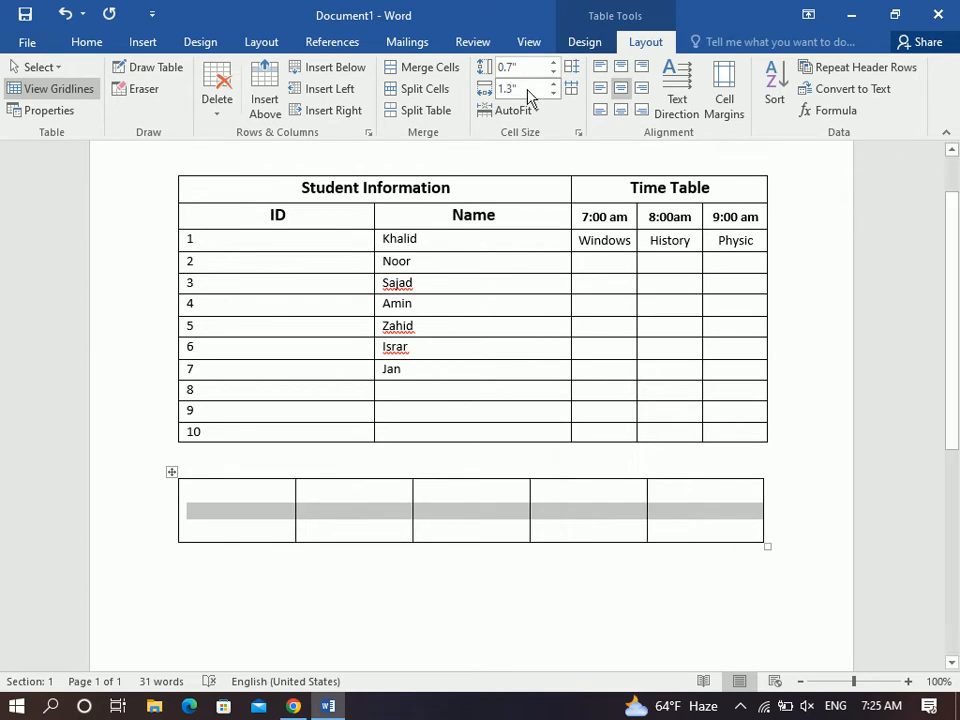
left_click(523, 89)
type("1.")
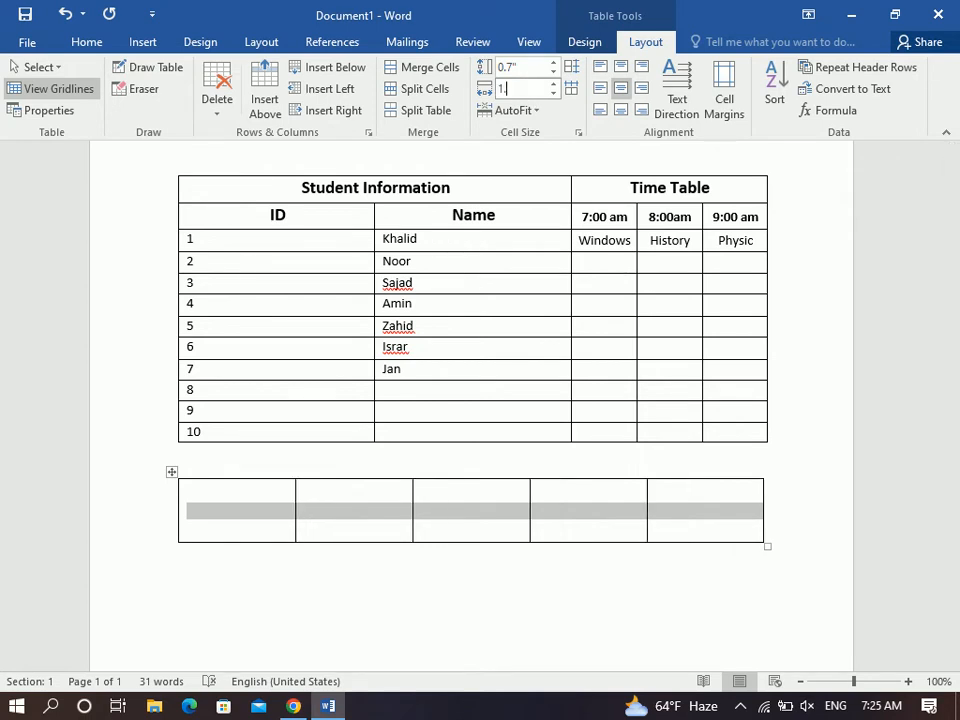
type("5")
key("Return")
left_click(524, 92)
type("1")
key("Return")
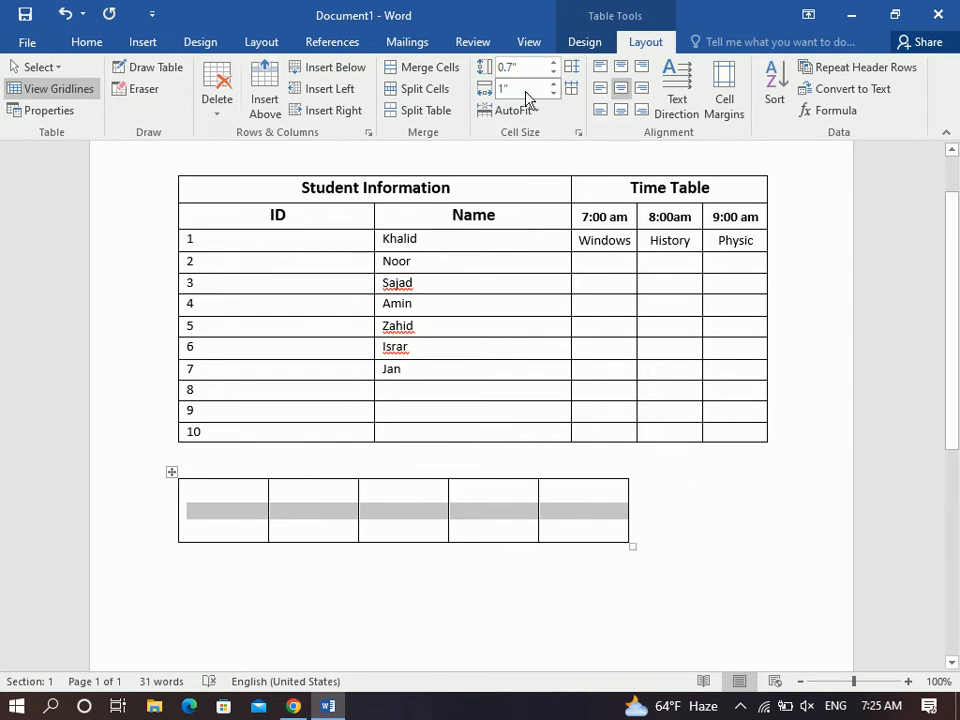
Set the row height to 0.5 inches and extend the table to three rows.
left_click(522, 70)
type("0.5")
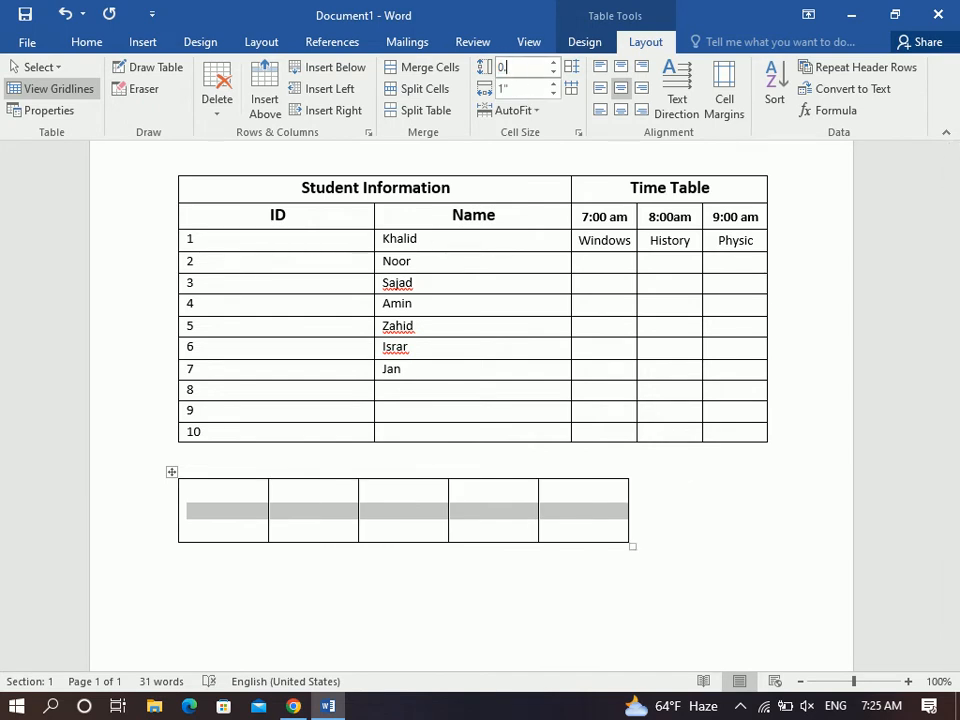
key("Return")
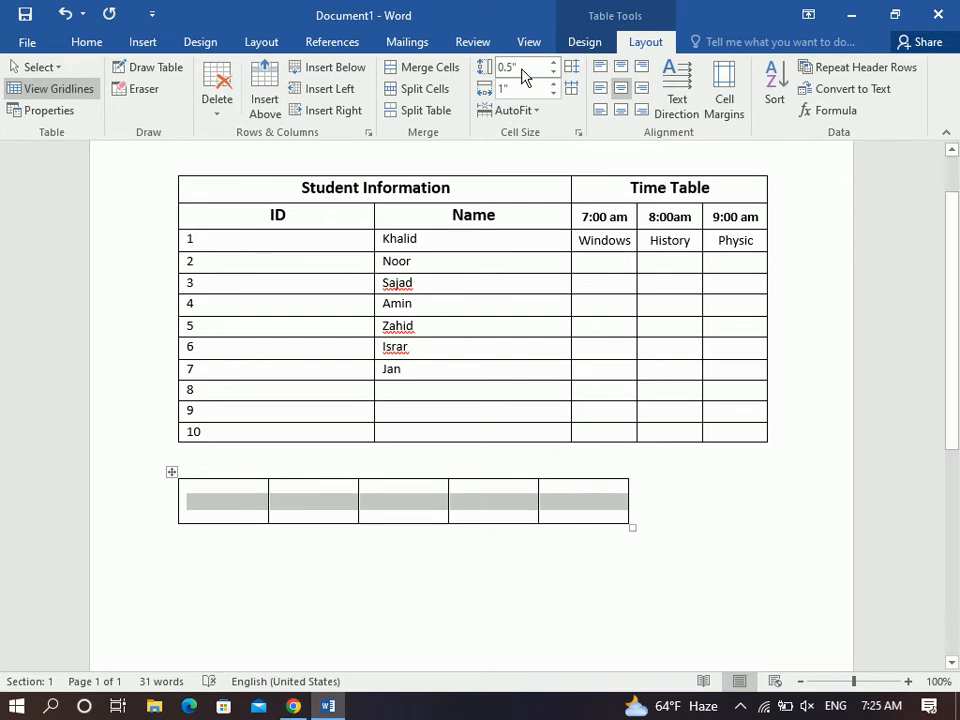
key("Left")
key("Tab")
key("Tab")
key("Tab")
key("Tab")
key("Tab")
key("Tab")
key("Tab")
key("Tab")
key("Tab")
key("Tab")
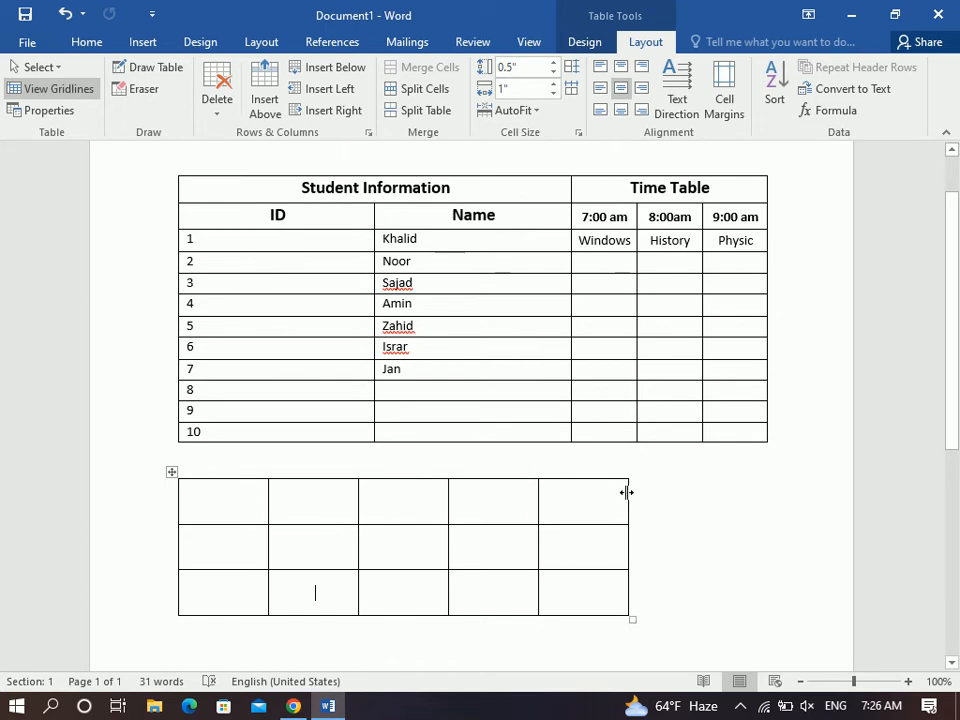
Widen the lower table, distribute its five columns evenly at 1.32", and raise row 1 to 1.01".
left_click_drag(627, 491, 775, 495)
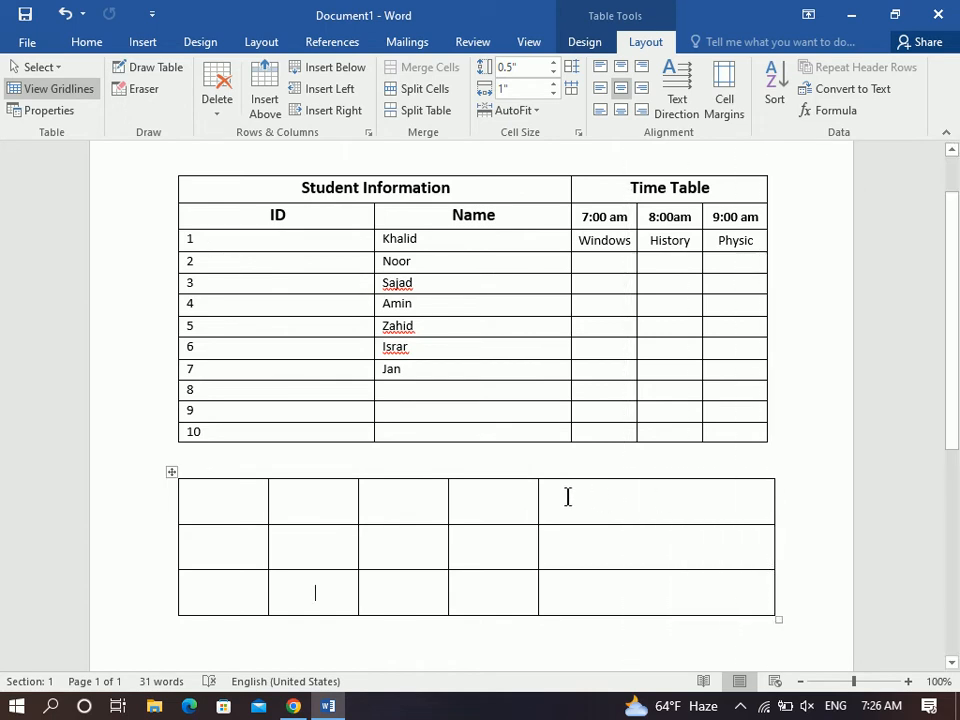
left_click_drag(538, 495, 587, 497)
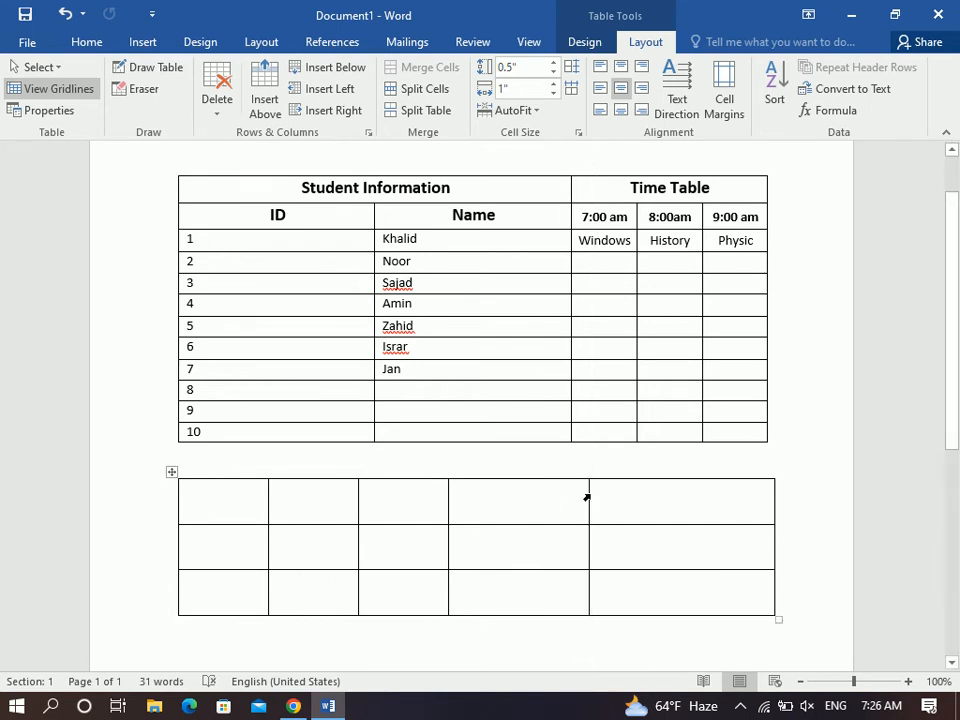
left_click_drag(358, 504, 645, 598)
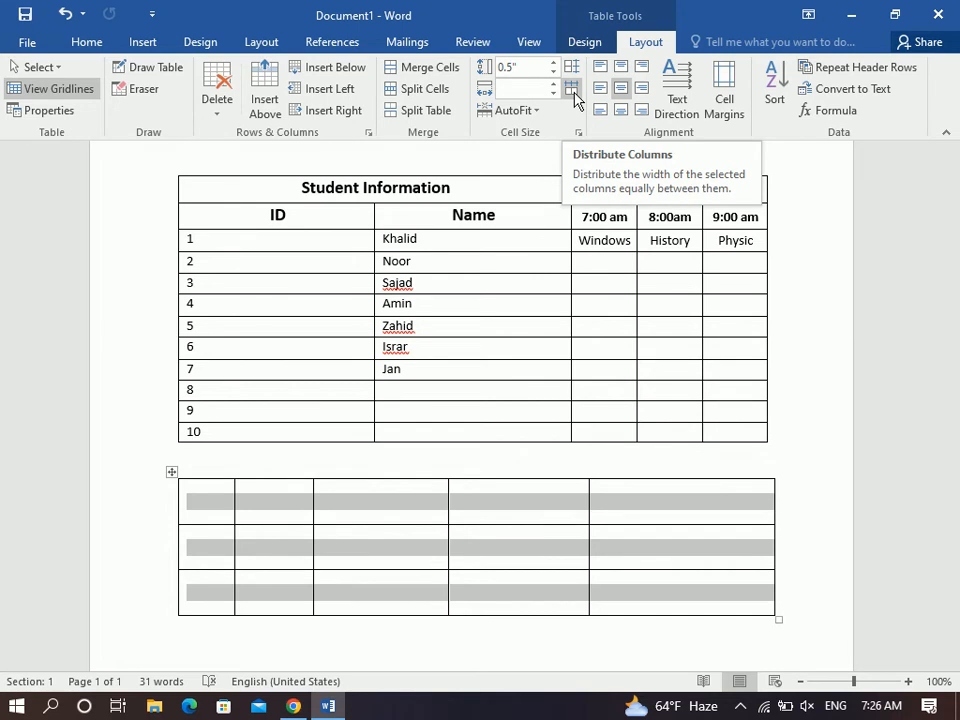
left_click(575, 96)
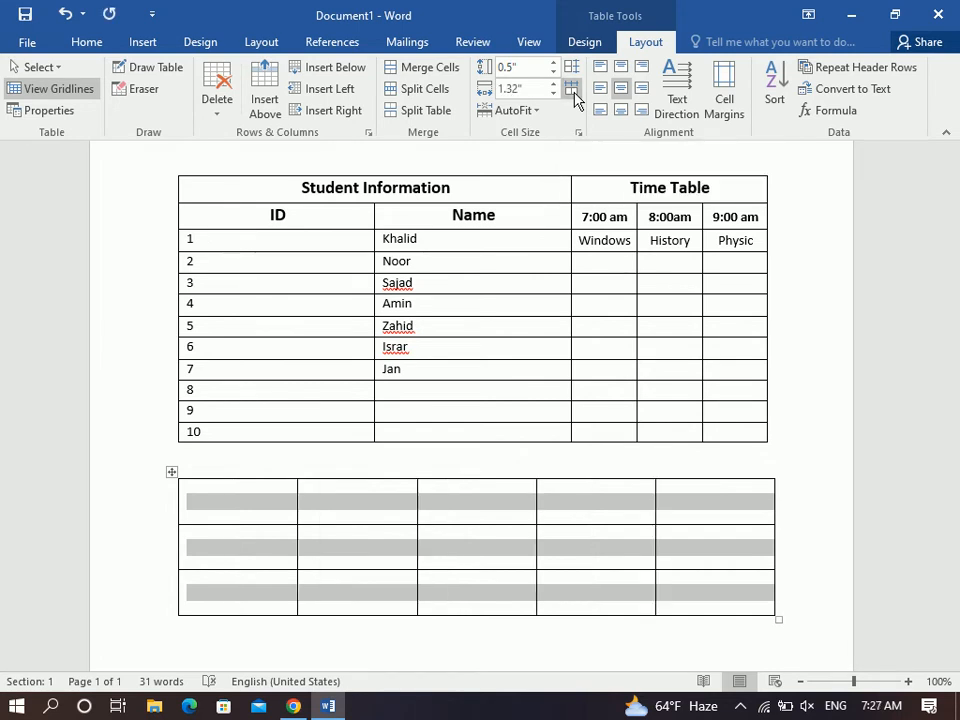
left_click(265, 500)
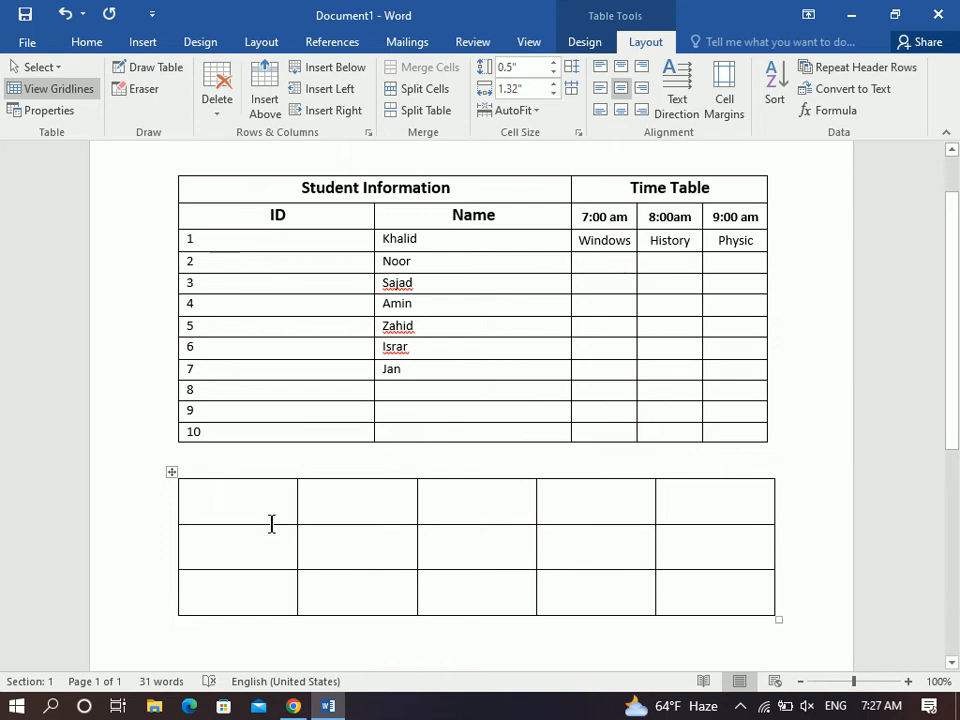
left_click_drag(272, 526, 274, 566)
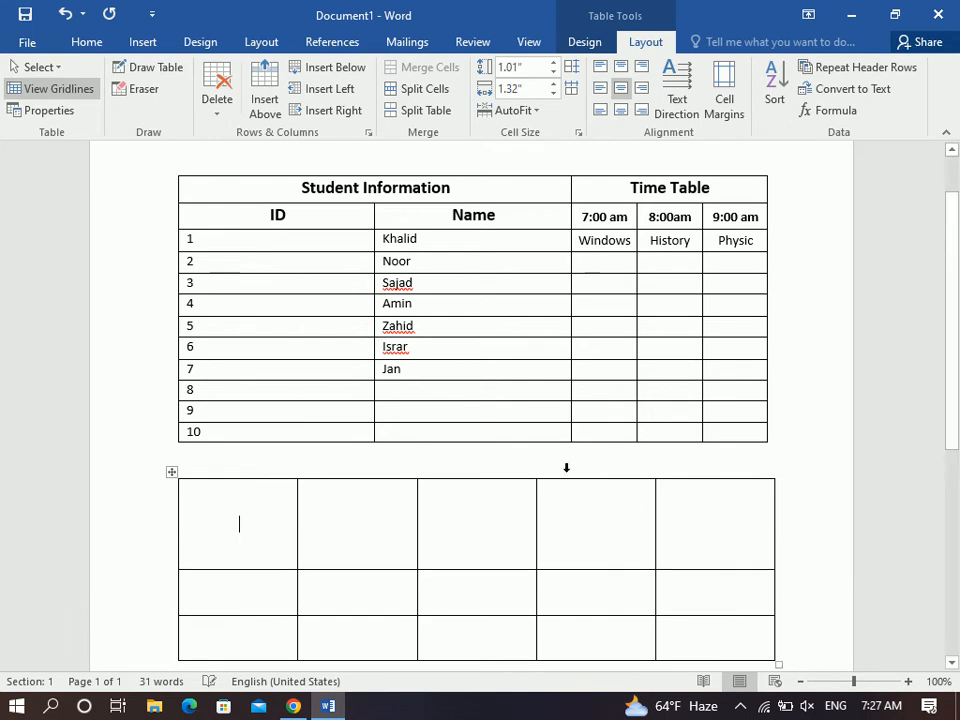
scroll(955, 500, "down", 2)
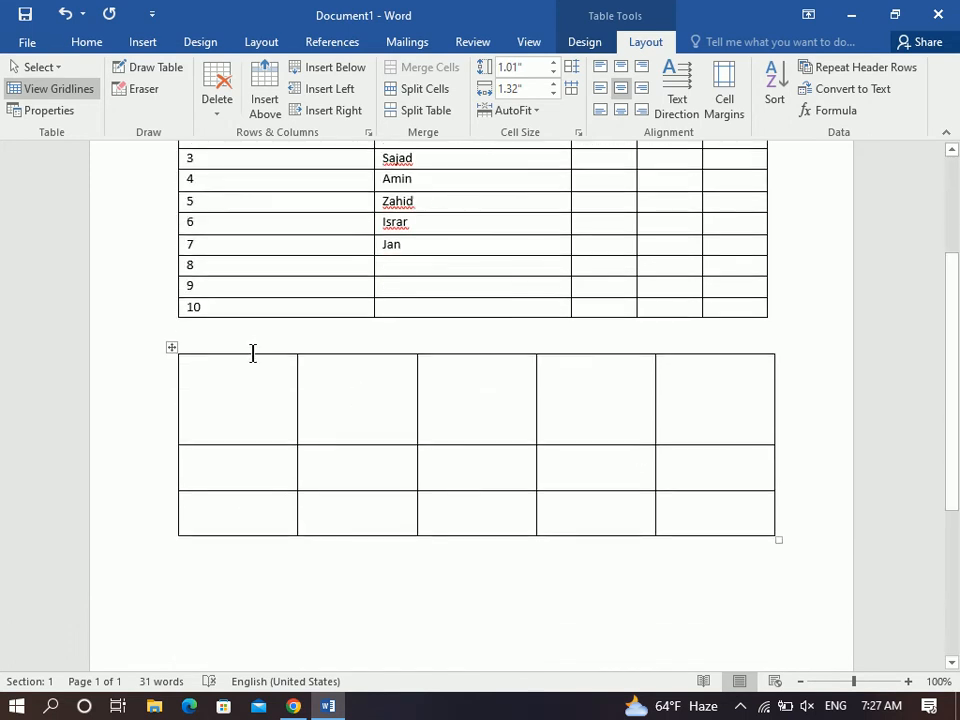
Distribute the lower table's three rows evenly at 0.67" each, then bring up AutoFit.
left_click_drag(253, 351, 715, 375)
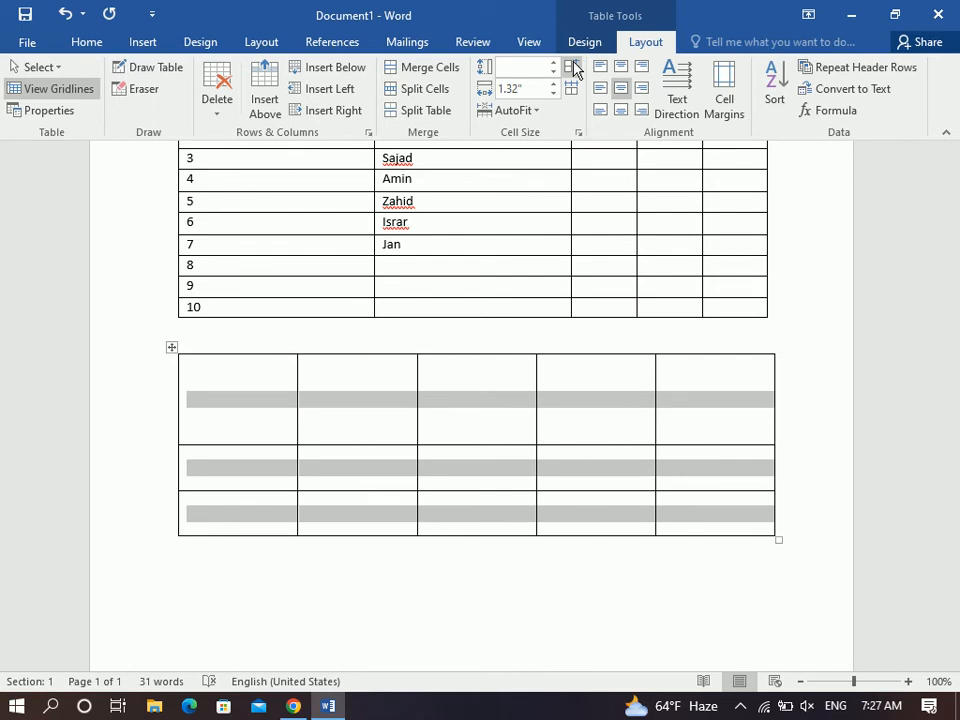
left_click(575, 68)
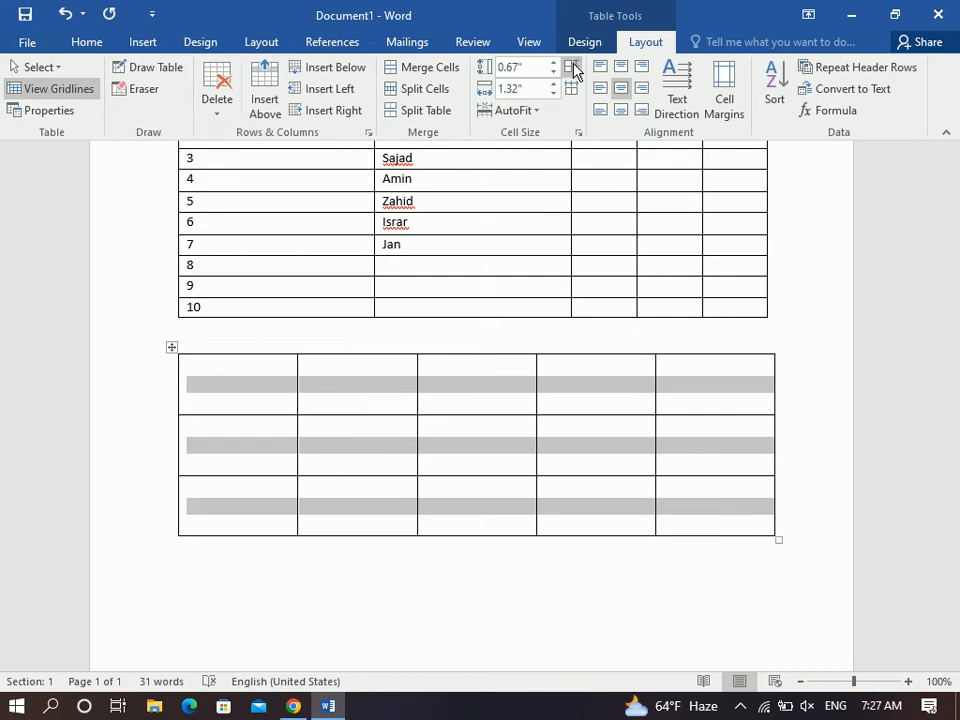
left_click(461, 389)
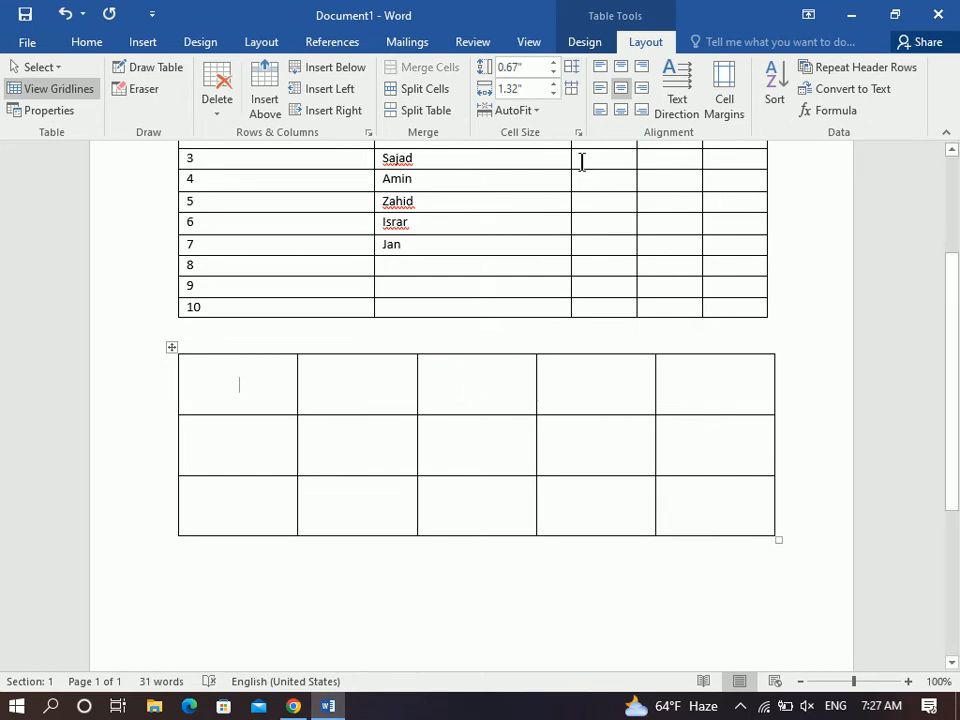
left_click(535, 111)
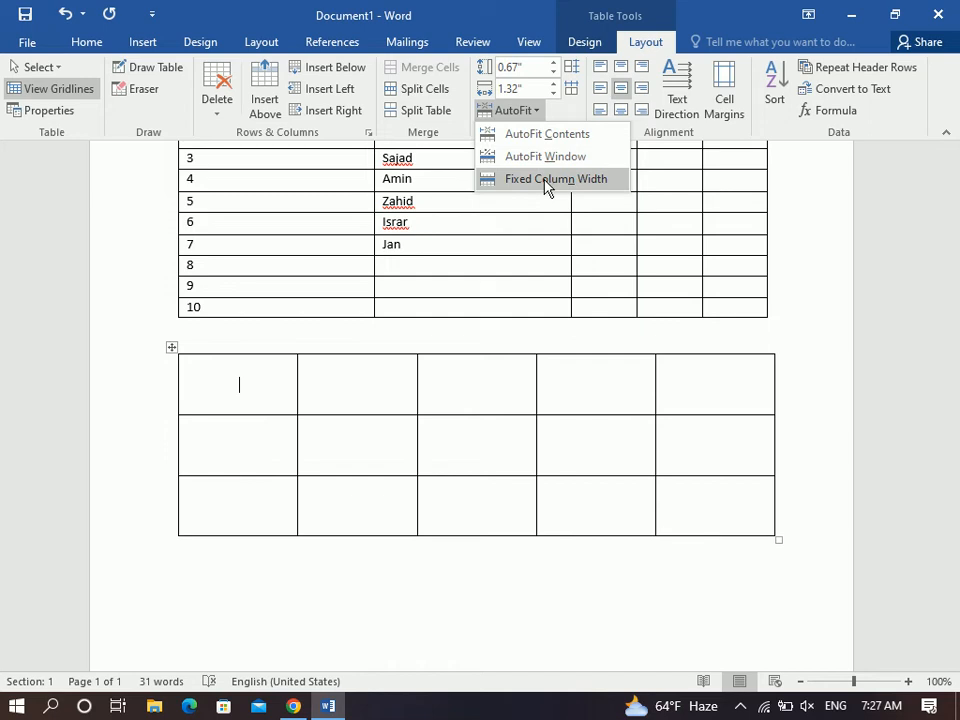
AutoFit the lower table to contents and enter the headers 'student name' and 'student class'.
left_click(538, 136)
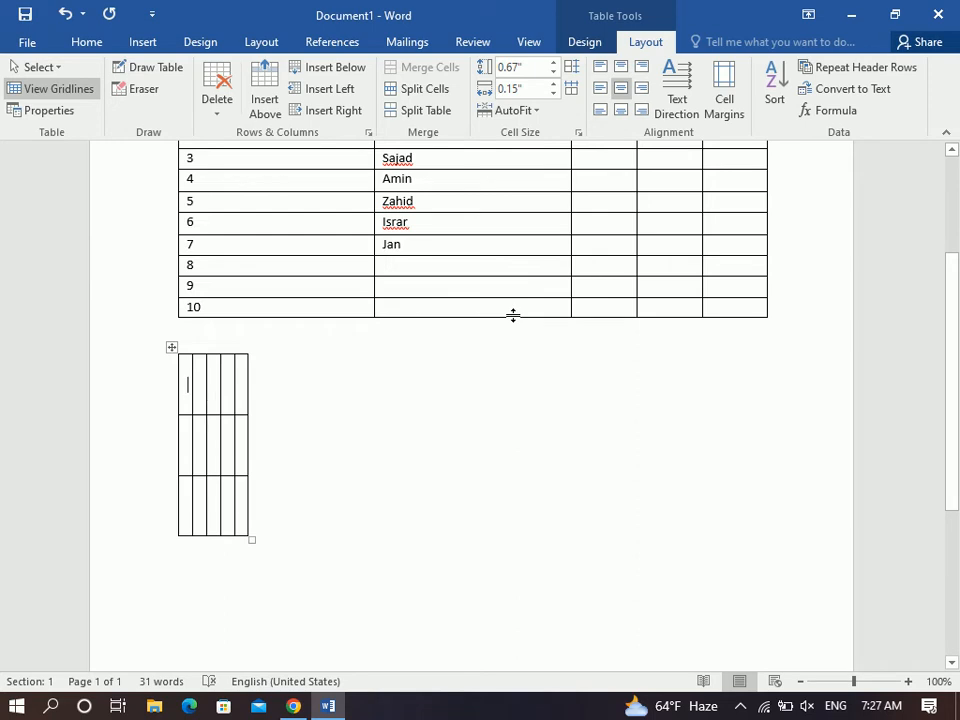
type("student name")
key("Tab")
type("student classs")
key("Tab")
Enter the remaining headers 'student time', 'student email' and 'student phone', fixing a typo.
type("student time")
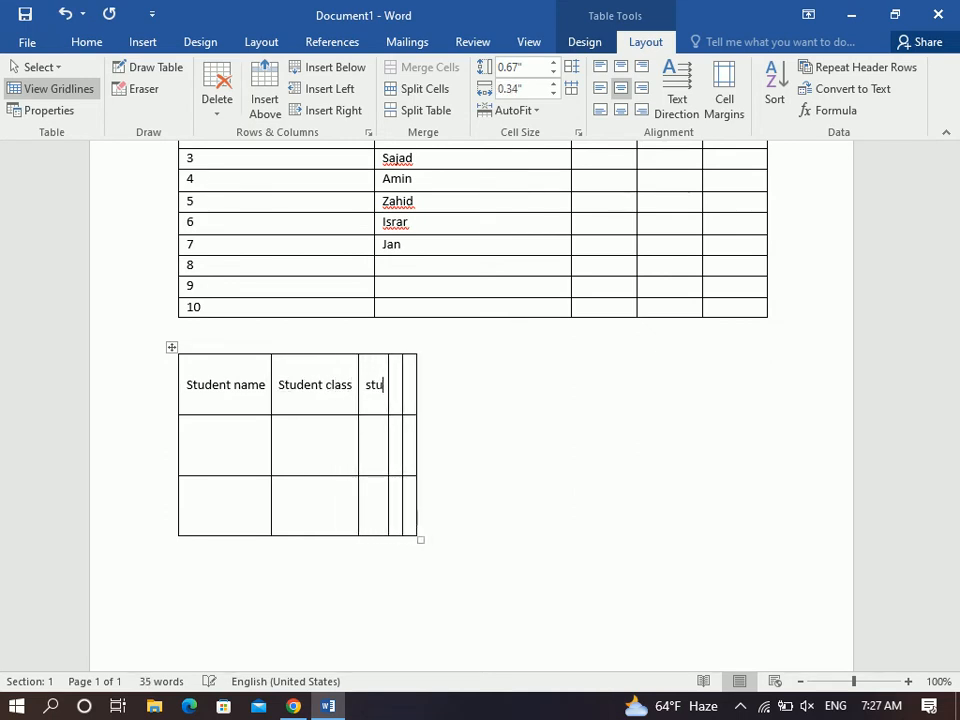
key("Tab")
type("student email")
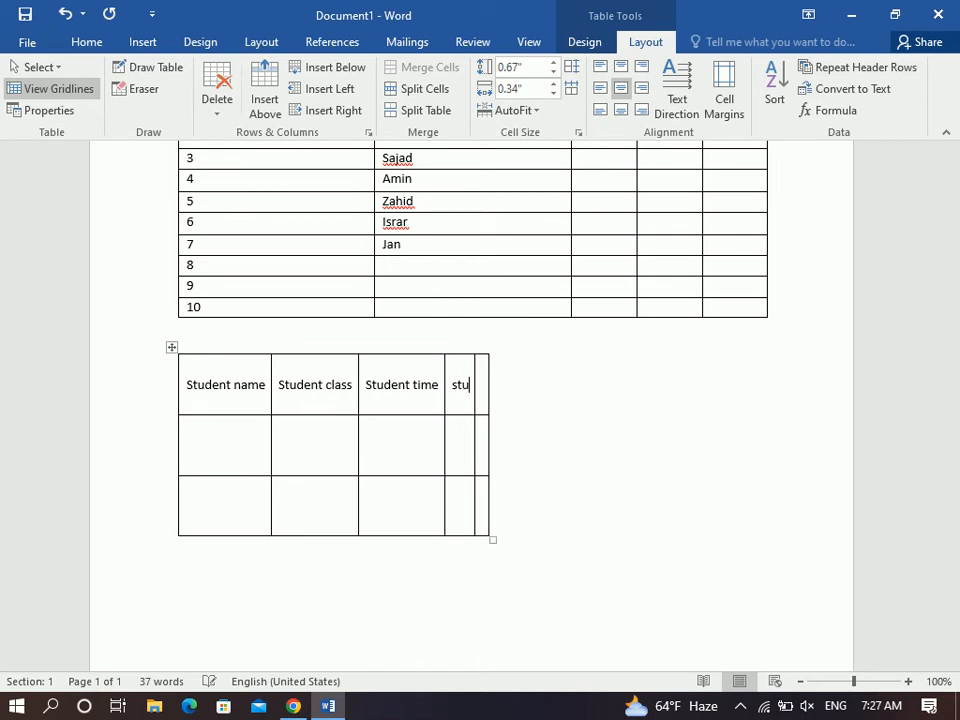
key("Tab")
type("stuent")
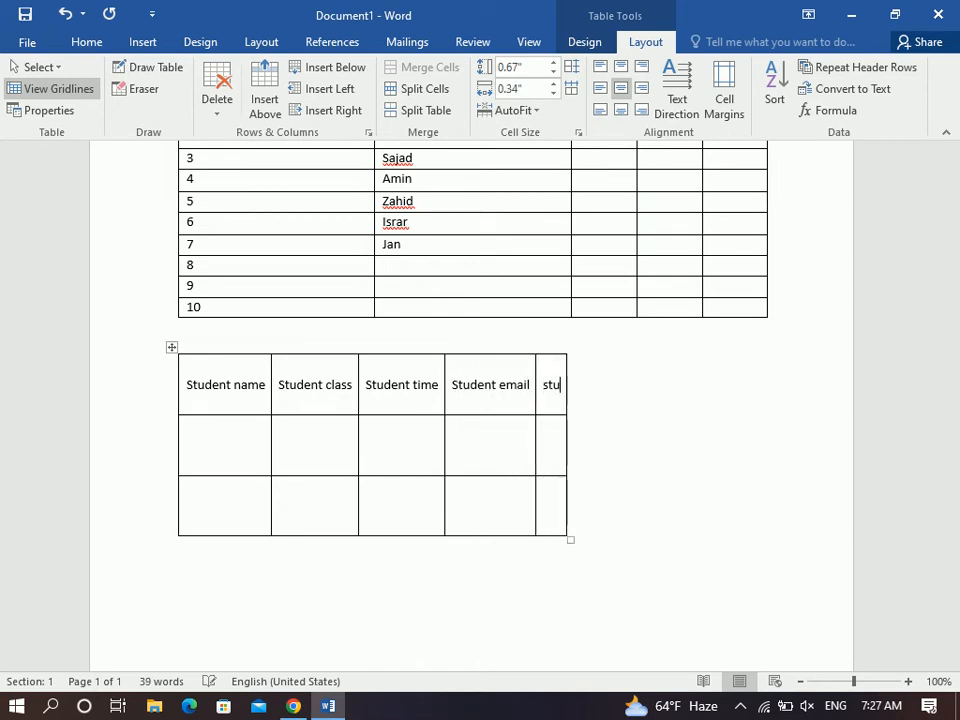
key("BackSpace")
key("BackSpace")
key("BackSpace")
type("dent phone")
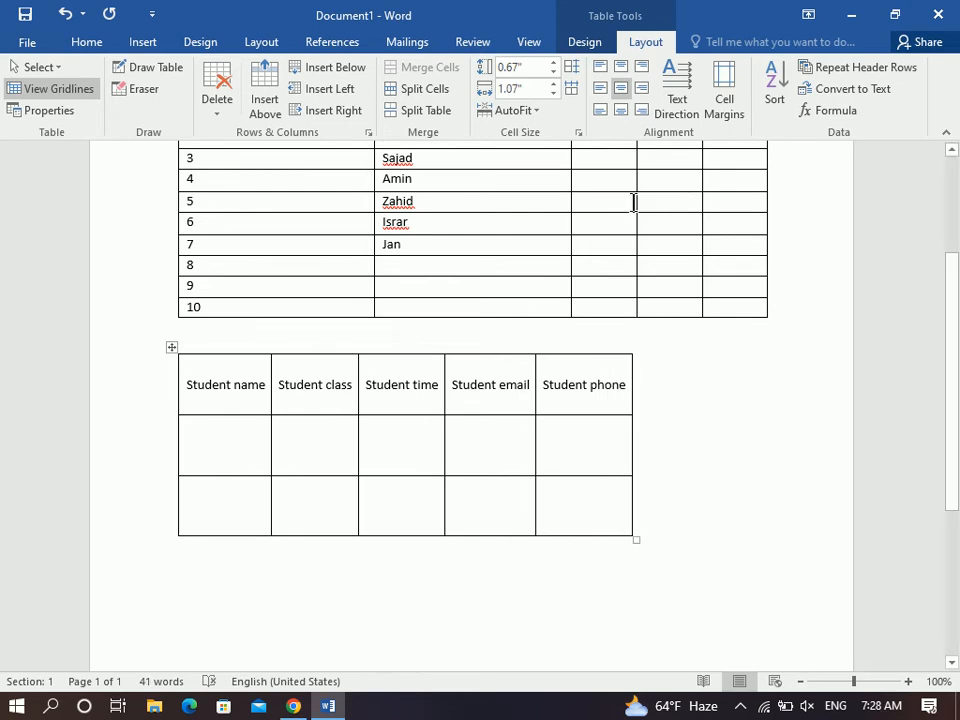
left_click(503, 110)
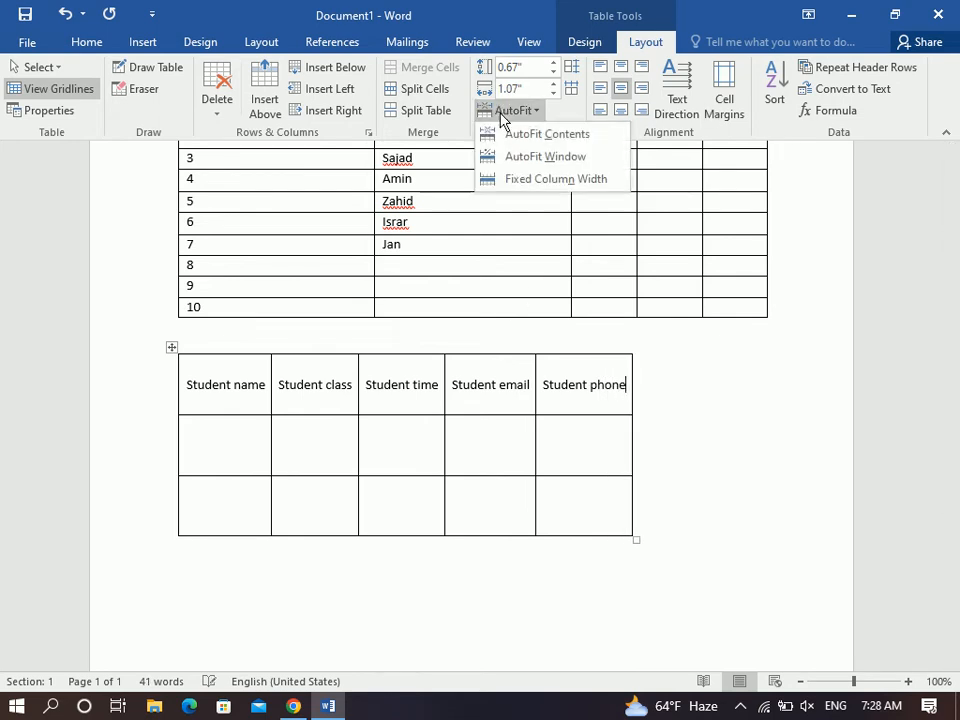
AutoFit the table to the window, then test long text in the first header and undo it.
left_click(530, 160)
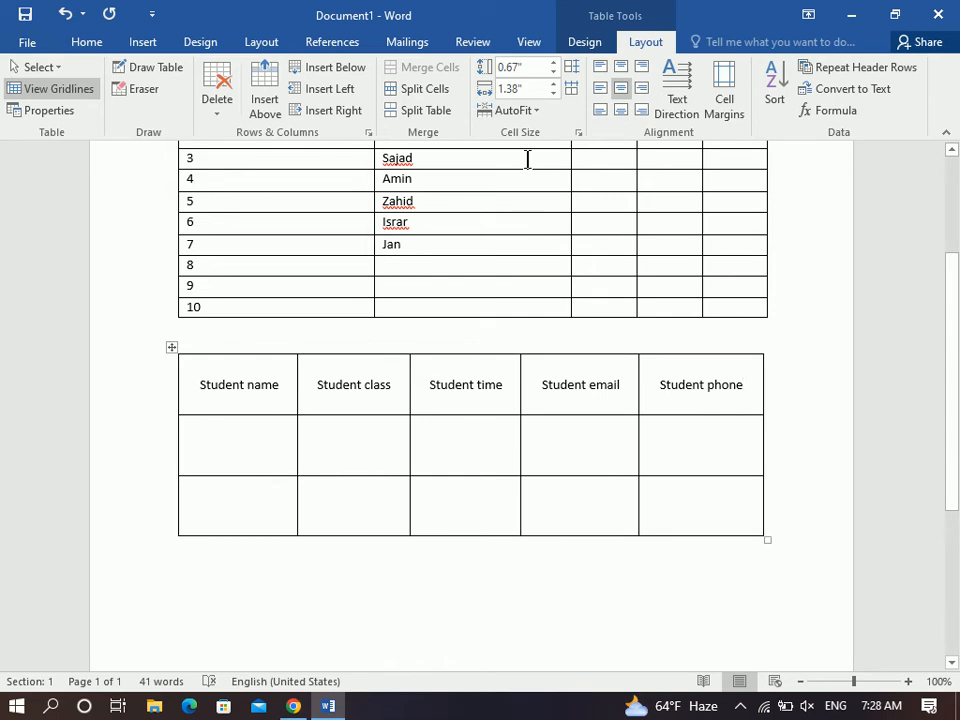
left_click(286, 379)
type("askdhgaksdaskdgaskdgaks")
type("gdaksgdaksgdkasgdkasgd")
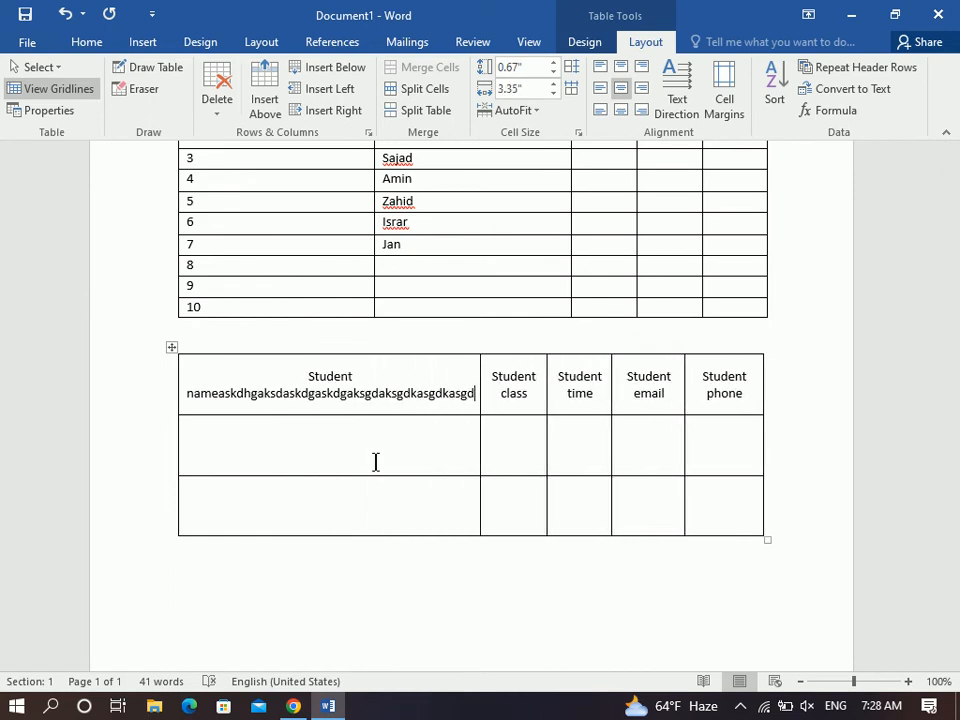
key("ctrl+z")
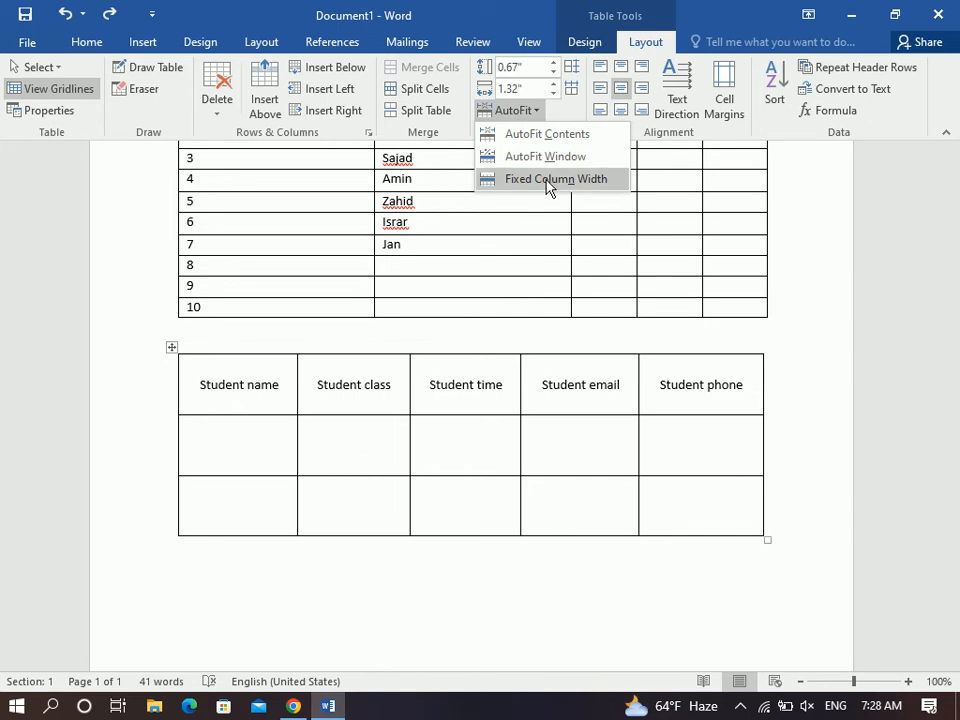
Set the table to Fixed Column Width and test long header text, then undo it.
left_click(551, 182)
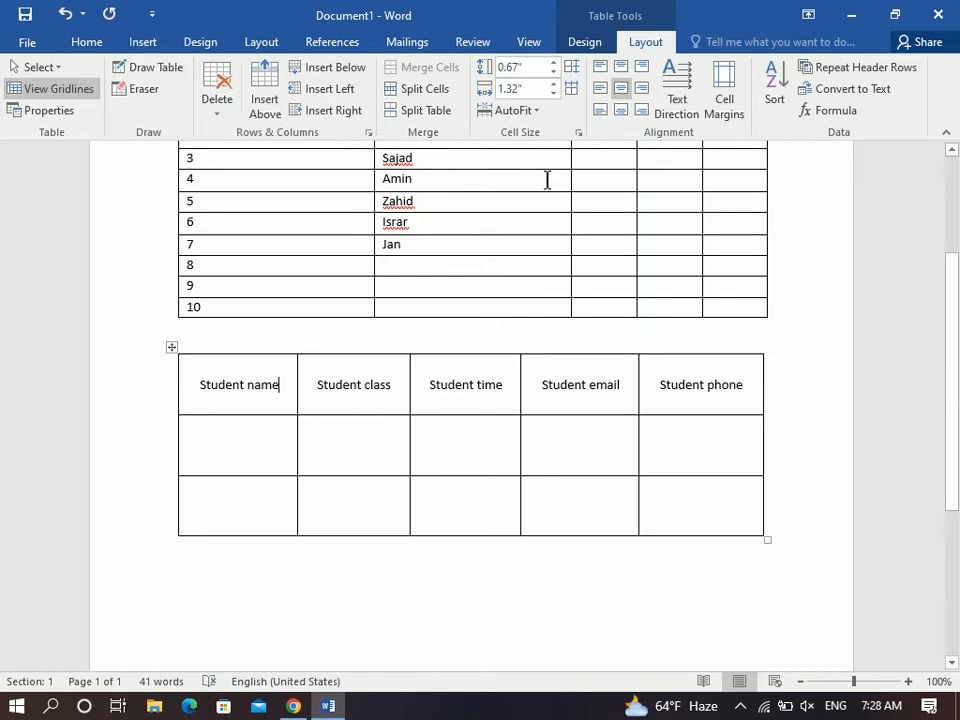
type("sdfkasgdkasdgkasdgkasgdkasgdkagsdkagsdk")
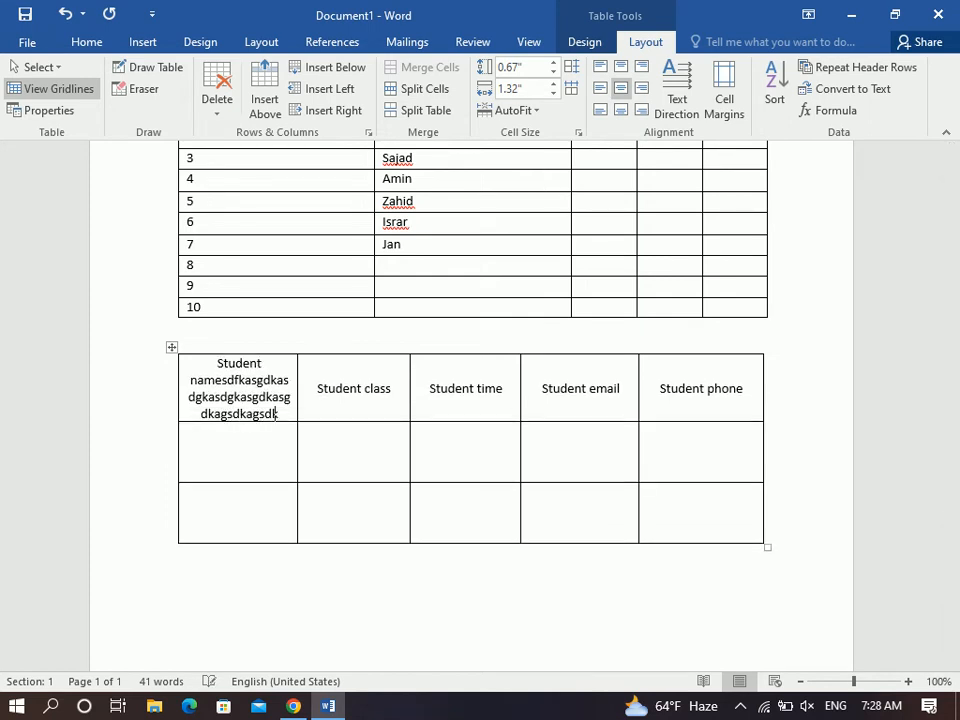
type("agkdas")
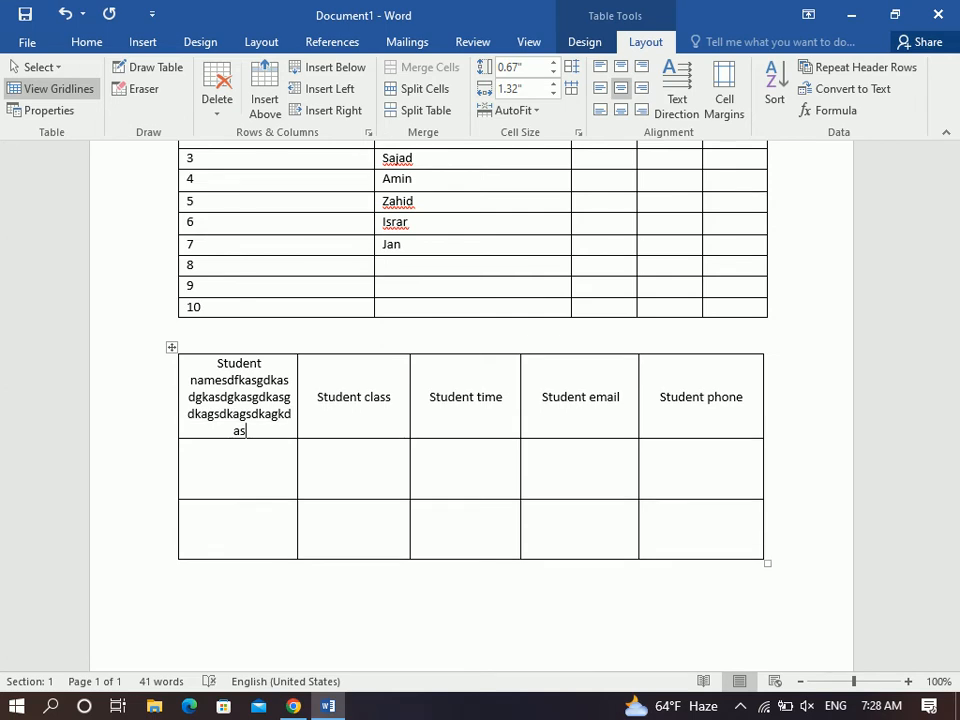
key("ctrl+z")
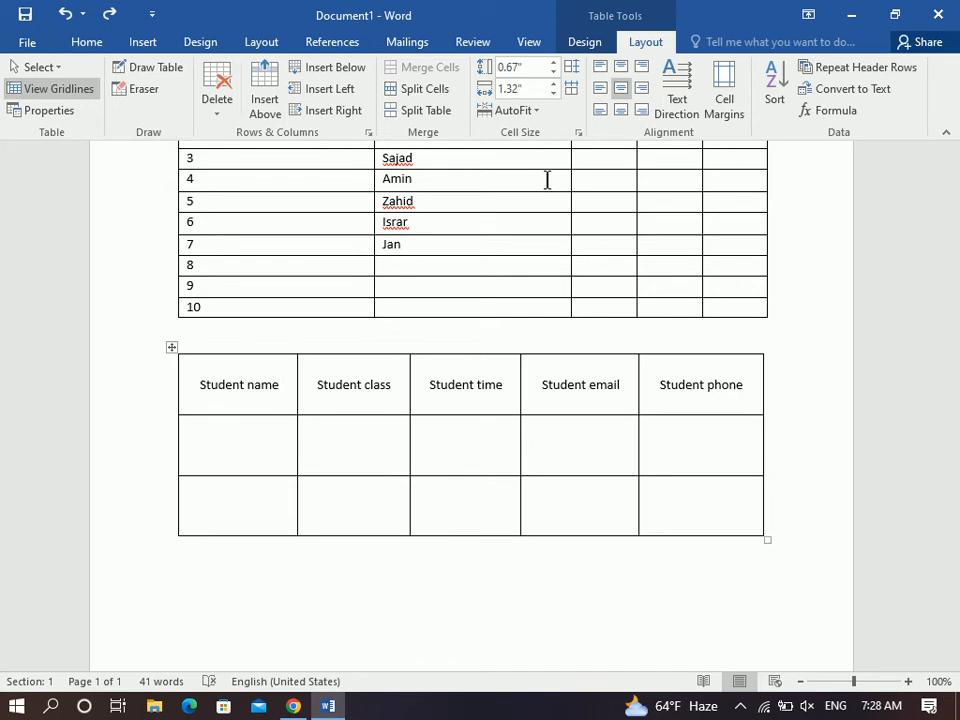
left_click(510, 111)
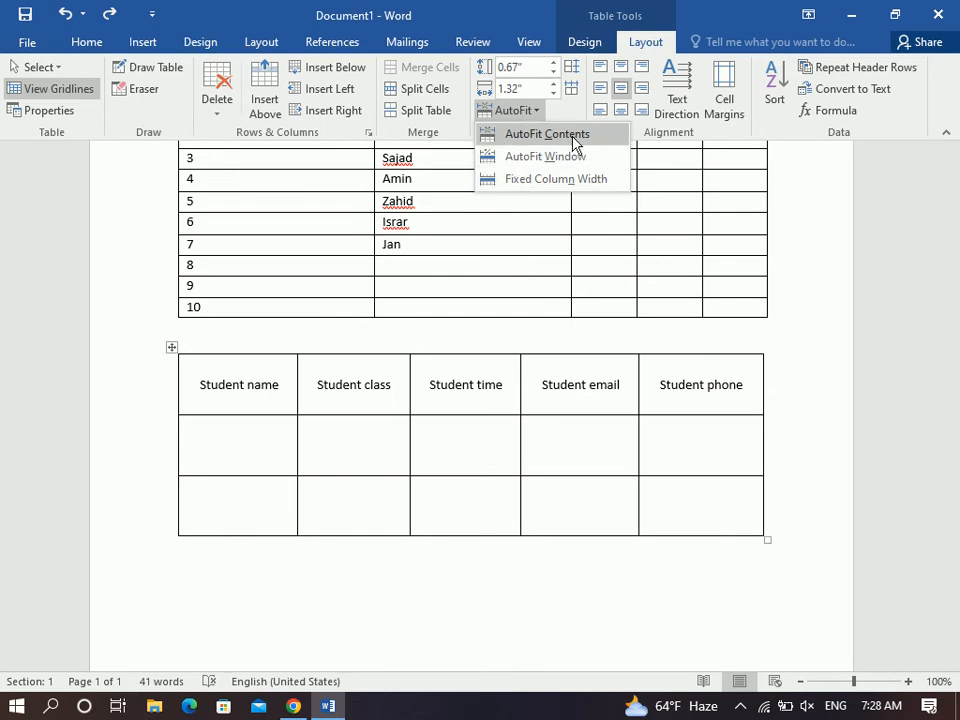
left_click(514, 112)
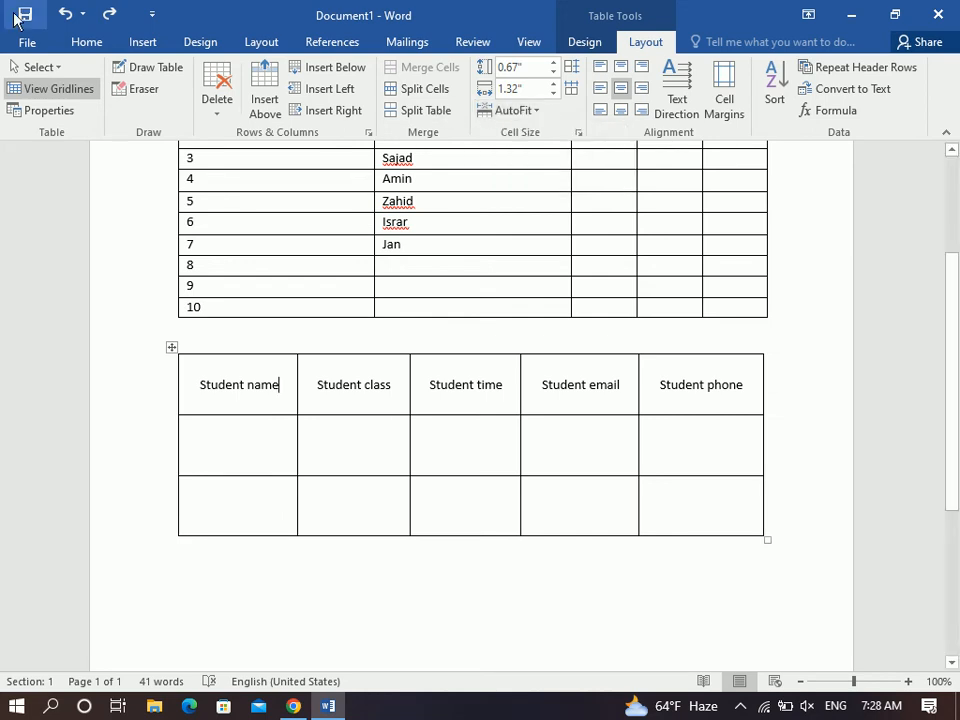
Open the Insert Table dialog from Insert > Table and cancel it without inserting.
left_click(130, 44)
left_click(66, 92)
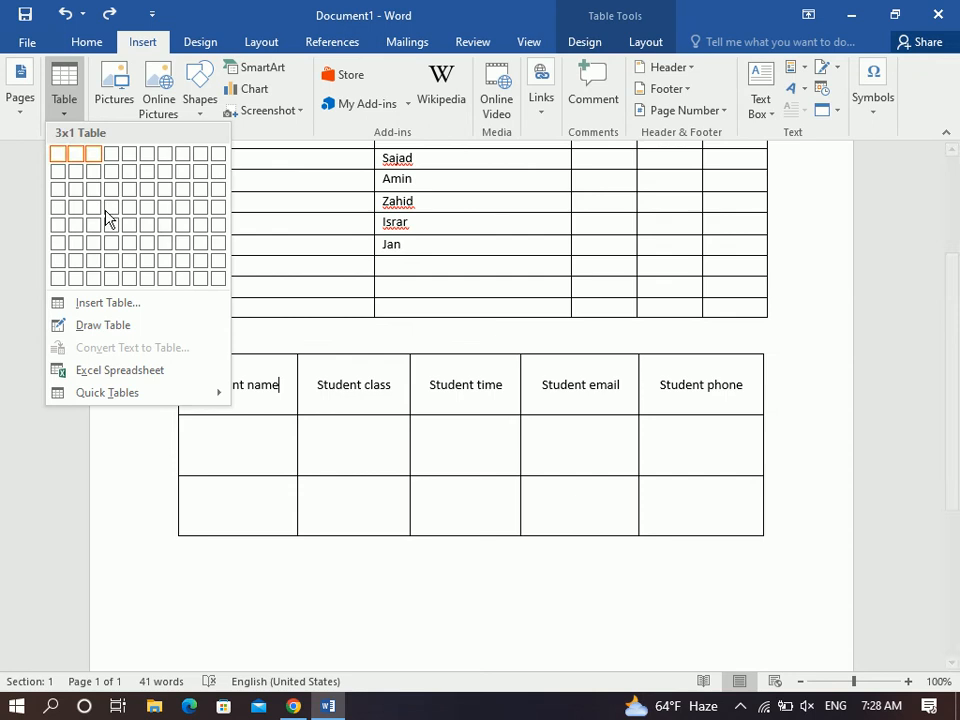
left_click(118, 303)
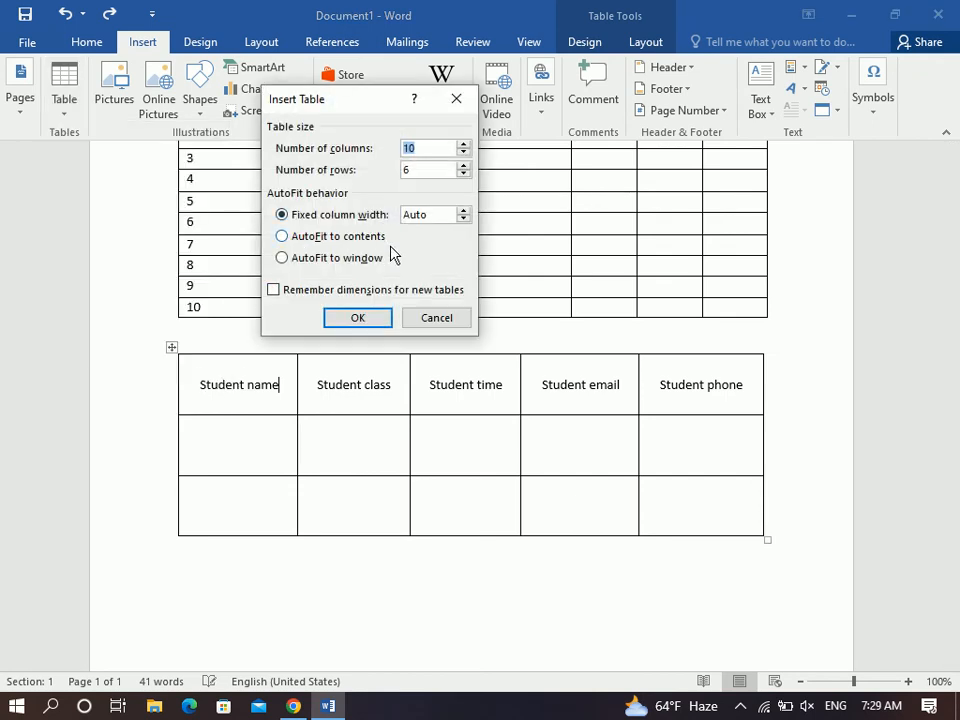
left_click(431, 317)
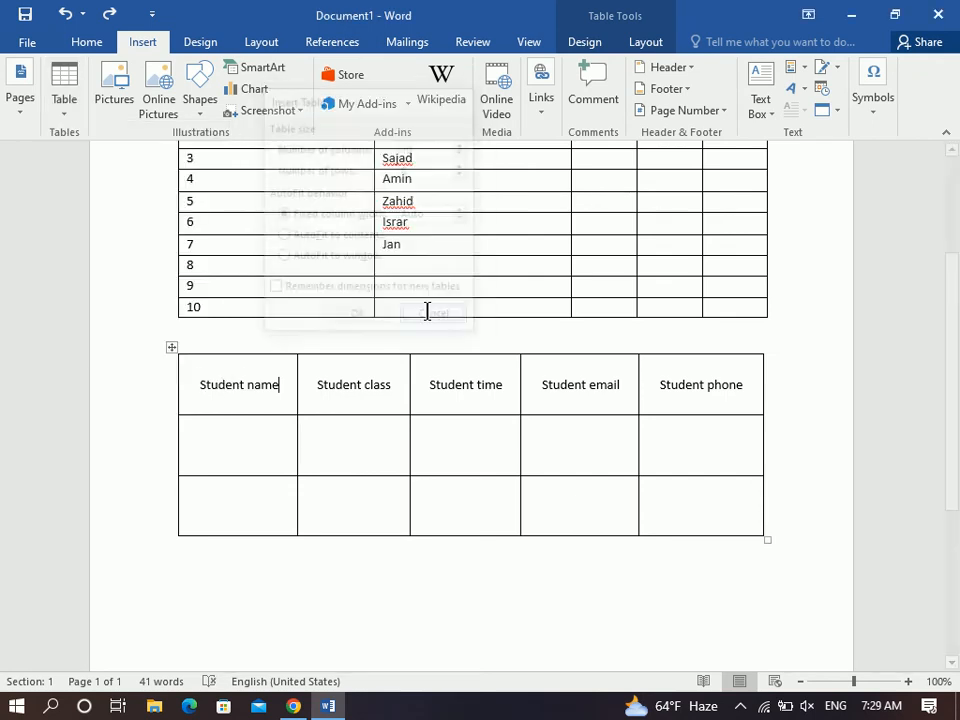
left_click(650, 43)
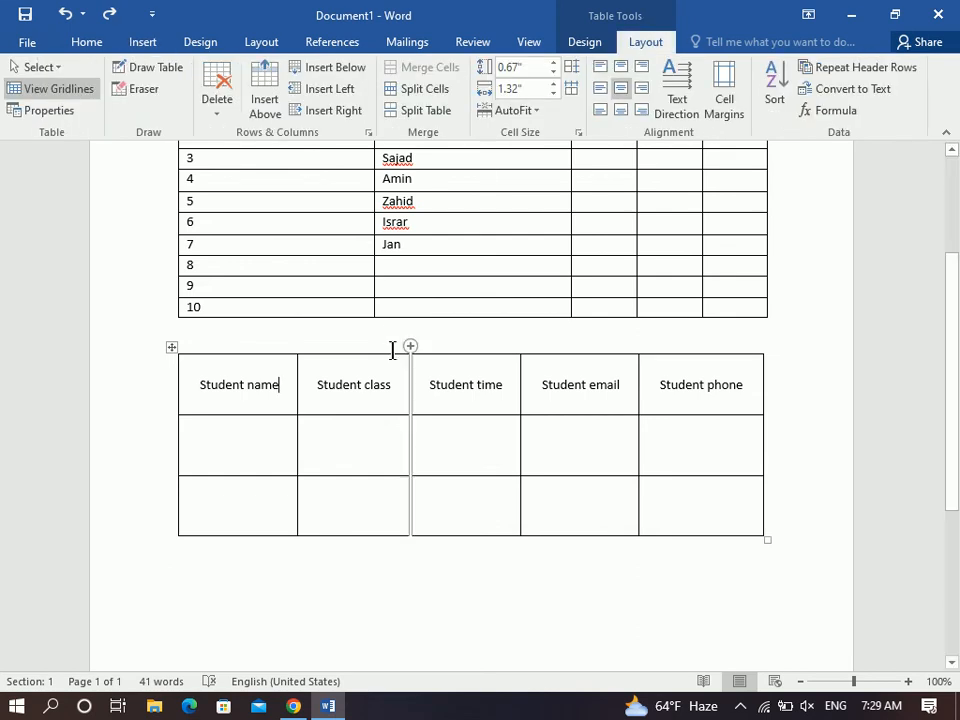
Select the header row and try the cell alignment options, settling on Align Center.
left_click_drag(245, 384, 737, 401)
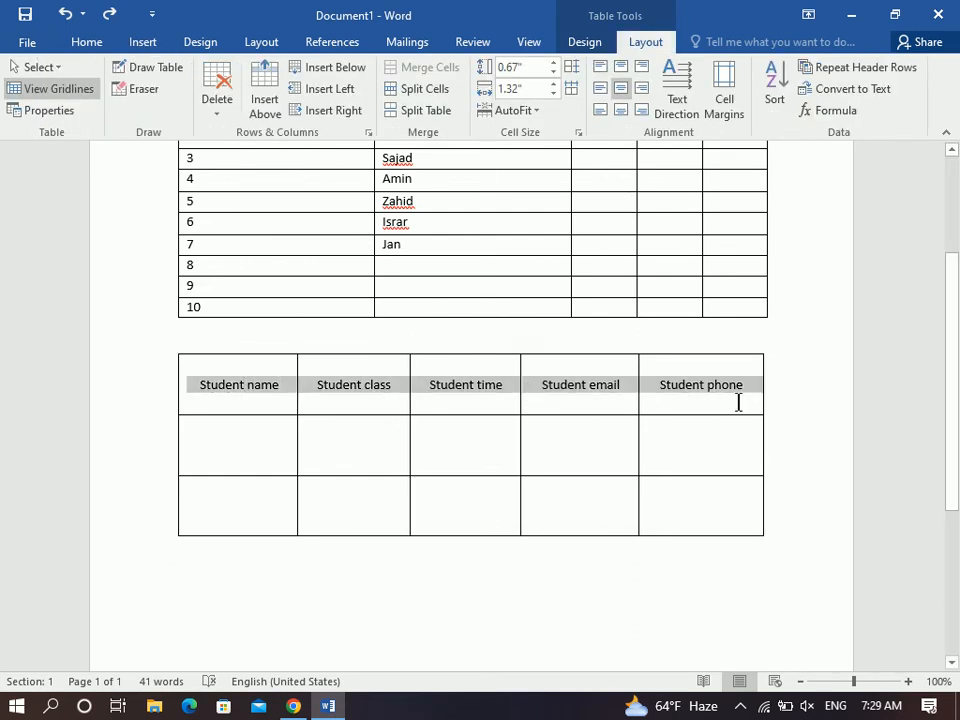
left_click(621, 76)
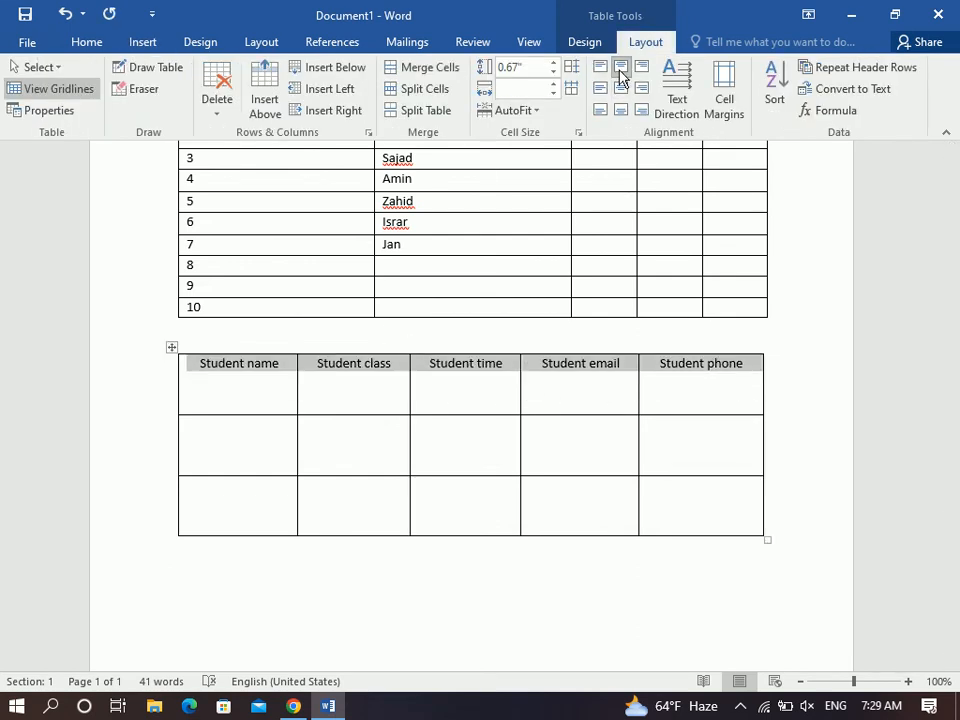
left_click(621, 110)
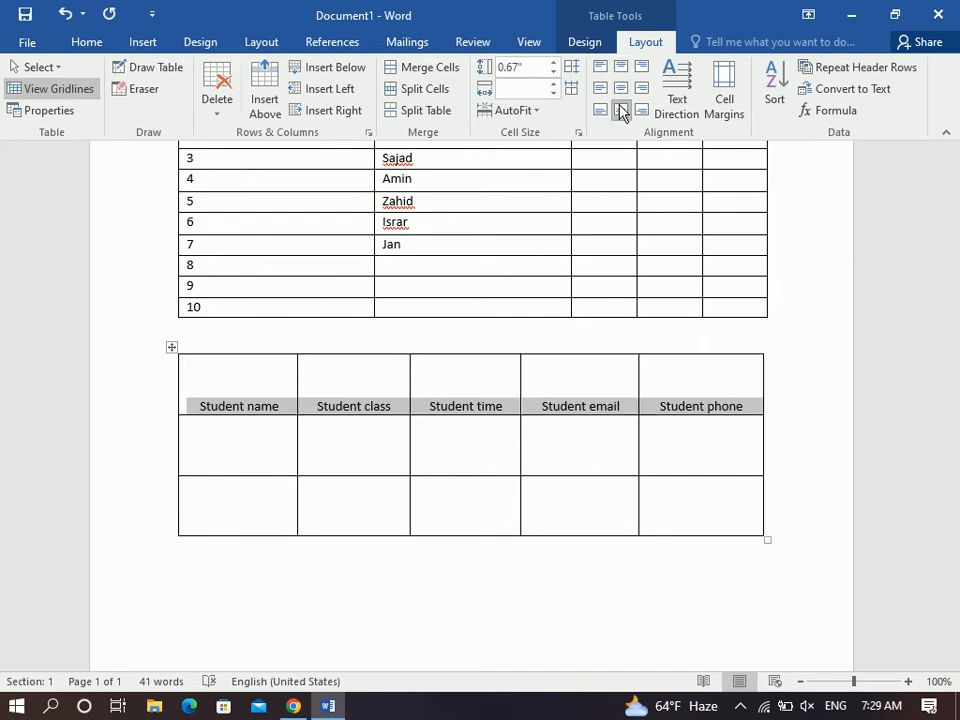
left_click(600, 110)
left_click(642, 110)
left_click(641, 90)
left_click(620, 89)
left_click(600, 89)
left_click(620, 89)
left_click(620, 69)
left_click(620, 89)
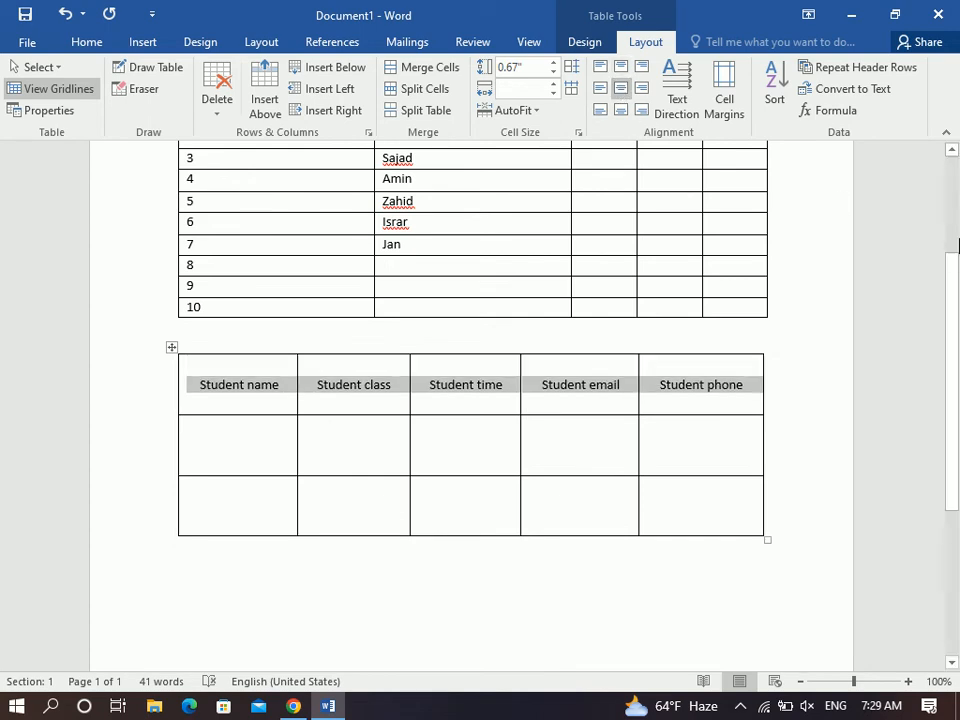
Rotate the header labels to run vertically and make the header row about 1.57" tall.
left_click_drag(957, 311, 958, 313)
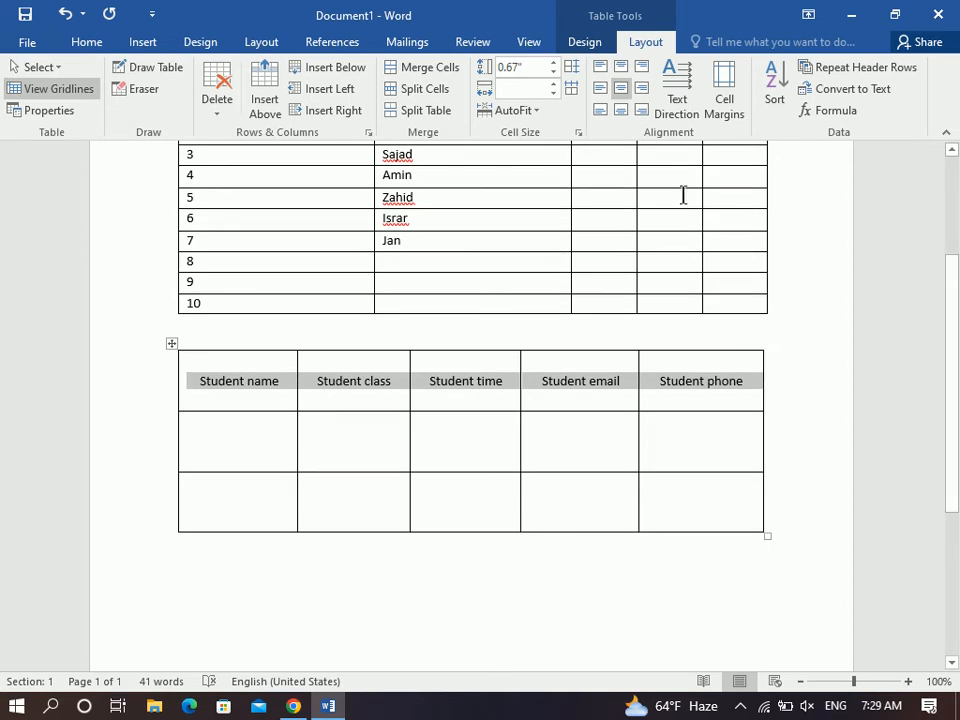
left_click(677, 123)
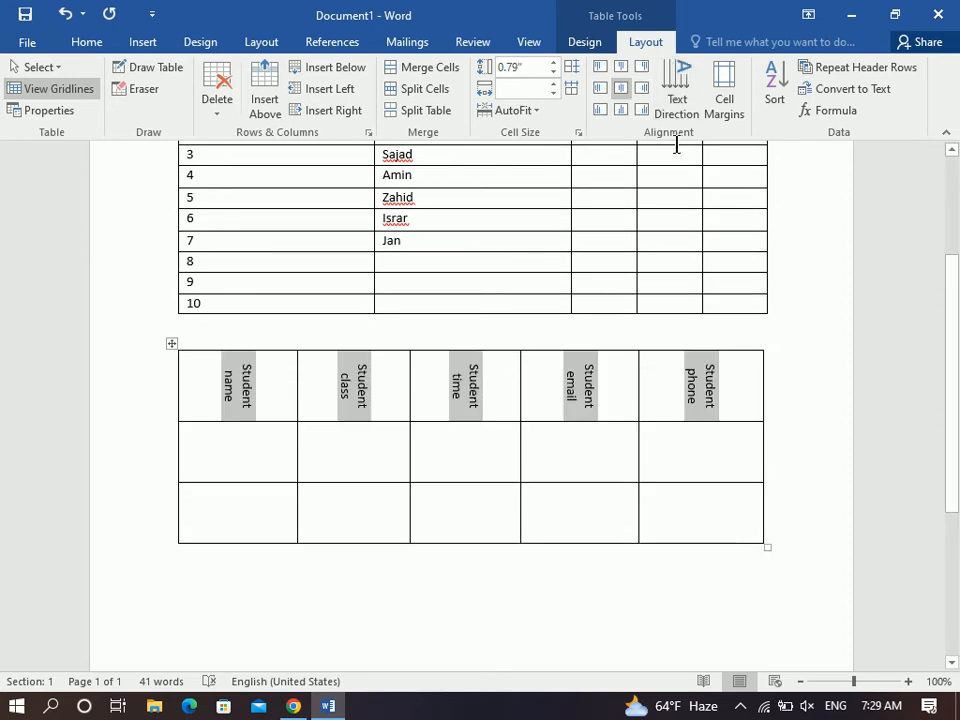
left_click_drag(709, 421, 707, 491)
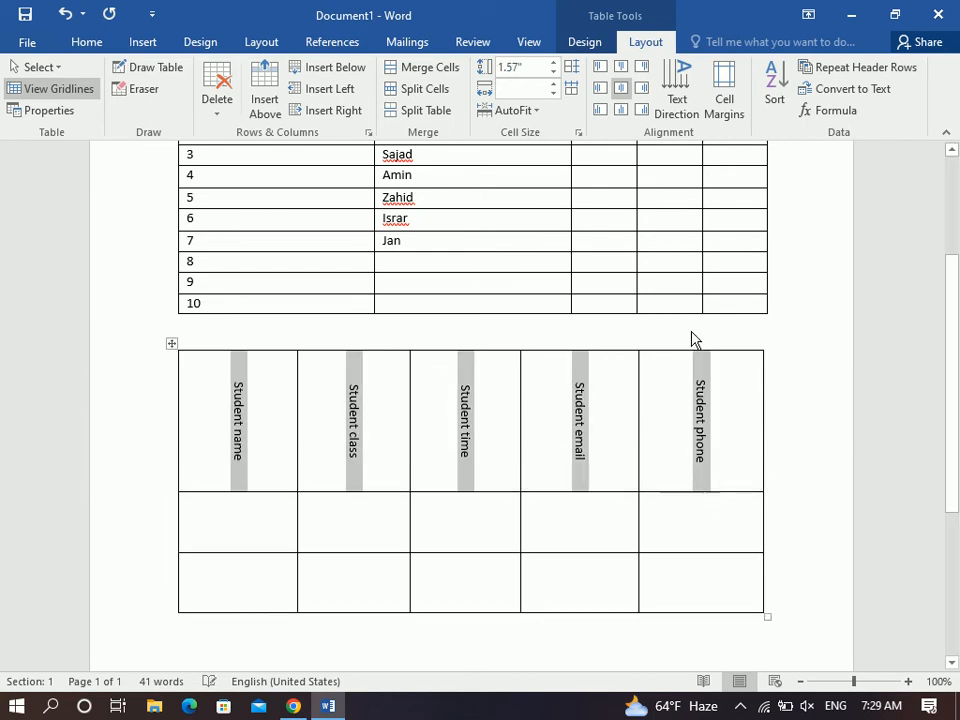
left_click(689, 88)
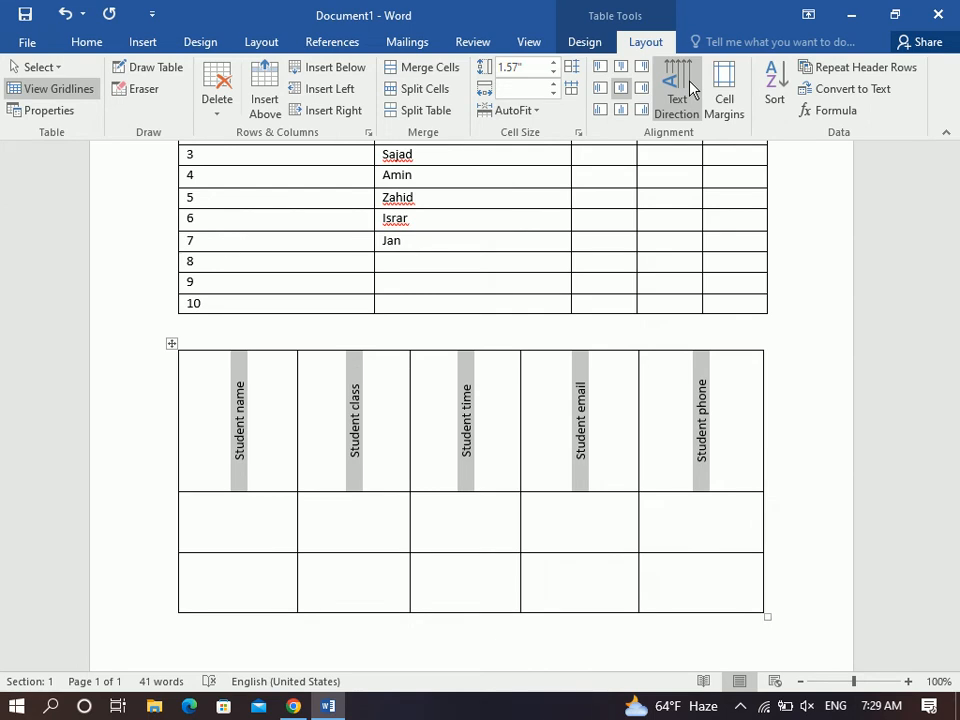
Cycle repeatedly through the header labels' text direction options.
left_click(689, 88)
left_click(689, 88)
left_click(689, 88)
left_click(689, 88)
left_click(689, 88)
left_click(689, 88)
left_click(689, 88)
left_click(689, 88)
left_click(689, 88)
left_click(689, 88)
left_click(689, 88)
left_click(689, 88)
left_click(689, 88)
left_click(689, 88)
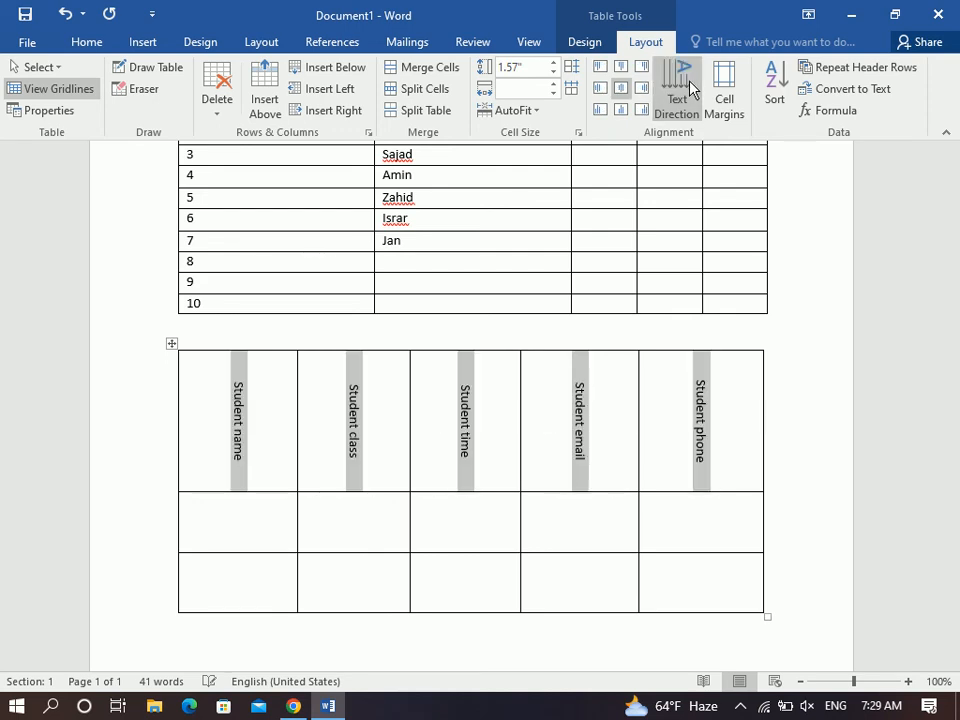
left_click(689, 88)
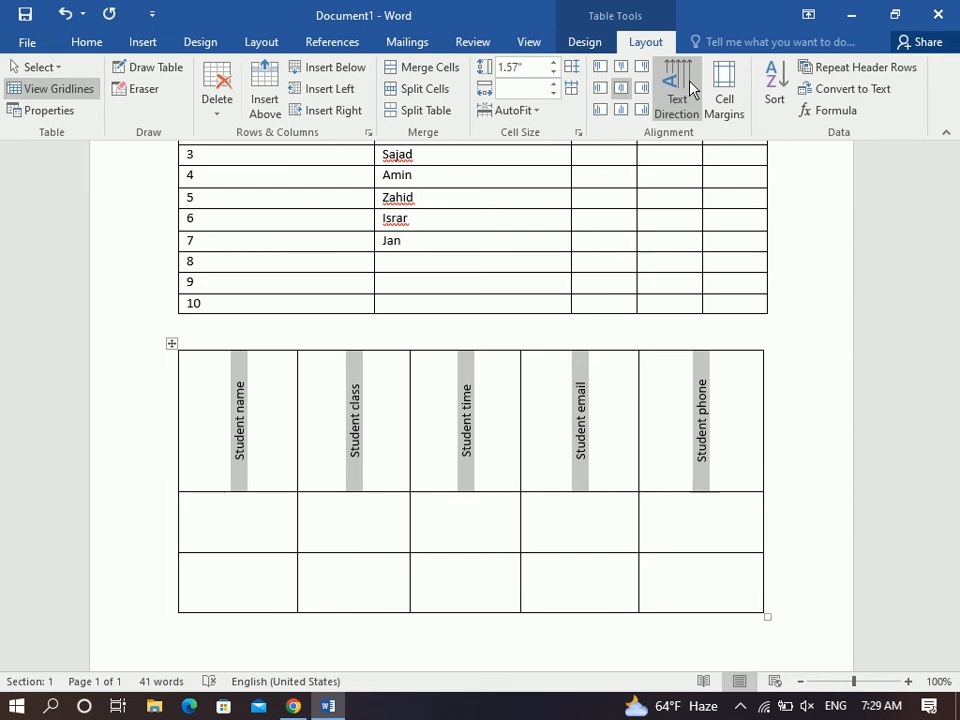
left_click(689, 88)
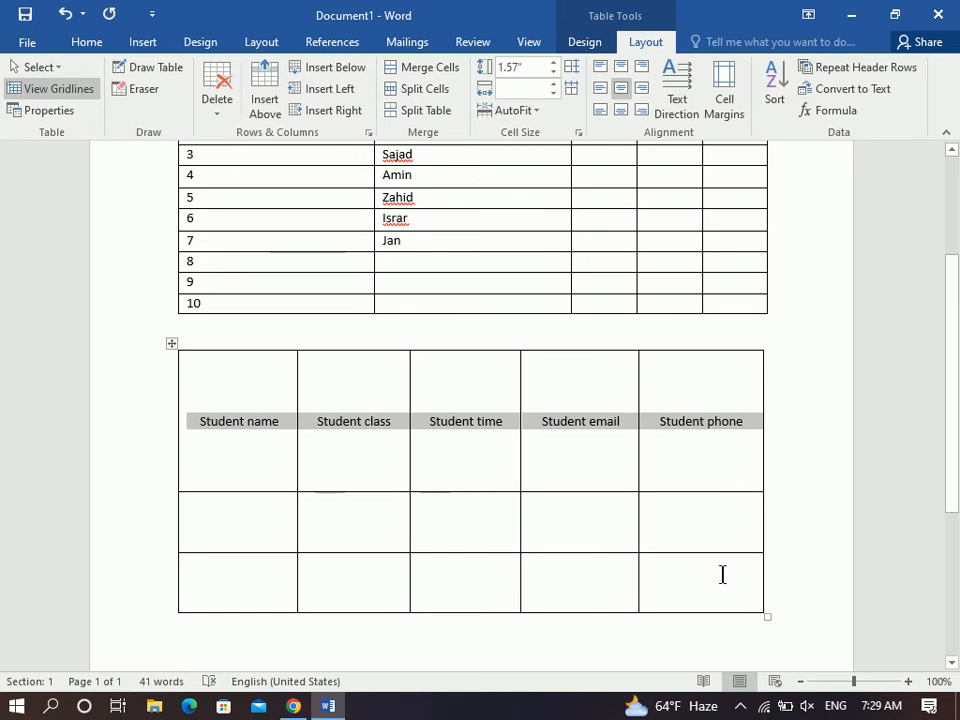
Distribute the three rows evenly, shorten them to about 0.2", and widen the table slightly.
left_click_drag(765, 619, 769, 465)
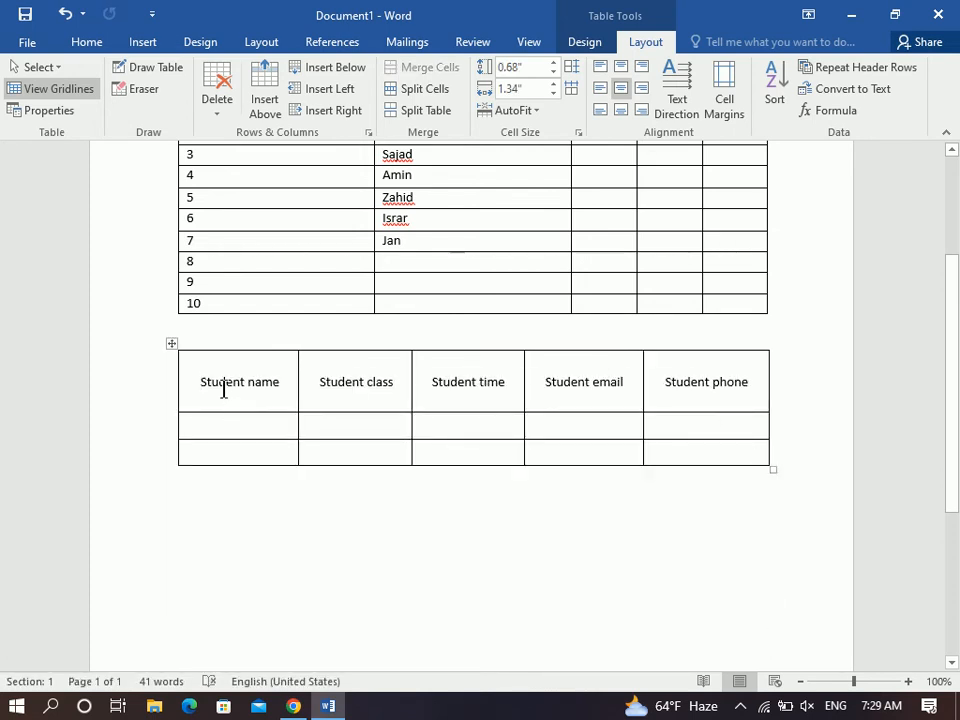
left_click_drag(224, 390, 692, 454)
left_click(572, 68)
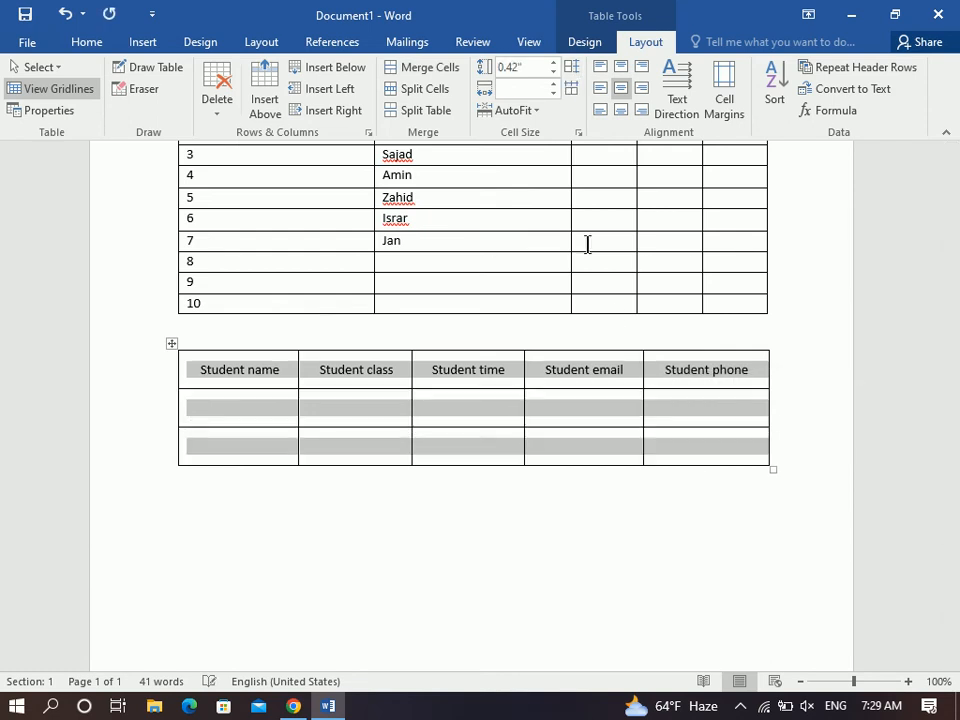
left_click(616, 438)
left_click_drag(772, 471, 787, 408)
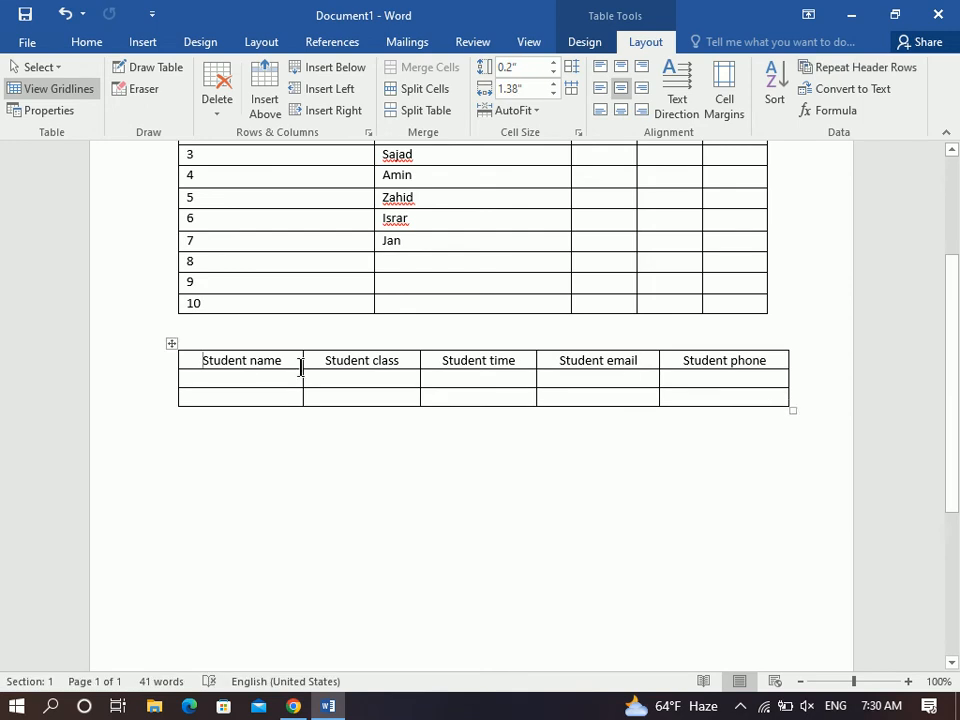
left_click(172, 343)
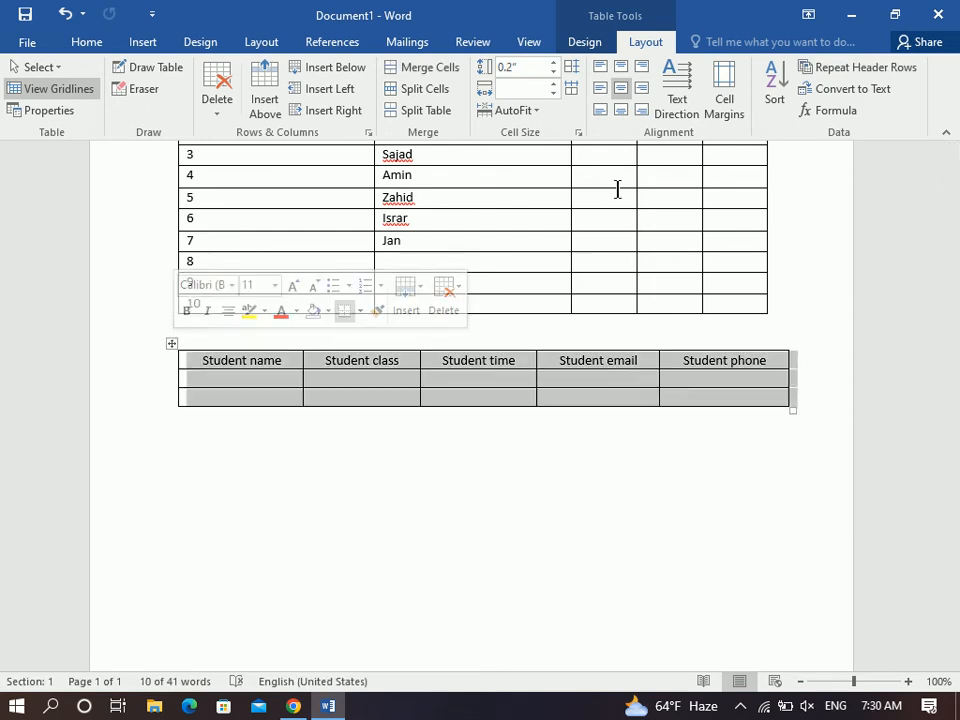
left_click(714, 118)
Enable spacing between cells at 0.06 inch and apply it to the student table.
left_click(401, 203)
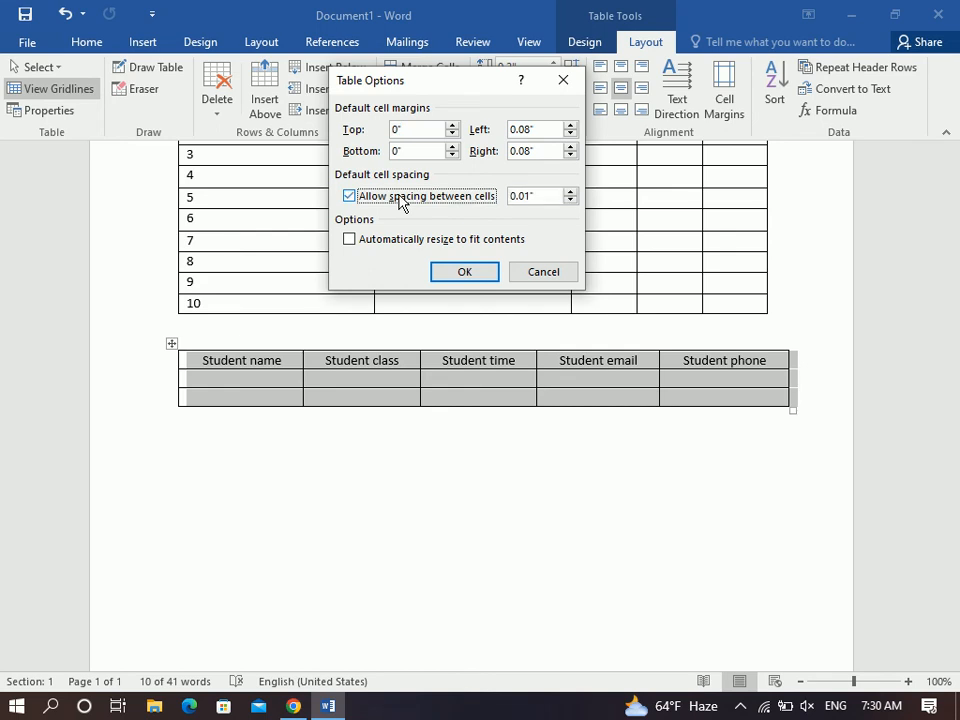
double_click(571, 192)
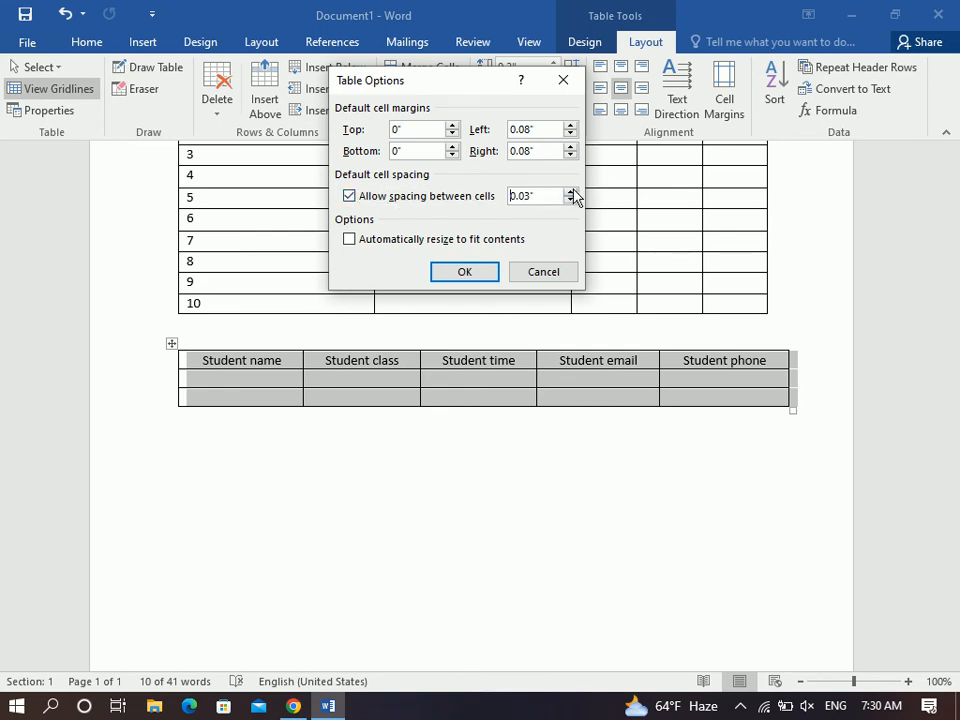
left_click(571, 193)
left_click(474, 273)
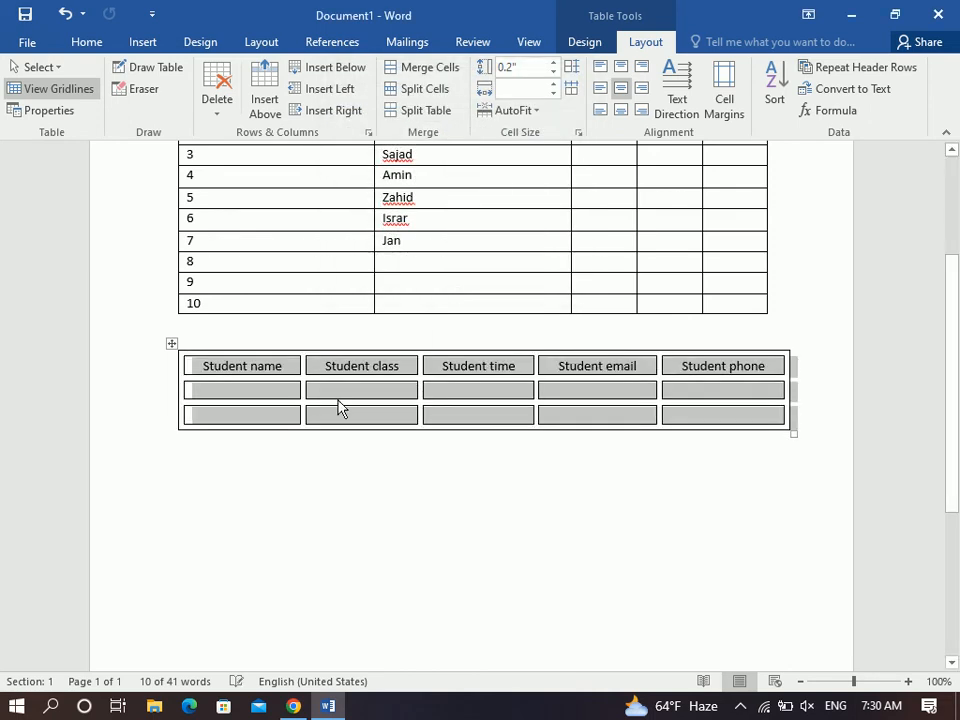
left_click(267, 374)
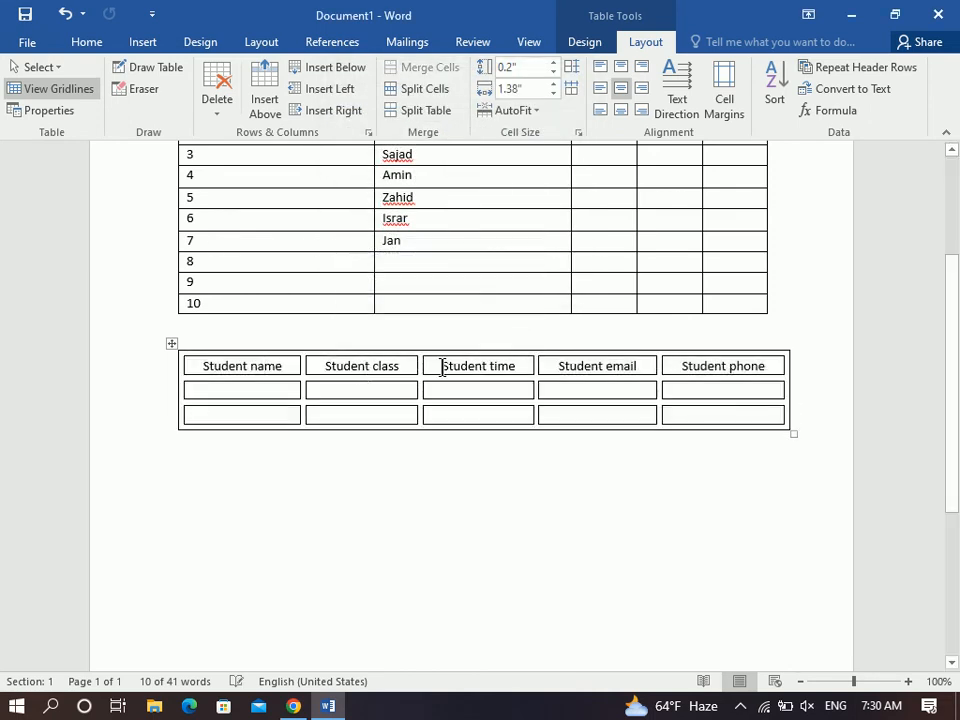
left_click(698, 365)
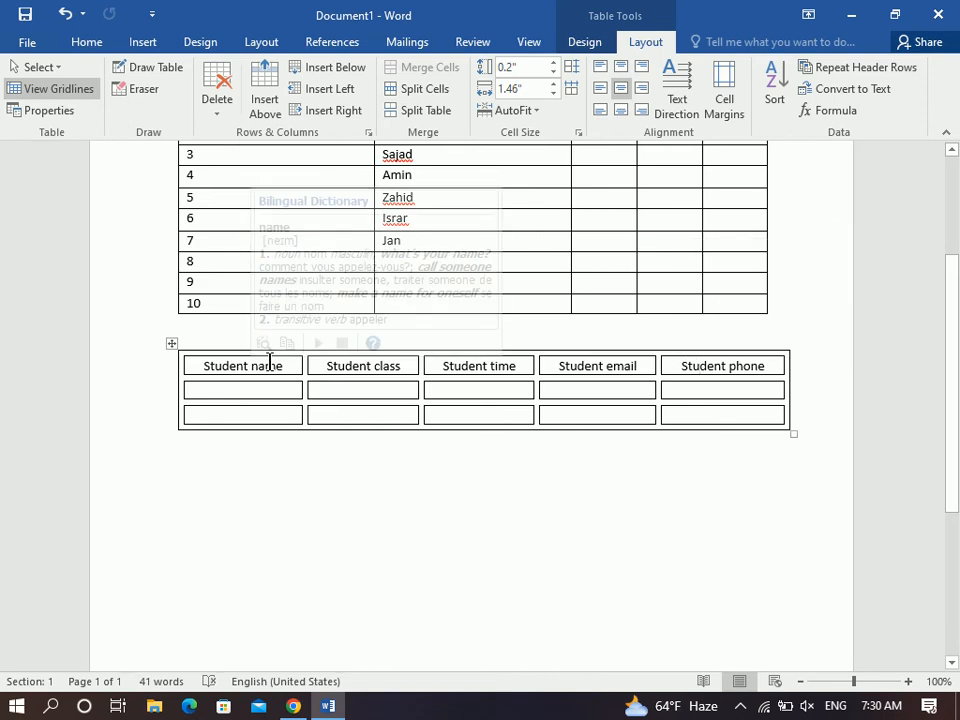
Toggle spacing between cells off and then back on in Cell Margins.
left_click(170, 342)
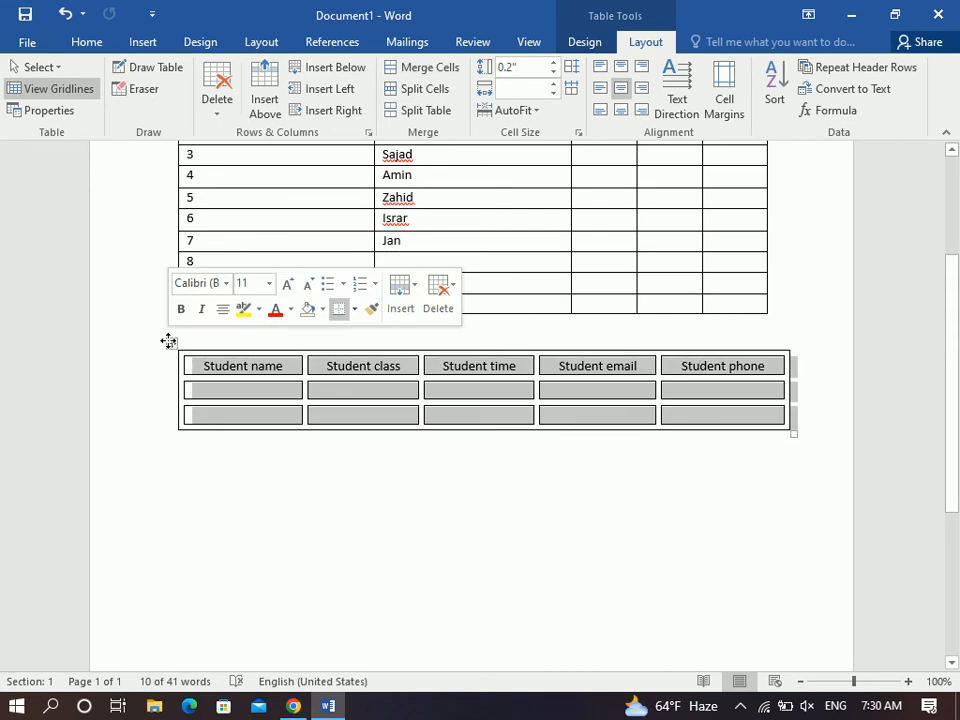
left_click(738, 104)
left_click(461, 199)
left_click(466, 271)
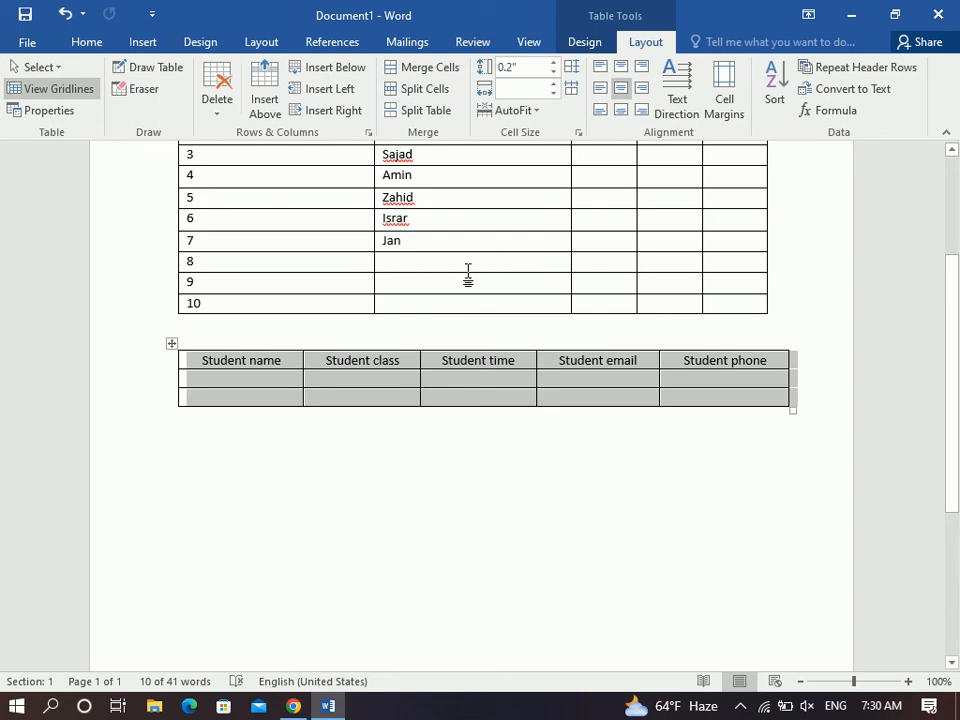
left_click(723, 98)
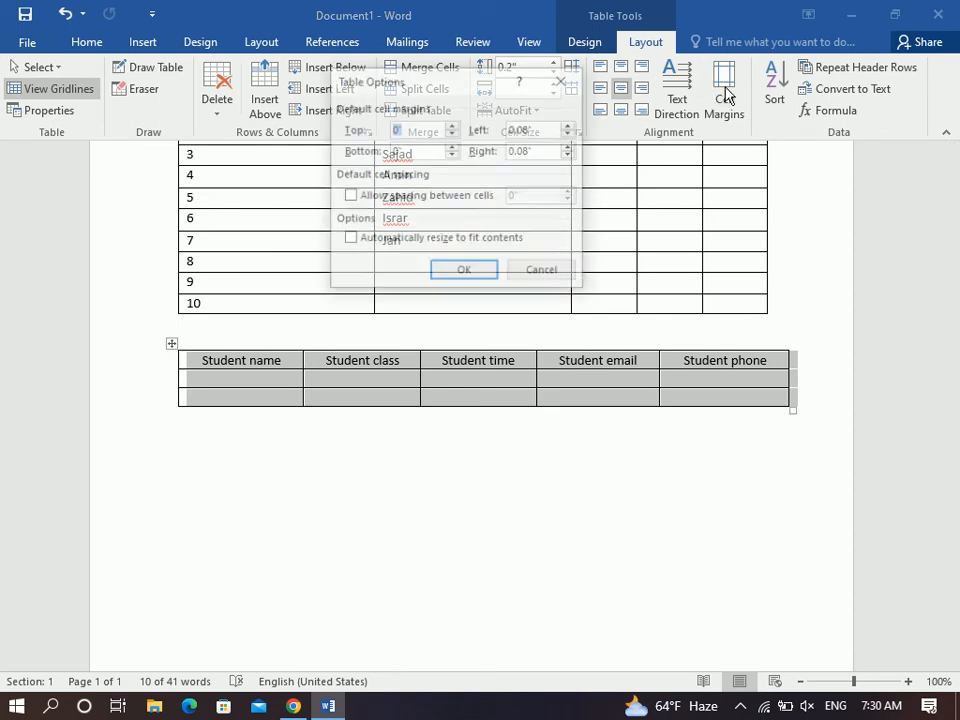
left_click(379, 200)
left_click(466, 273)
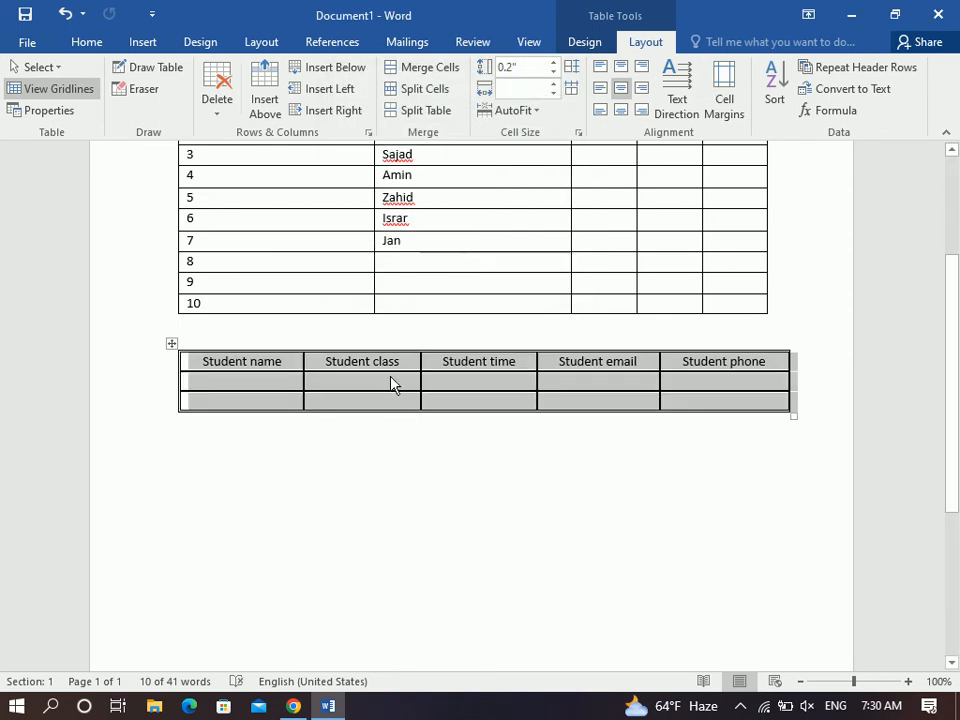
left_click(385, 388)
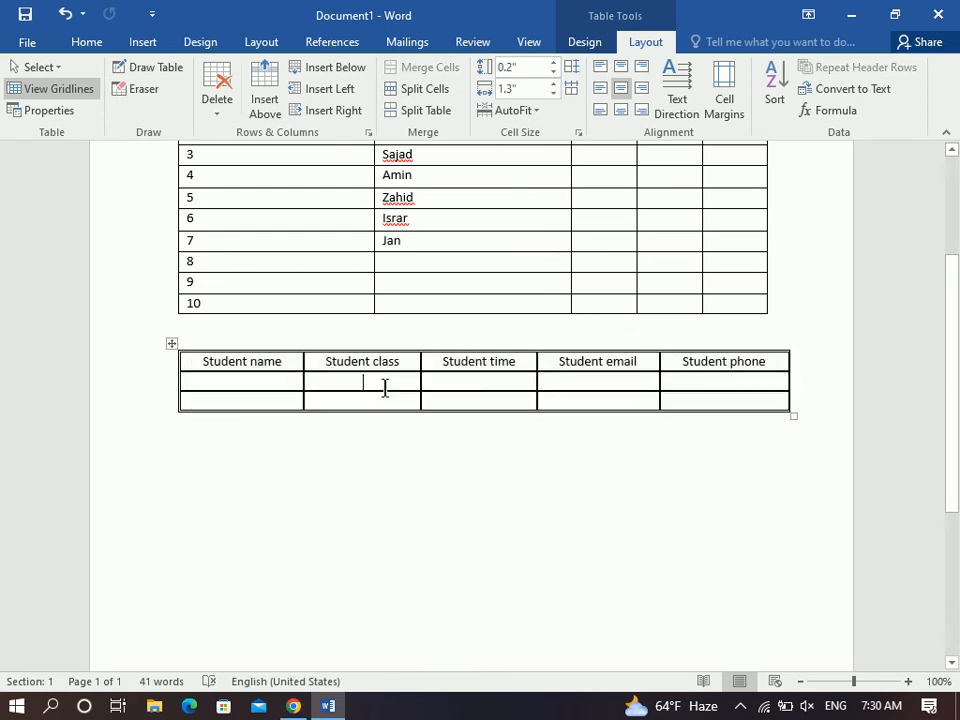
Reapply 0.06-inch spacing between cells to the whole student table.
left_click(172, 343)
left_click(712, 80)
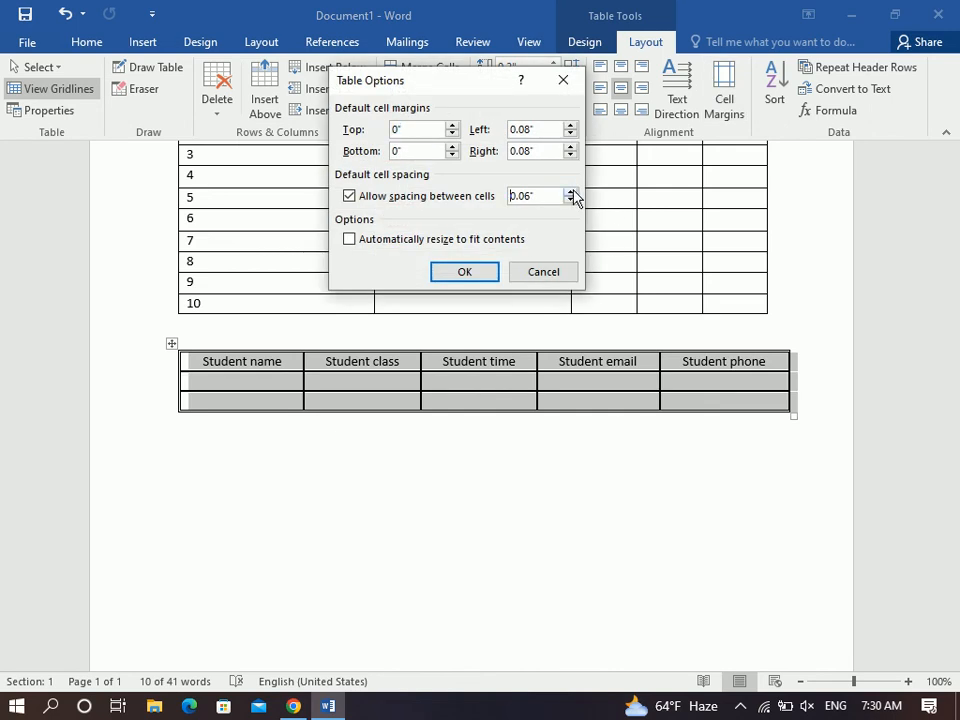
left_click(482, 268)
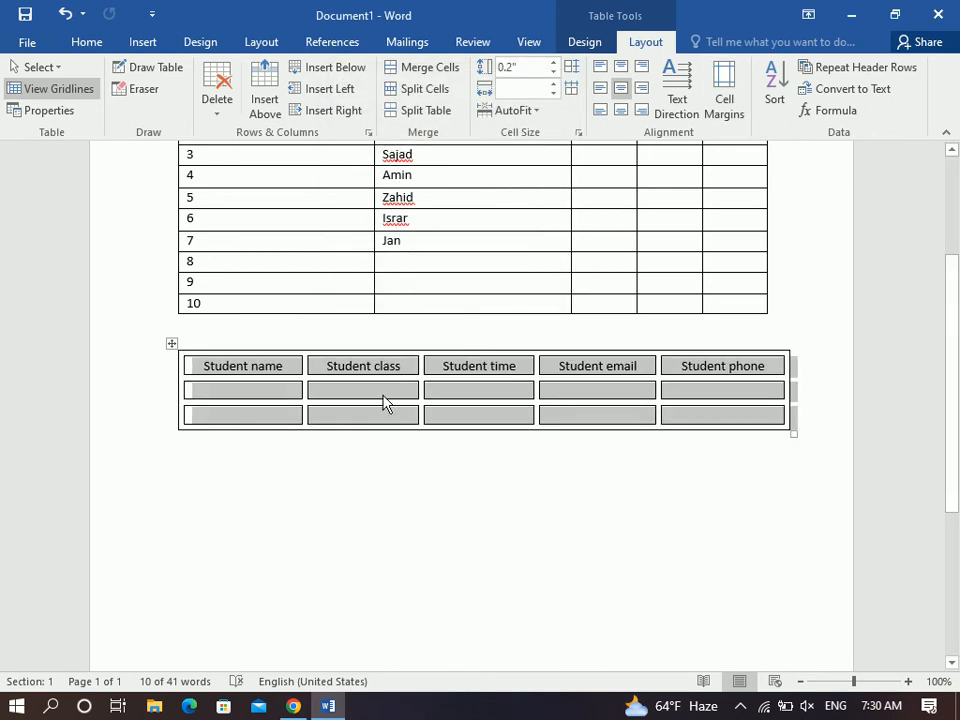
left_click(381, 396)
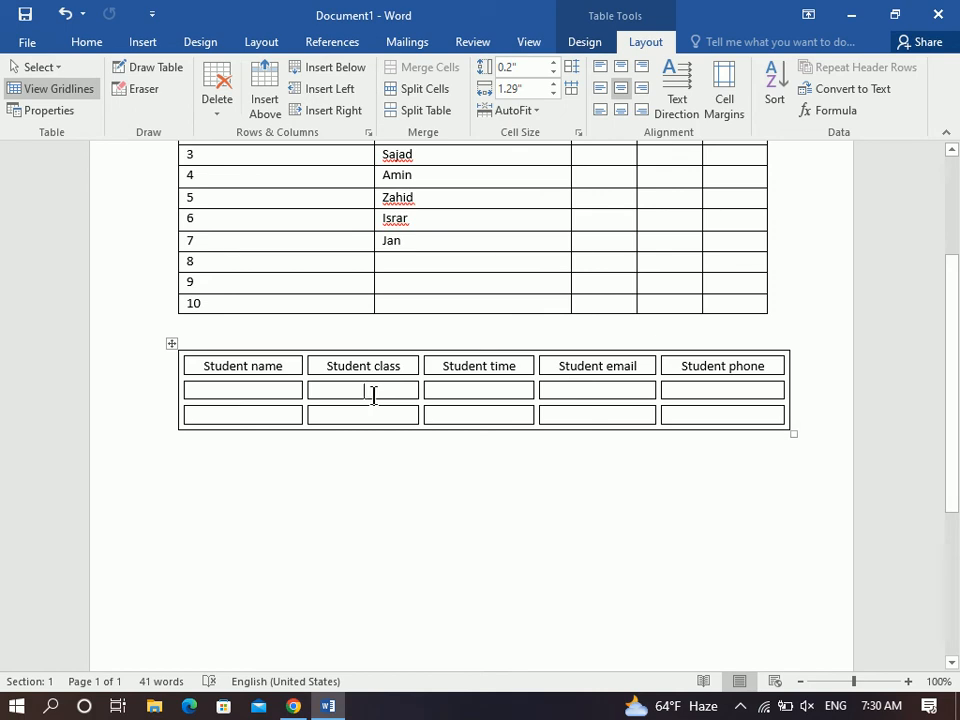
Test long text in the first name cell and undo it.
left_click(248, 391)
type("agdkasgdkasgdkasgkdgaskdgaskgdk")
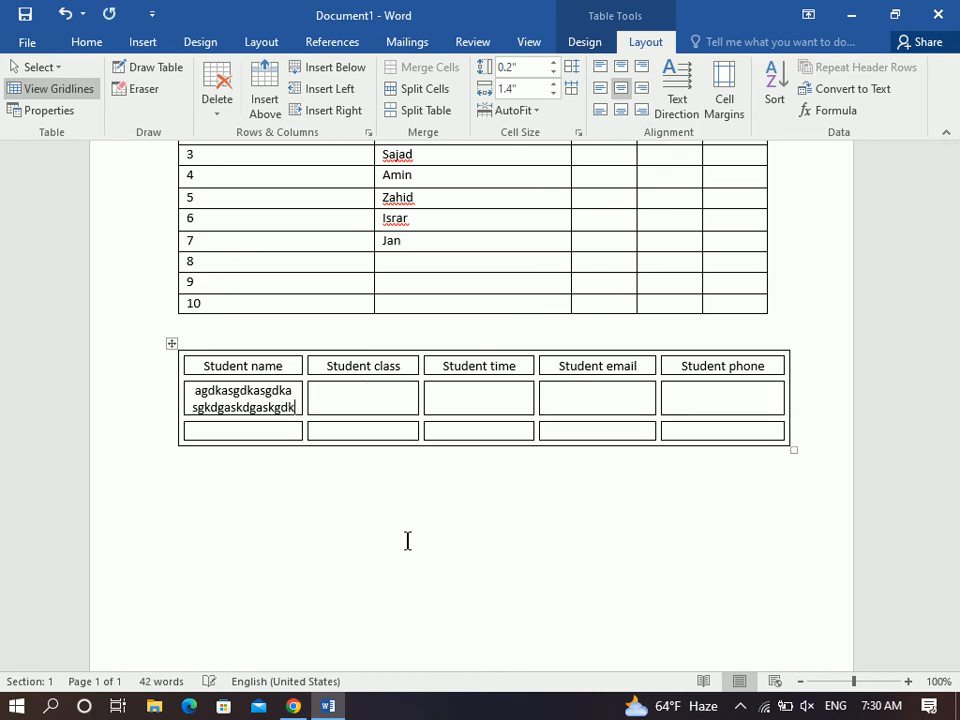
key("ctrl+z")
AutoFit the table to the window, test long text again, and undo it.
left_click(508, 110)
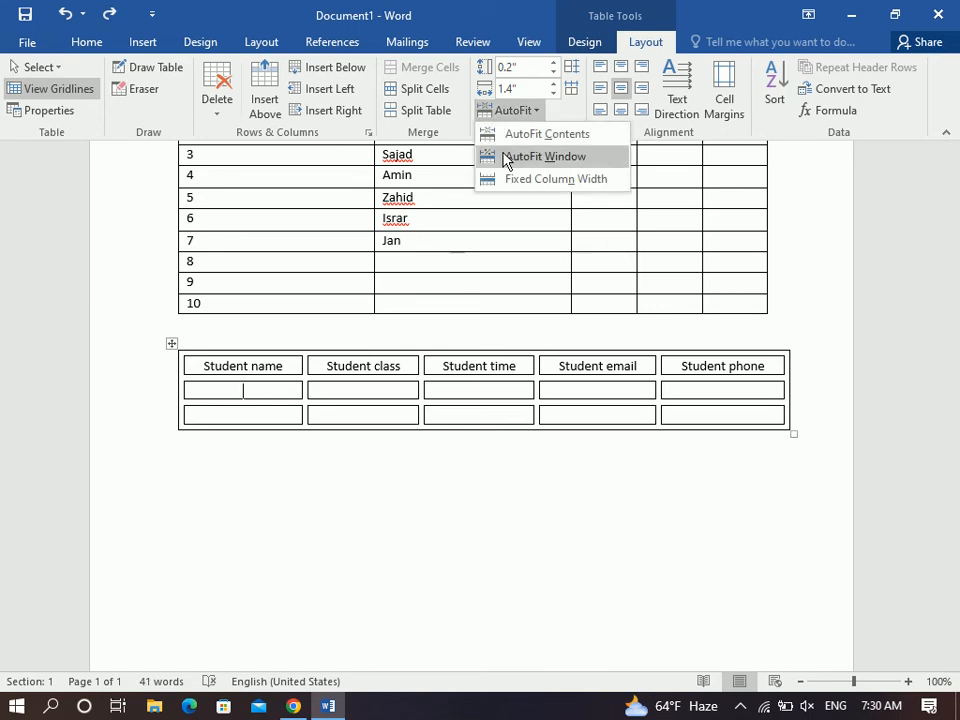
left_click(540, 156)
type("asdkgaskdgaskdgkasgdkasgdkasgd")
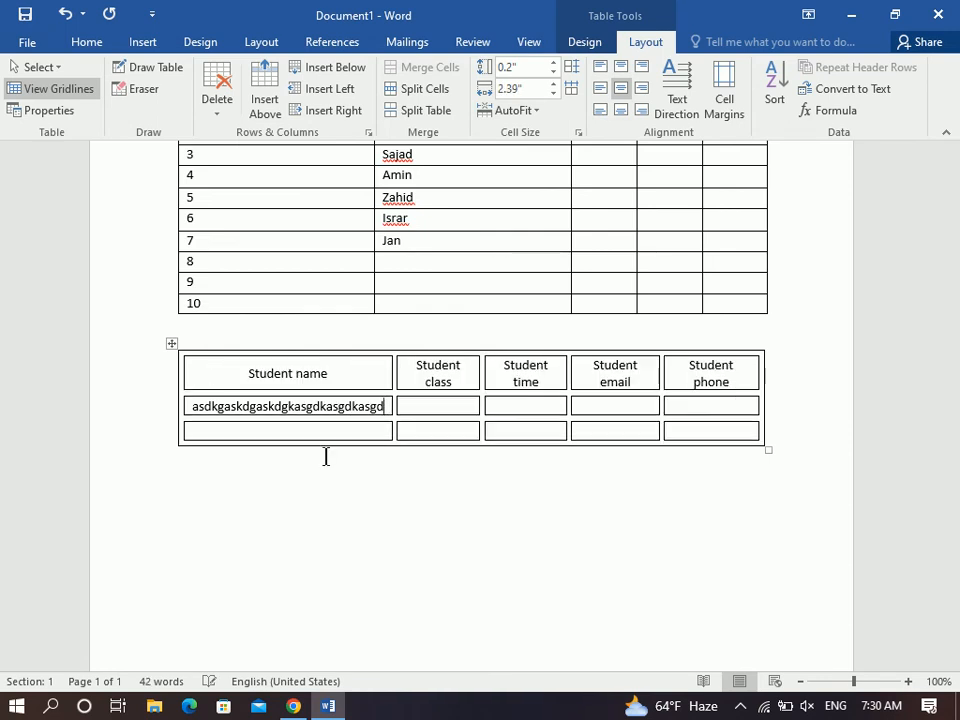
key("ctrl+z")
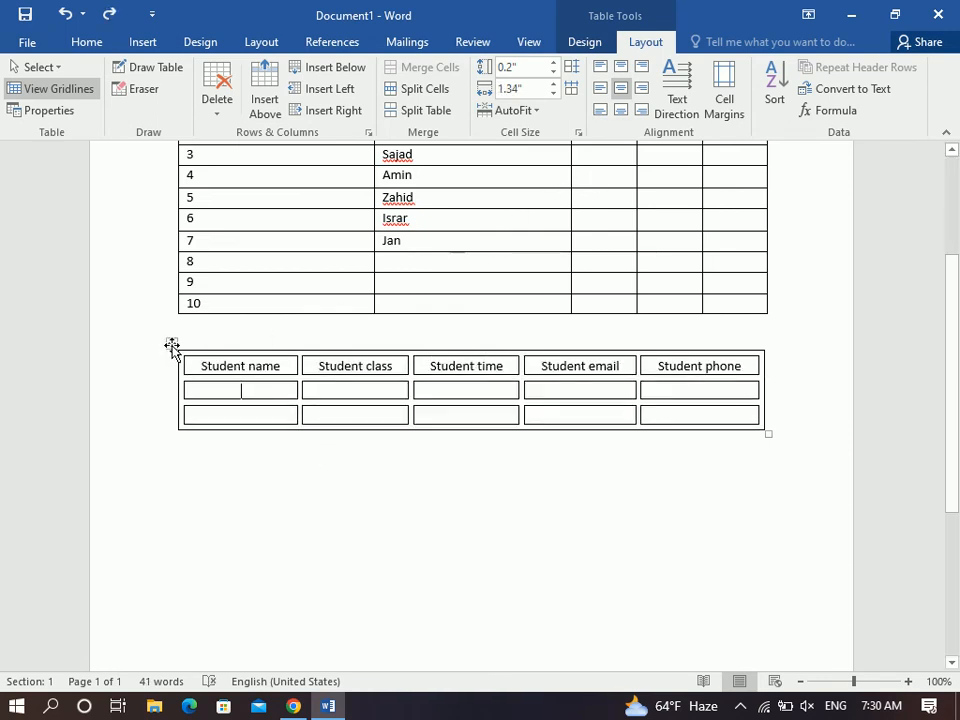
left_click(171, 343)
Turn off automatic resizing to fit contents and test long text in the first name cell.
left_click(729, 118)
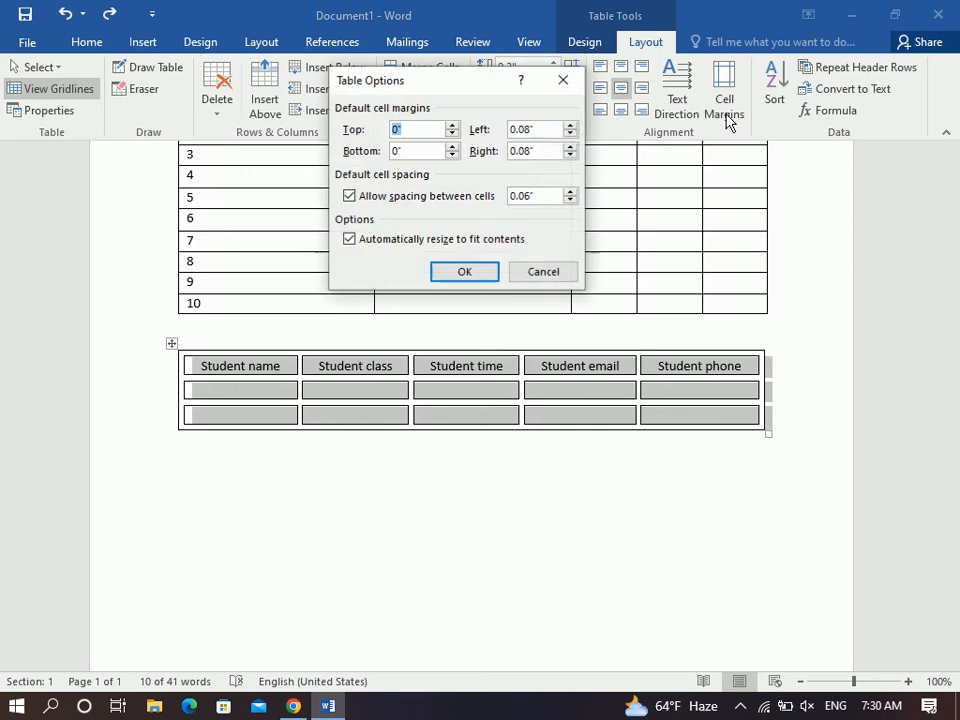
left_click(416, 248)
left_click(463, 275)
left_click(263, 389)
type("asdkasldhkas")
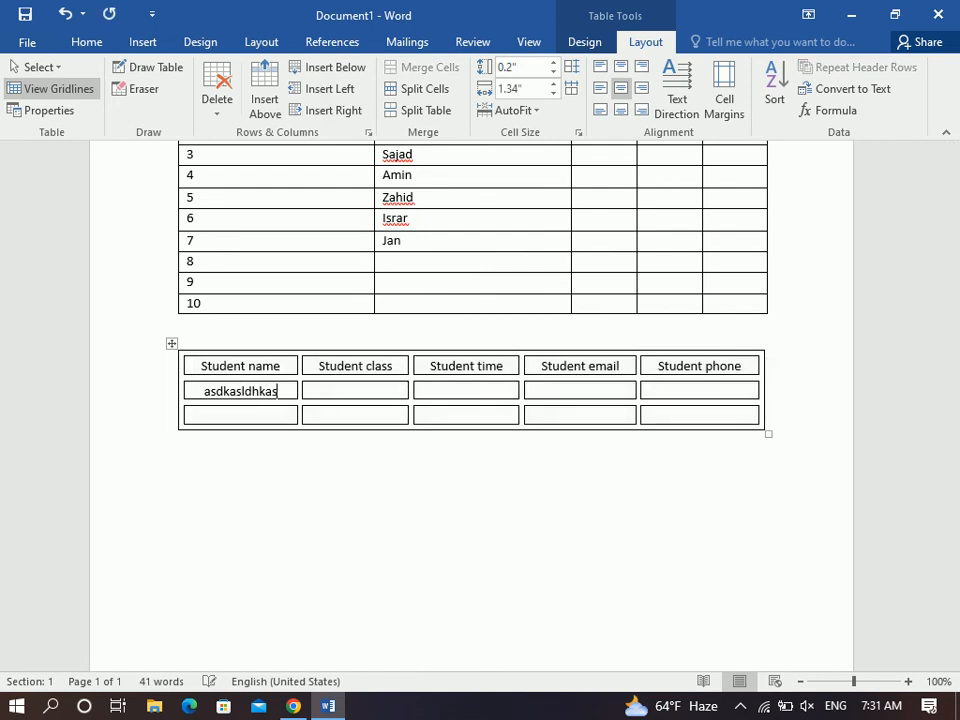
type("hdkashdakshdkashdkashdkashdasdasdas")
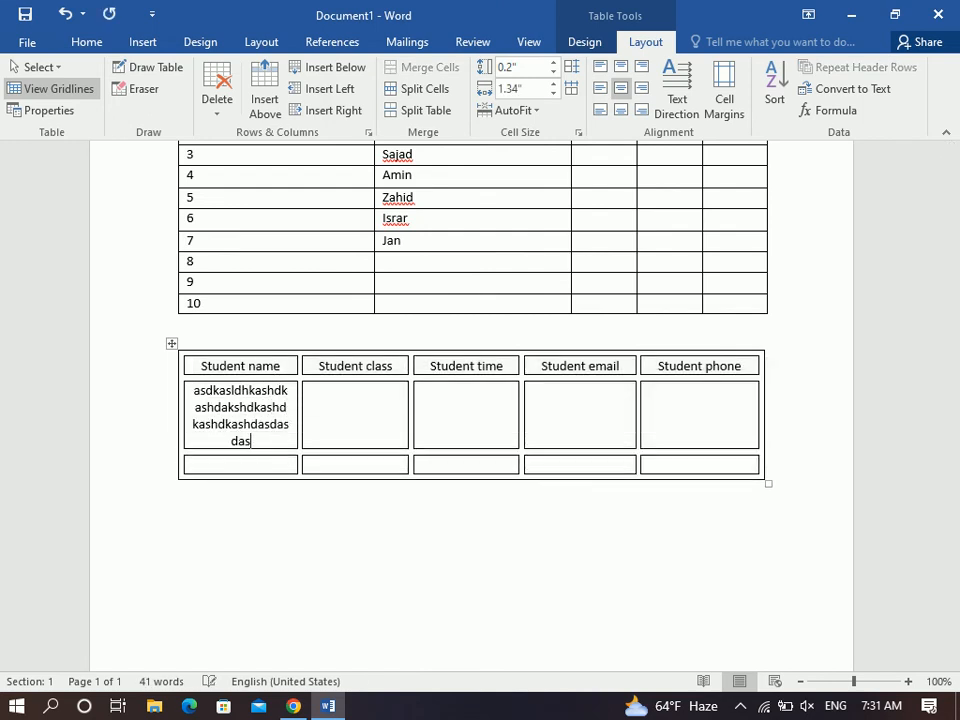
key("ctrl+z")
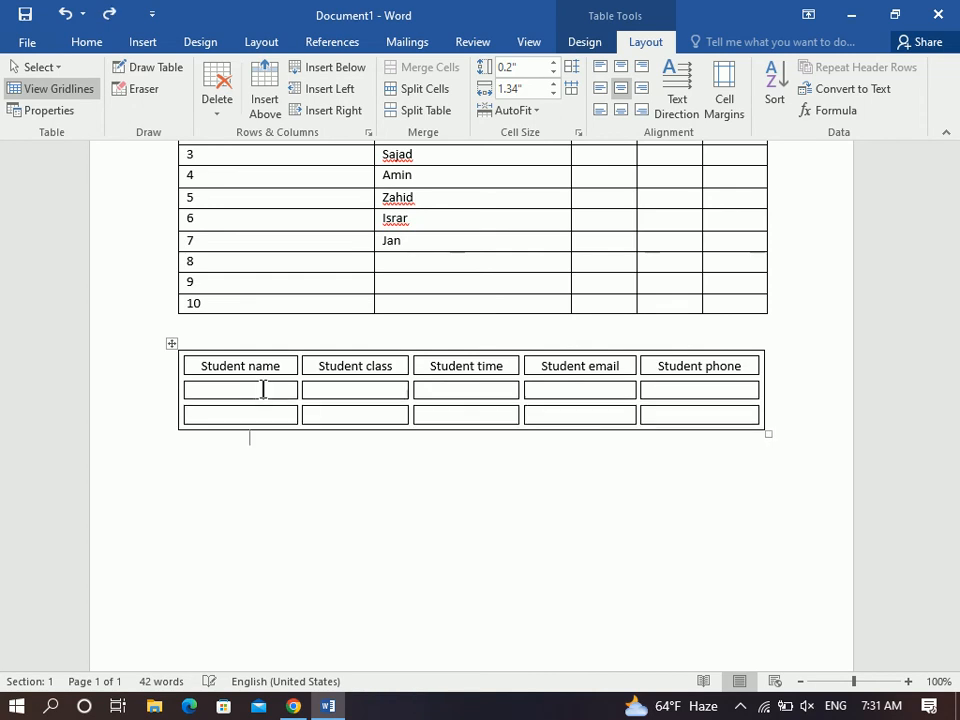
type("sadhgaskdgaskdg askdgaskdgaskgd askgd")
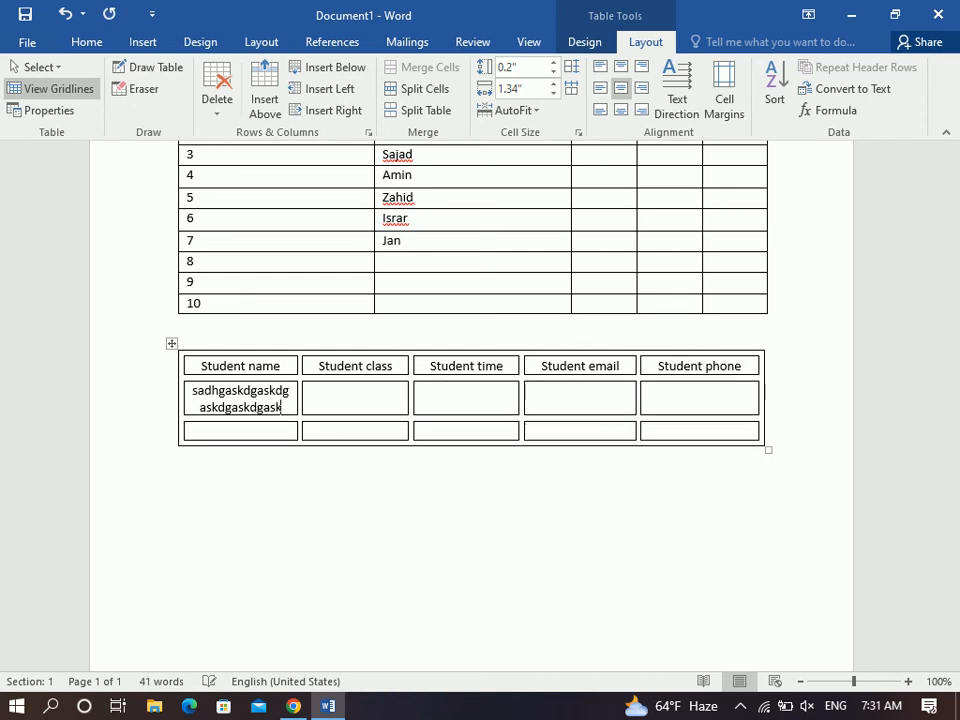
Re-enable automatic resizing, then undo it along with the test text.
left_click(720, 122)
left_click(431, 240)
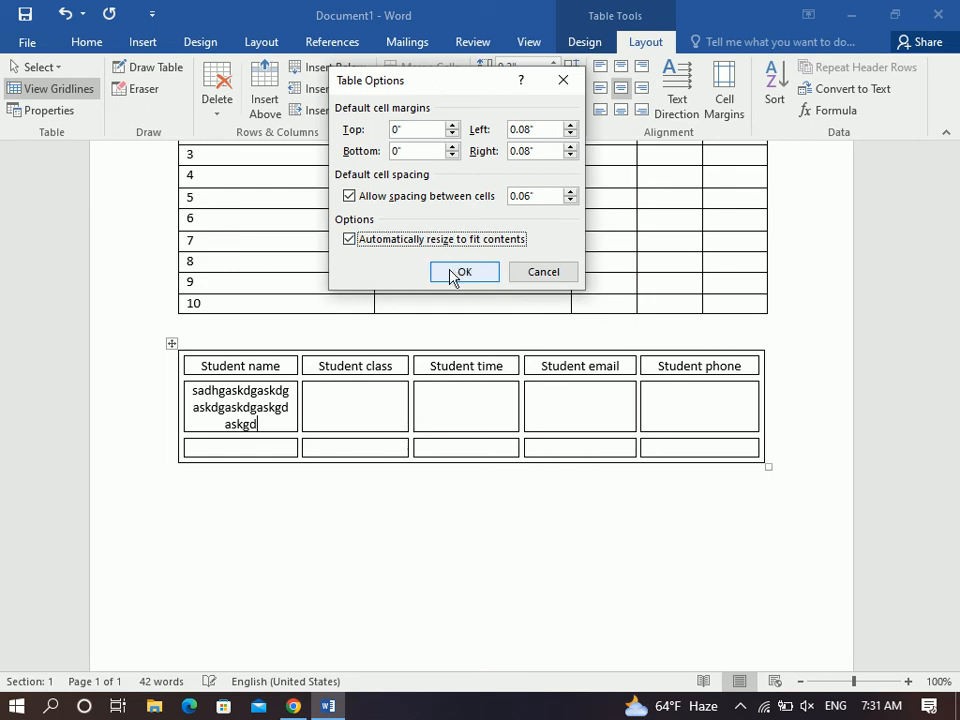
left_click(455, 272)
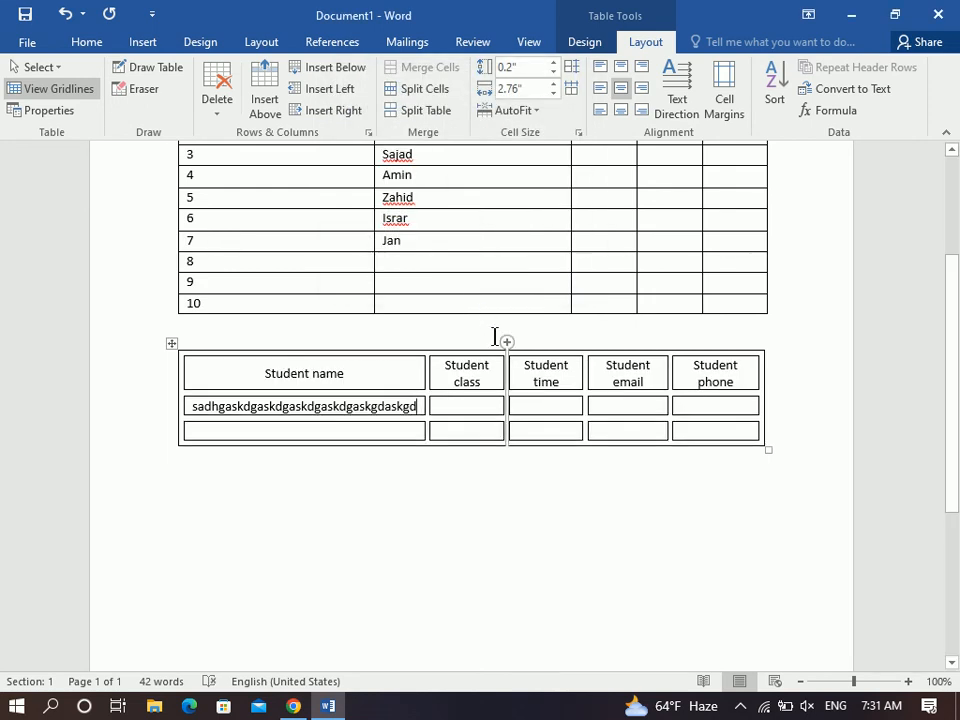
key("ctrl+z")
key("ctrl+z")
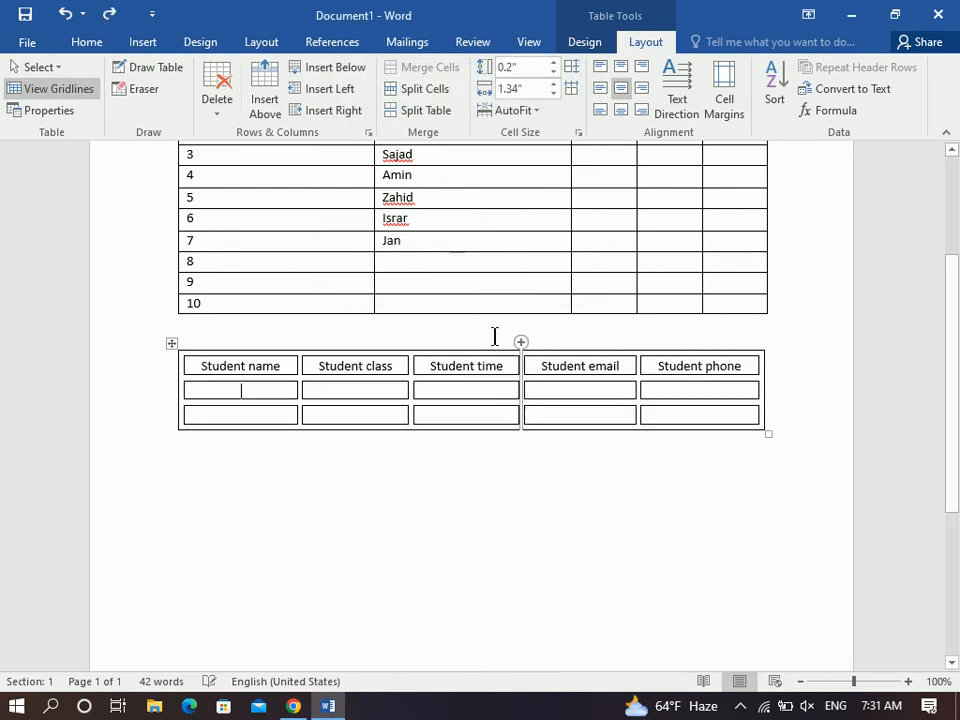
Uncheck Allow spacing between cells for the whole student table.
left_click(172, 343)
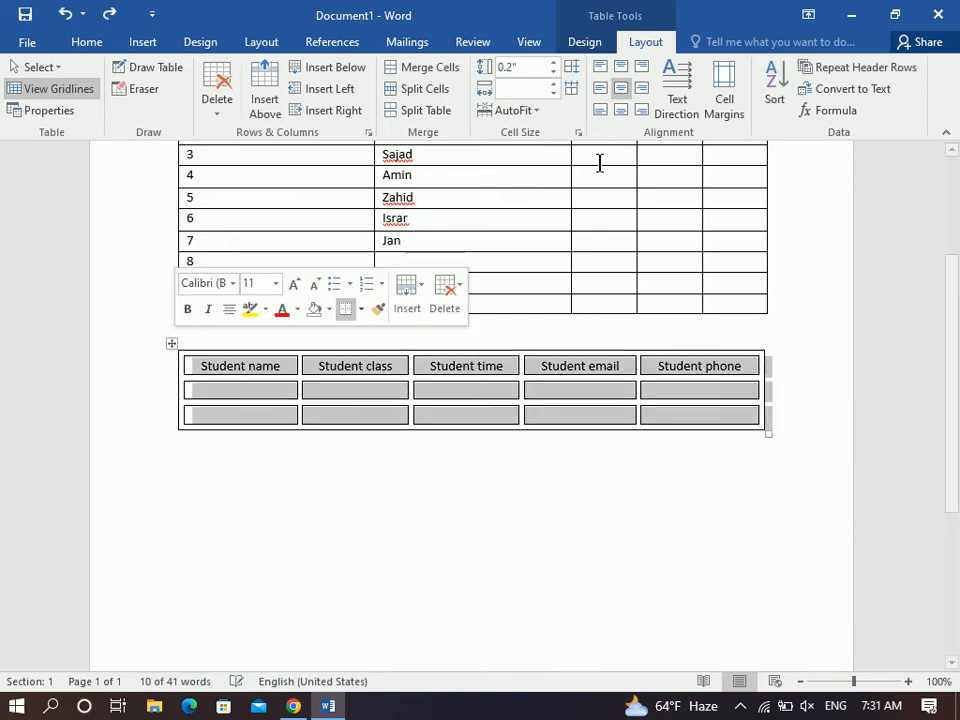
left_click(728, 110)
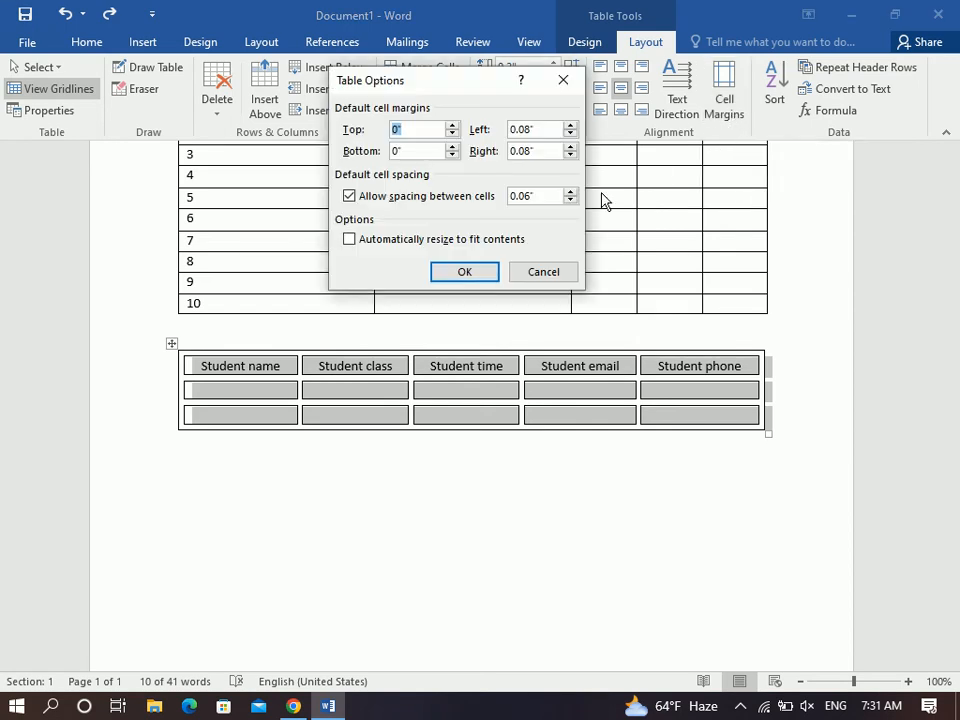
left_click(383, 198)
left_click(452, 269)
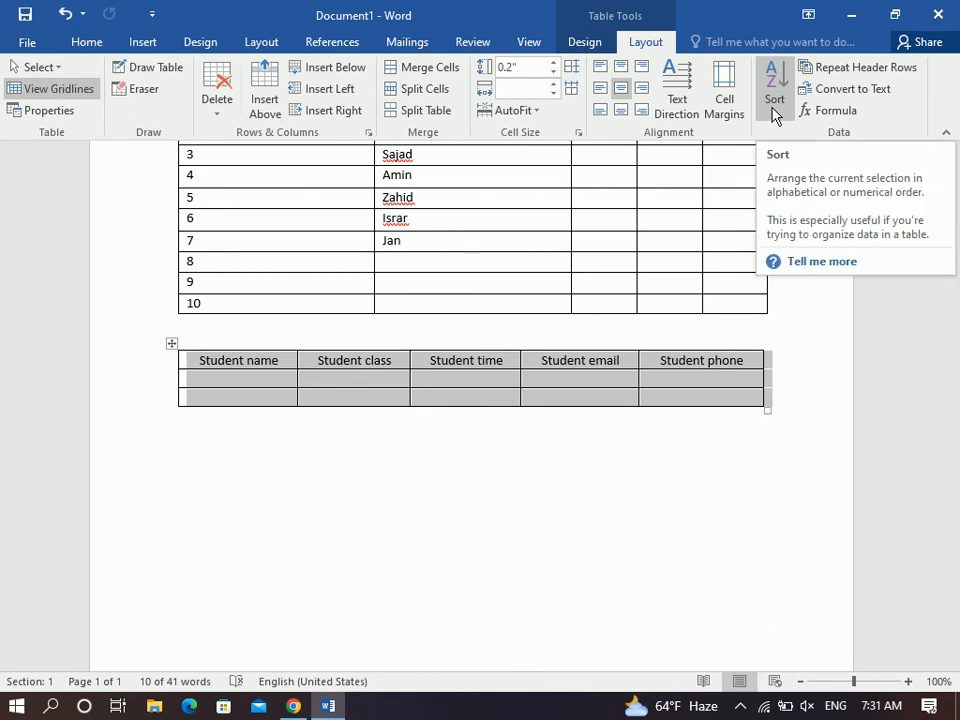
Paste the seven names Khalid through Jan from the first table into the Student name column.
left_click_drag(424, 240, 402, 313)
key("ctrl+c")
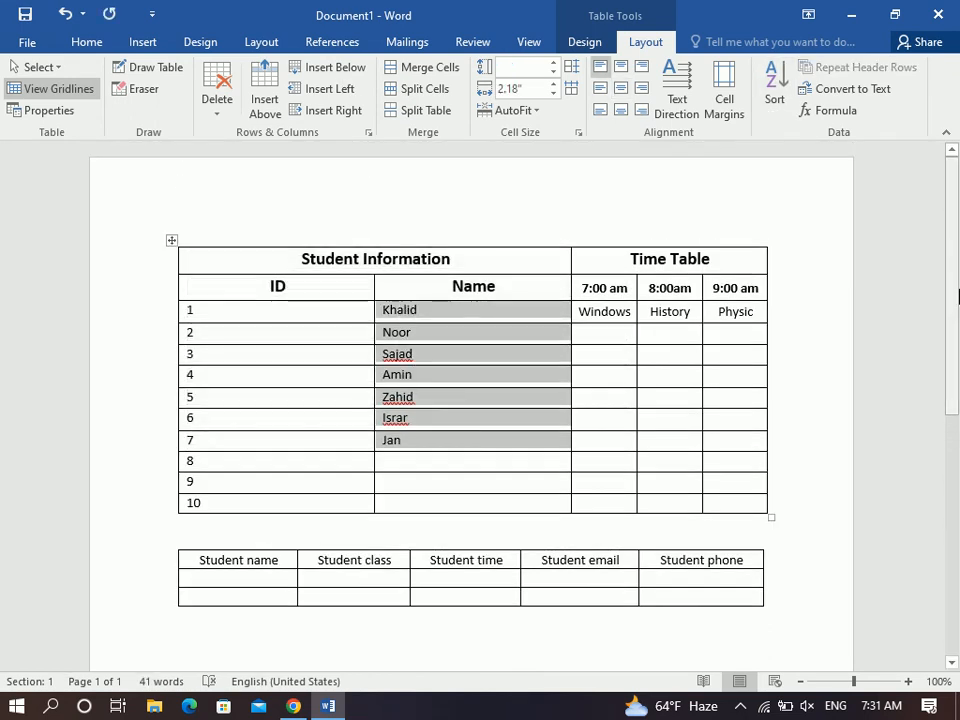
scroll(402, 380, "down", 5)
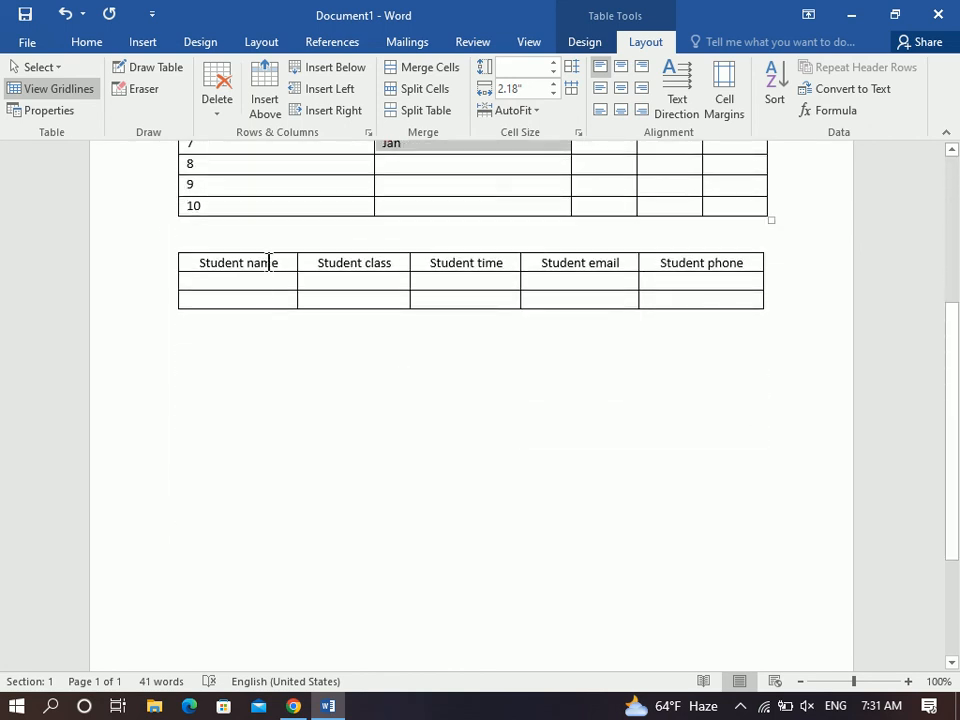
left_click(270, 277)
key("ctrl+v")
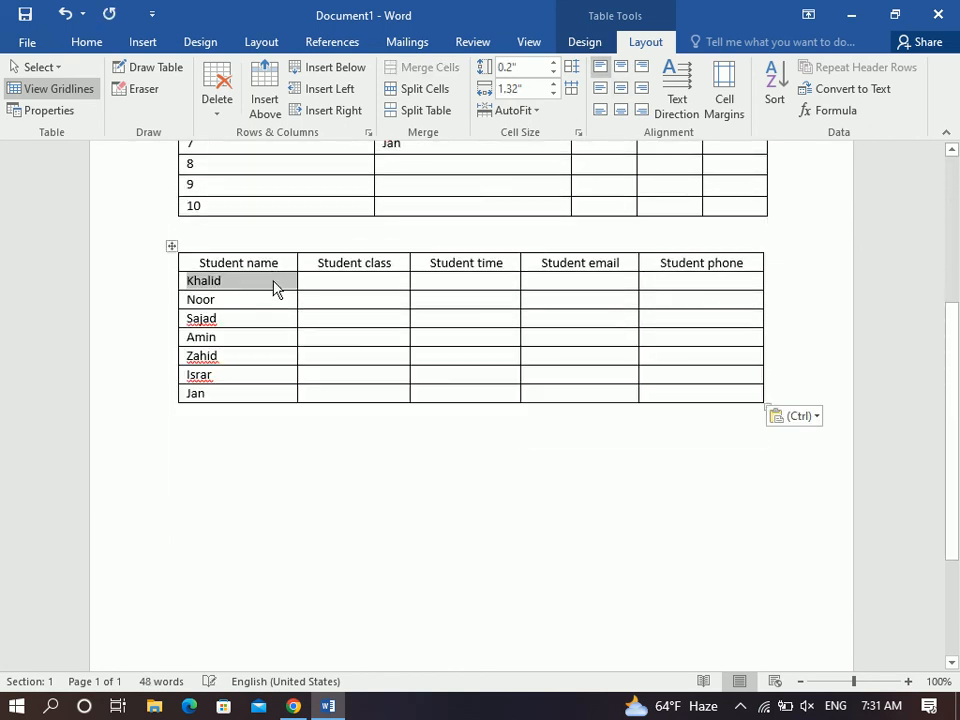
left_click(360, 362)
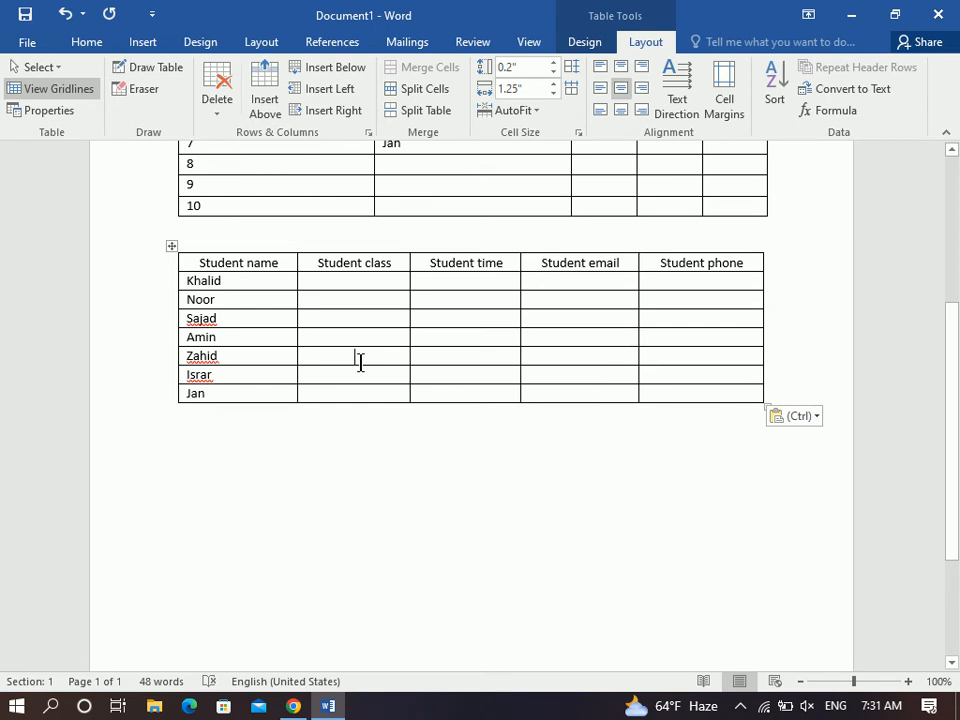
left_click(253, 392)
key("Tab")
left_click_drag(257, 249, 677, 275)
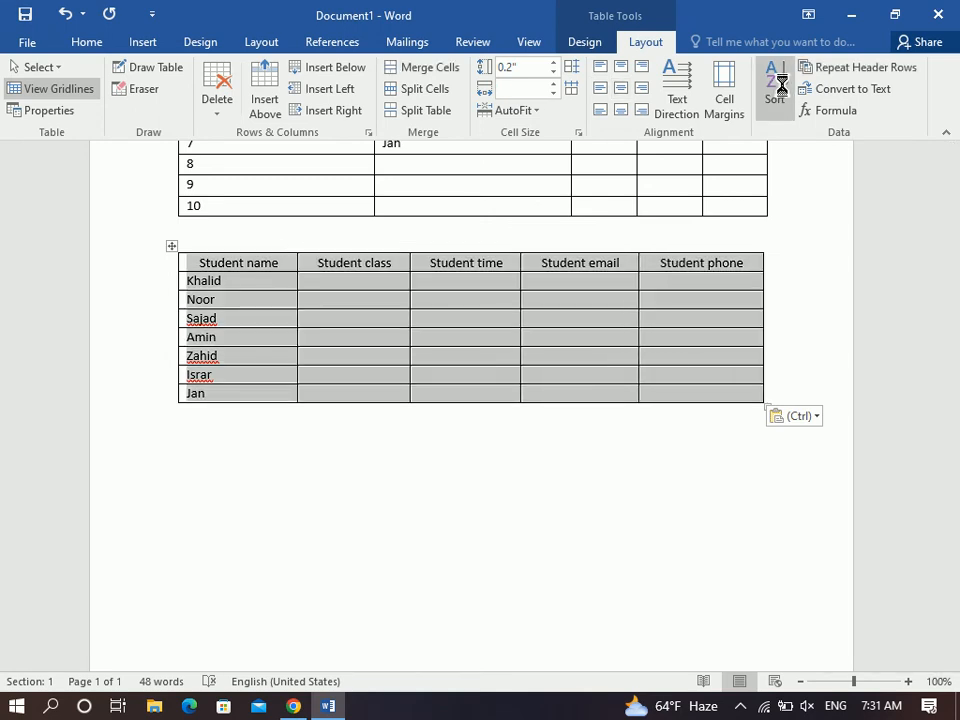
Sort the student table by Student name descending, so it runs Zahid down to Amin.
left_click(780, 92)
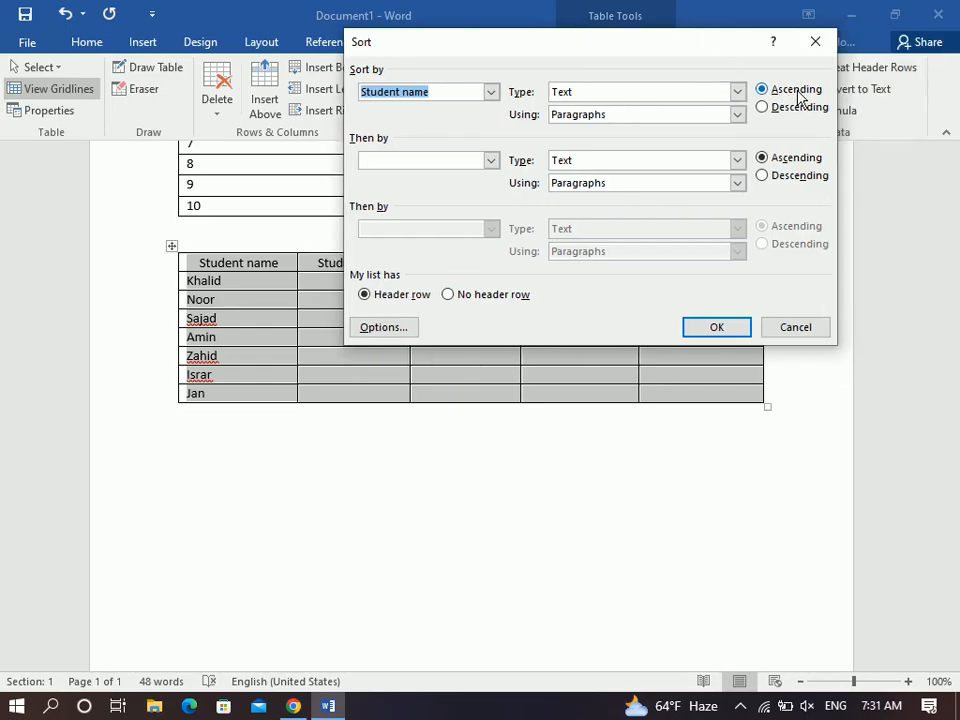
left_click(716, 327)
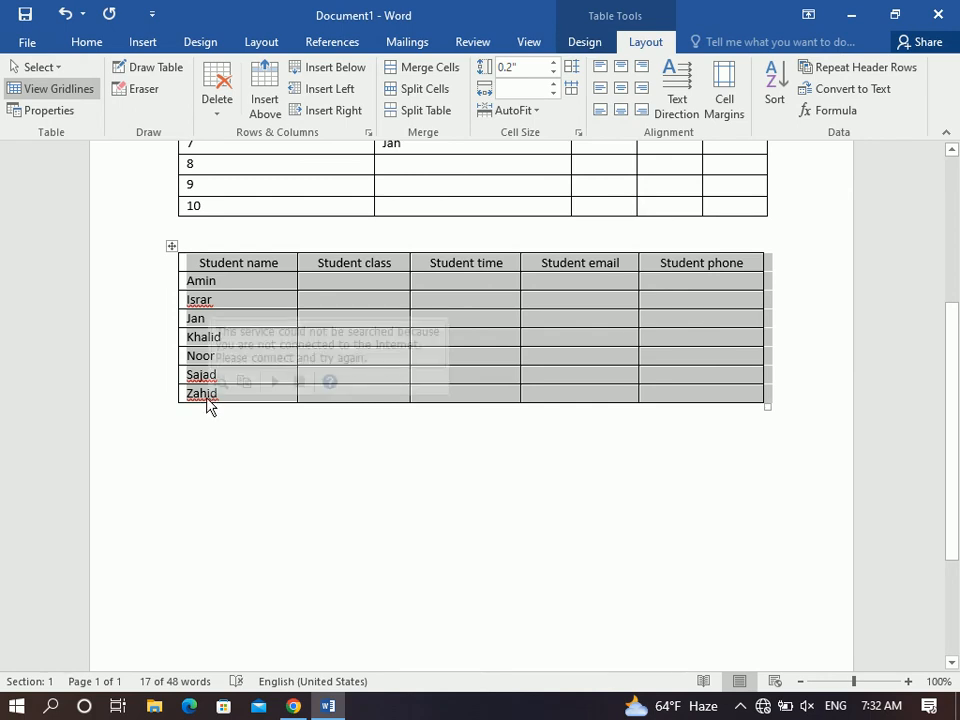
left_click(768, 73)
left_click(795, 107)
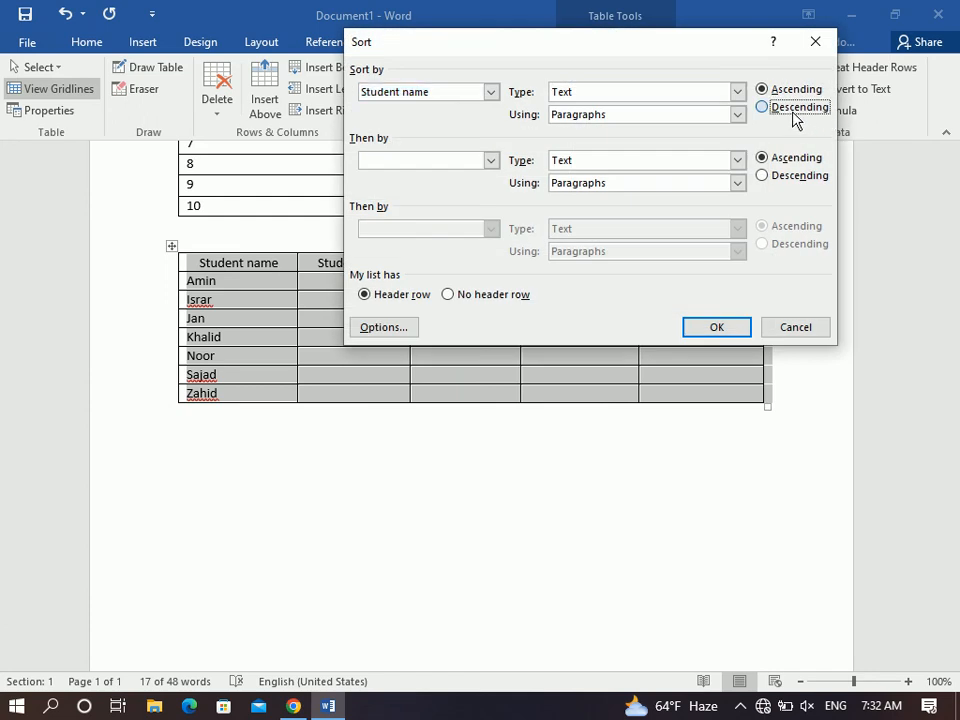
left_click(716, 328)
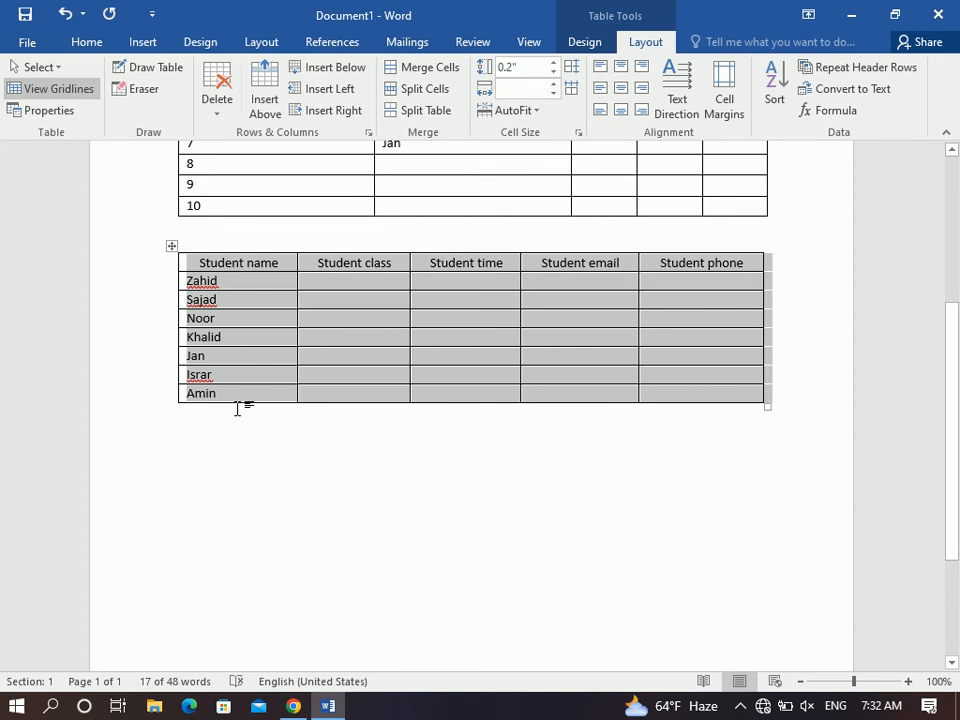
left_click(86, 42)
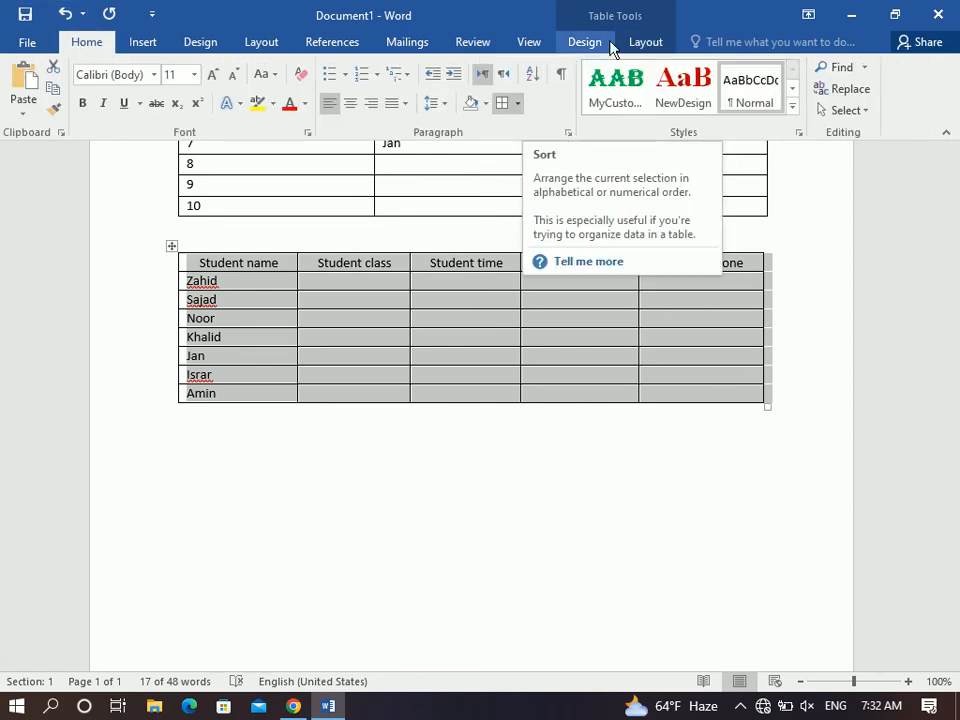
Shade the student table's header row tan, make it bold and enlarge its font.
left_click(660, 42)
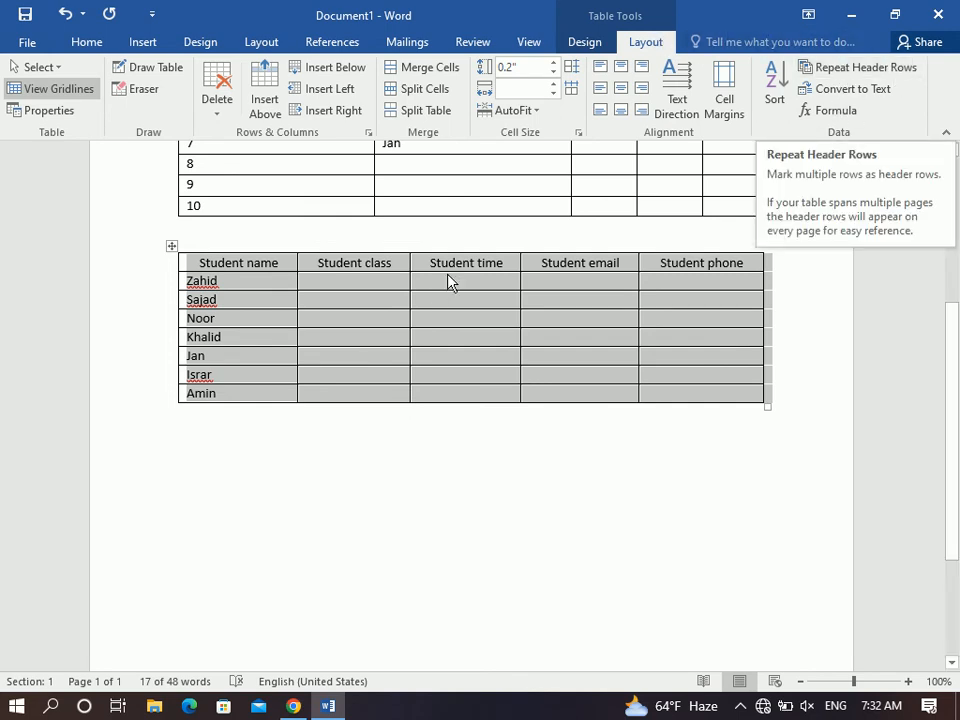
left_click(488, 278)
left_click_drag(731, 265, 216, 266)
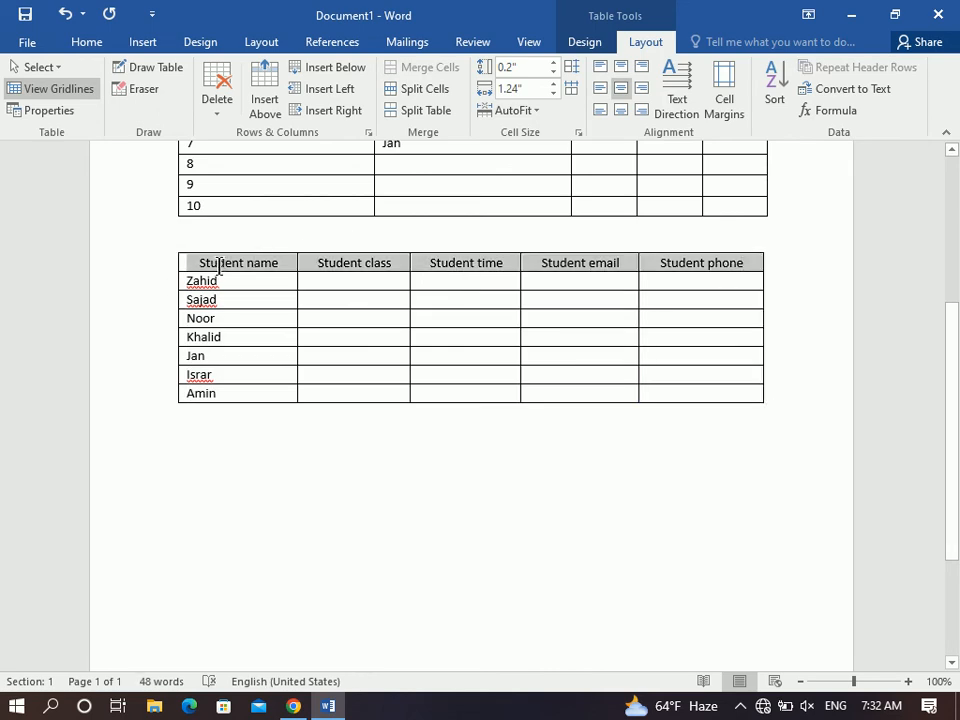
left_click(86, 42)
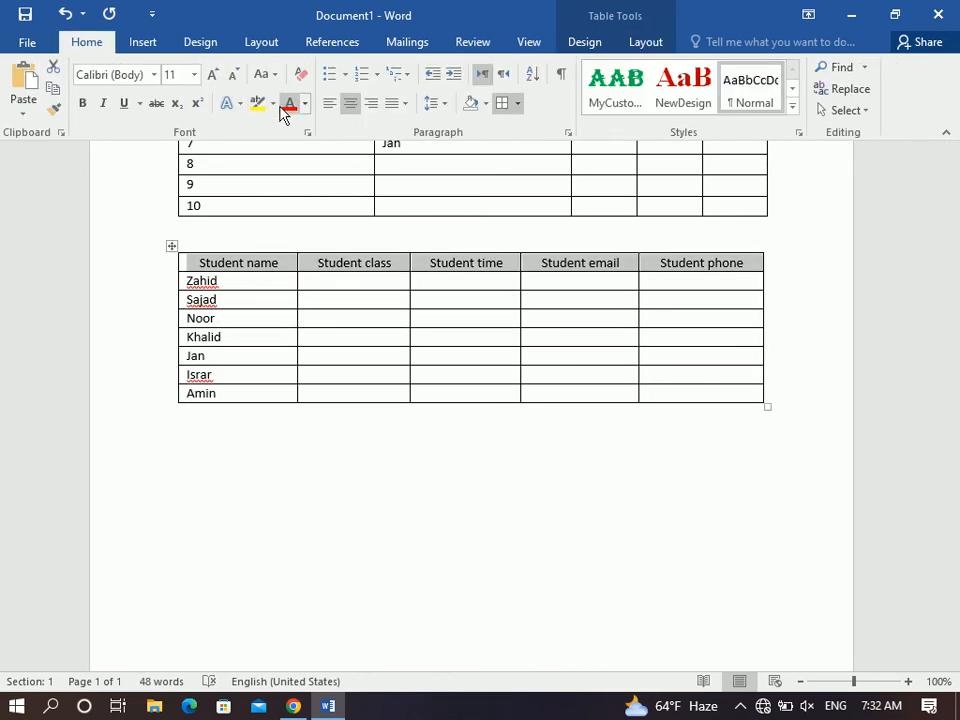
left_click(486, 103)
left_click(547, 184)
left_click(82, 103)
left_click(212, 76)
left_click(212, 76)
left_click(212, 76)
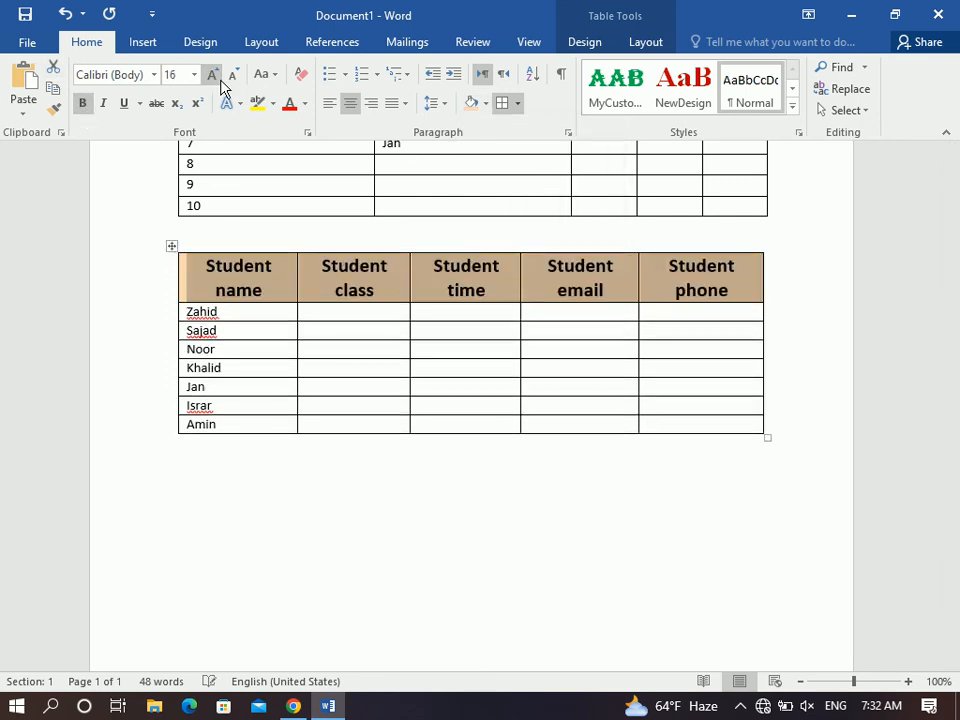
Widen the table to the right margin, set the header to 14 pt, and add a row at the end.
left_click_drag(765, 438, 801, 433)
left_click_drag(750, 283, 300, 268)
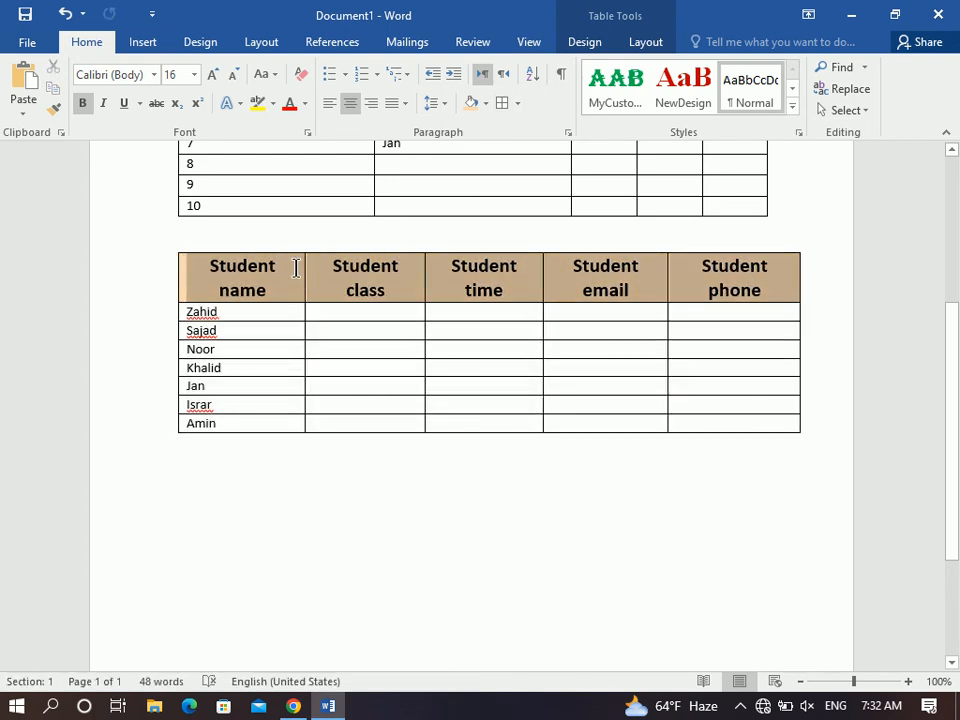
left_click(233, 75)
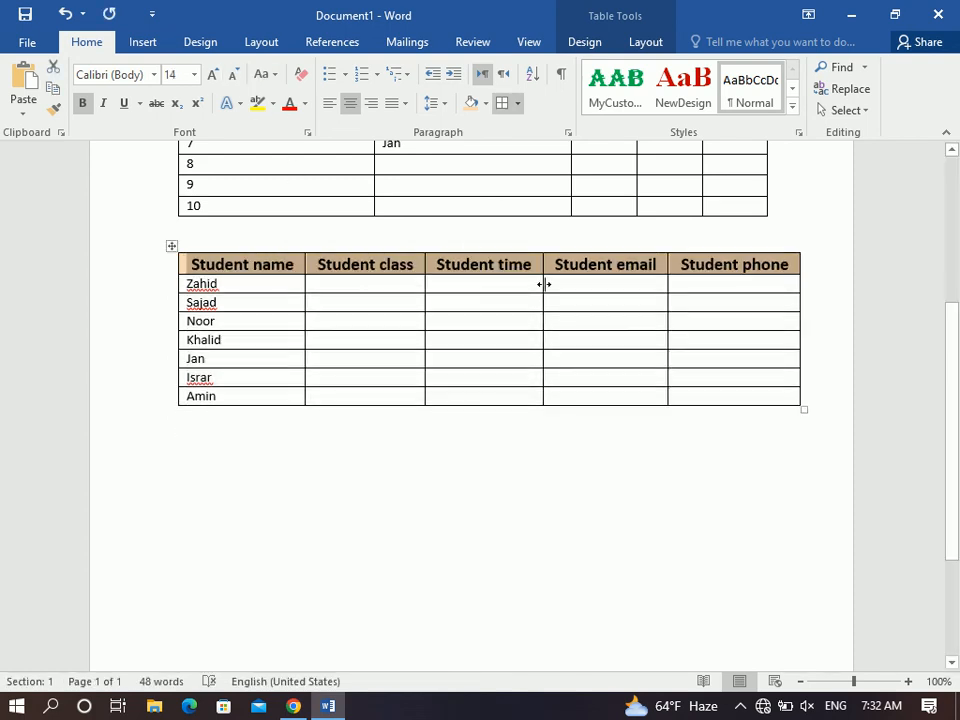
left_click(752, 394)
key("Tab")
key("Tab")
key("Tab")
key("Tab")
key("Tab")
key("Tab")
key("Tab")
key("Tab")
key("Tab")
key("Tab")
key("Tab")
key("Tab")
key("Tab")
key("Tab")
key("Tab")
key("Tab")
key("Tab")
key("Tab")
key("Tab")
key("Tab")
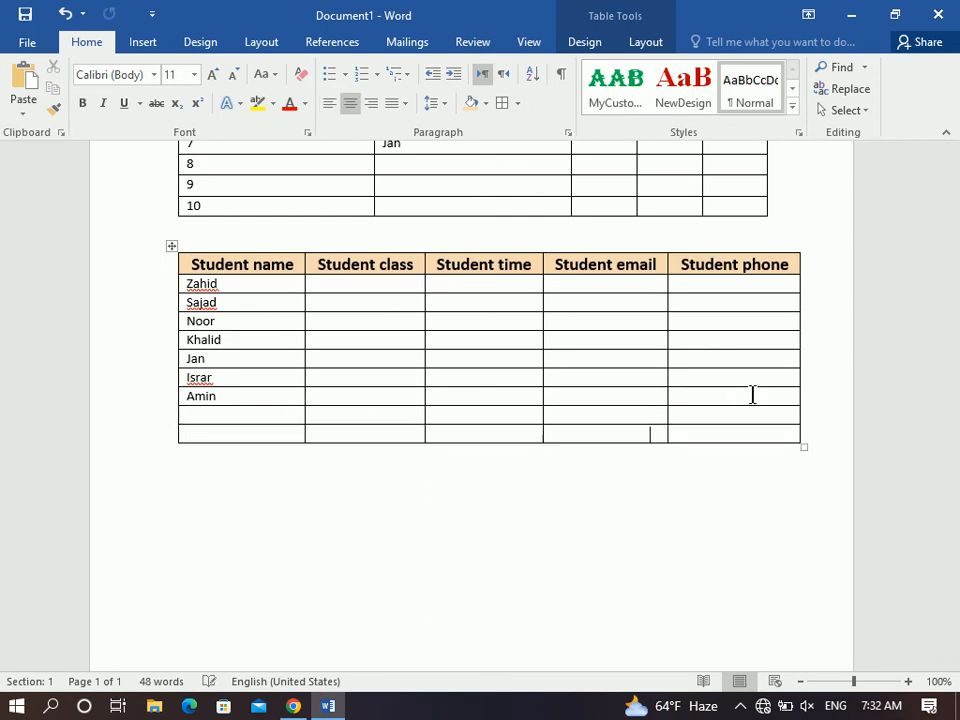
Add another empty row and set the header row to repeat on every page.
key("Tab")
key("Tab")
key("Tab")
key("Tab")
key("Tab")
key("Tab")
key("Tab")
key("Tab")
key("Tab")
key("Tab")
key("Tab")
key("Tab")
key("Tab")
key("Tab")
key("Tab")
key("Tab")
key("Tab")
key("Tab")
key("Tab")
key("Tab")
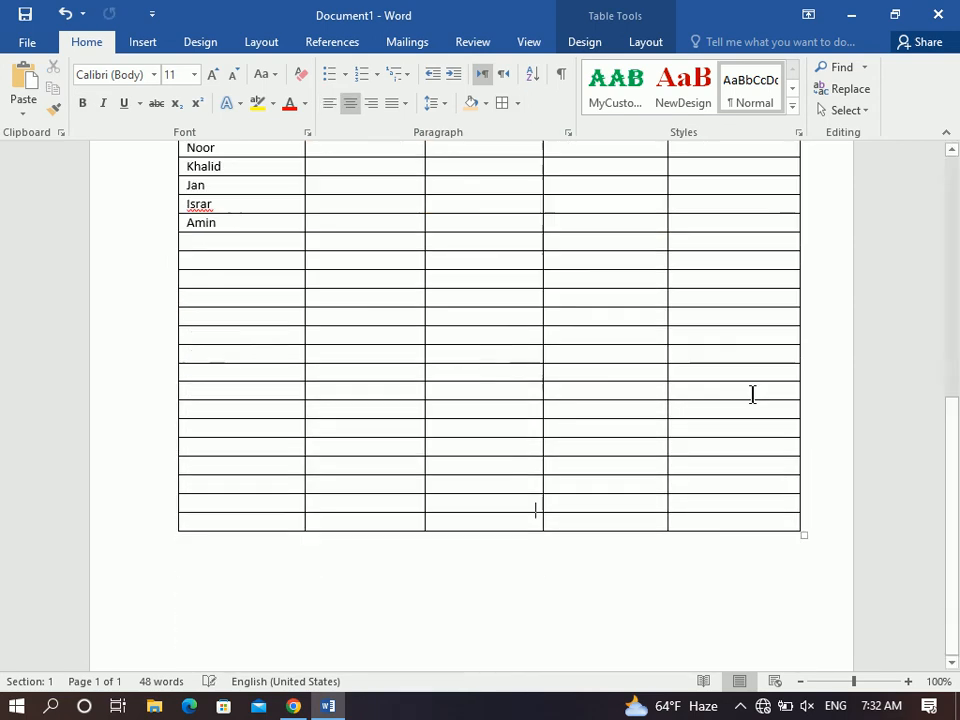
left_click_drag(956, 480, 957, 428)
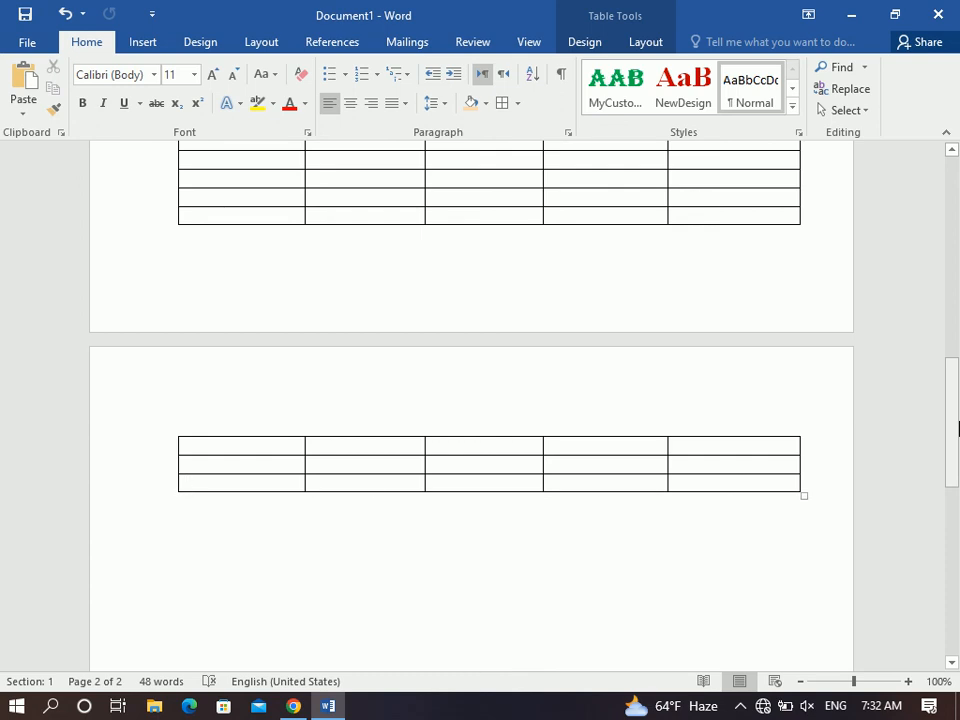
left_click_drag(957, 428, 958, 317)
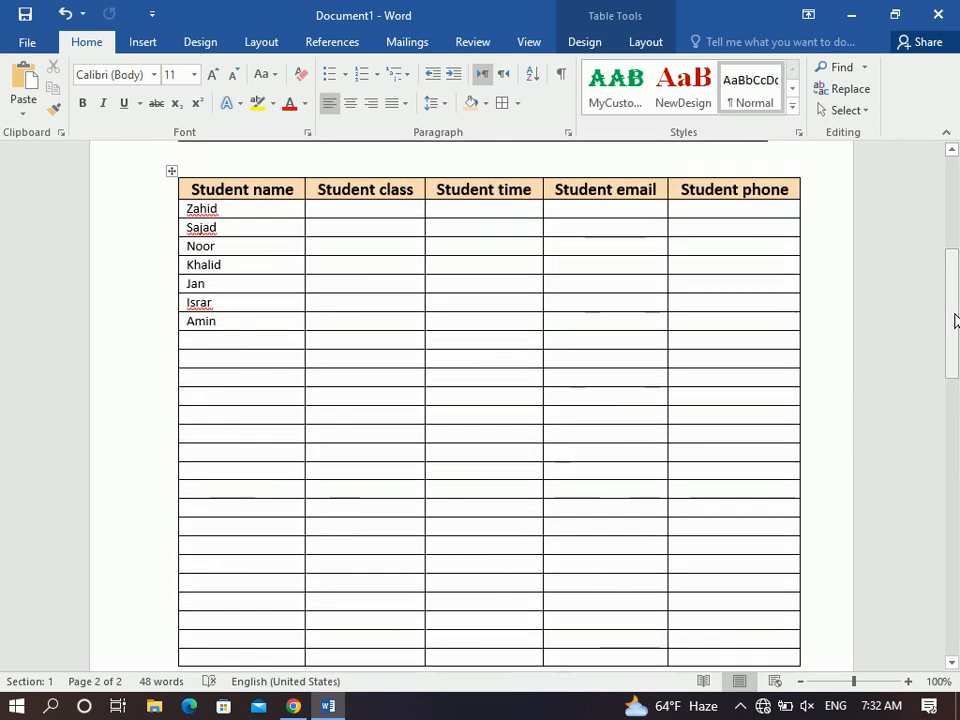
mouse_move(681, 189)
left_mouse_down()
mouse_move(244, 189)
mouse_move(246, 197)
left_mouse_up()
left_click(647, 41)
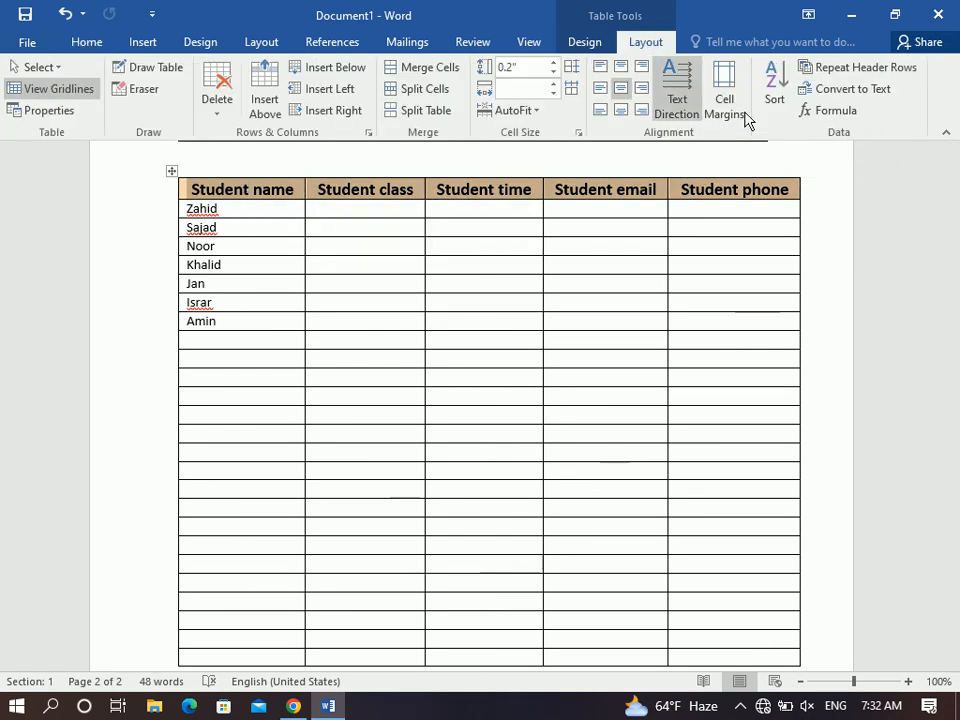
left_click(832, 70)
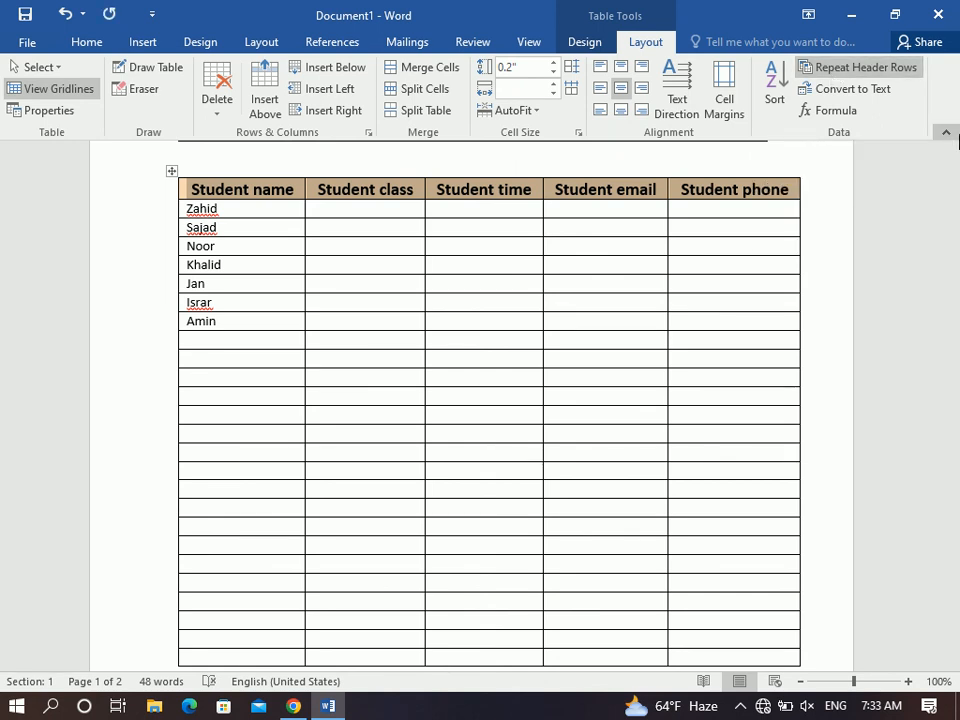
Extend the table with blank rows onto the next page, then create a new blank document.
left_click_drag(954, 335, 957, 413)
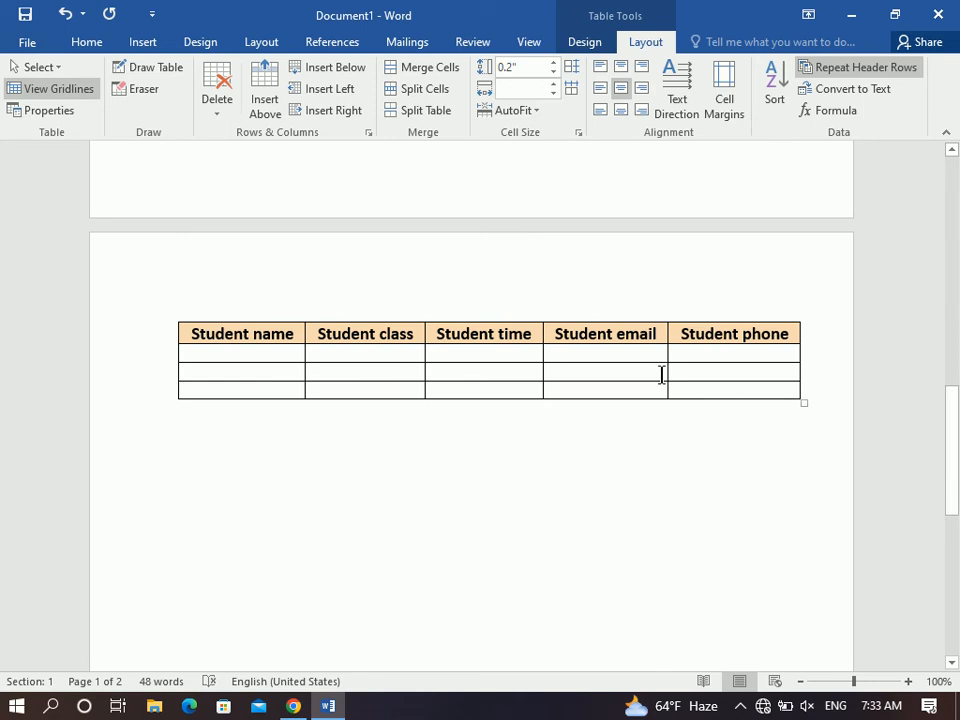
left_click(707, 393)
key("Tab")
key("Tab")
key("Tab")
key("Tab")
key("Tab")
key("Tab")
key("Tab")
key("Tab")
key("Tab")
key("Tab")
key("Tab")
key("Tab")
key("Tab")
key("Tab")
key("Tab")
key("Tab")
key("Tab")
key("Tab")
key("Tab")
key("Tab")
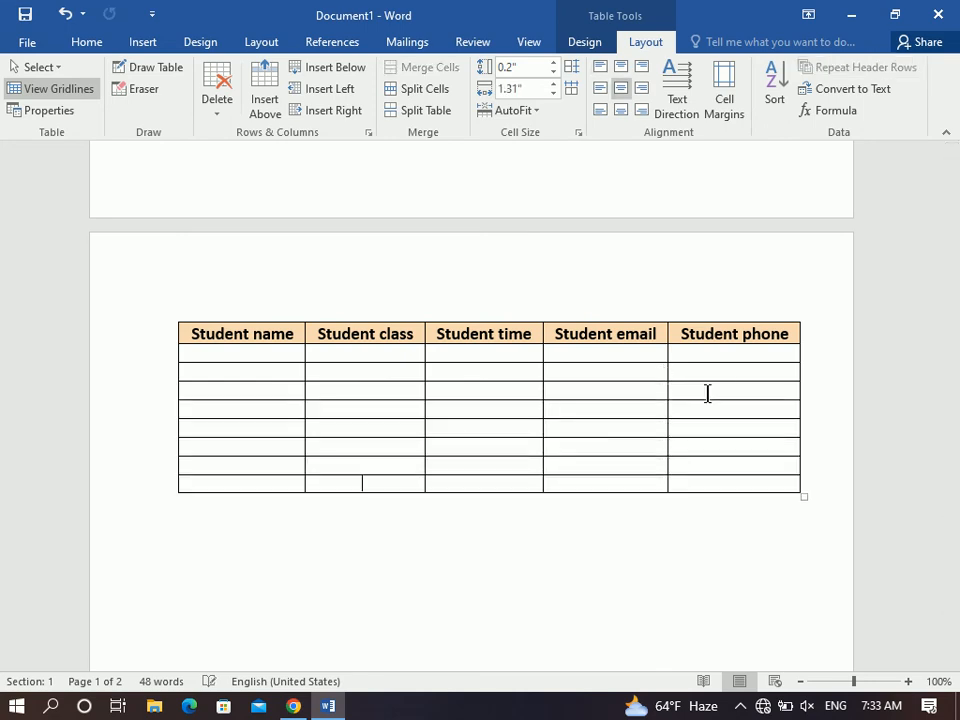
key("Tab")
key("Tab")
key("Tab")
key("Tab")
key("Tab")
key("Tab")
key("Tab")
key("Tab")
key("Tab")
key("Tab")
key("Tab")
key("Tab")
key("Tab")
key("Tab")
key("Tab")
key("Tab")
key("Tab")
key("Tab")
key("Tab")
key("Tab")
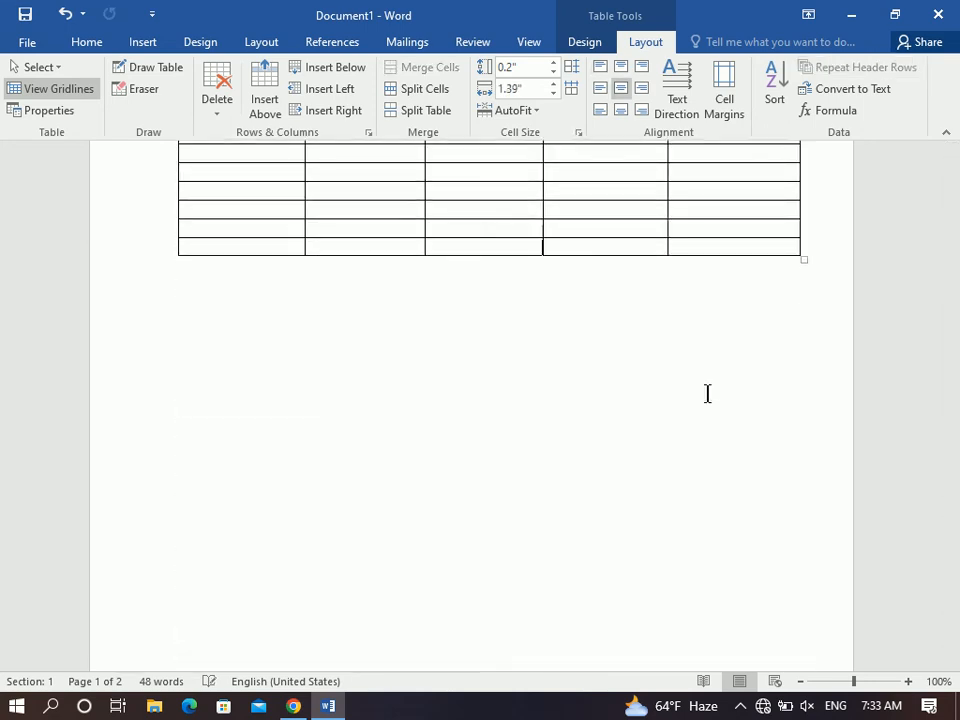
key("Tab")
key("Tab")
key("Tab")
key("Tab")
key("Tab")
key("Tab")
key("Tab")
key("Tab")
key("Tab")
key("Tab")
key("Tab")
key("Tab")
key("Tab")
key("Tab")
key("Tab")
key("Tab")
key("Tab")
key("Tab")
key("Tab")
key("Tab")
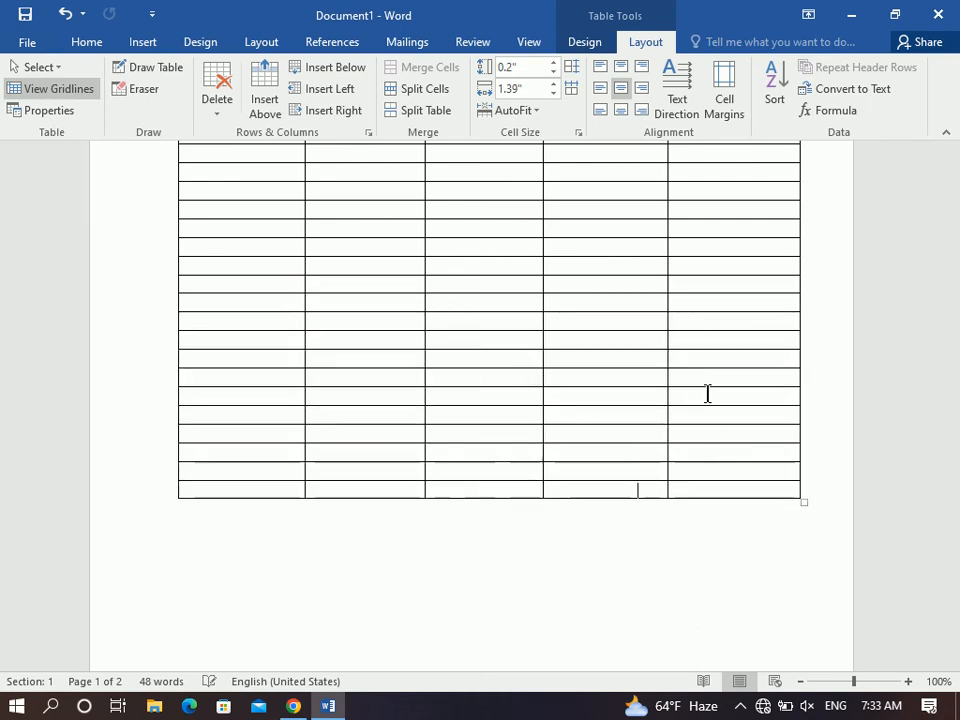
key("Tab")
key("Tab")
key("Tab")
key("Tab")
key("Tab")
key("Tab")
key("Tab")
key("Tab")
key("Tab")
key("Tab")
key("Tab")
key("Tab")
key("Tab")
key("Tab")
key("Tab")
key("Tab")
key("Tab")
key("Tab")
key("Tab")
key("Tab")
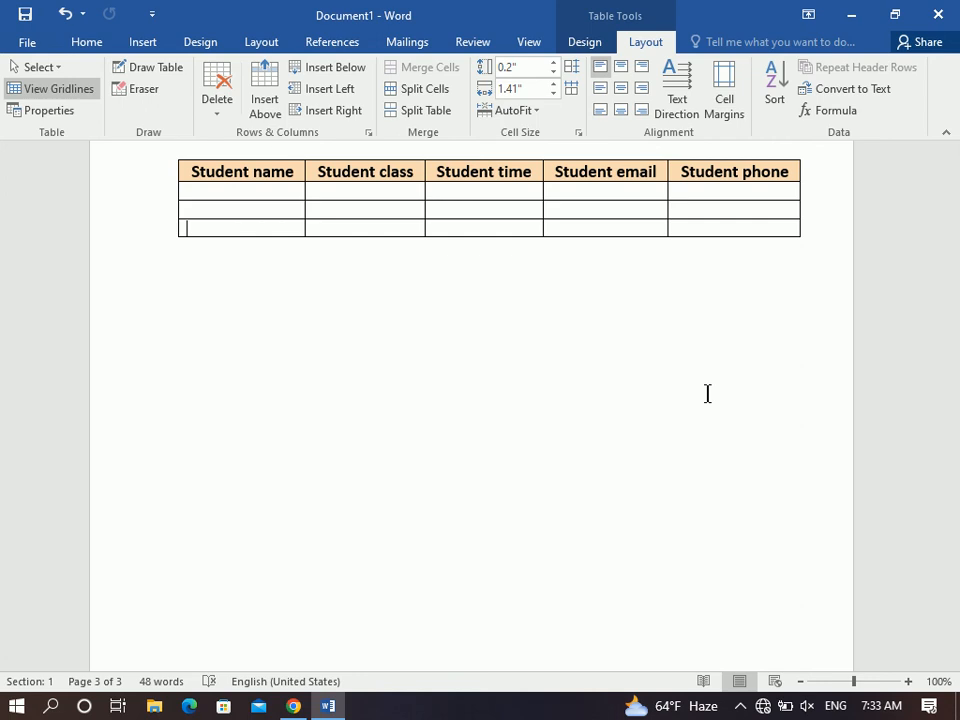
left_click_drag(957, 536, 958, 198)
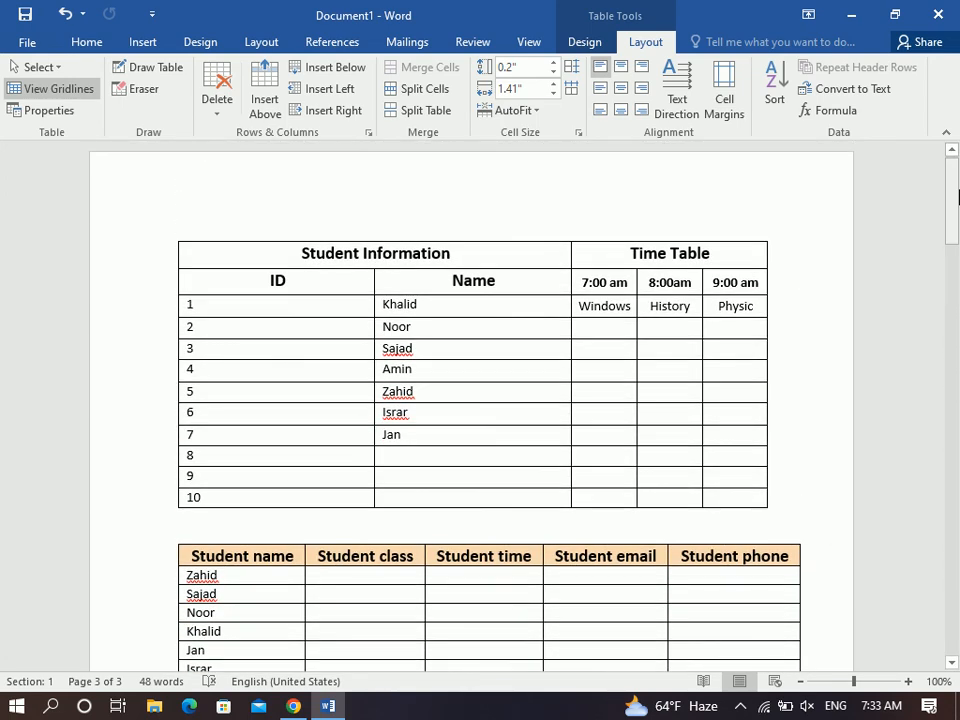
key("ctrl+n")
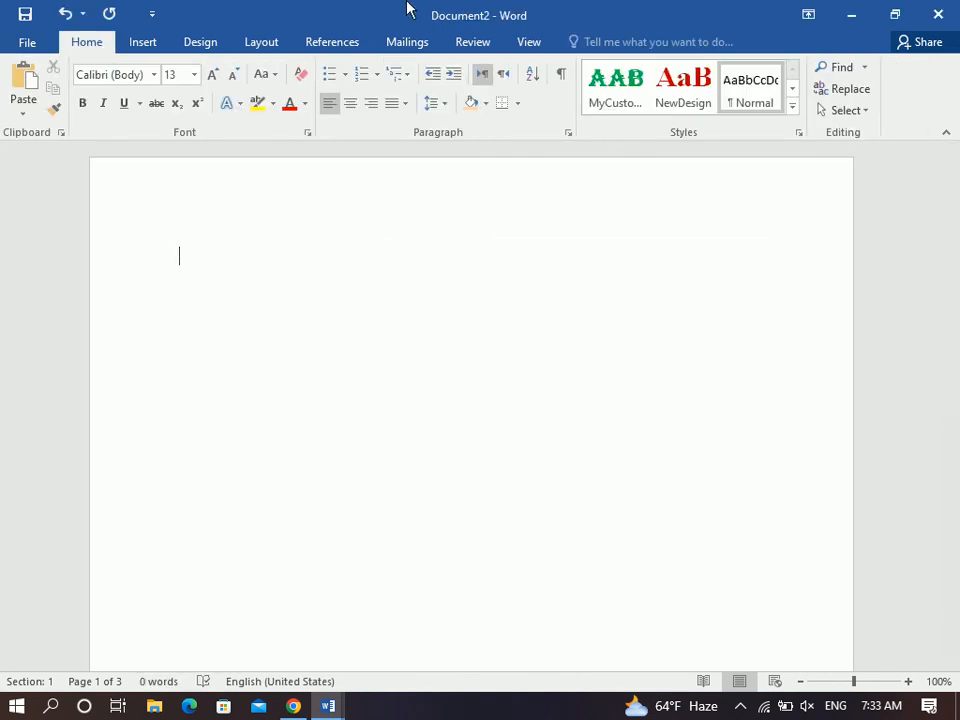
Insert a 2x5 table and type the headings Name and Class.
left_click(131, 48)
left_click(66, 100)
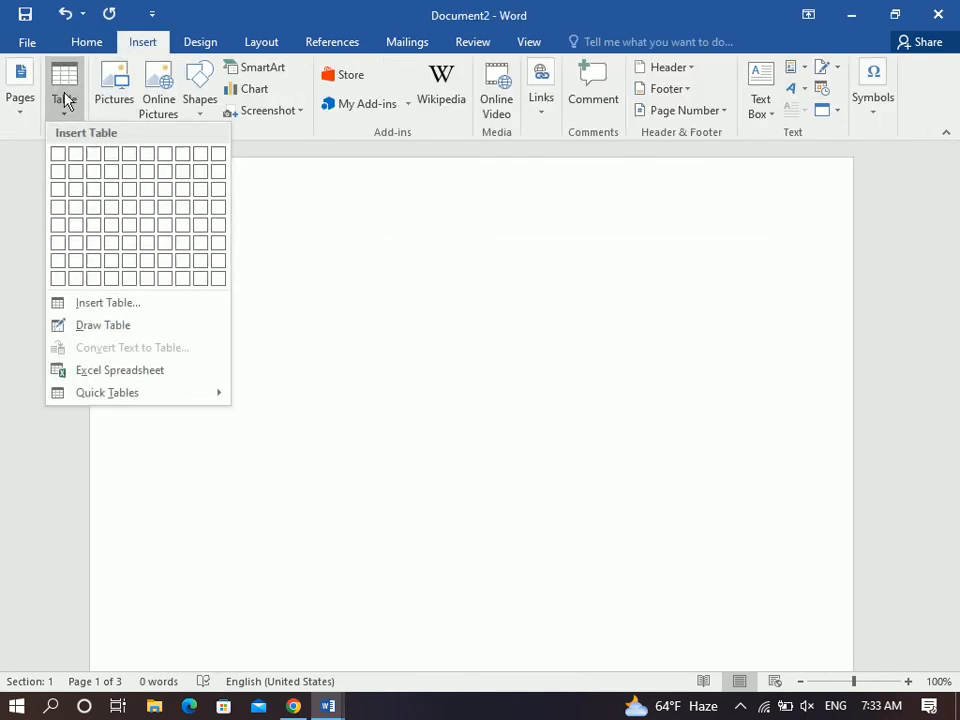
left_click(75, 234)
type("Name")
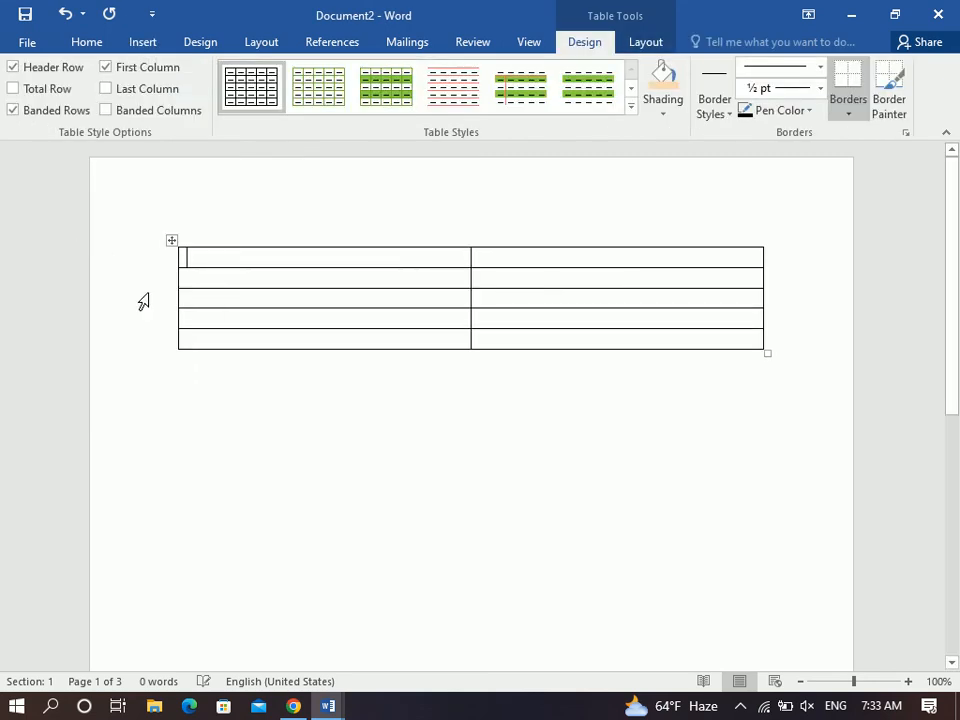
key("Tab")
type("Class")
key("Tab")
Fill in the rows Ahmad DIT and Ali DEL.
type("Ahmad")
key("Tab")
type("DIT")
key("Tab")
type("d")
key("BackSpace")
type("Ali")
key("Tab")
type("DEL")
key("Tab")
Fill in the rows Jan MOS and Khan DEL.
type("Jan")
key("Tab")
type("MOS")
key("Tab")
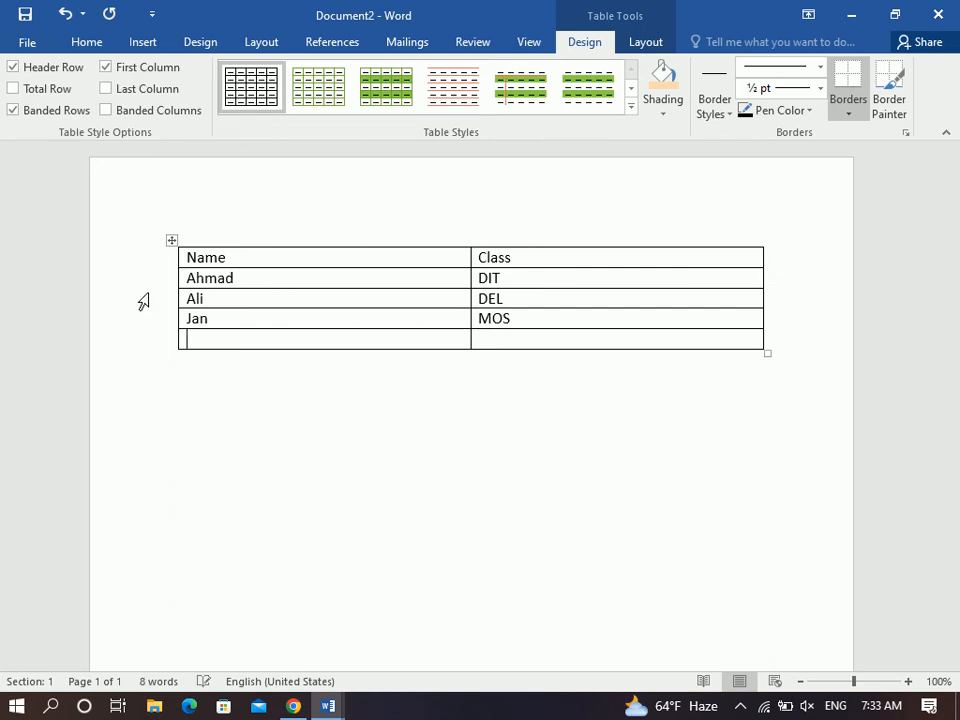
type("Khan")
key("Tab")
type("DEL")
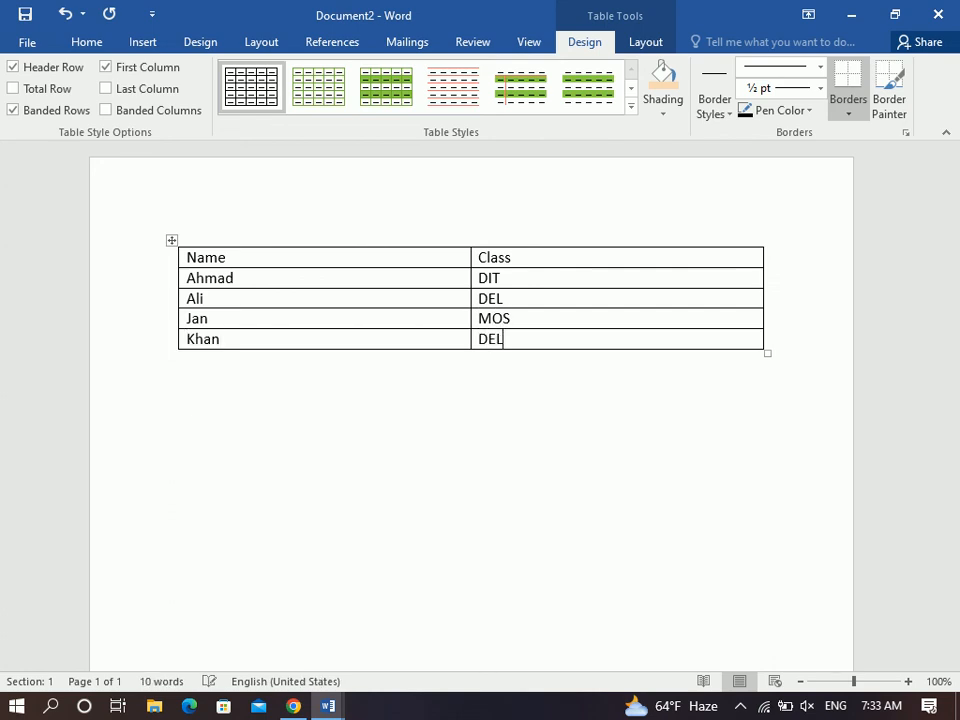
Convert the whole Name/Class table to text, using tabs as separators.
left_click(171, 240)
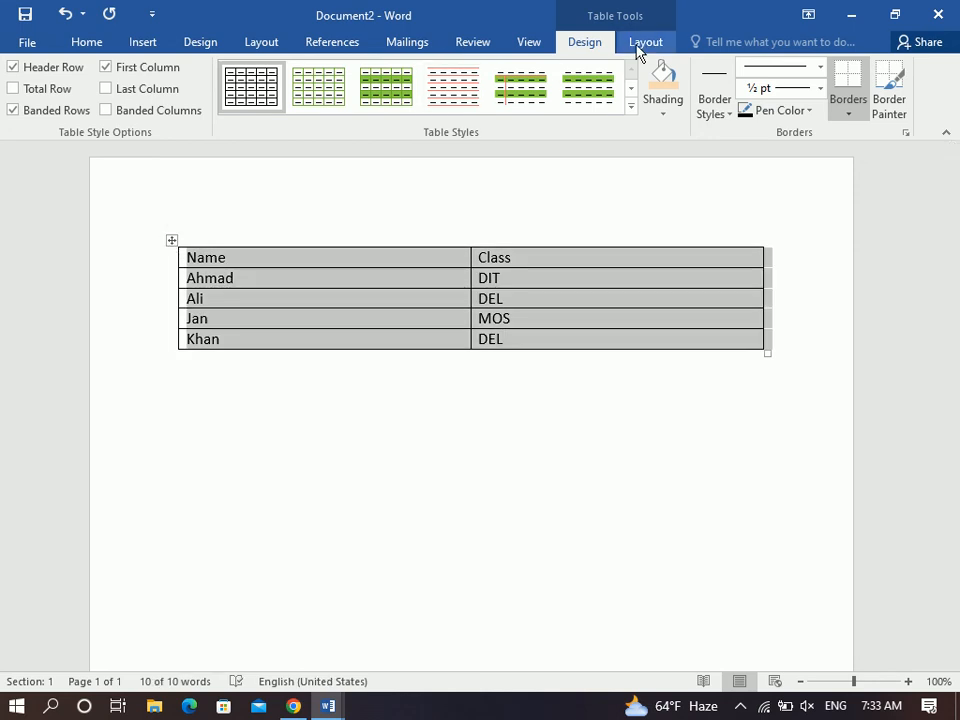
left_click(640, 45)
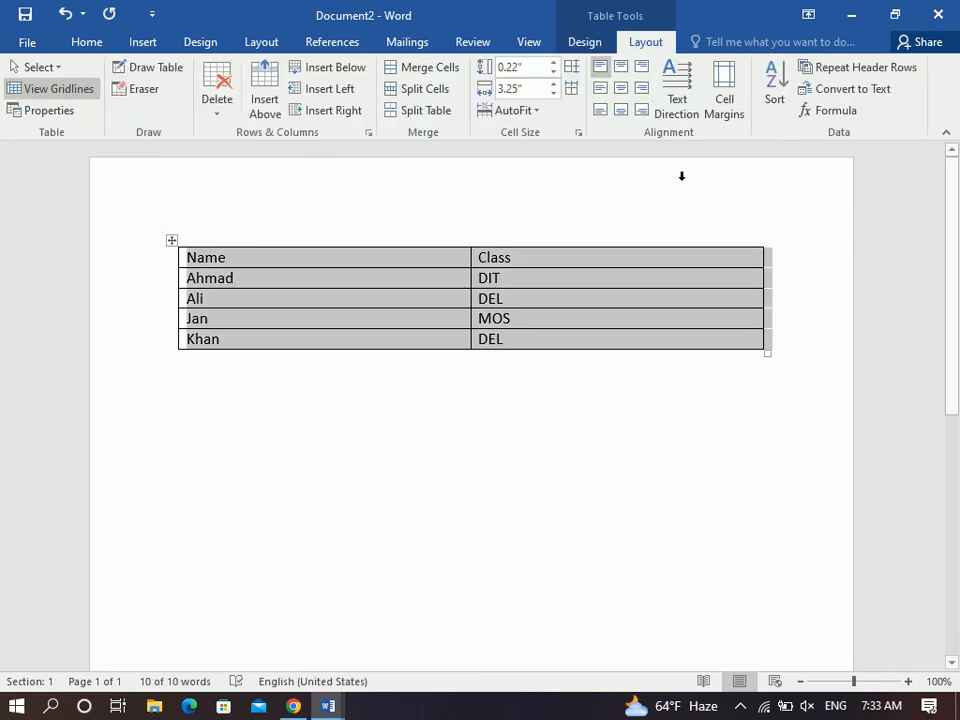
left_click(841, 90)
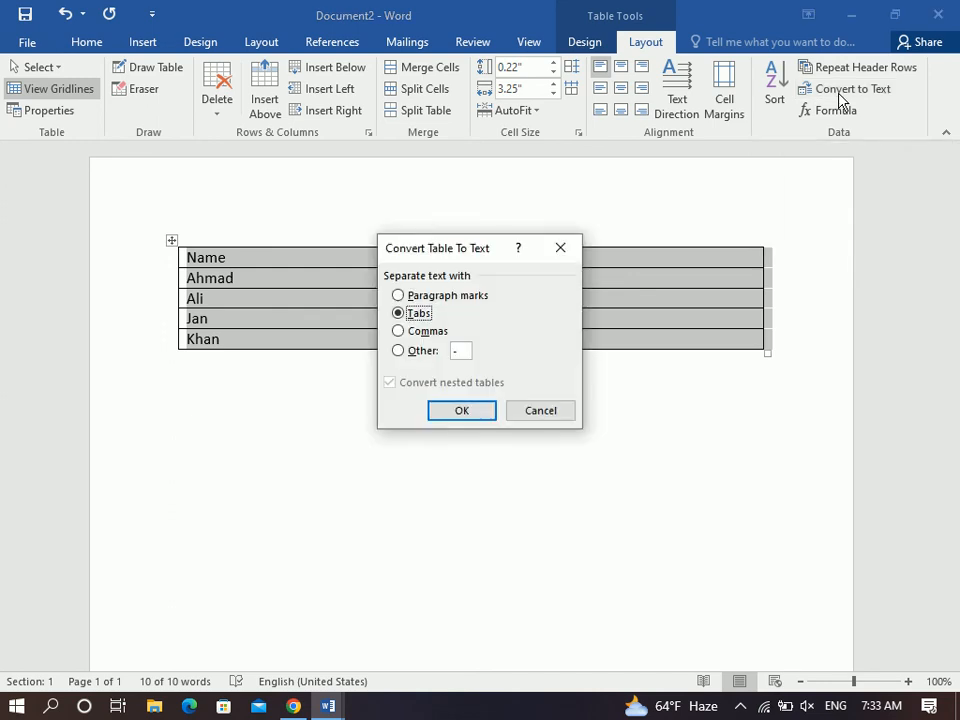
left_click(433, 411)
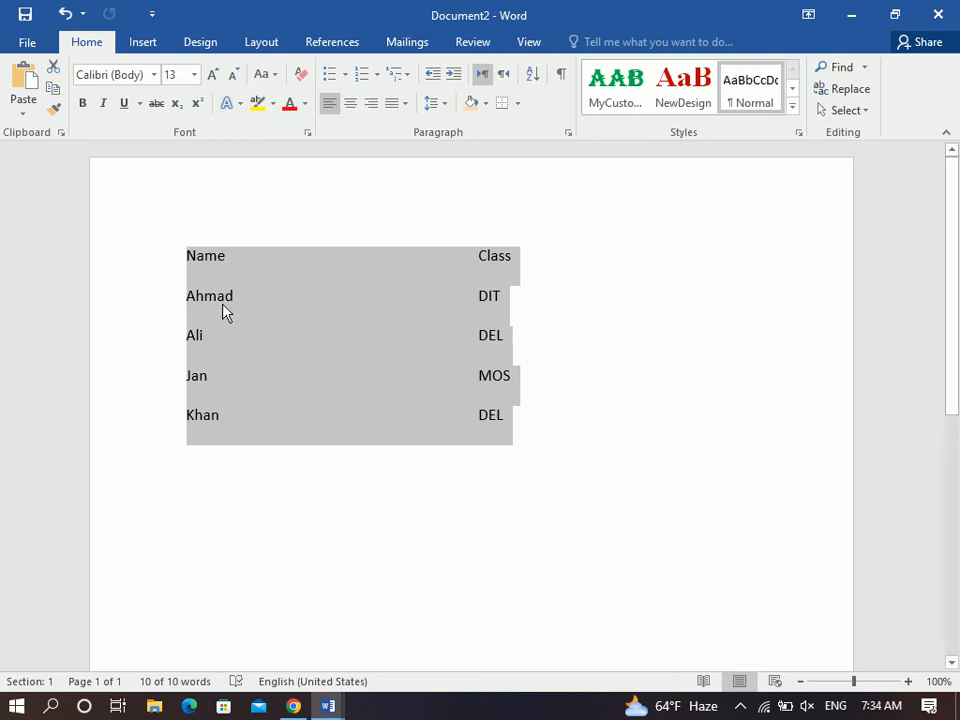
Convert the selected tab-separated text into a two-column table.
left_click(150, 48)
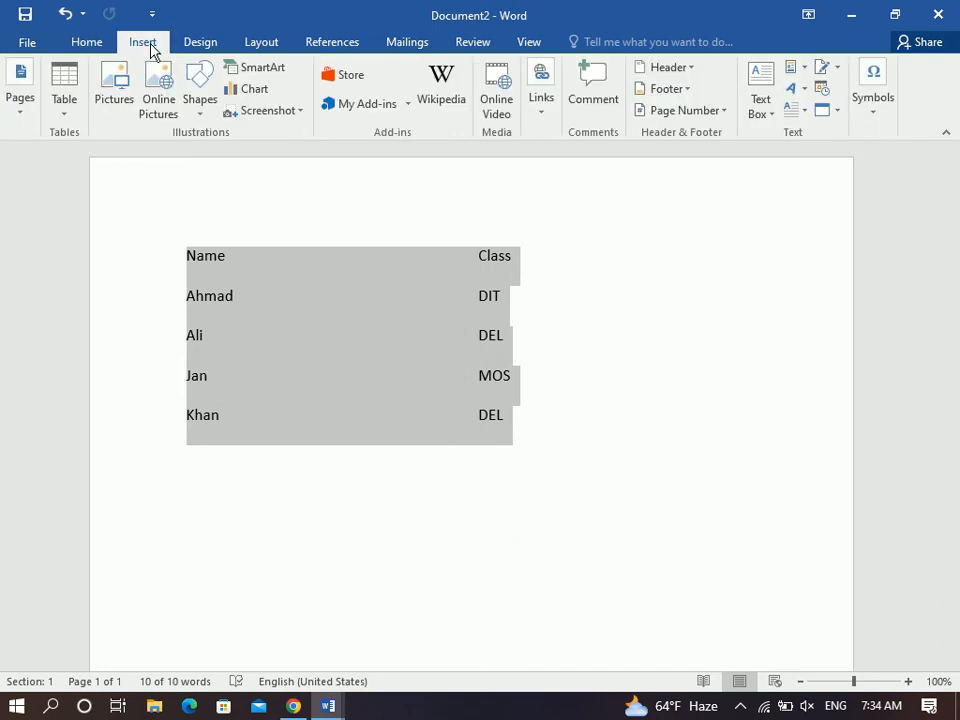
left_click(60, 100)
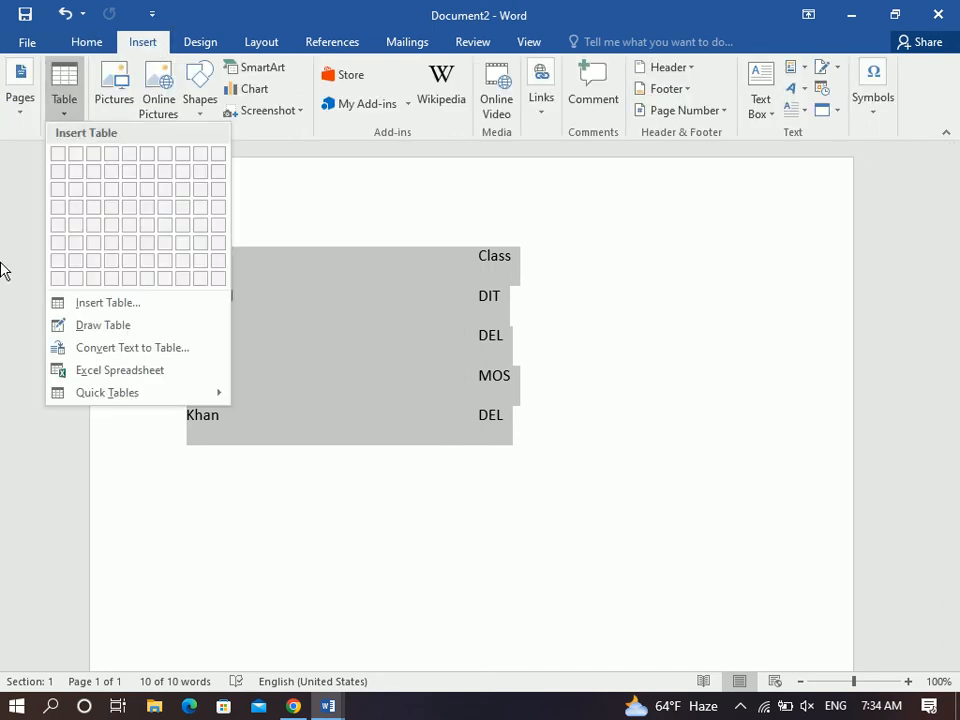
left_click(107, 352)
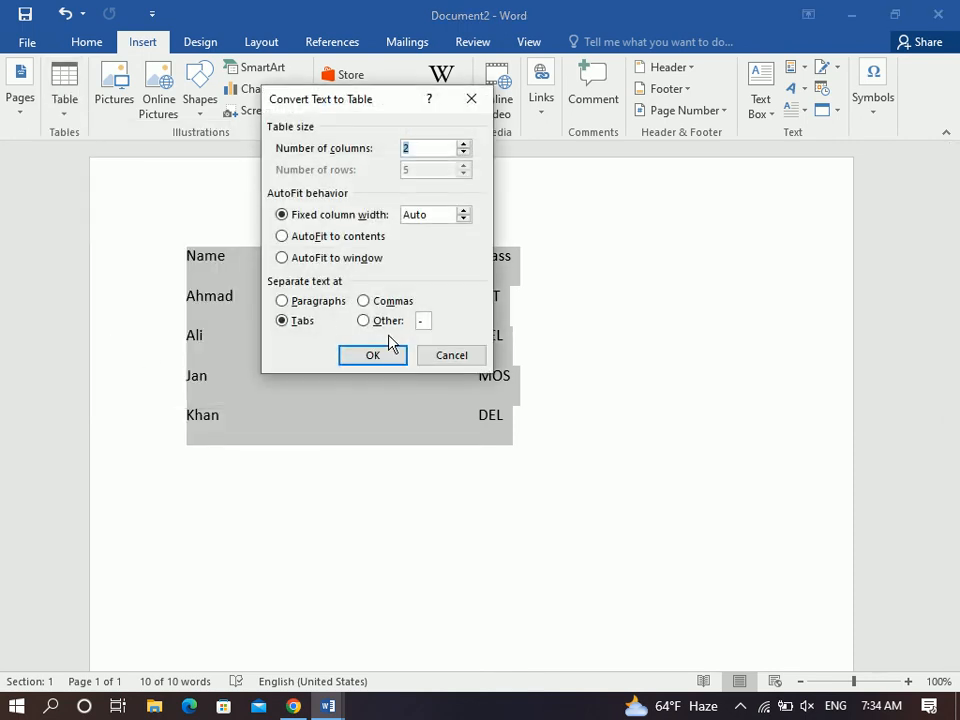
left_click(385, 354)
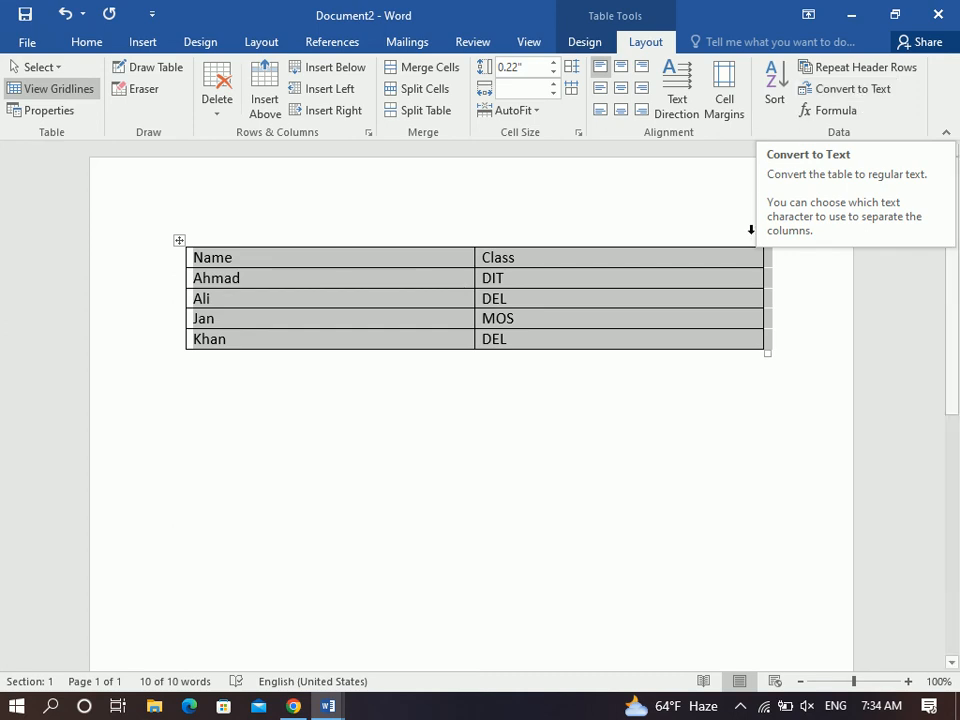
Add three columns to the right of the table, headed Fee, Admission and Total.
left_click(722, 281)
left_click(765, 241)
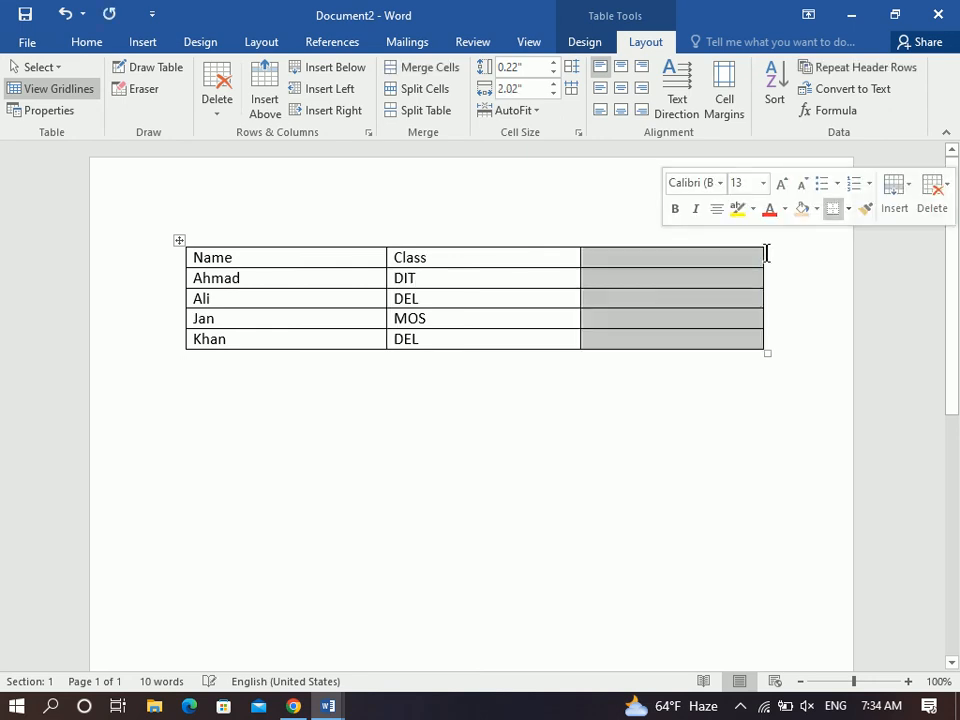
left_click(765, 241)
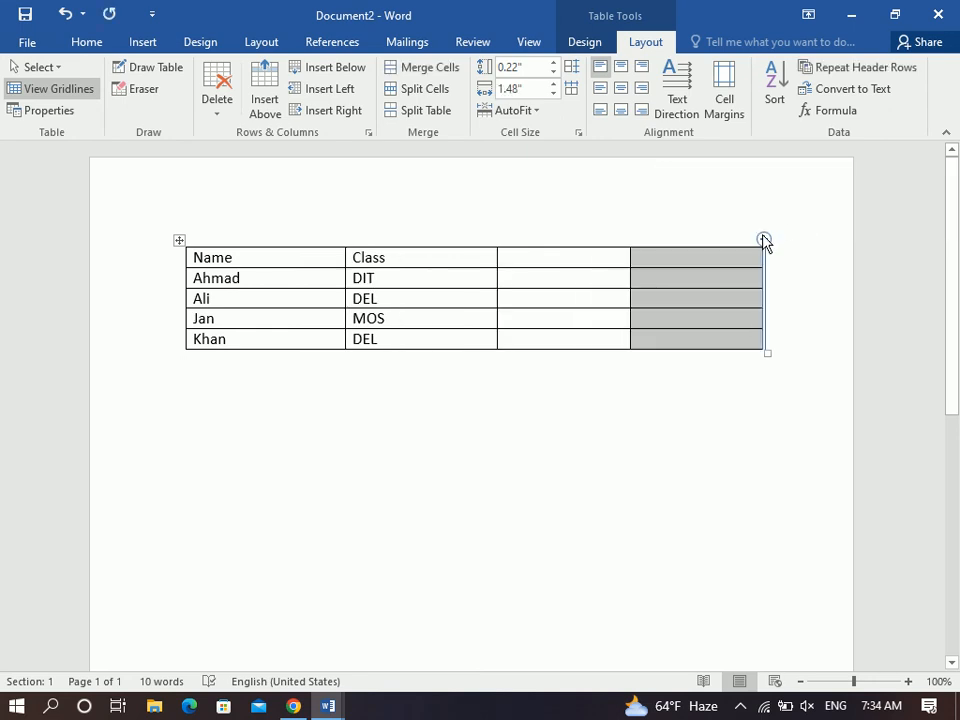
left_click(765, 243)
left_click(484, 260)
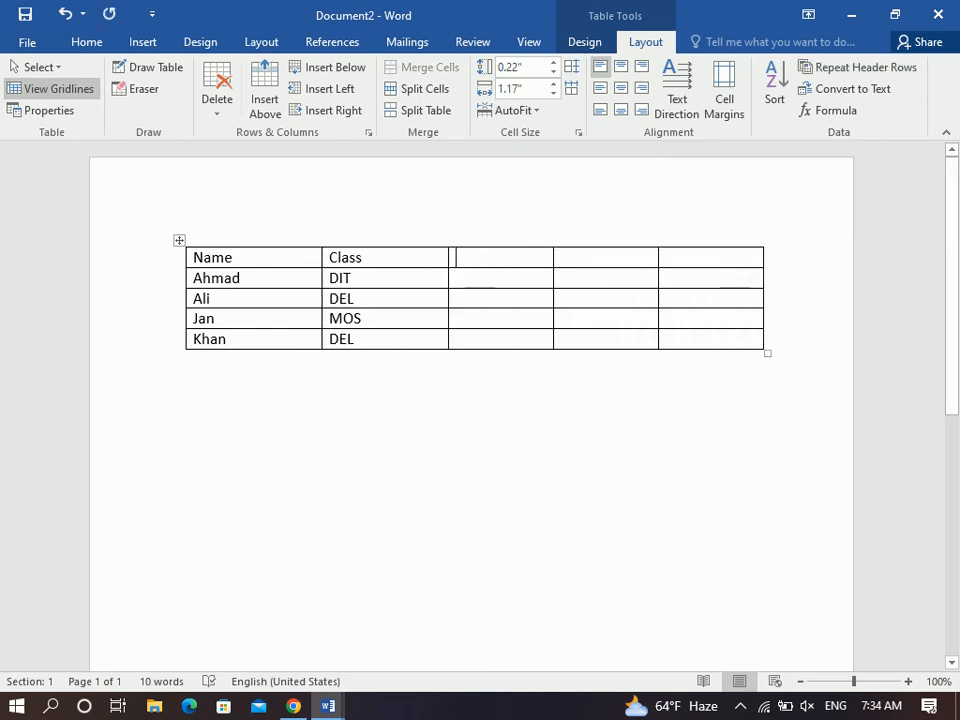
type("fEE")
key("Tab")
type("Admission")
key("Tab")
type("Total")
Enter 4000 as Ahmad's fee and 4000 as his admission.
key("Tab")
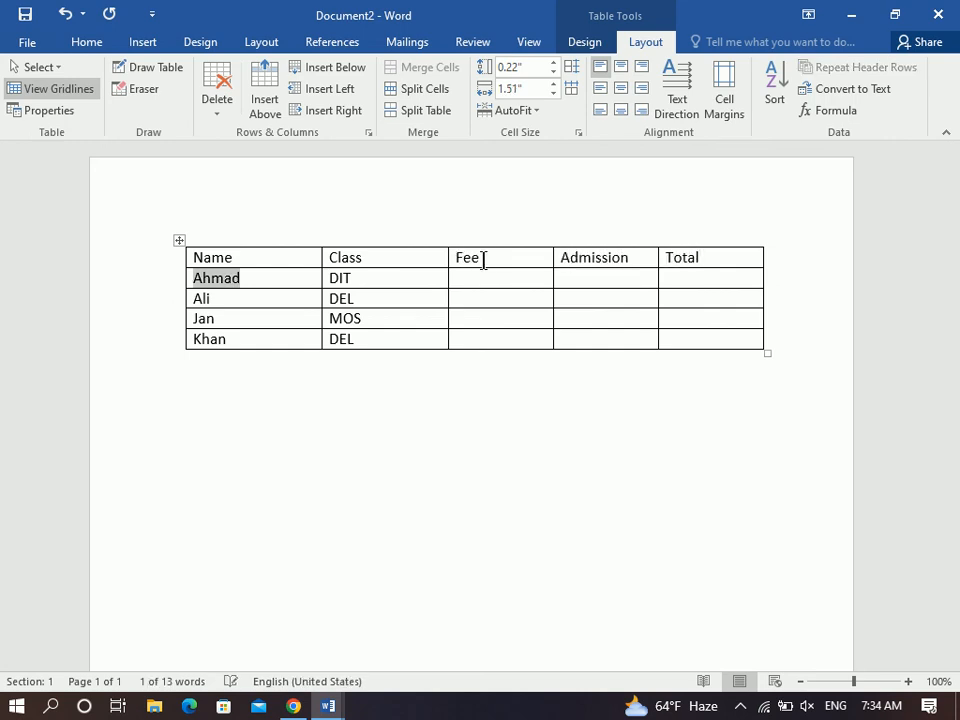
key("Tab")
key("Tab")
type("4000")
key("Tab")
type("4000")
key("Tab")
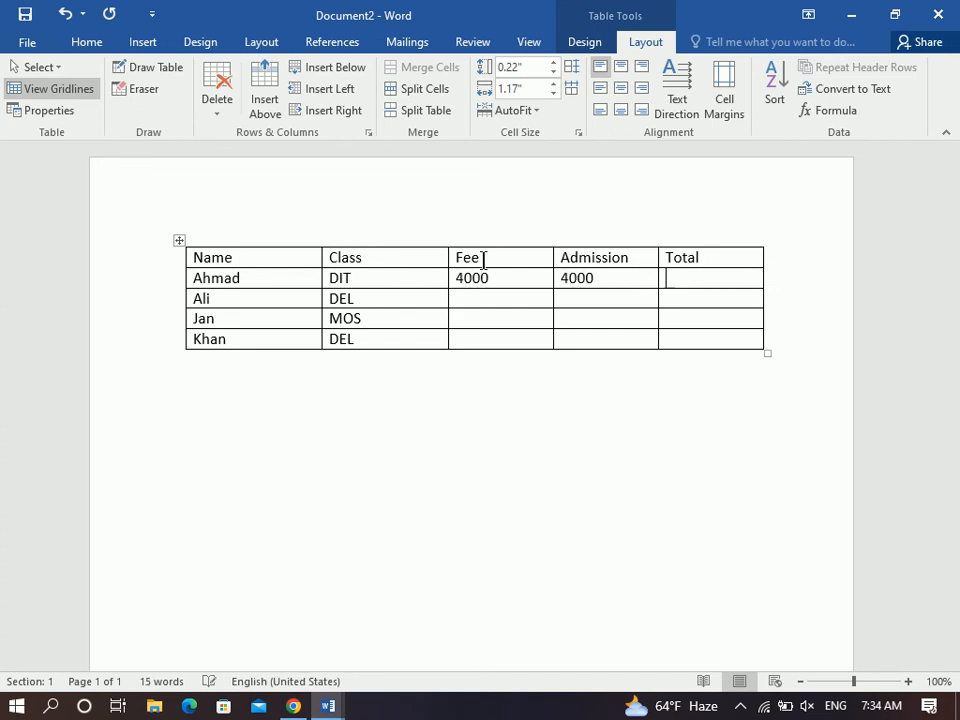
left_click_drag(461, 276, 636, 276)
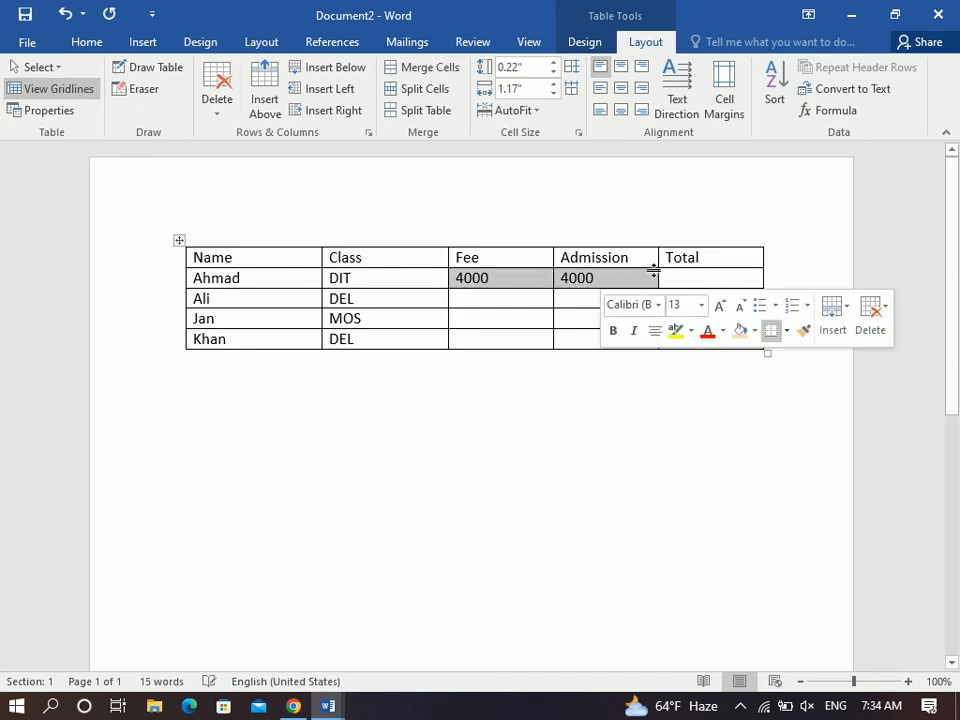
left_click(684, 279)
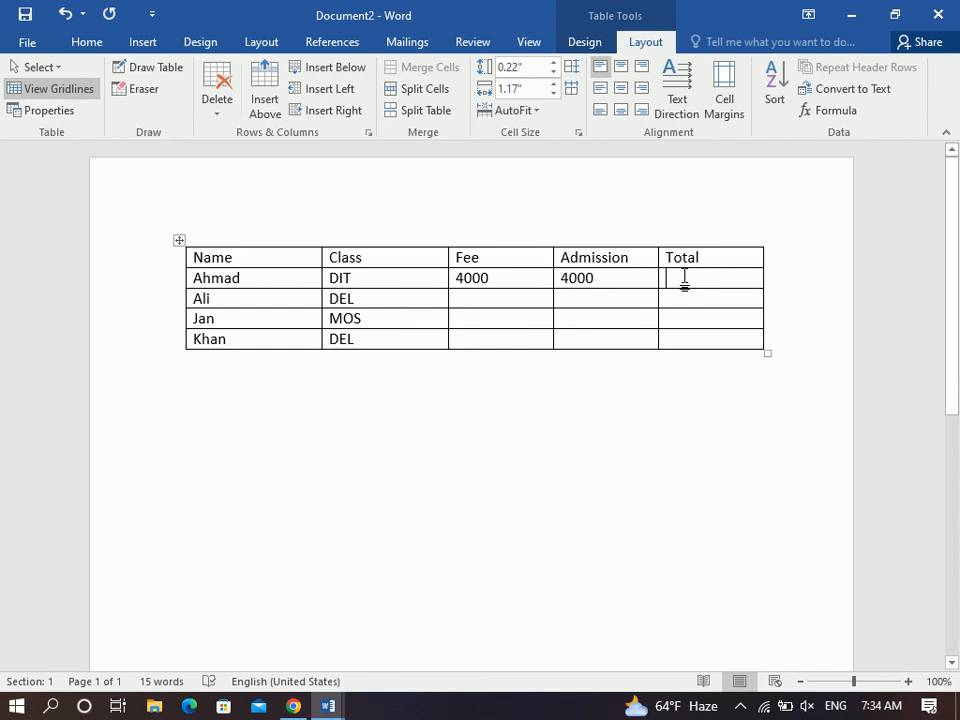
Insert a =SUM(LEFT) formula in Ahmad's Total cell, giving 8000.
left_click(833, 111)
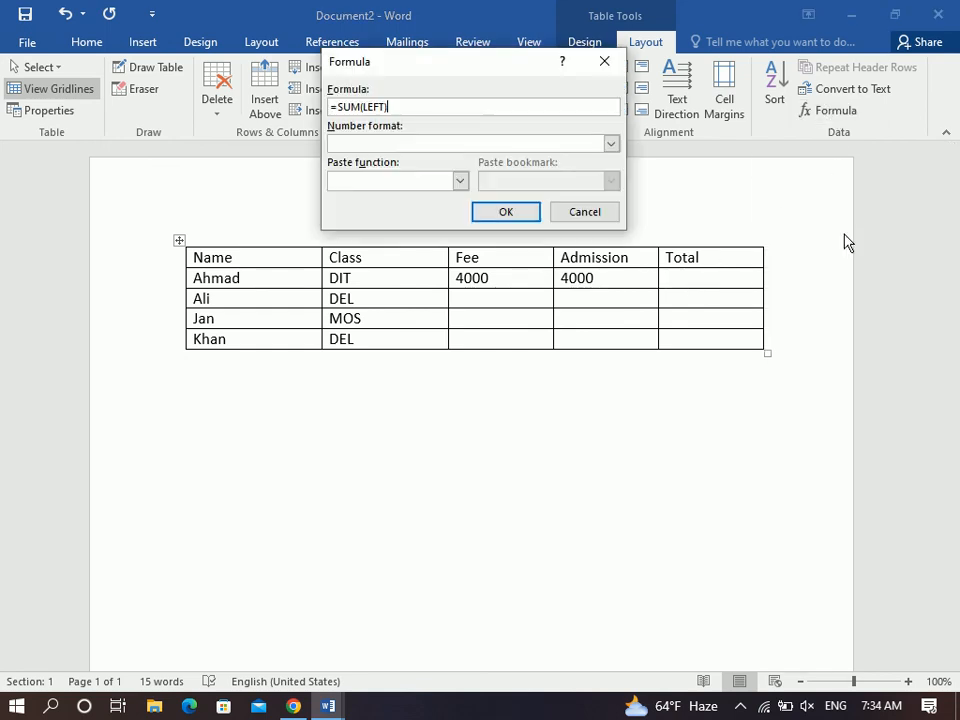
left_click_drag(401, 64, 515, 64)
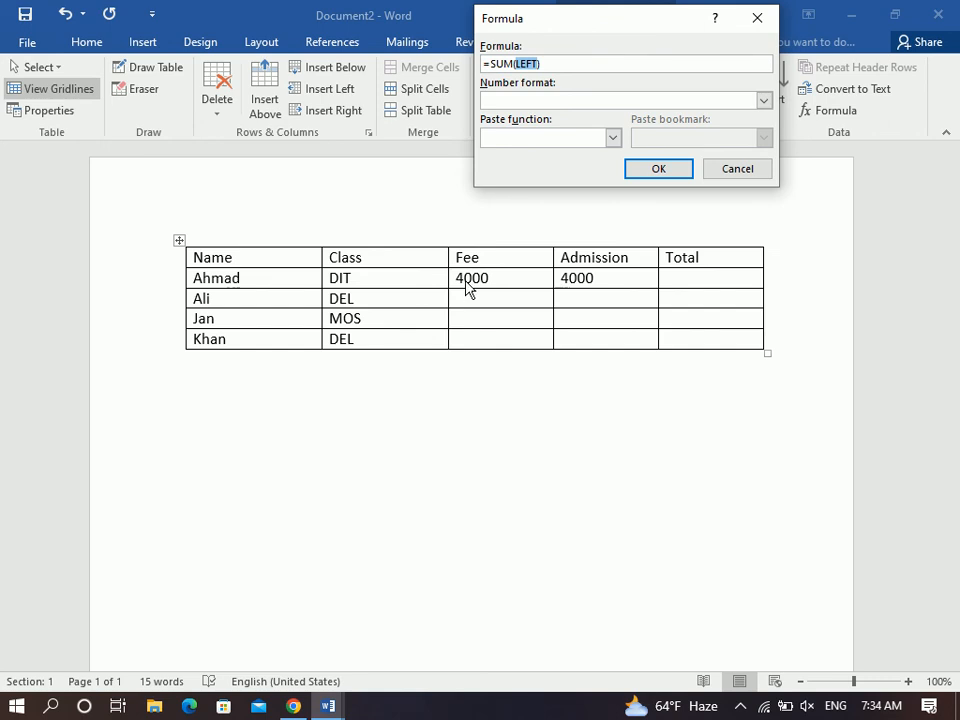
left_click(658, 174)
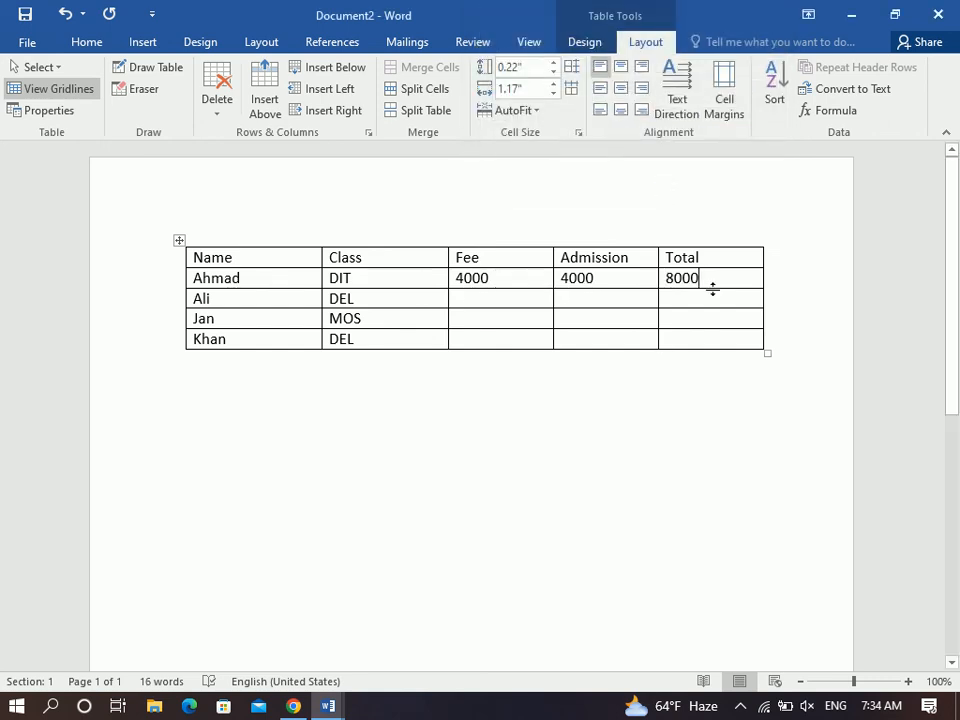
Enter Ali's fee 6000 and admission 3000, and total his row to 9000 with =SUM(LEFT).
left_click(501, 300)
type("6000q40")
key("BackSpace")
key("BackSpace")
key("BackSpace")
key("Tab")
type("30")
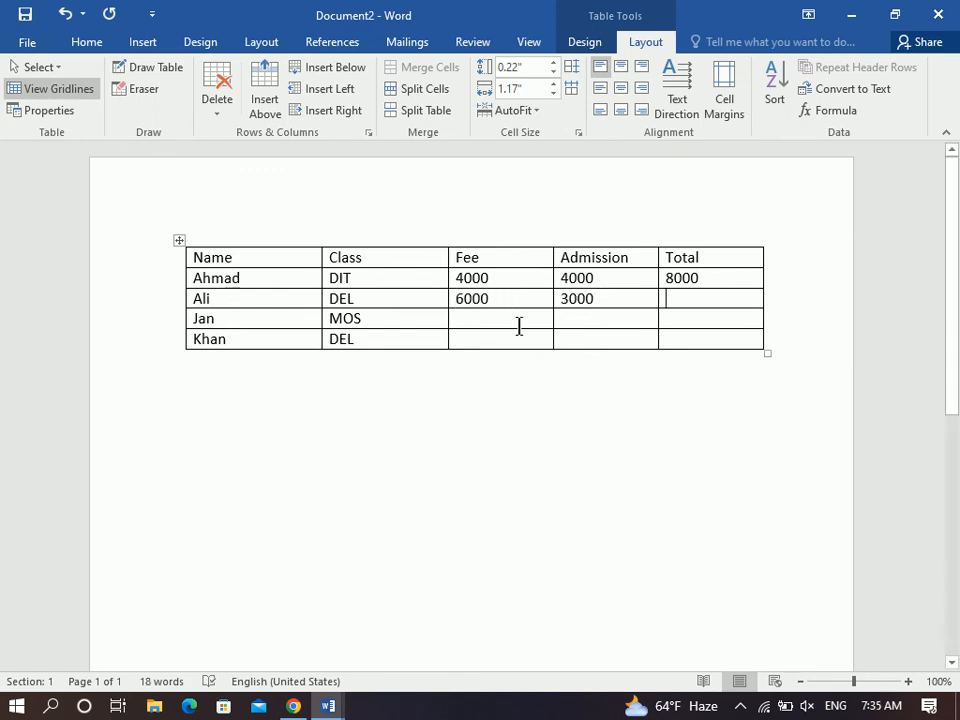
left_click(816, 113)
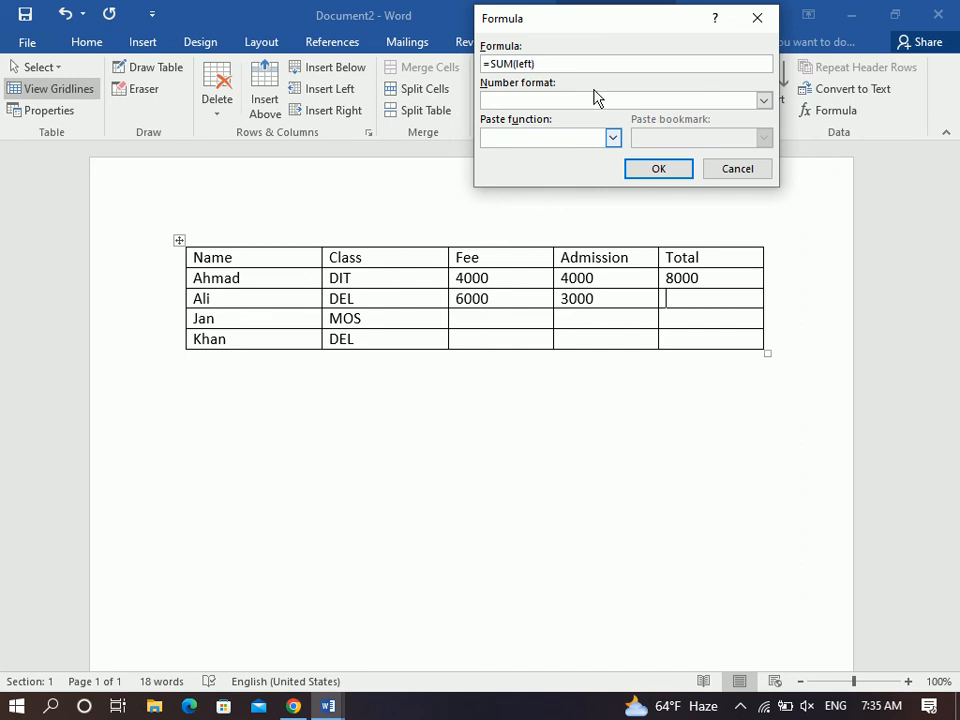
left_click(667, 173)
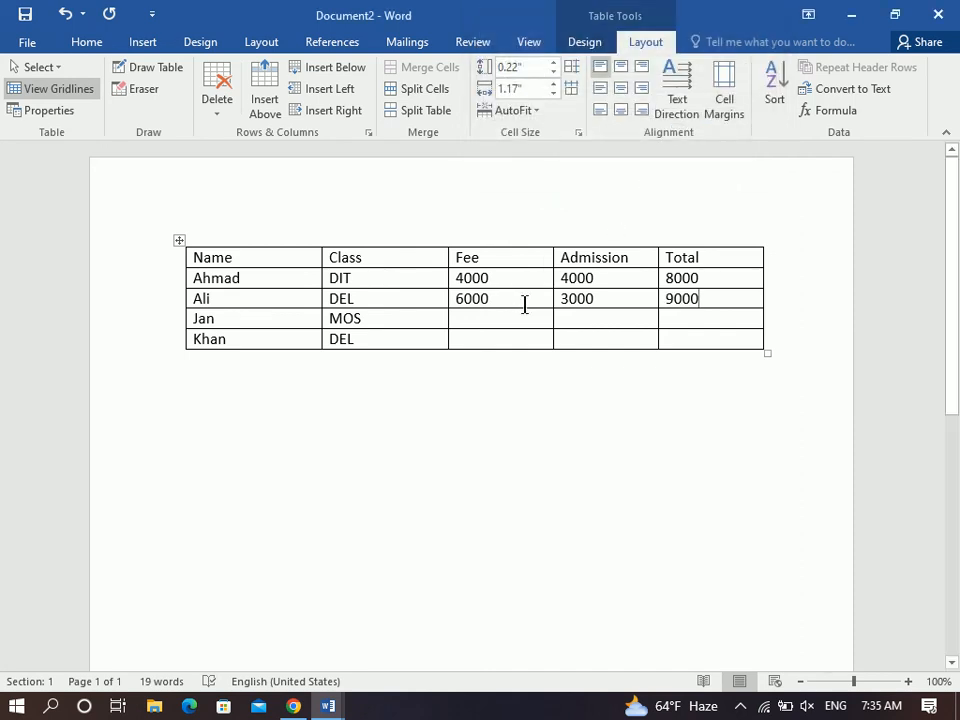
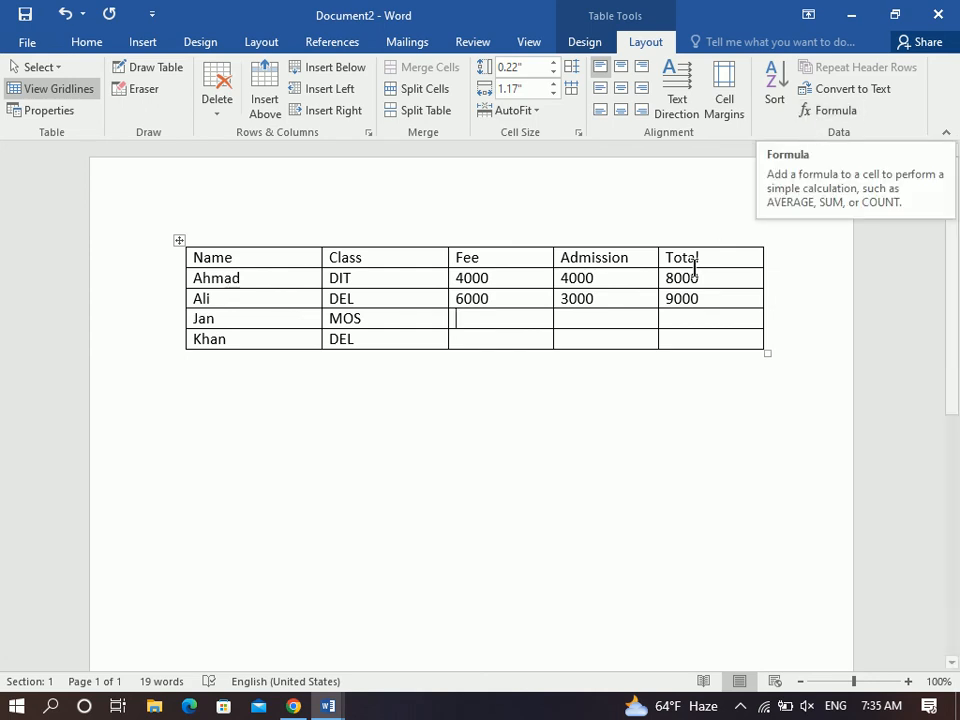
Enter fee 5000 and admission 20300 for the third student, totalling 25300 with =SUM(LEFT).
type("5000")
key("Tab")
type("20300")
key("Tab")
left_click(828, 109)
type("left)")
key("Return")
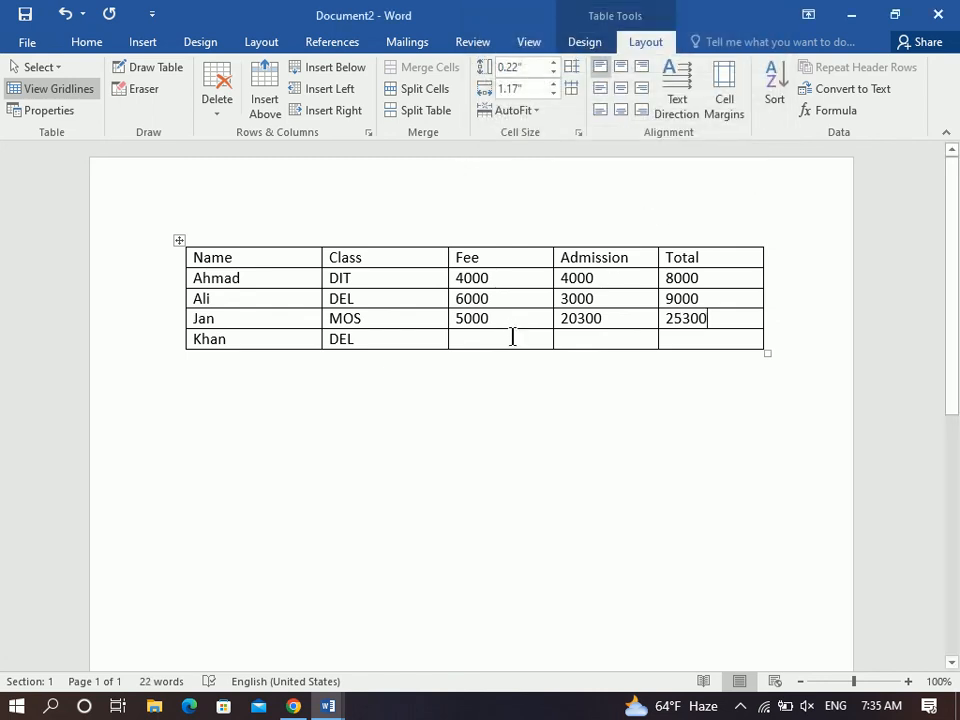
Enter 5000 for the last student, total the row to 8000 with =SUM(LEFT), and add a new row.
type("5000")
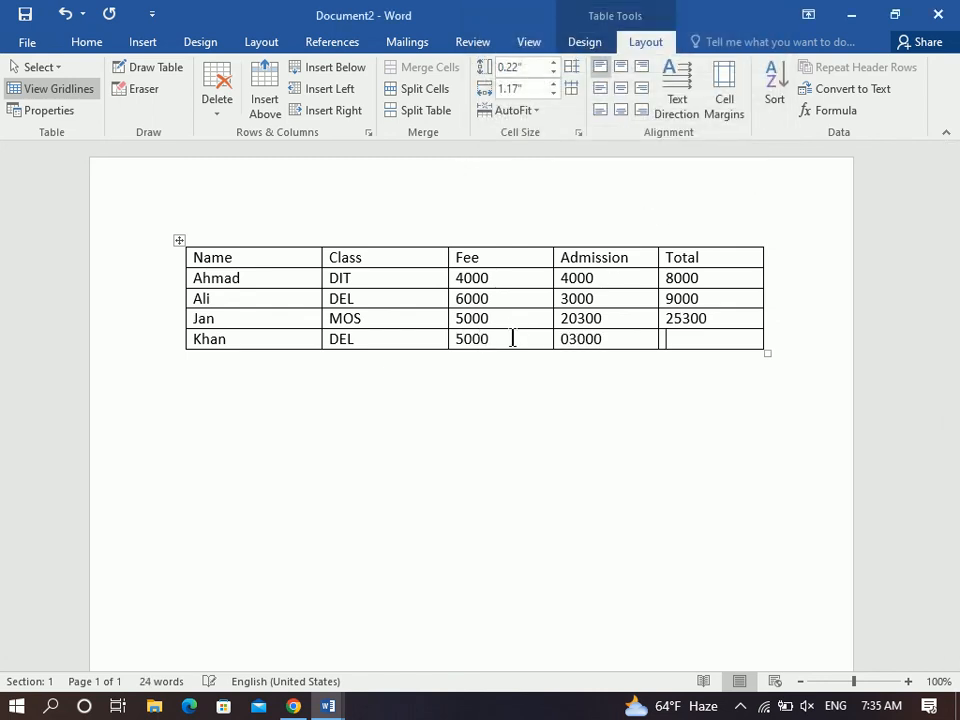
left_click(844, 114)
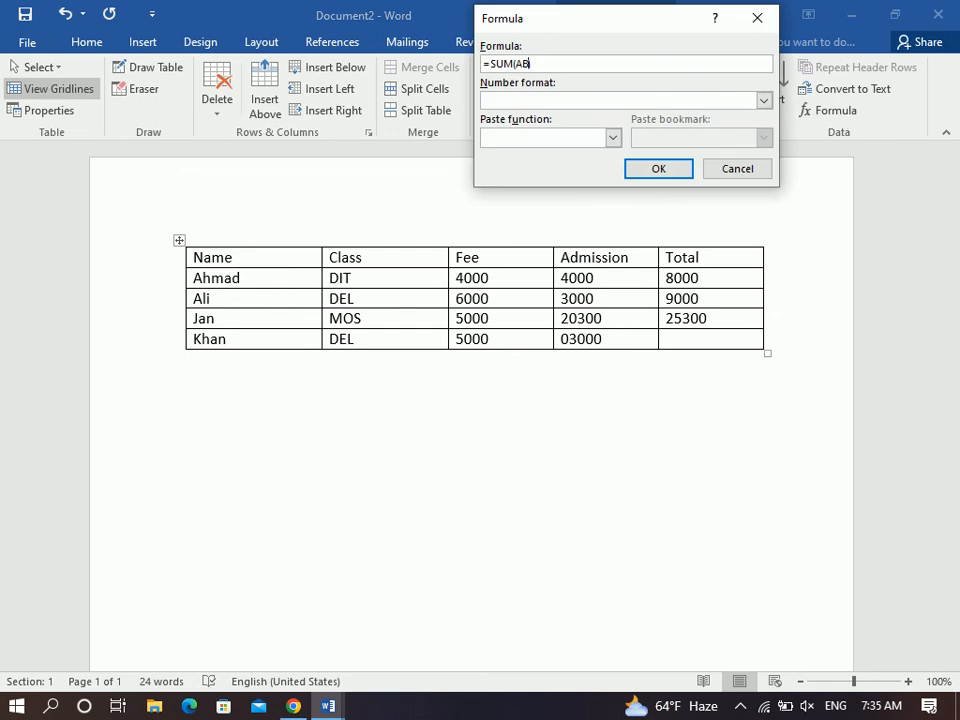
type("left)")
key("Return")
key("Tab")
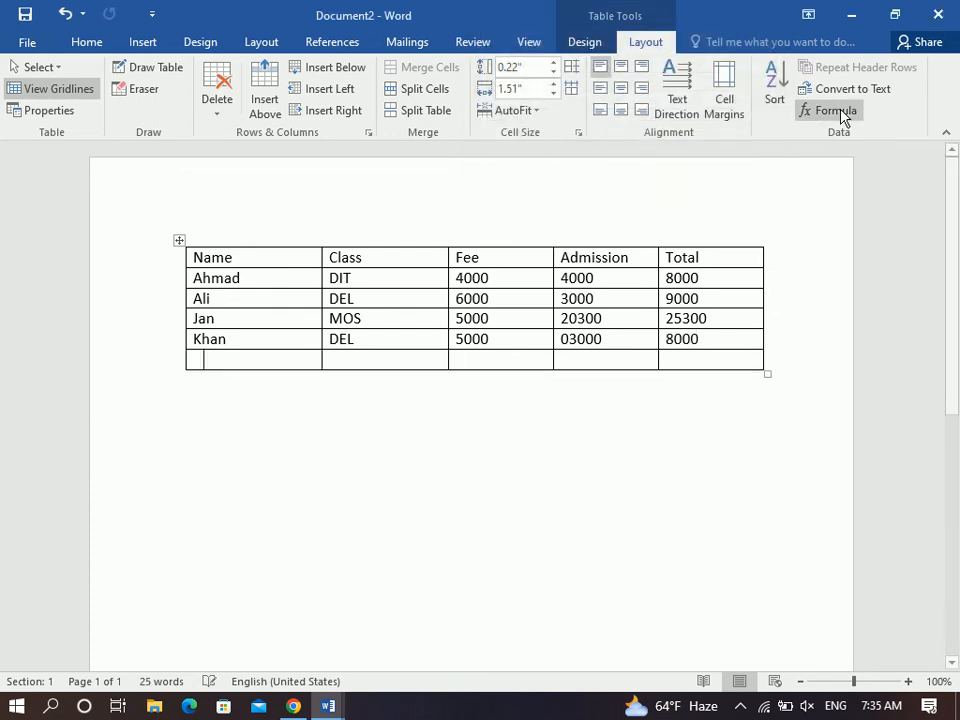
Merge the new row's first four cells, label it 'Total', and insert the =SUM(ABOVE) grand total 50300.
left_click_drag(577, 355, 312, 355)
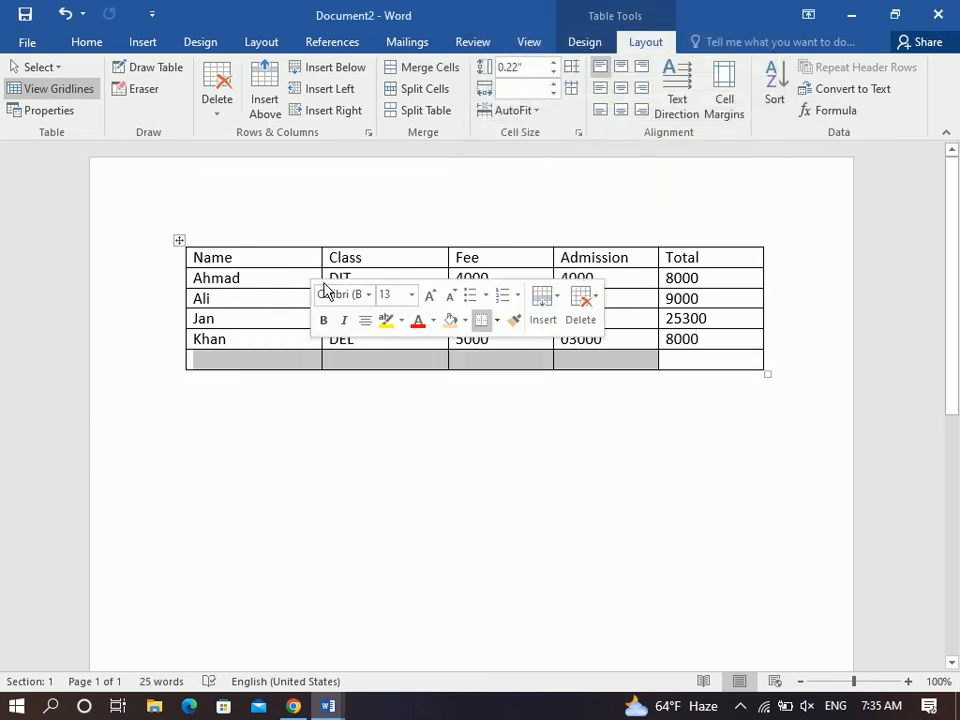
left_click(425, 75)
type("Total")
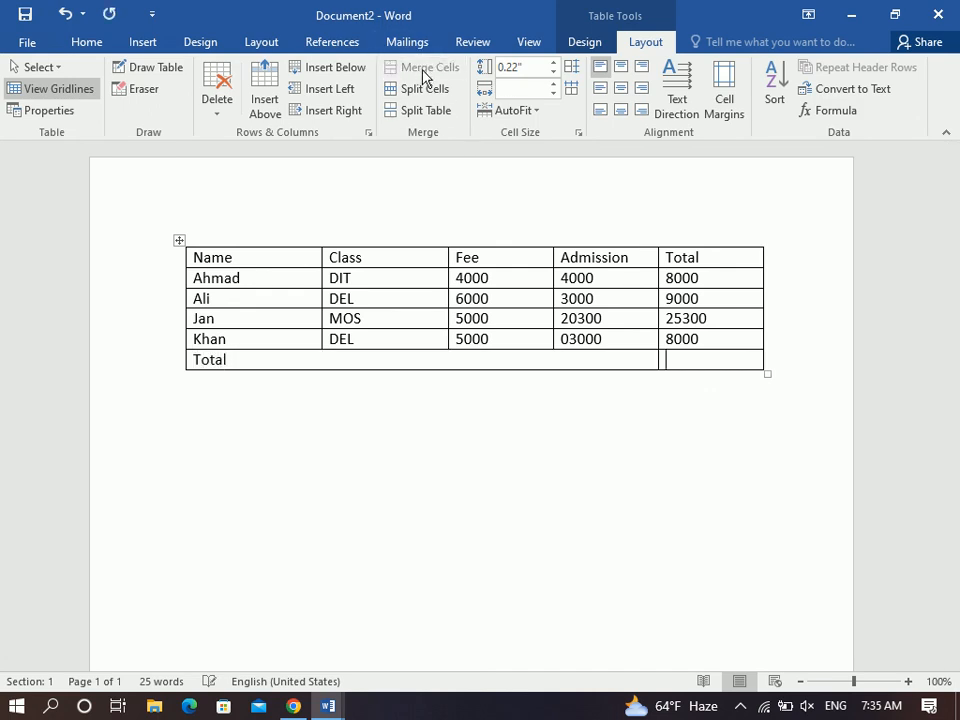
key("Tab")
left_click(823, 109)
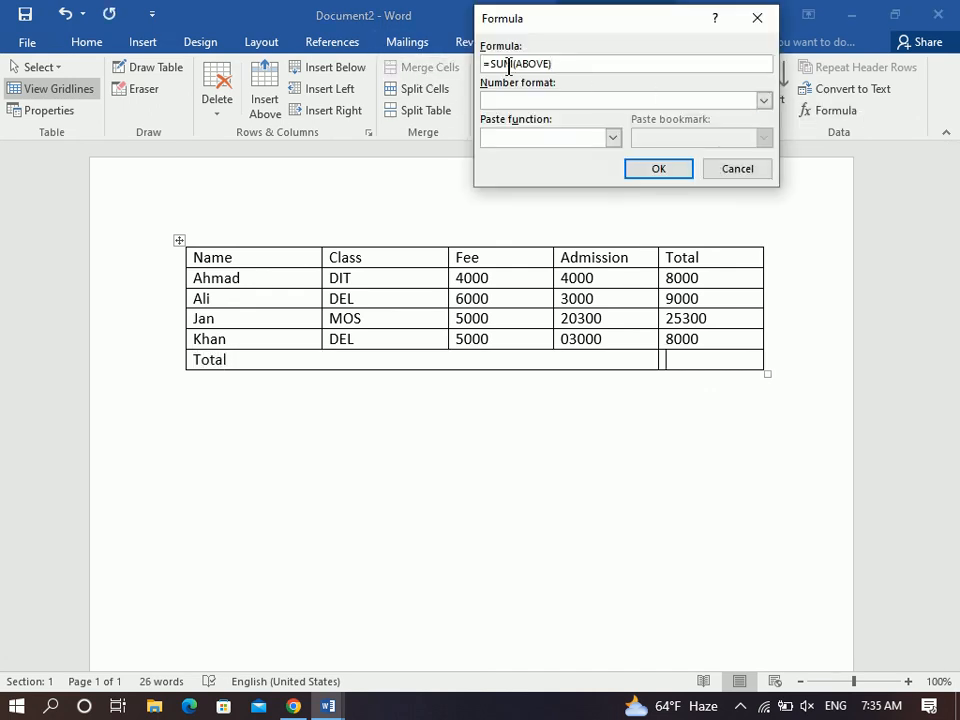
left_click(658, 173)
Centre the Total row's text, enlarge its font and make it bold.
left_click_drag(723, 358, 634, 358)
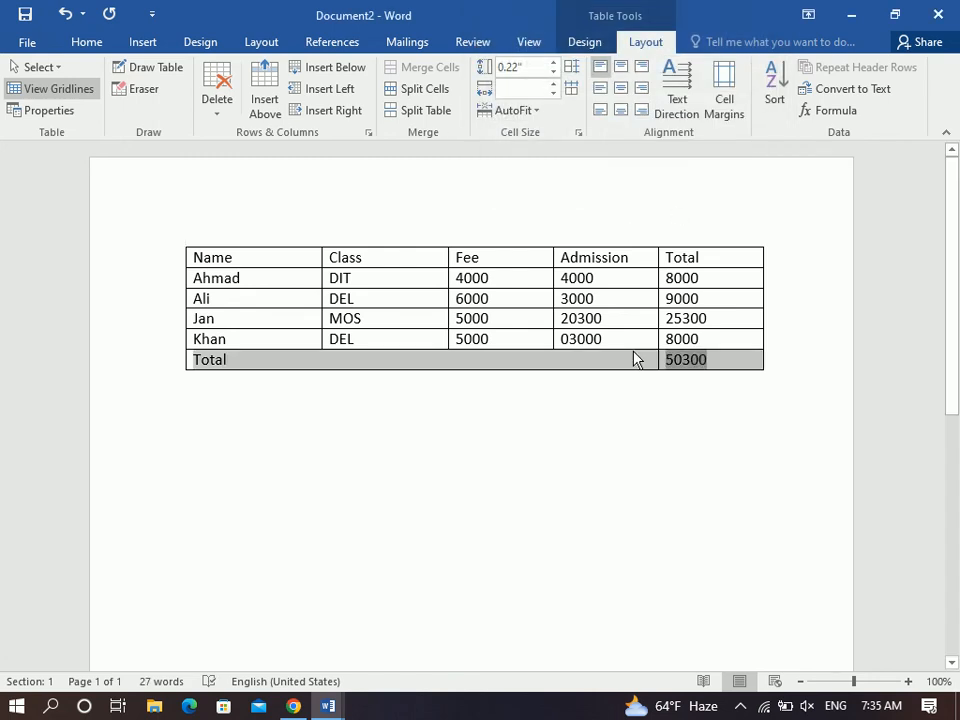
left_click(80, 44)
left_click(363, 104)
left_click(350, 104)
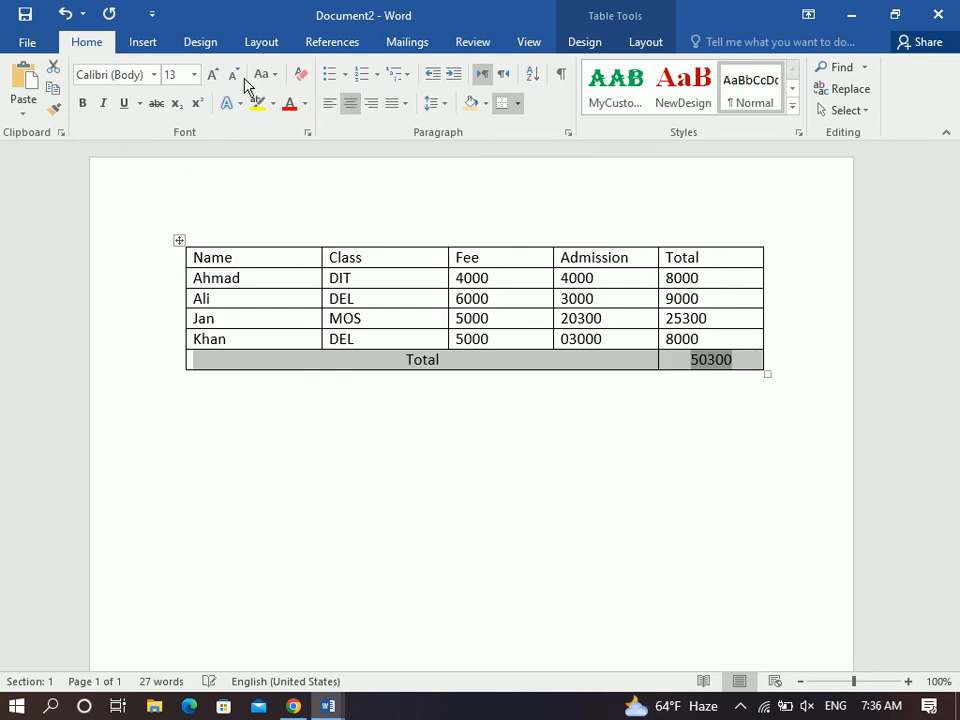
left_click(212, 75)
left_click(212, 75)
left_click(82, 103)
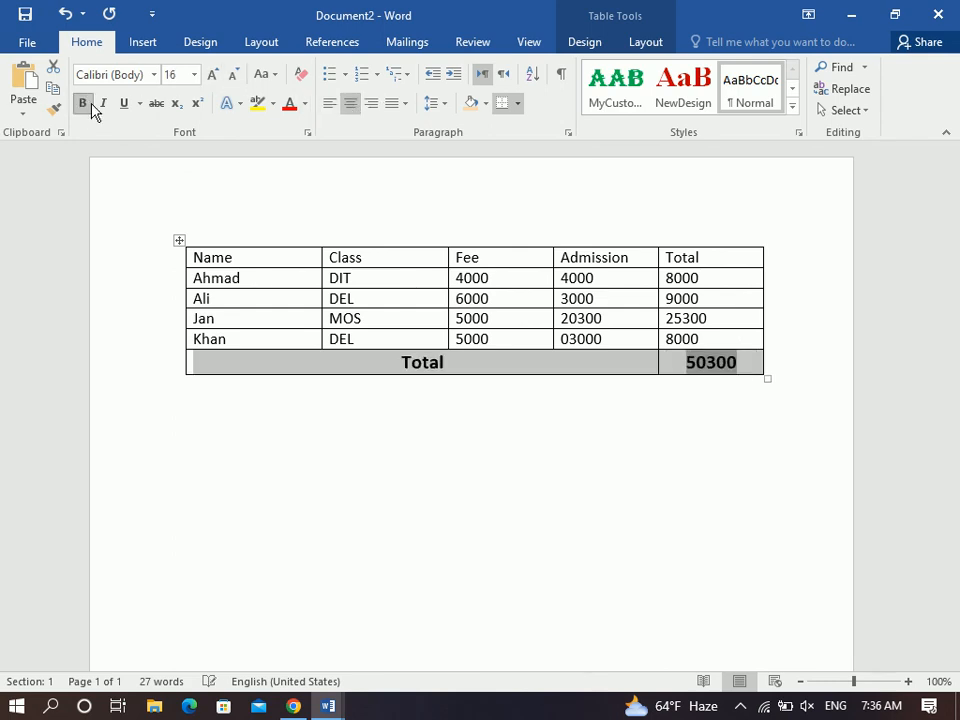
left_click(505, 293)
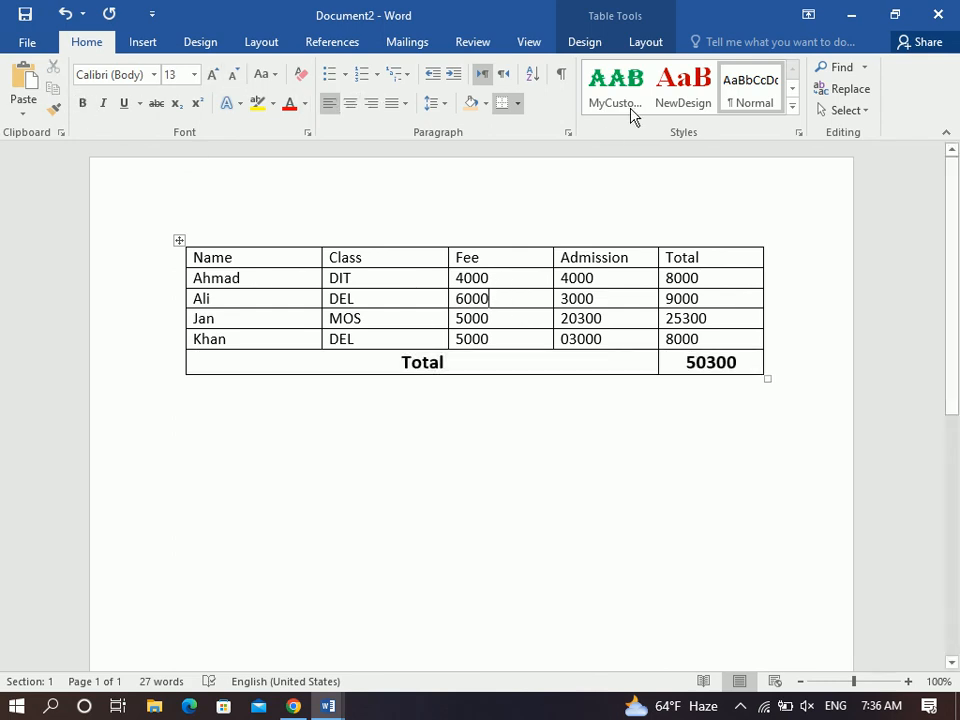
left_click(634, 42)
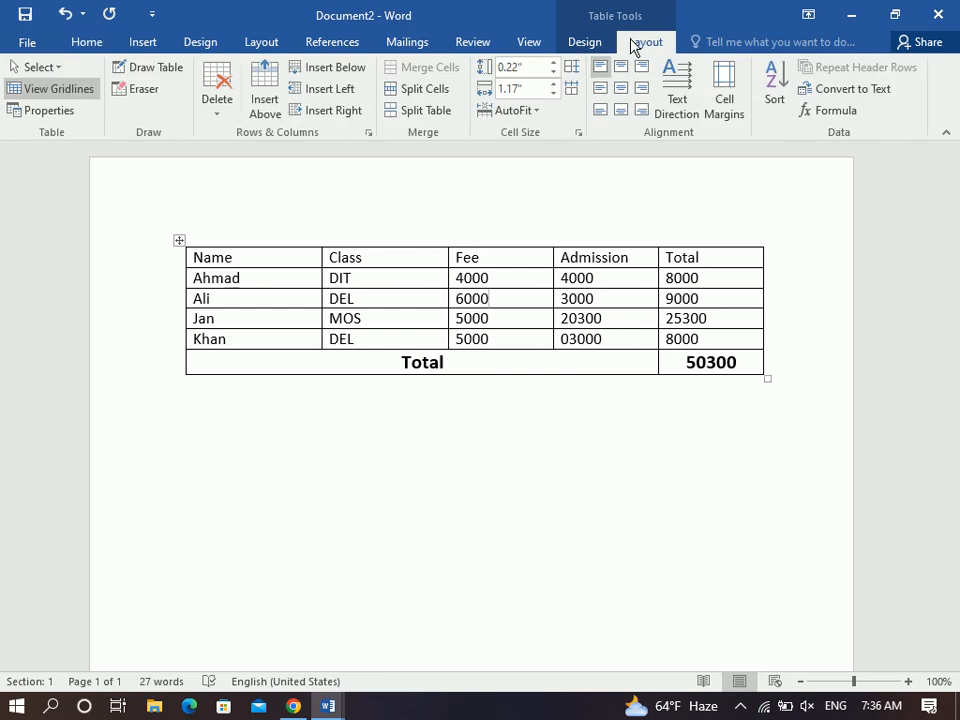
Select the whole table and apply a red grid table style.
left_click(587, 44)
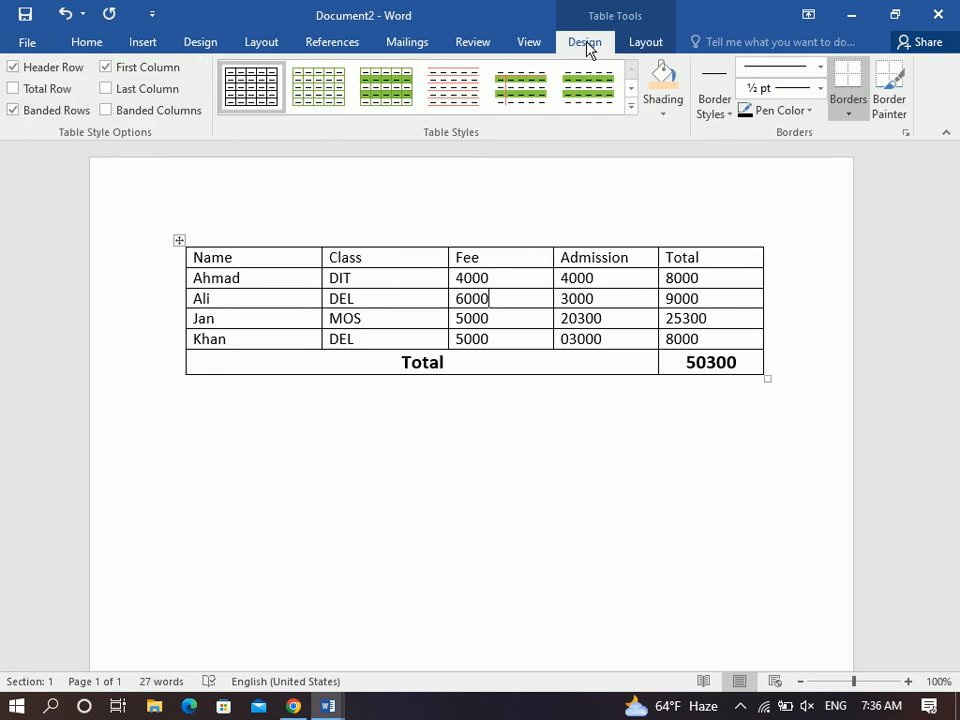
left_click(179, 242)
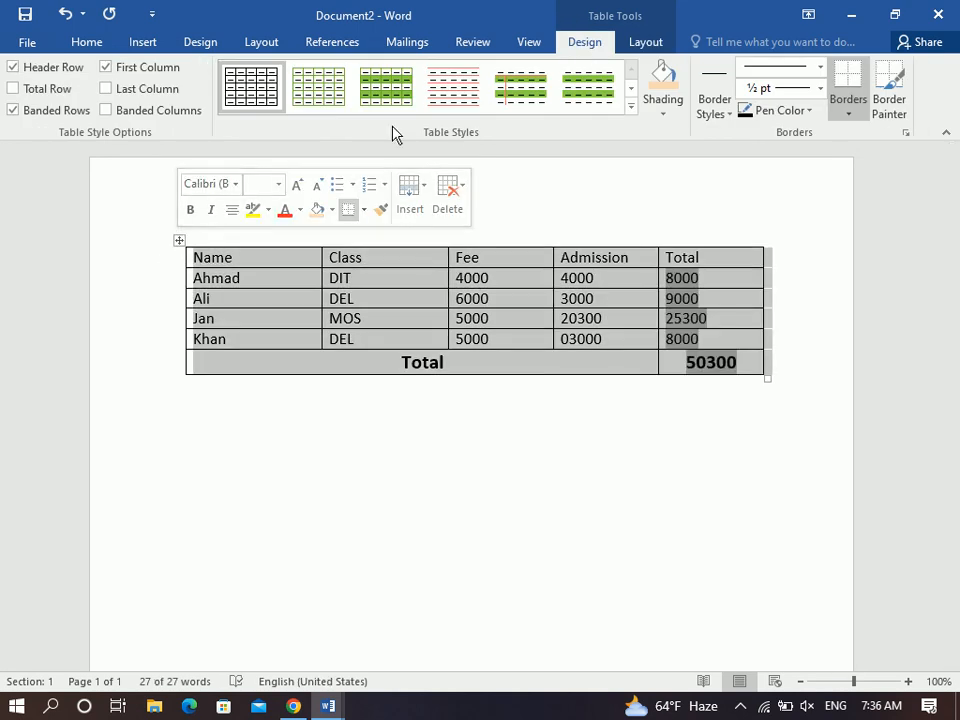
left_click(631, 106)
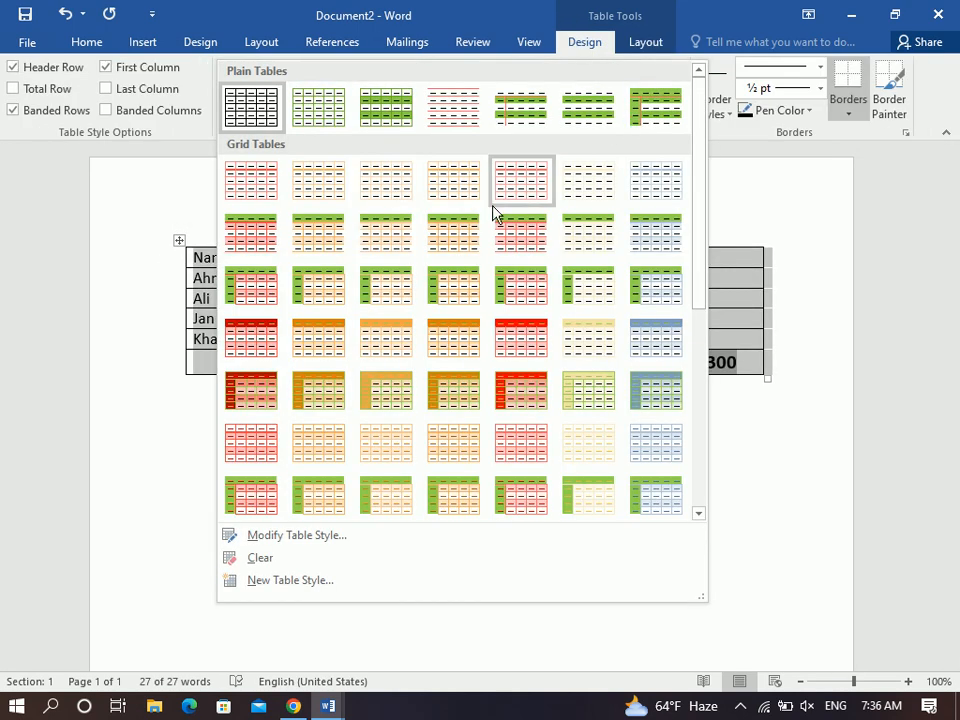
left_click(535, 395)
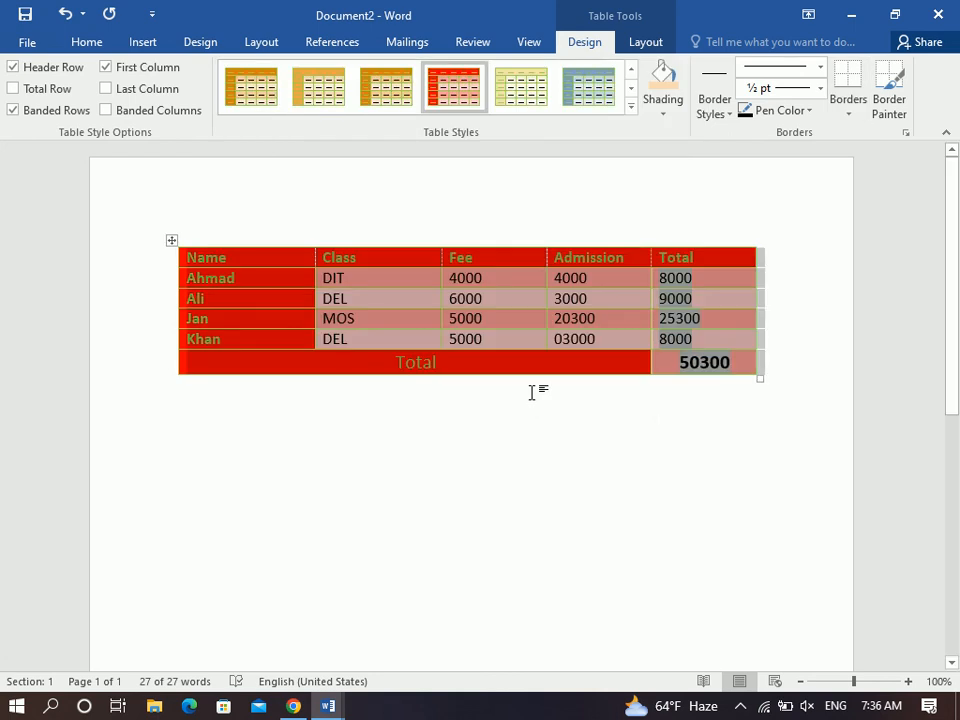
Toggle the Table Style Options, leaving all six switched on.
left_click(52, 88)
left_click(107, 89)
left_click(128, 114)
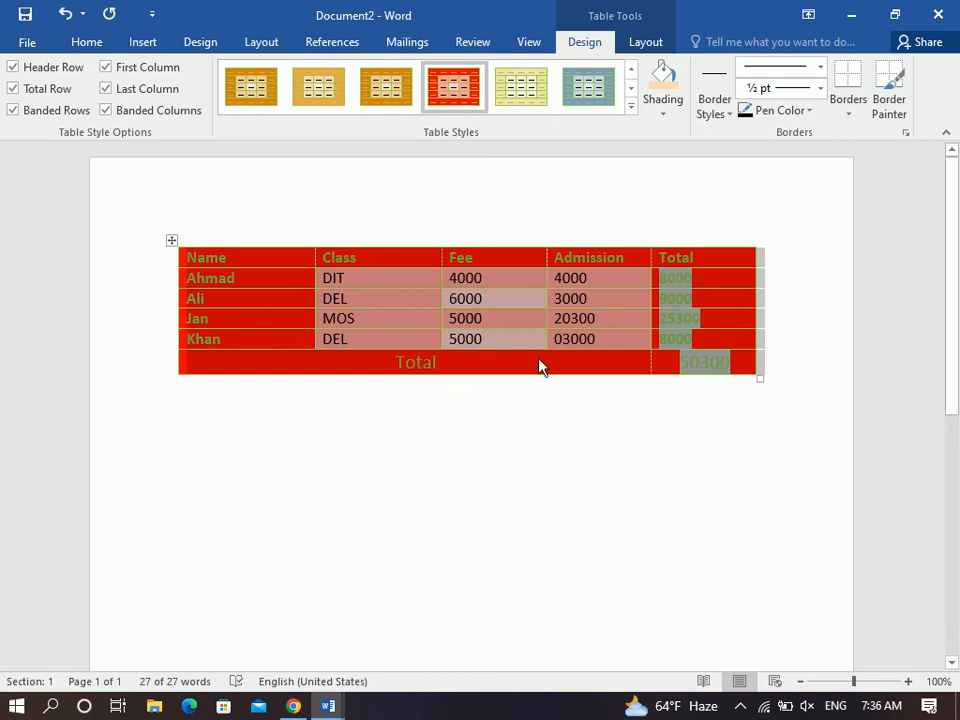
left_click(24, 110)
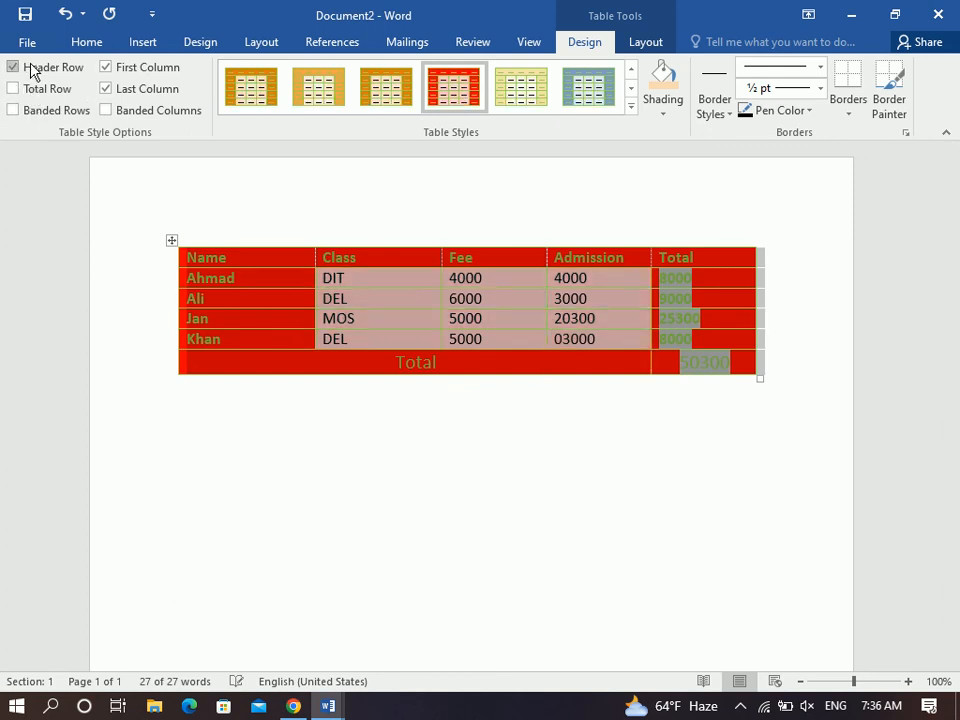
left_click(32, 70)
left_click(122, 67)
left_click(146, 89)
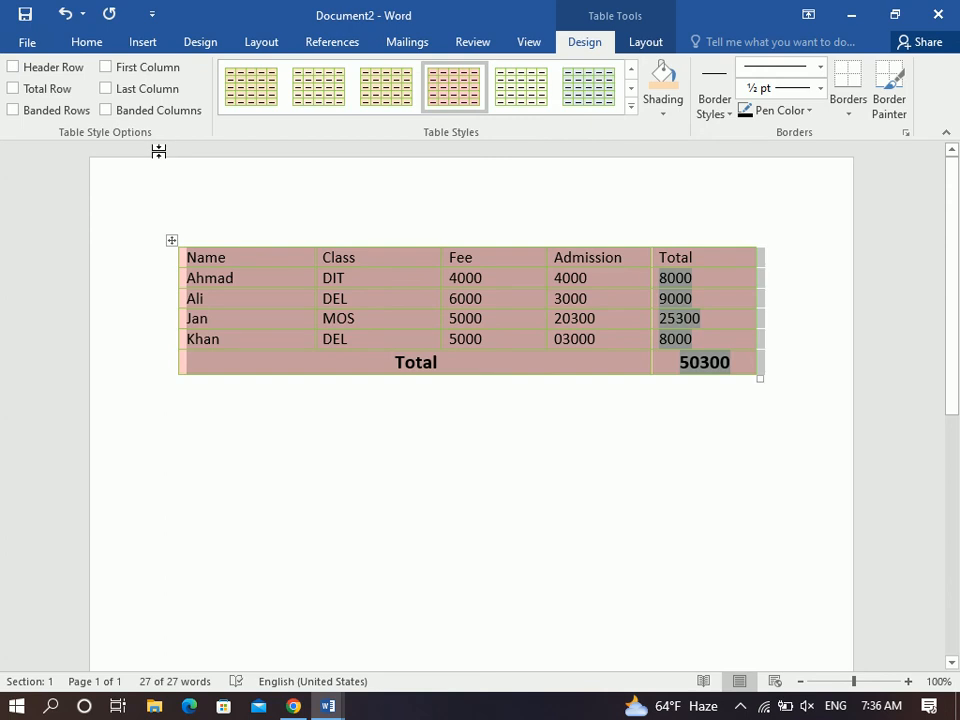
left_click(133, 108)
left_click(126, 88)
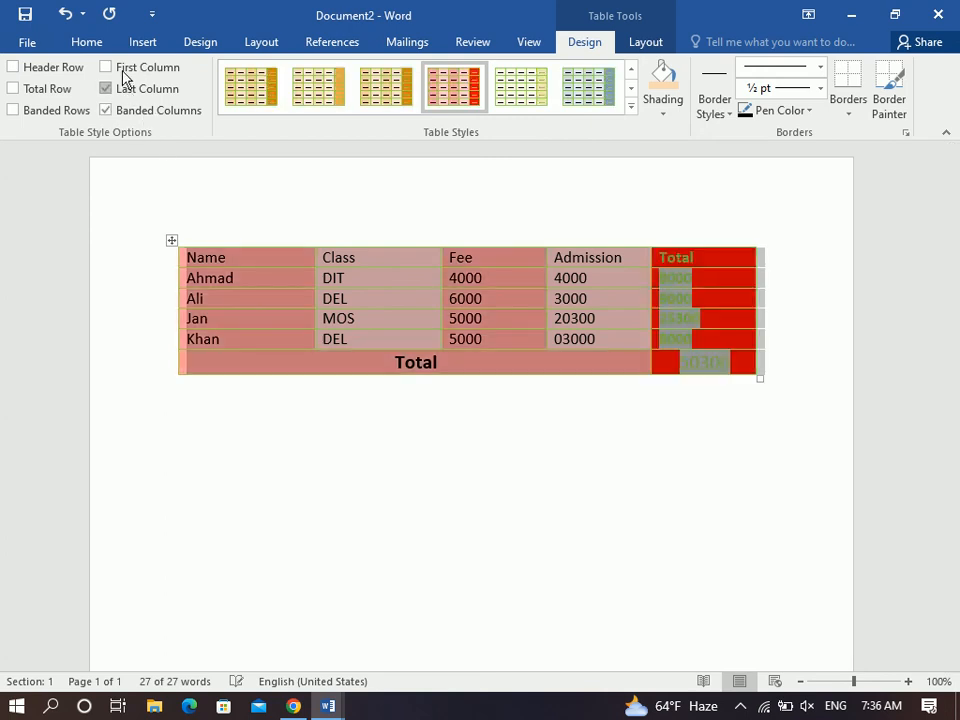
left_click(140, 67)
left_click(45, 67)
left_click(48, 89)
left_click(50, 110)
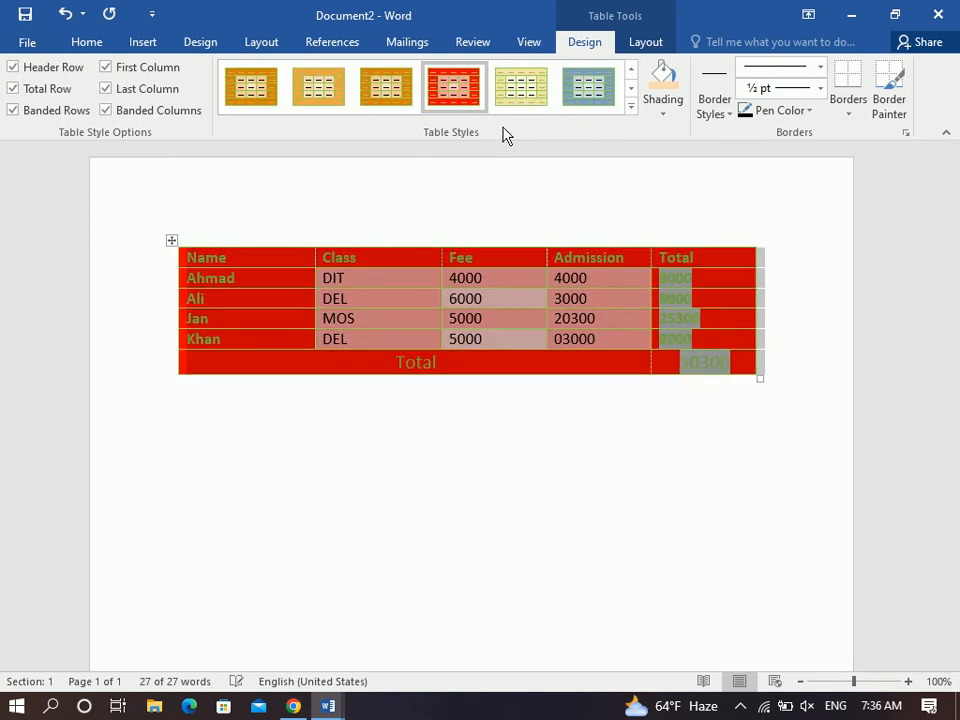
Try a blue-grey grid style, then settle on a light-orange grid style.
left_click(630, 106)
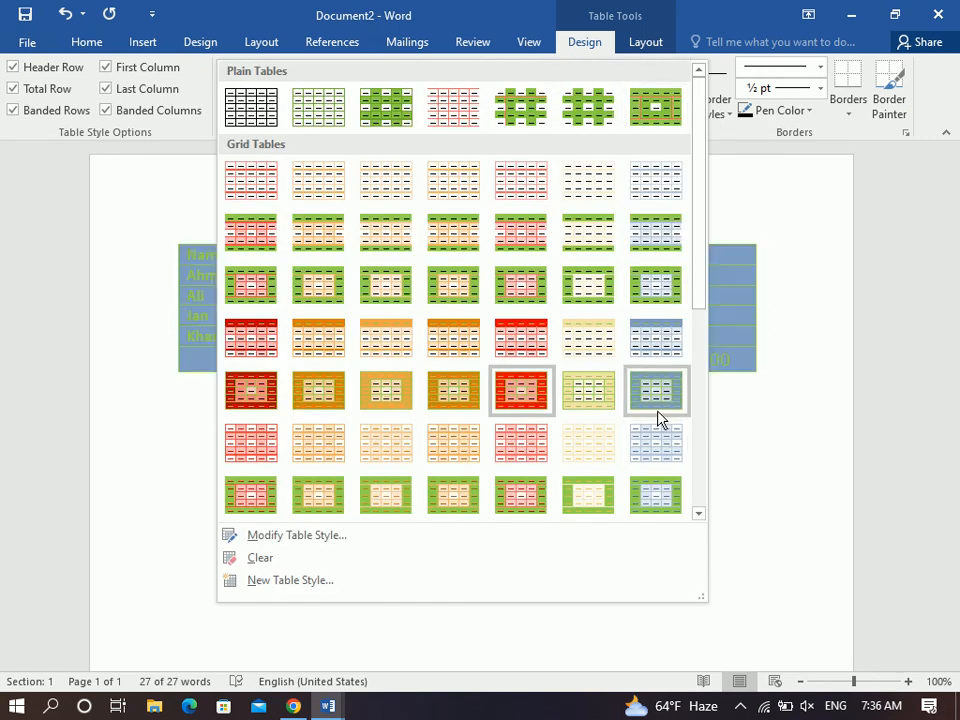
left_click(657, 404)
left_click(630, 108)
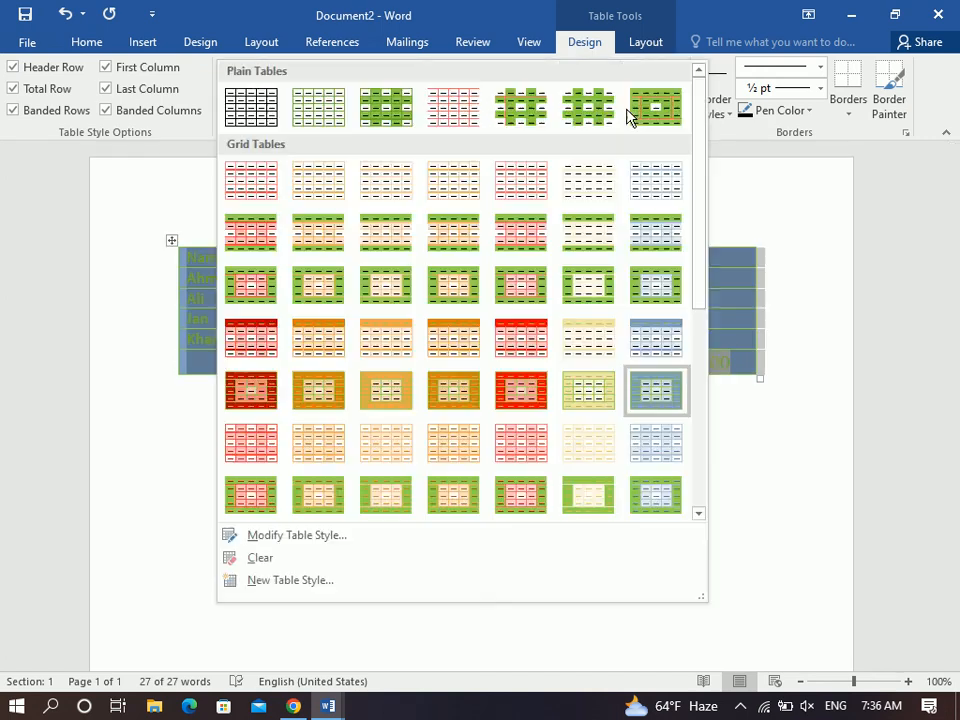
left_click(394, 452)
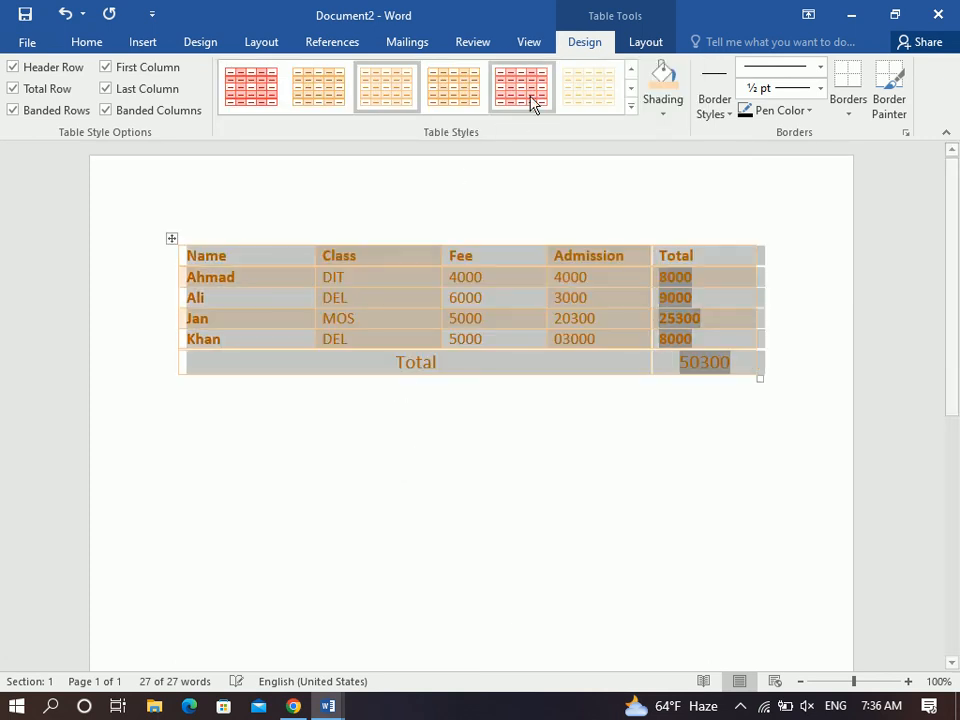
left_click(630, 106)
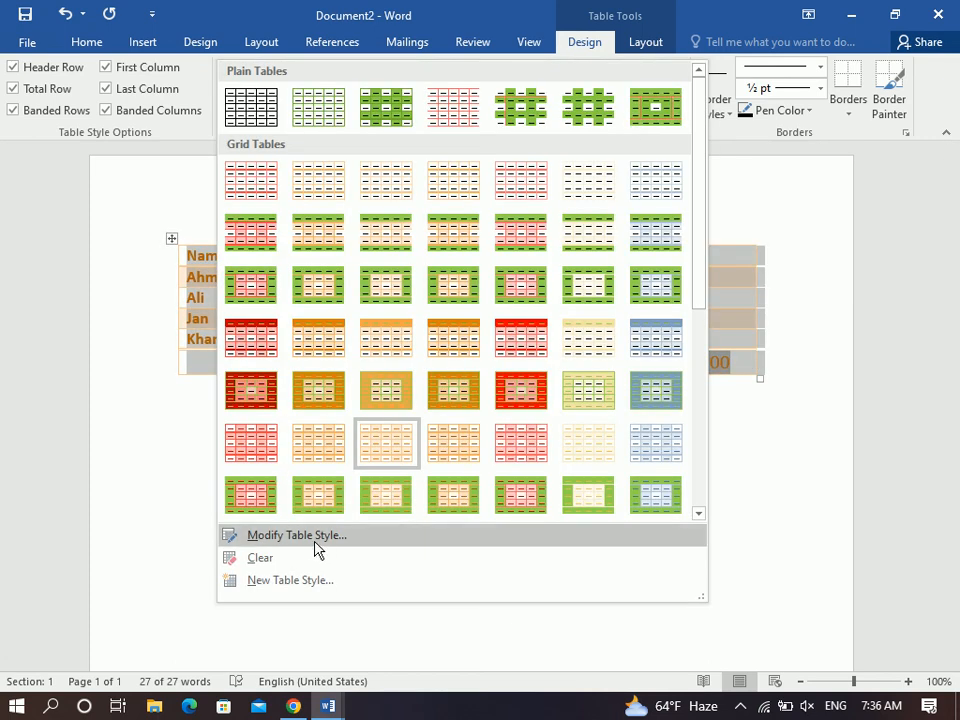
Start a new table style with all borders double 2¼ pt, centred text and green shading.
left_click(311, 581)
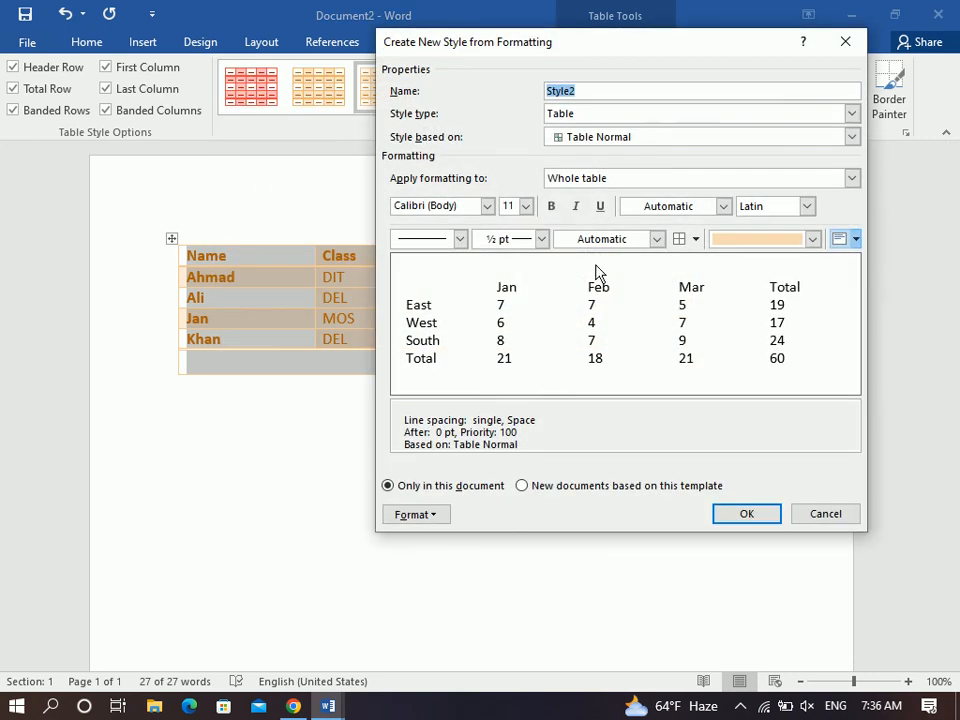
left_click(679, 238)
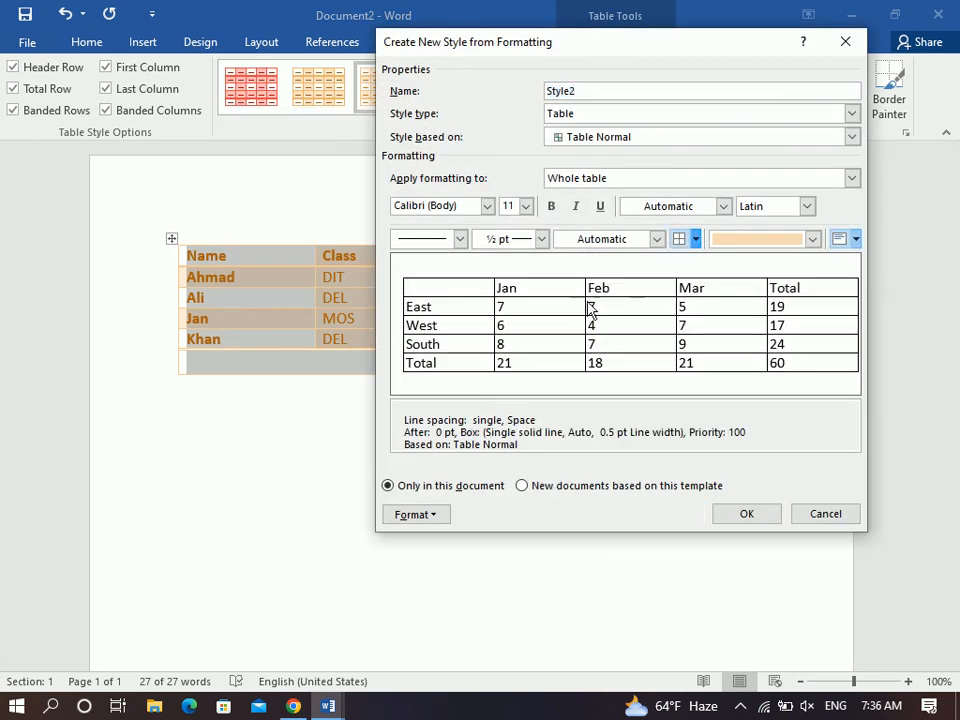
left_click(541, 239)
left_click(537, 357)
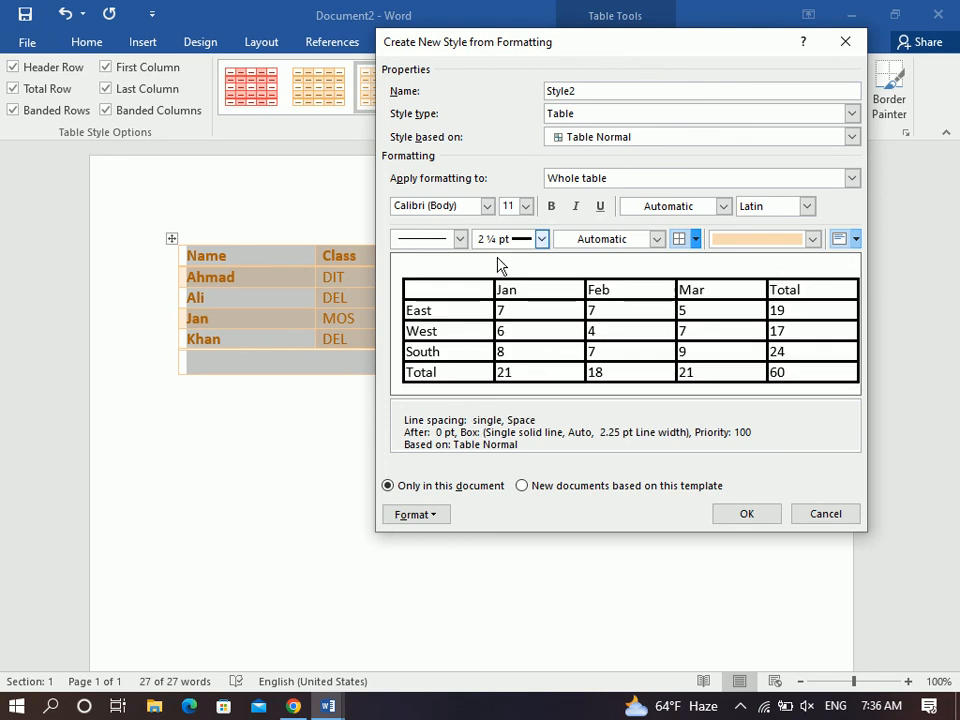
left_click(459, 239)
left_click(450, 400)
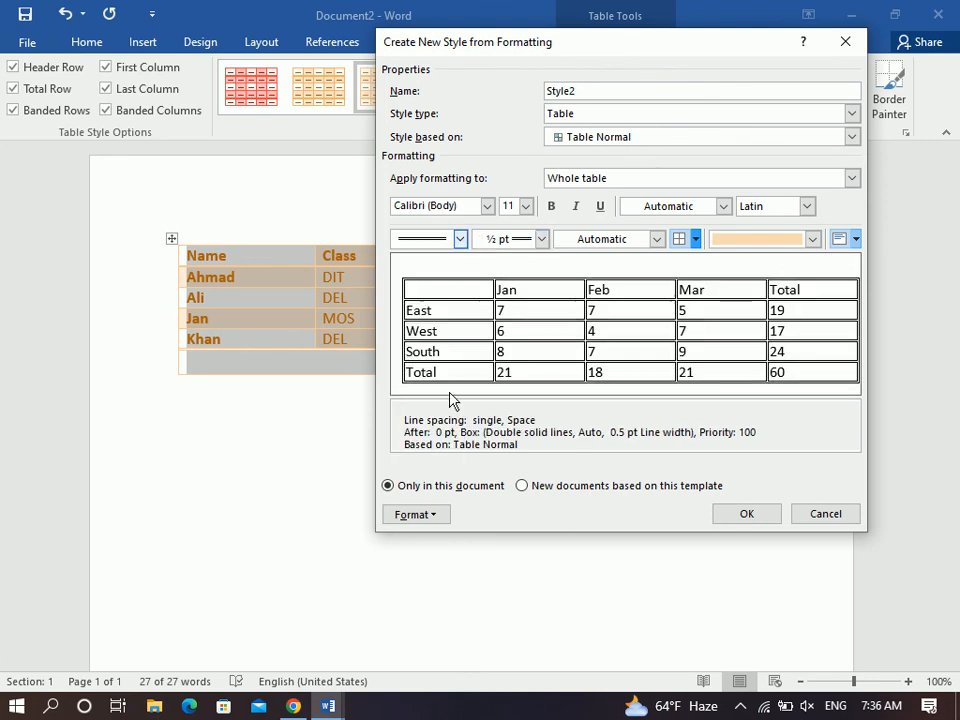
left_click(856, 239)
left_click(861, 281)
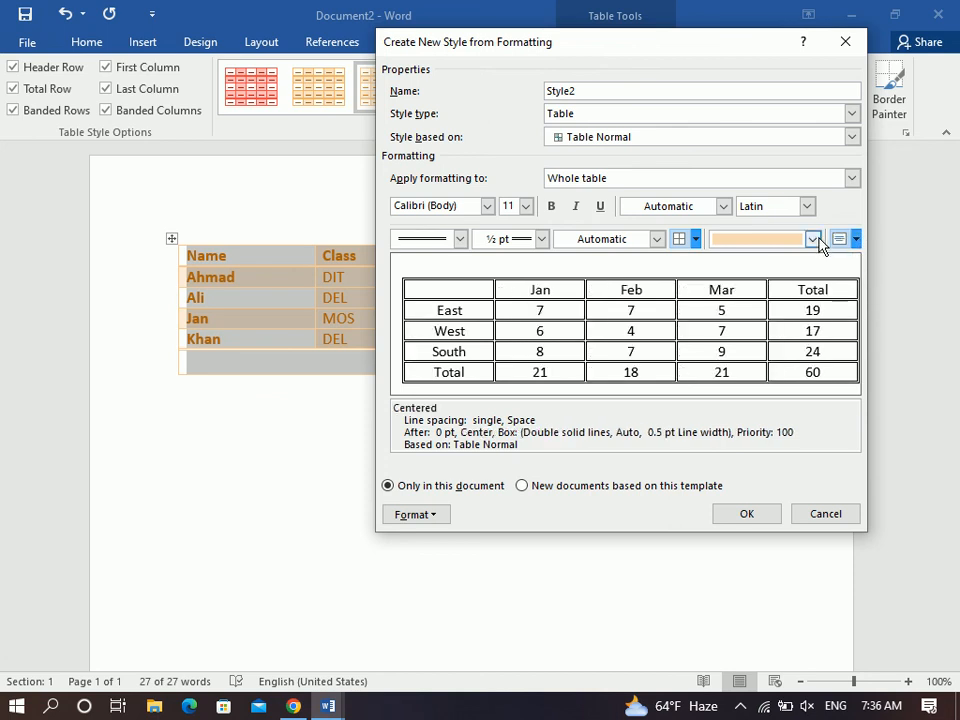
left_click(813, 239)
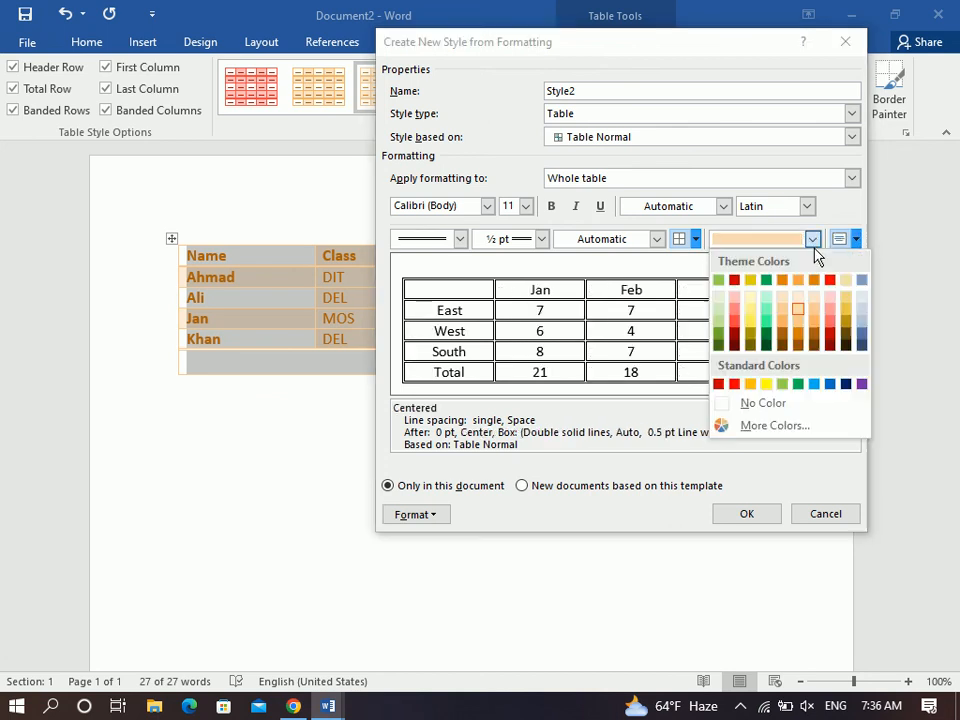
left_click(797, 385)
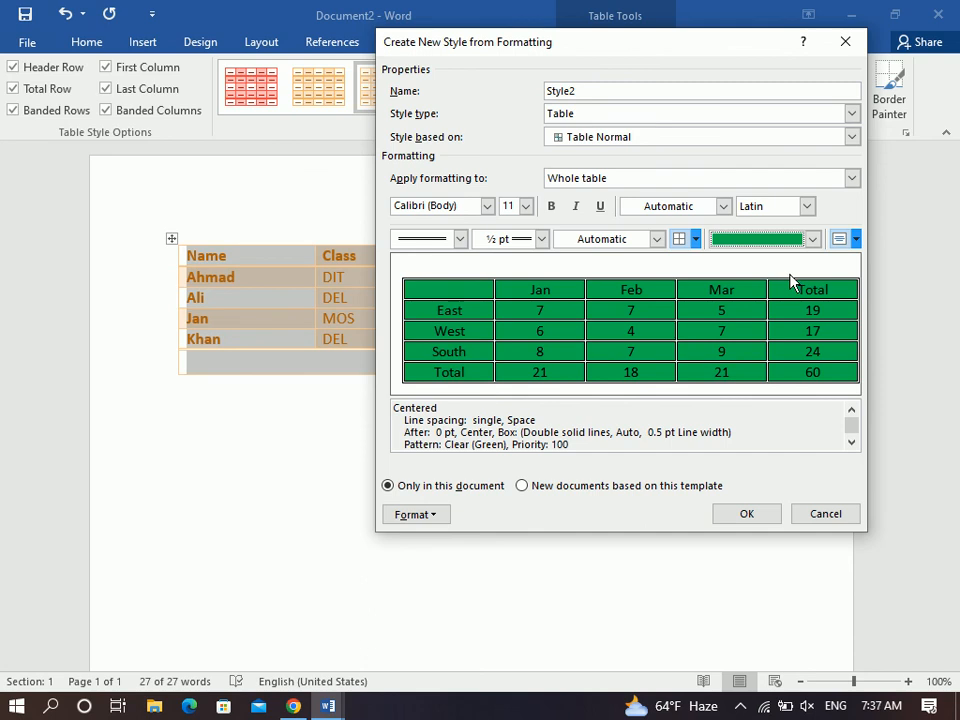
Set the style's text to bold 14 pt Times New Roman, enable it for new documents, and save.
left_click(525, 206)
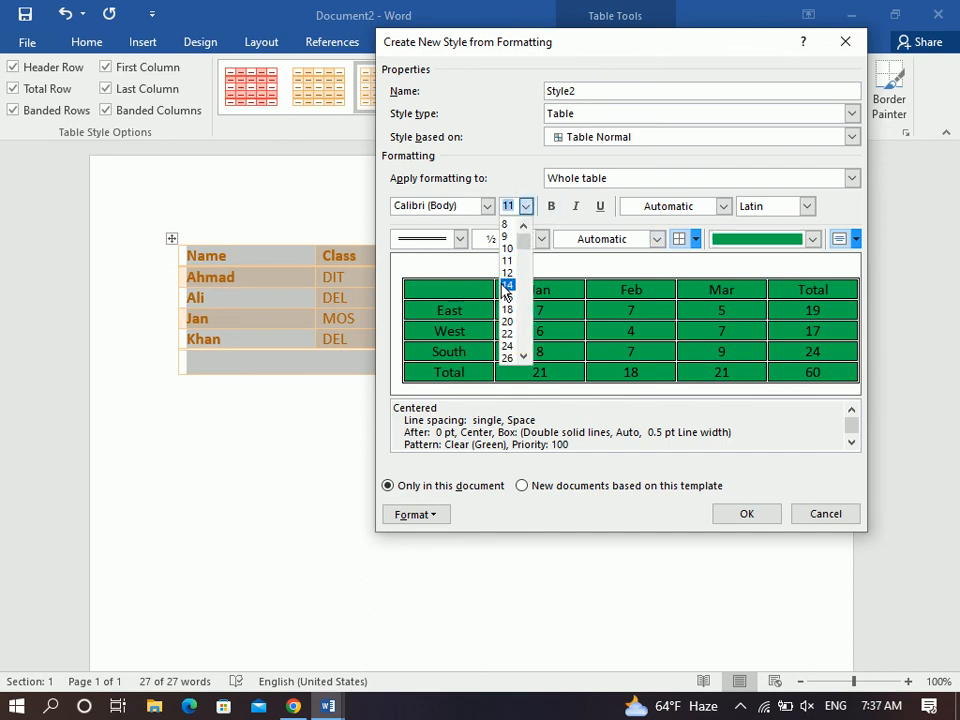
left_click(506, 287)
left_click(551, 206)
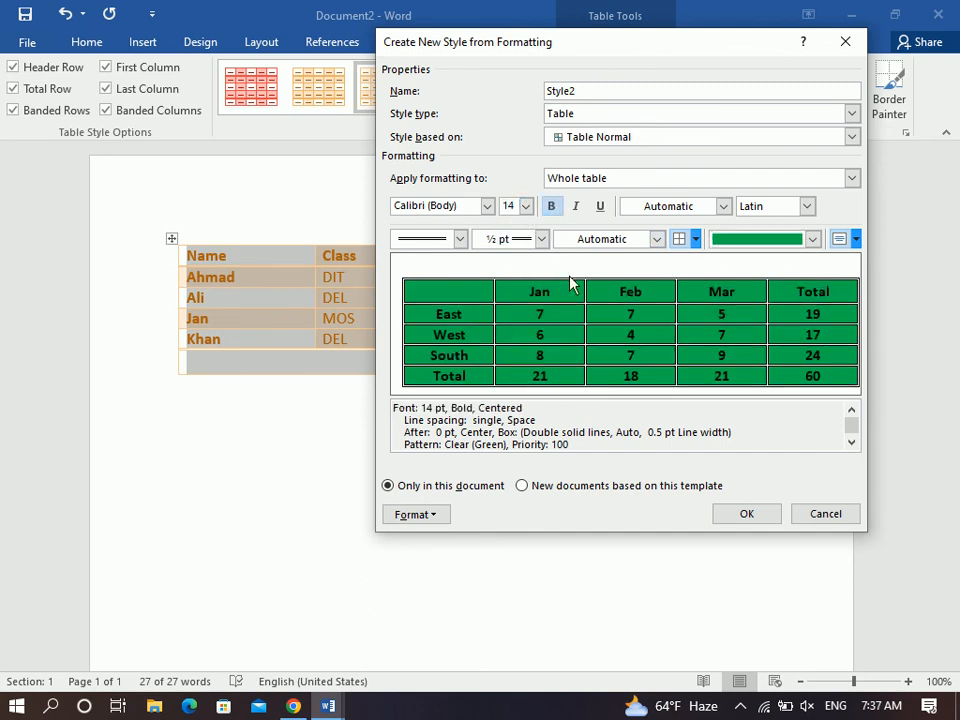
left_click(487, 206)
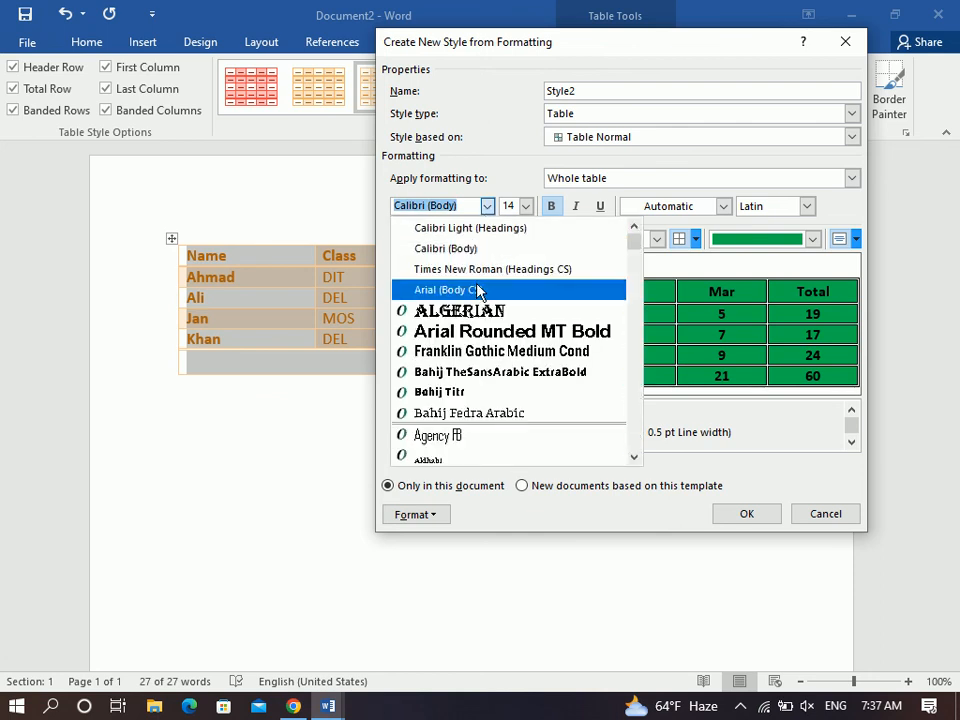
left_click(475, 270)
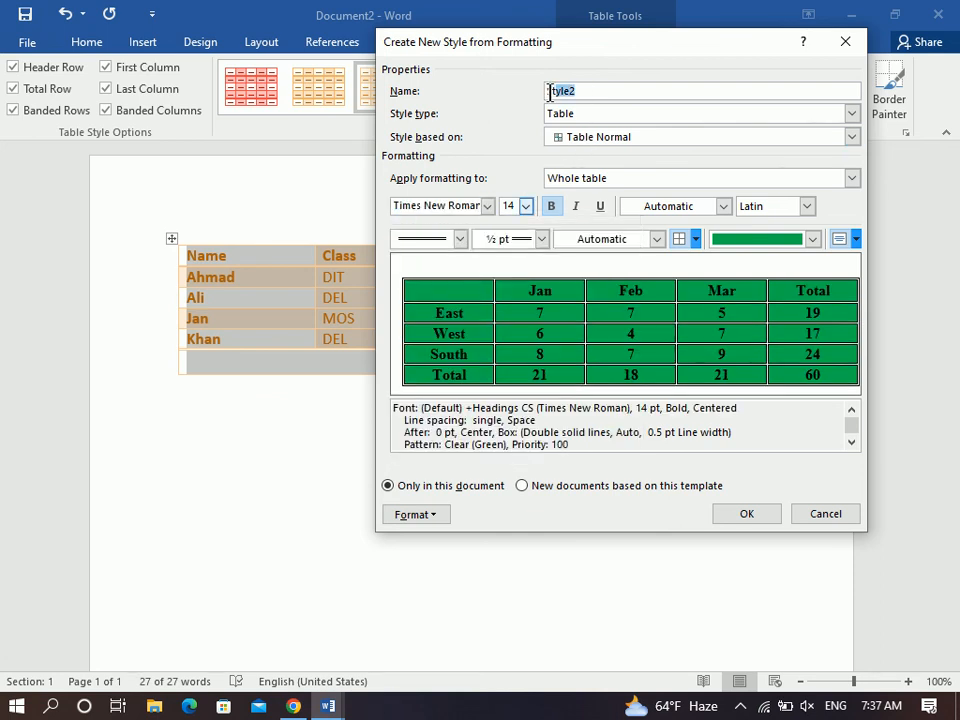
left_click(571, 488)
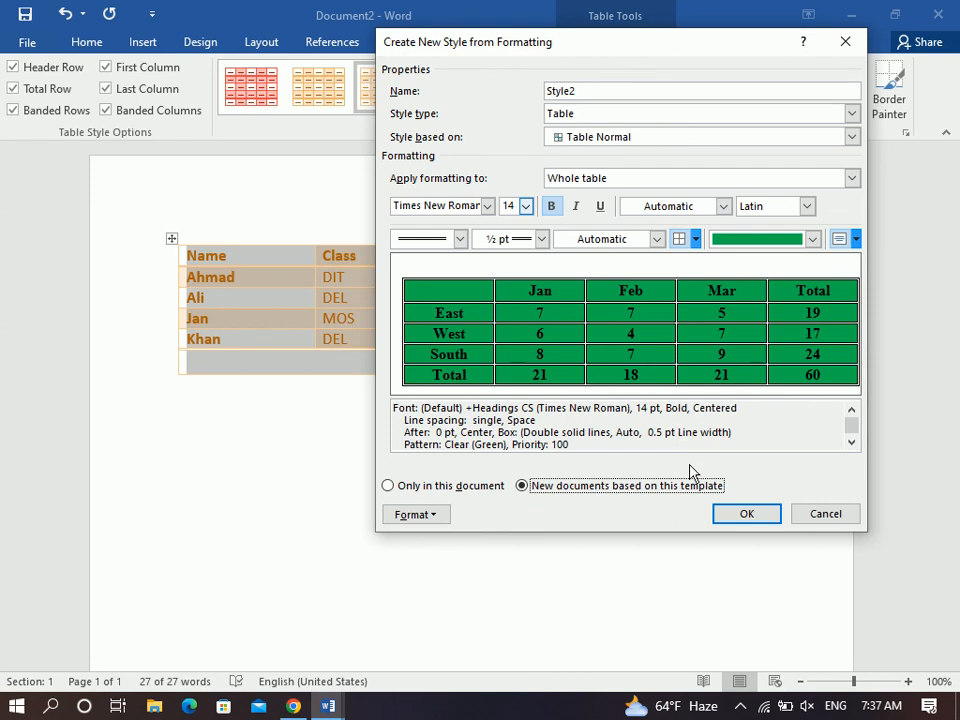
left_click(719, 515)
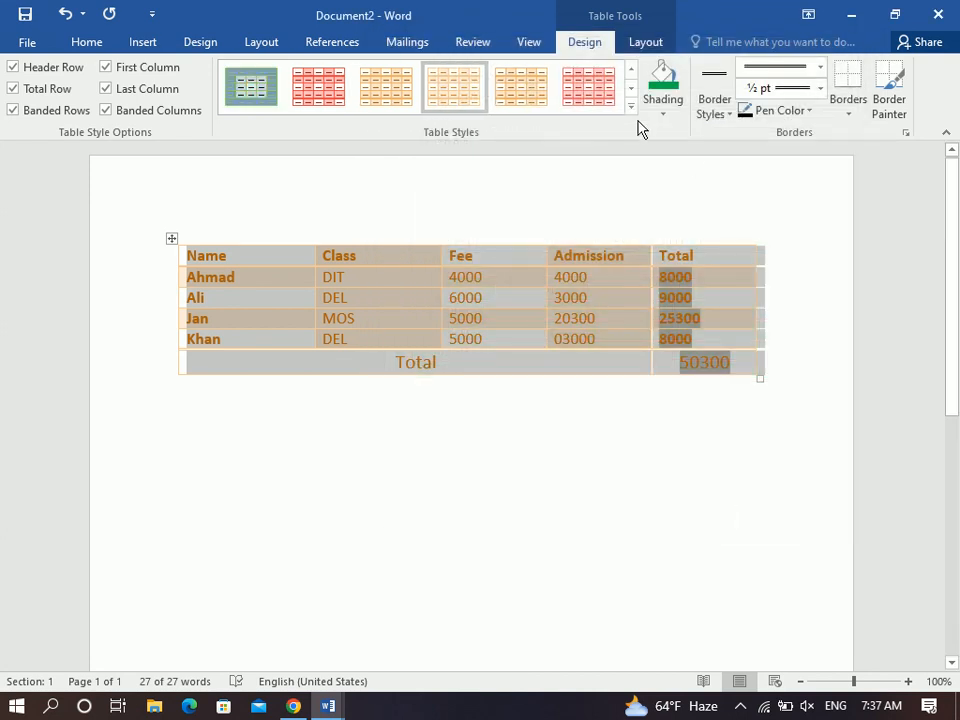
left_click(631, 105)
Apply the custom Style2 to the table, clear it, then reapply it.
left_click(273, 114)
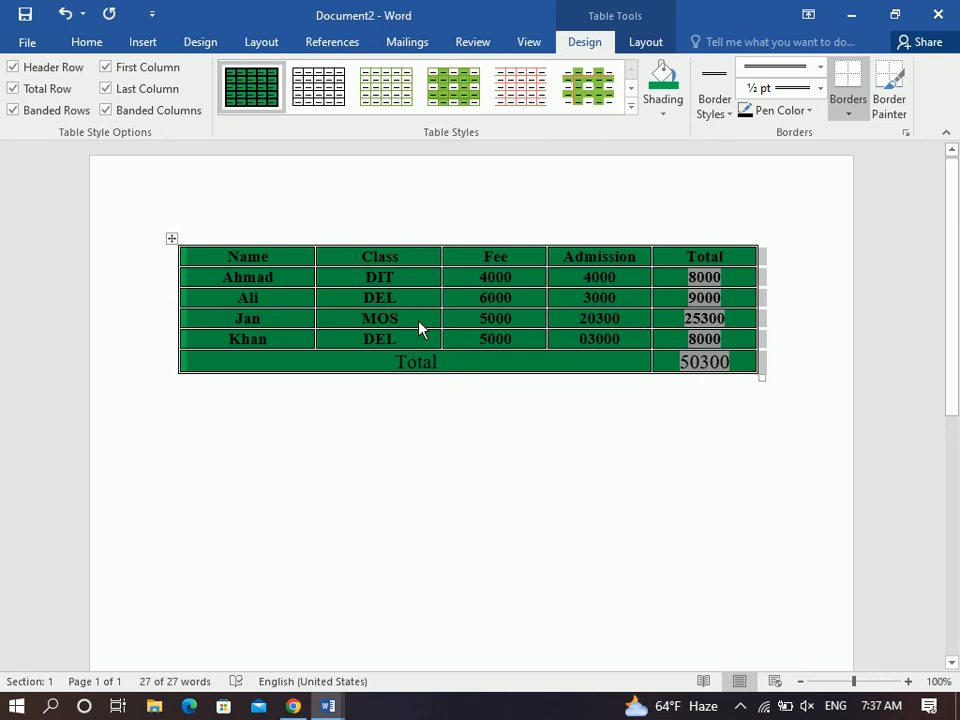
left_click(631, 105)
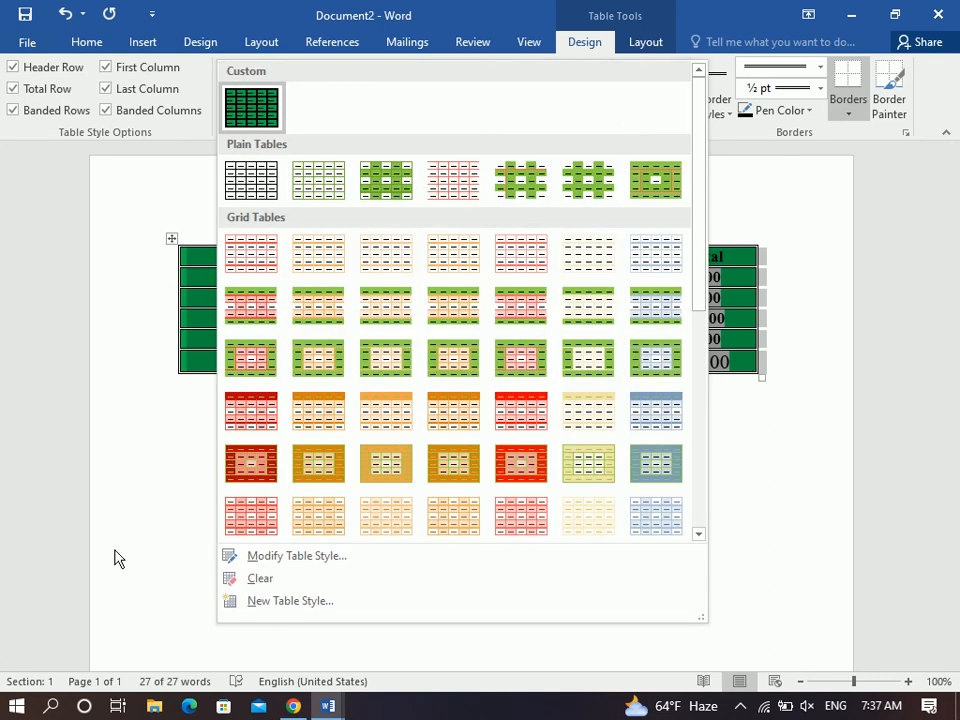
left_click(250, 575)
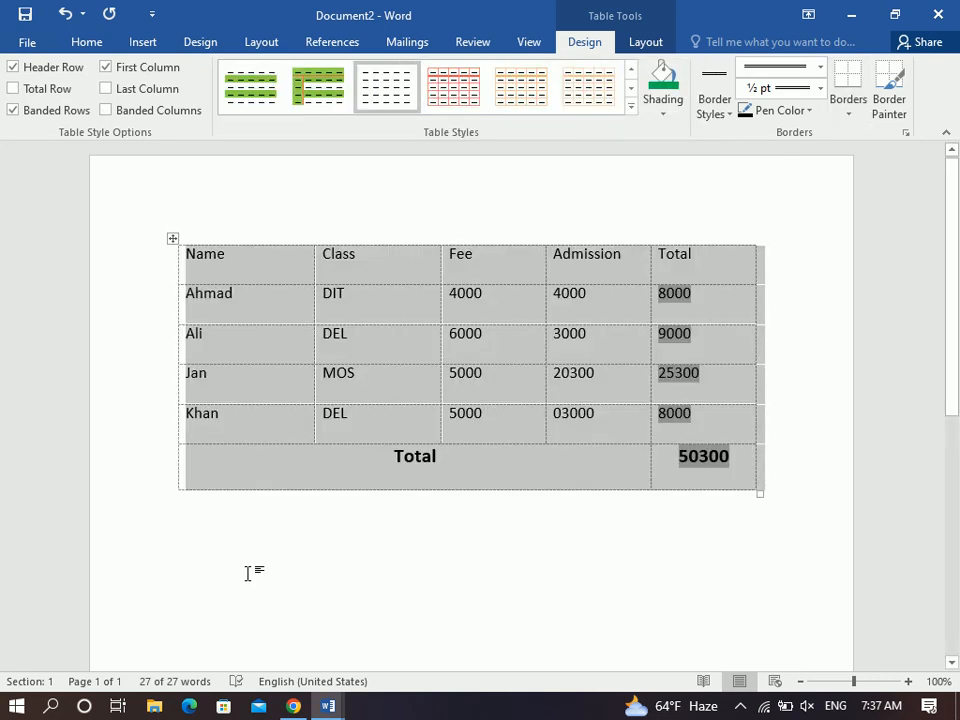
left_click(631, 105)
left_click(265, 110)
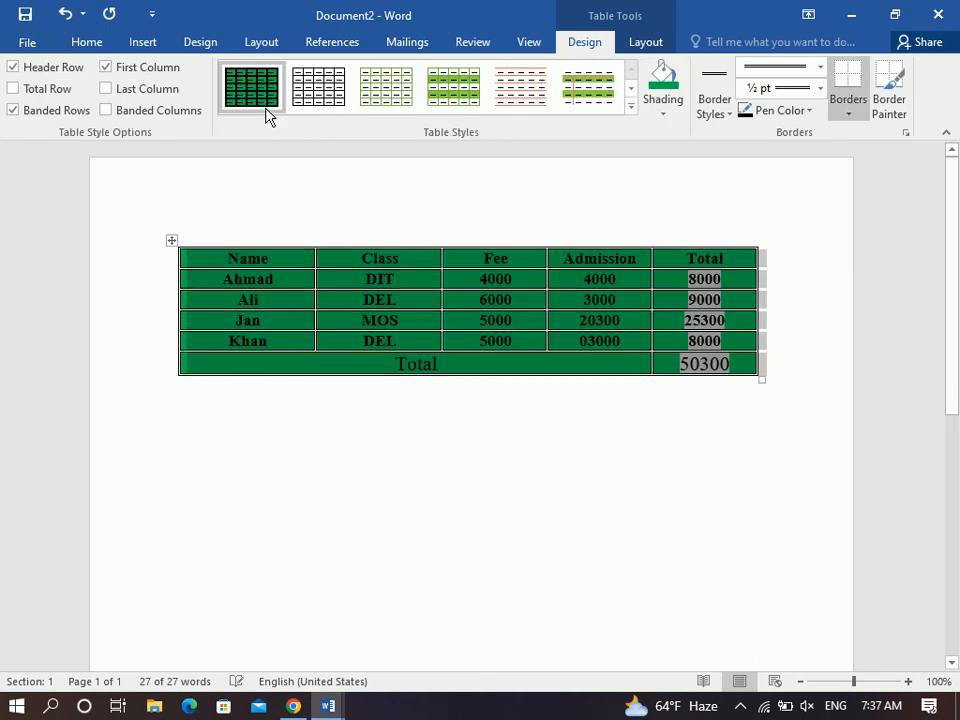
Modify Style2 so its shading is light green instead of dark green.
left_click(631, 105)
left_click(250, 557)
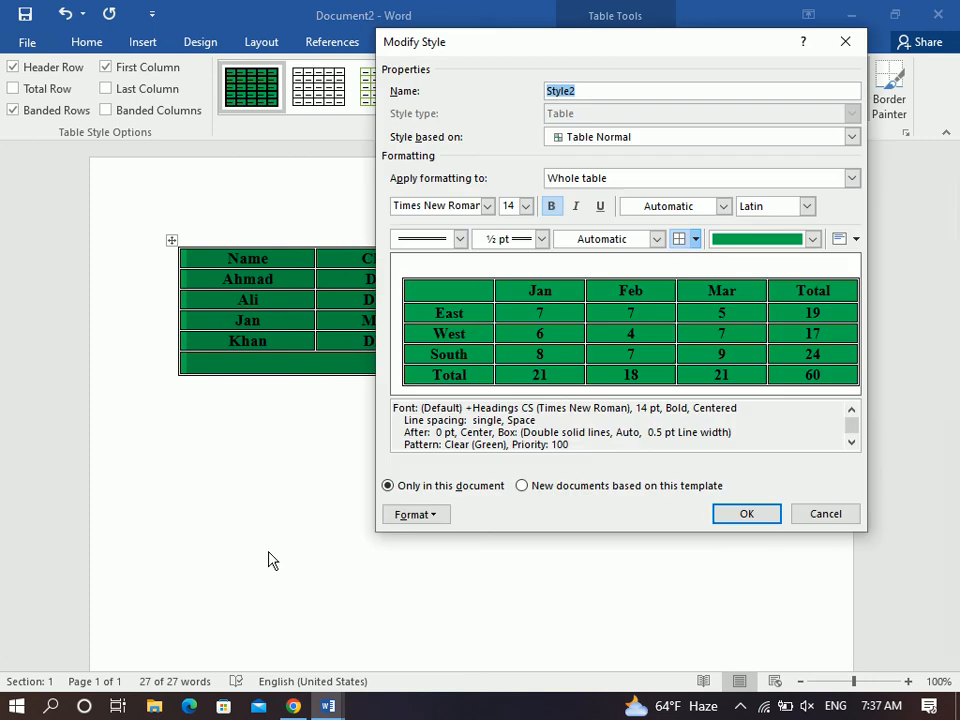
left_click(813, 239)
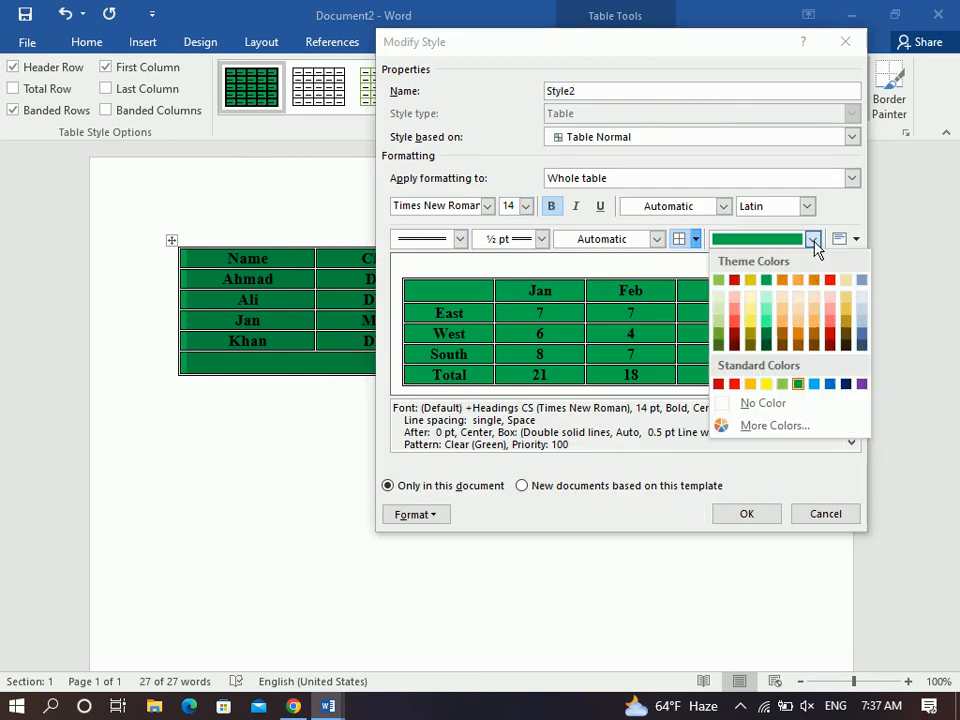
left_click(767, 307)
left_click(753, 514)
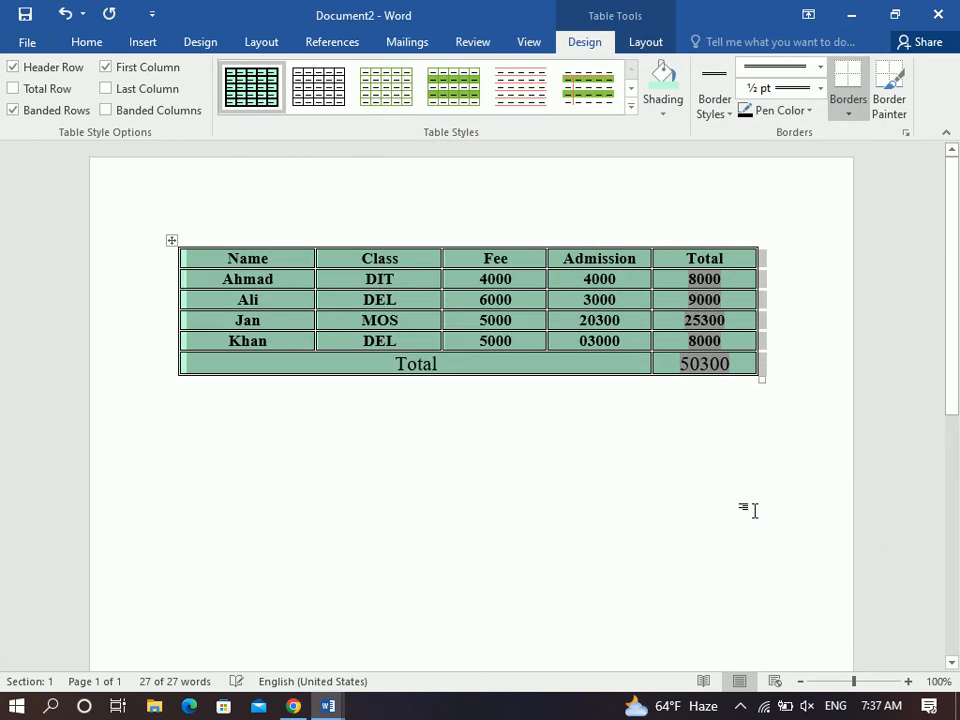
Deselect the table and look at the custom style's context menu without changing anything.
left_click(433, 320)
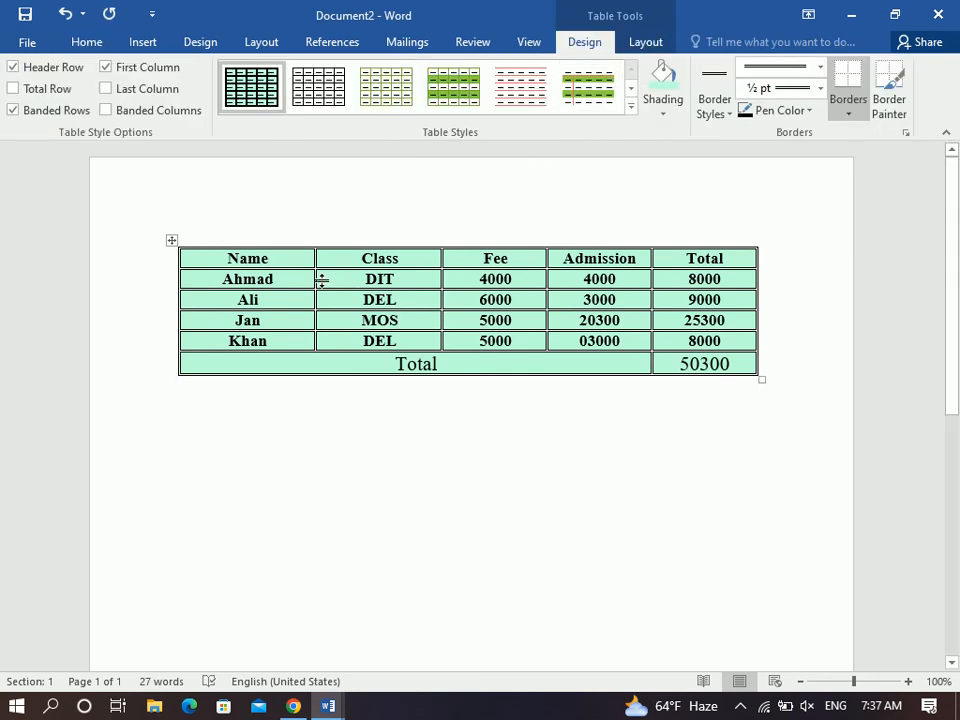
left_click(631, 106)
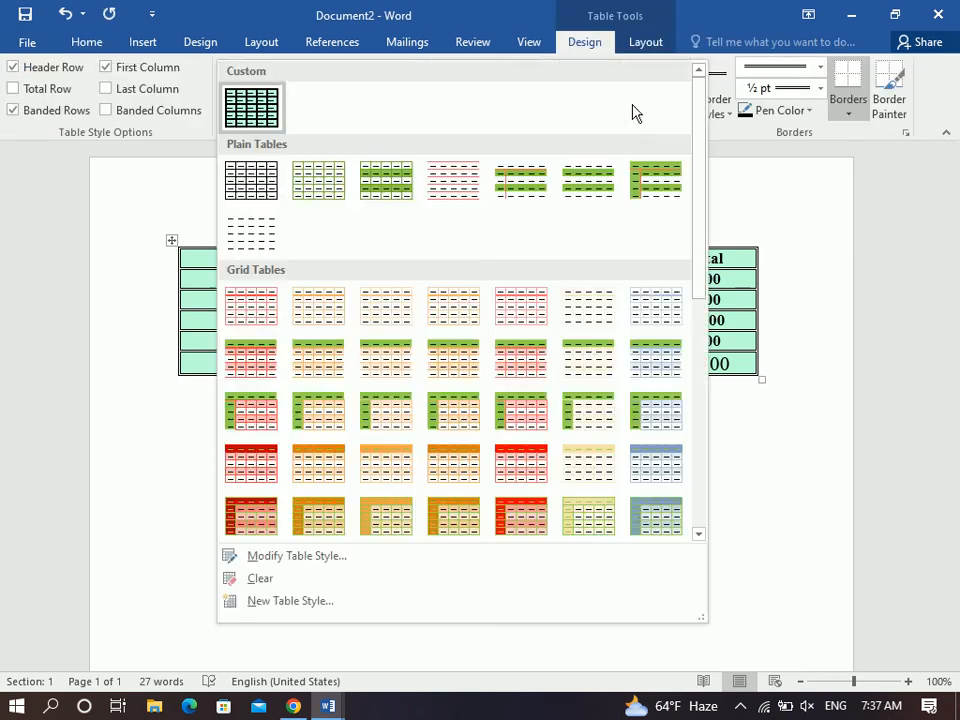
right_click(239, 104)
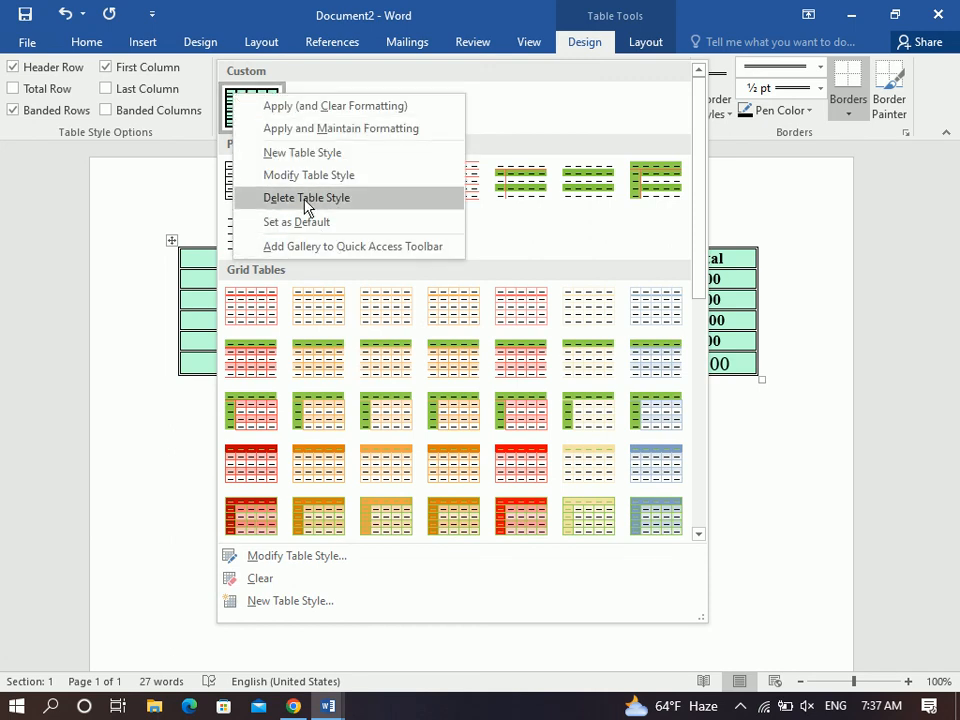
left_click(193, 278)
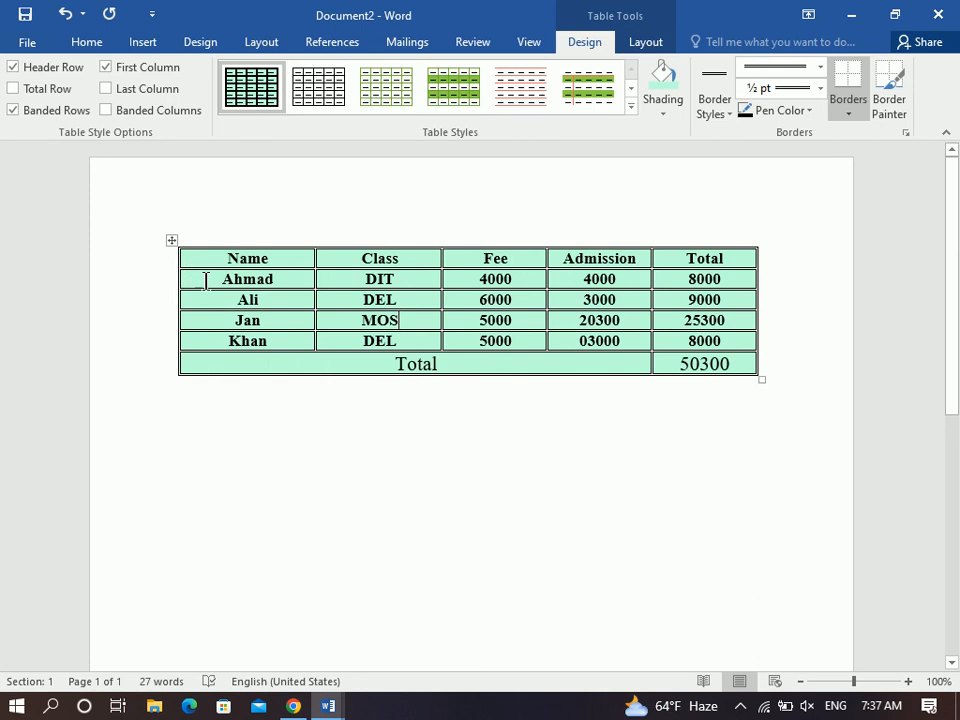
Shade the header row, Name through Total, red.
left_click_drag(197, 257, 690, 257)
left_click(663, 108)
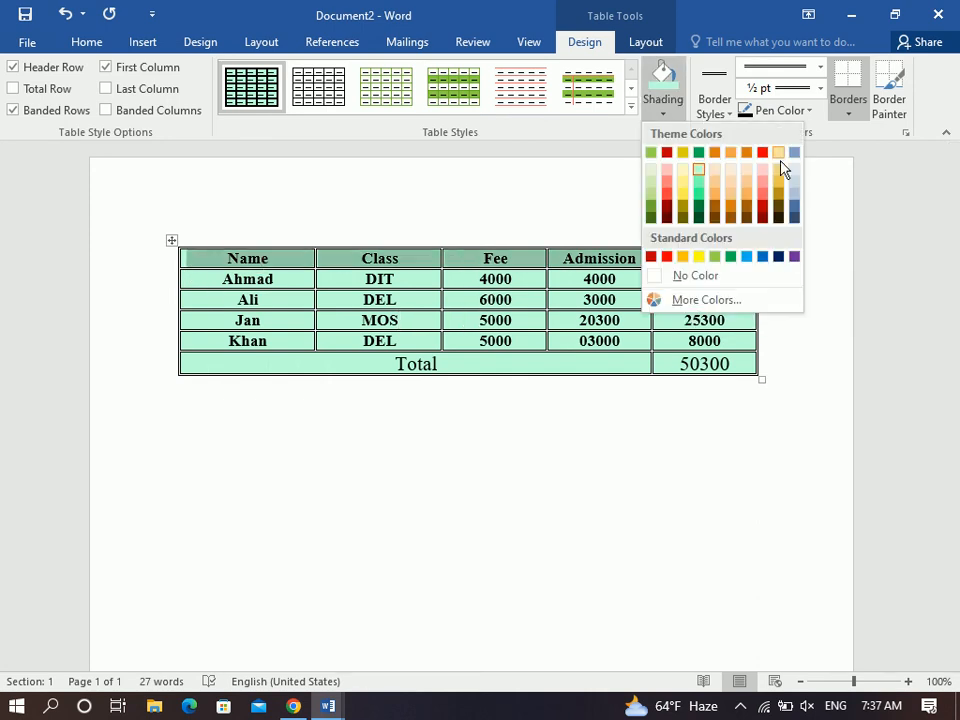
left_click(761, 207)
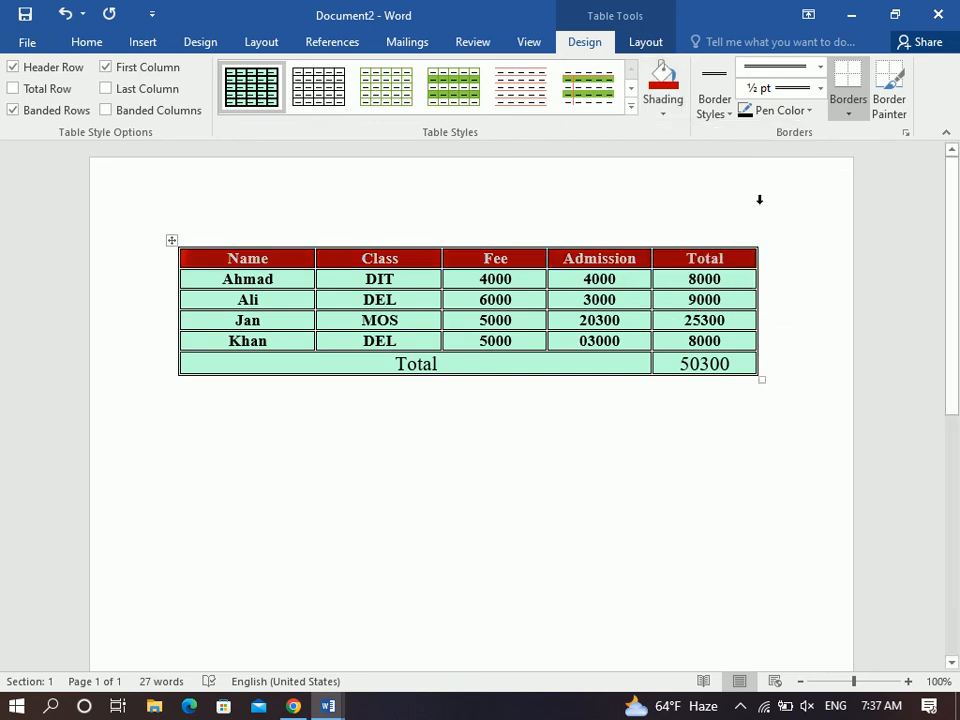
left_click(724, 111)
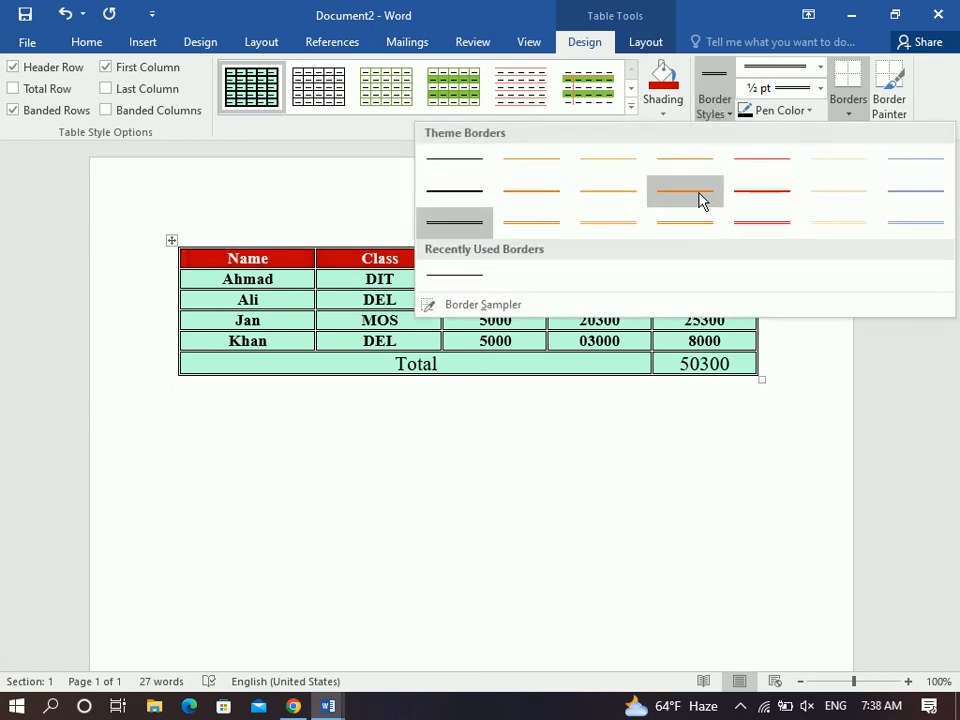
Paint two horizontal borders, including the one below the Khan row, in an orange border style.
left_click(692, 197)
mouse_move(760, 260)
left_mouse_down()
mouse_move(257, 259)
mouse_move(270, 265)
left_mouse_up()
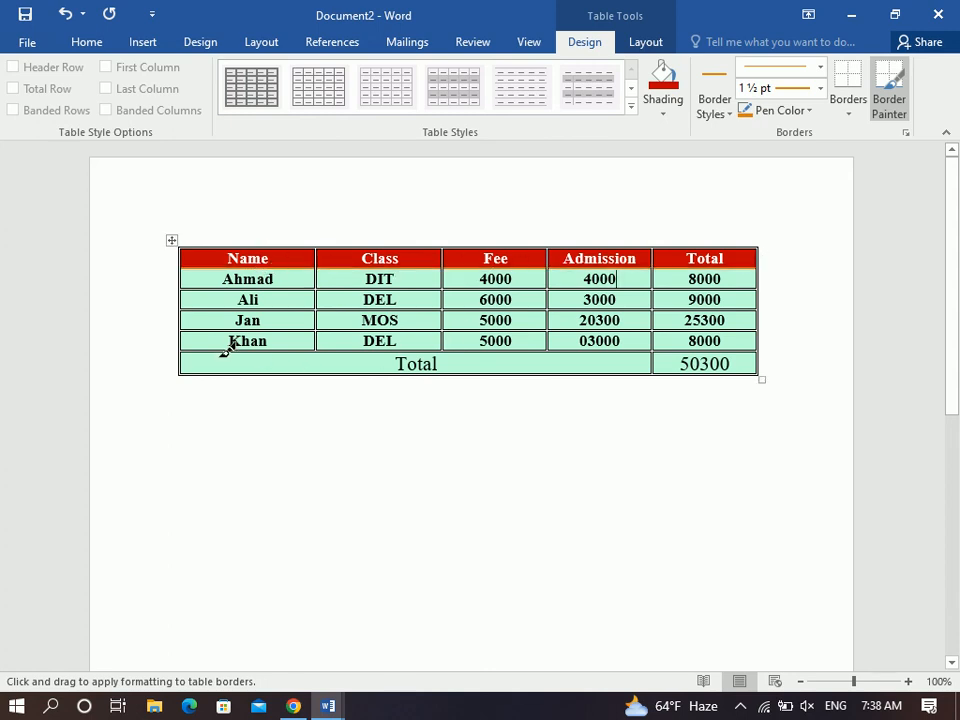
left_click_drag(253, 341, 757, 344)
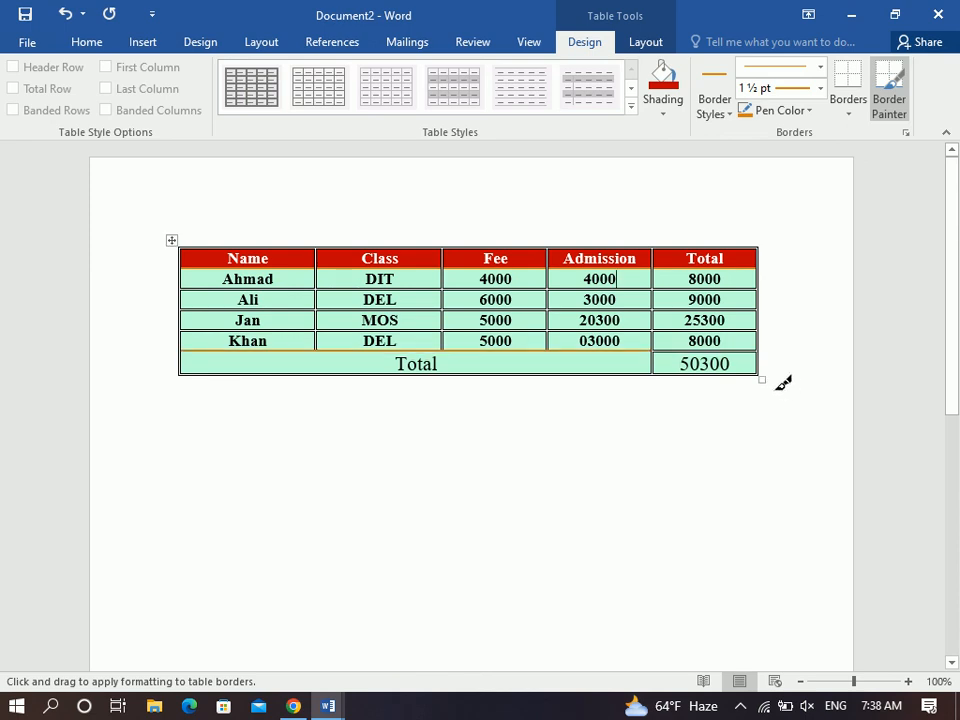
Paint solid yellow 3 pt borders above the Total row and between Admission and Total.
left_click(786, 112)
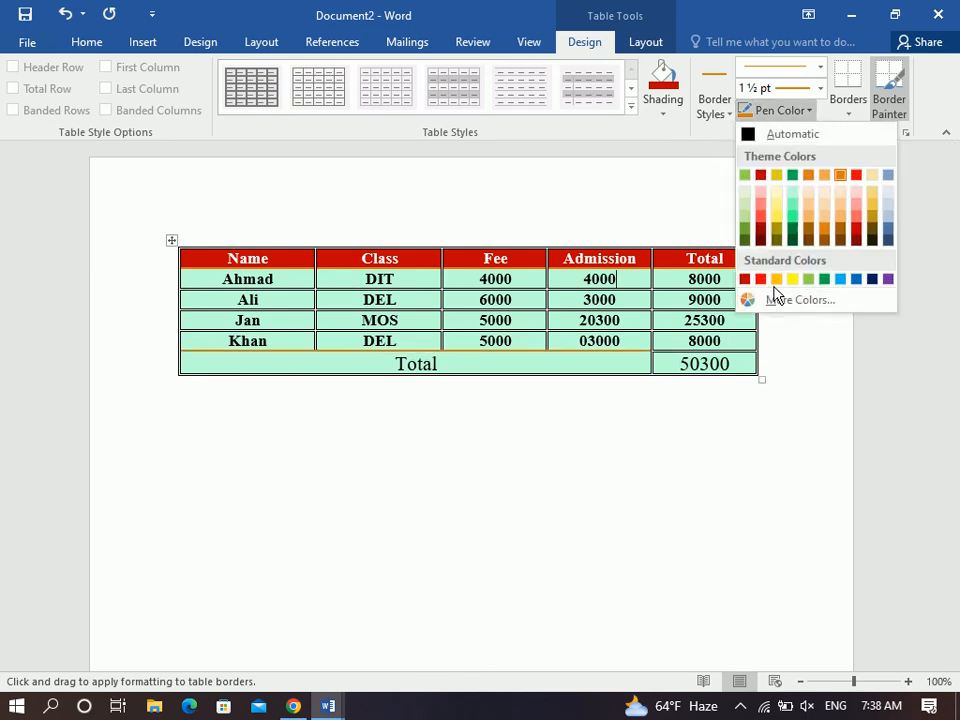
left_click(792, 279)
left_click(818, 89)
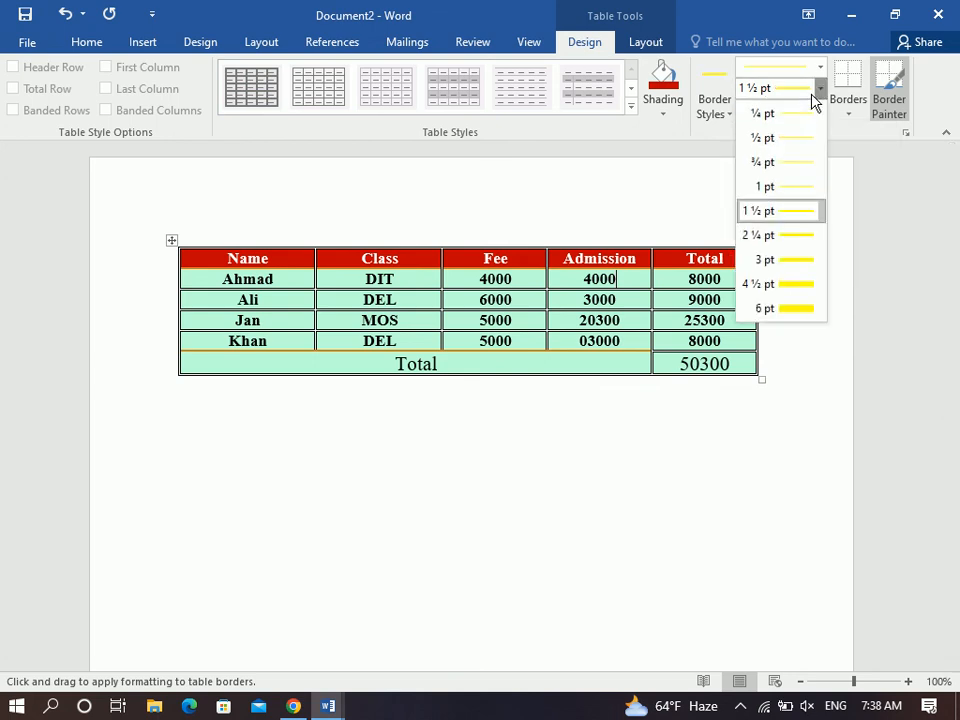
left_click(803, 262)
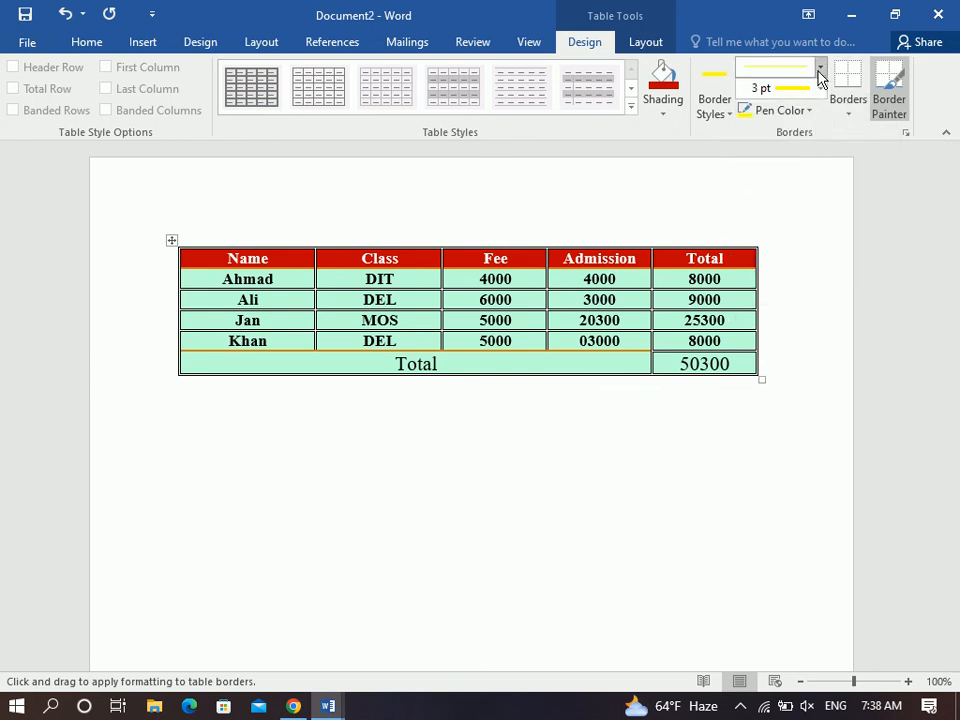
left_click(820, 77)
left_click(789, 334)
mouse_move(732, 349)
left_mouse_down()
mouse_move(360, 341)
mouse_move(131, 354)
mouse_move(197, 341)
left_mouse_up()
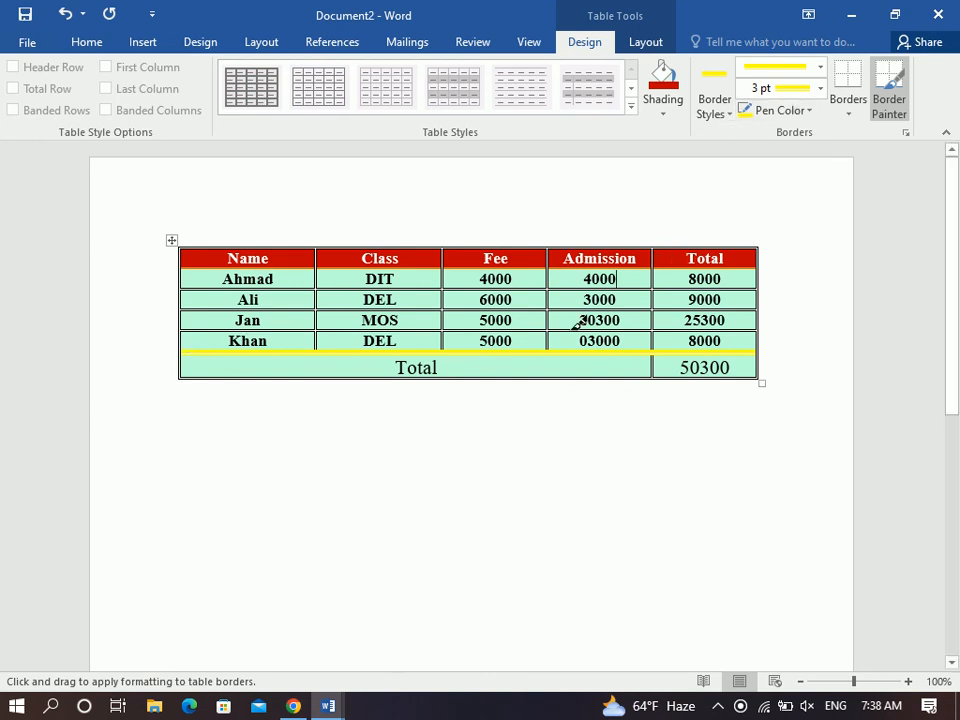
left_click(897, 118)
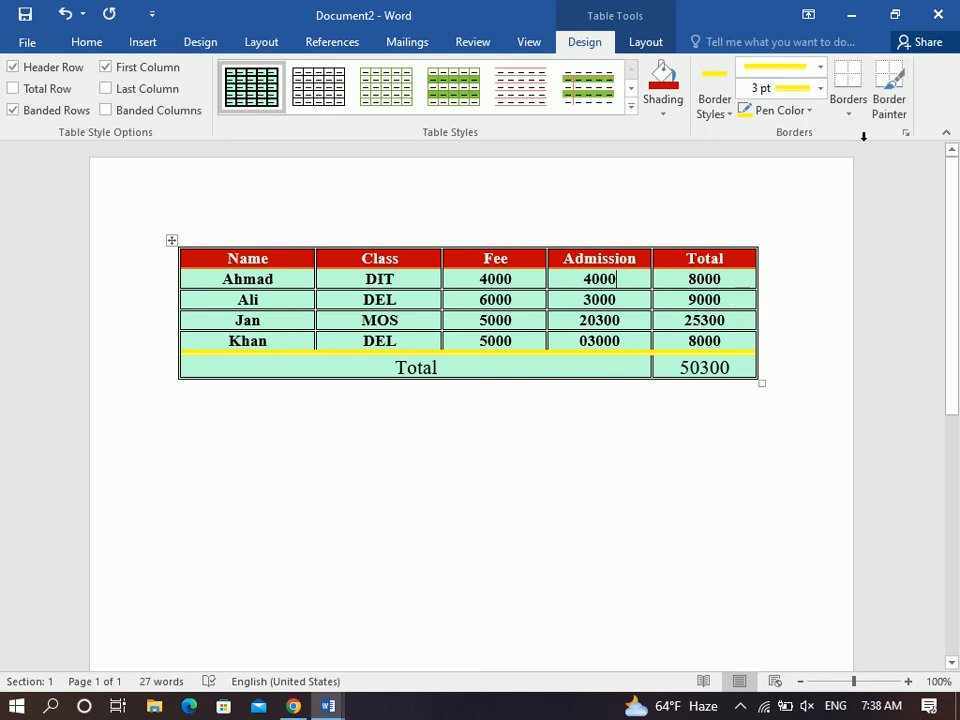
left_click(898, 108)
left_click_drag(658, 243, 669, 407)
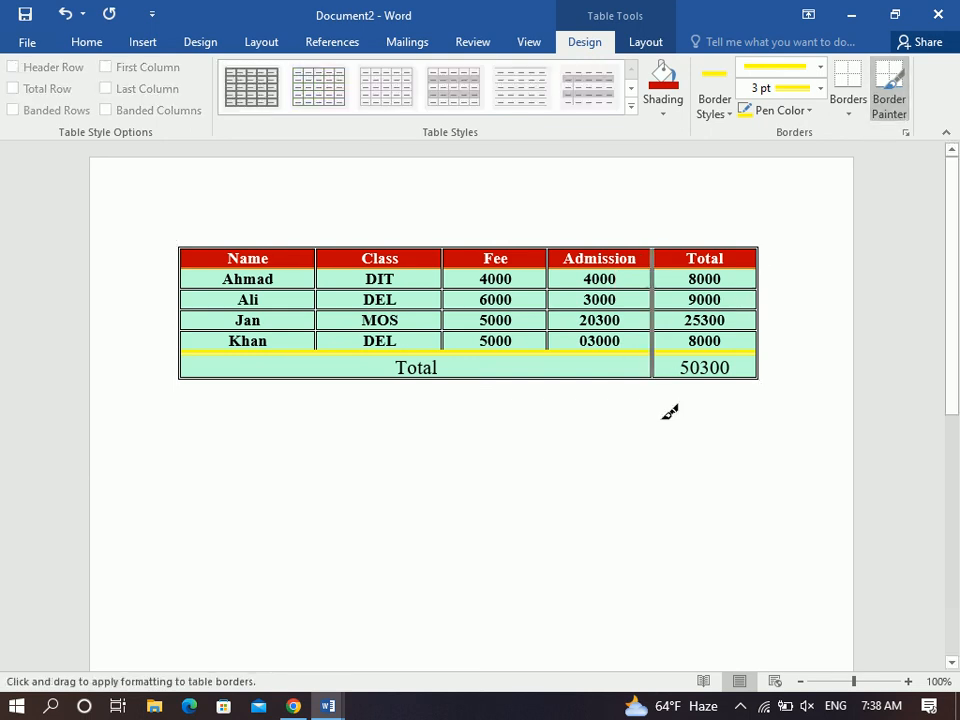
left_click(881, 111)
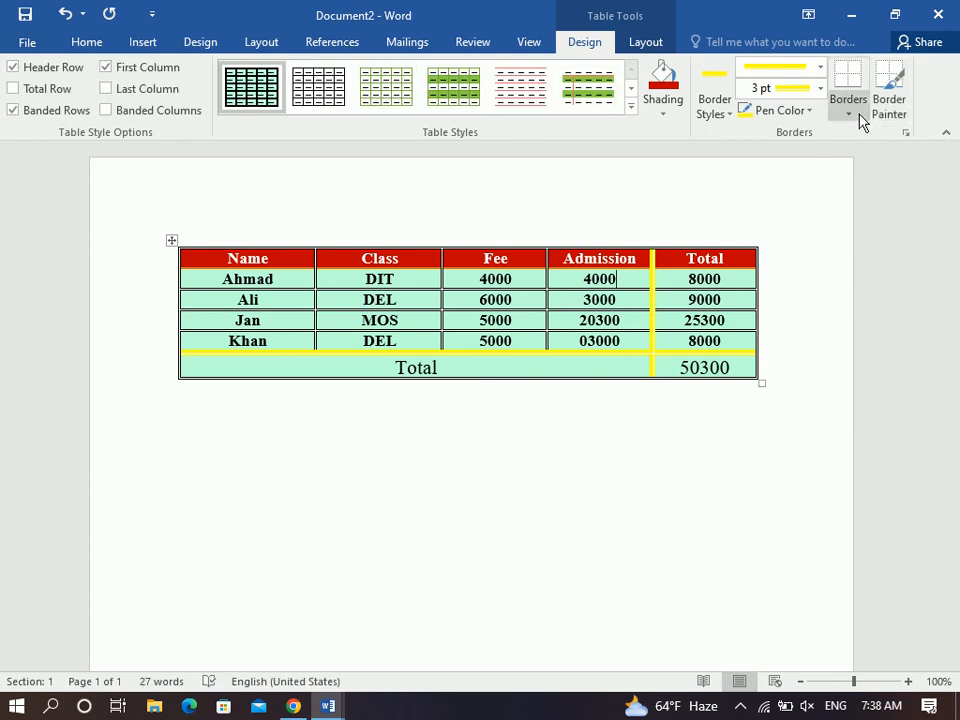
Browse border and table options on the Design, Home, Layout and Insert tabs without changes.
left_click(857, 115)
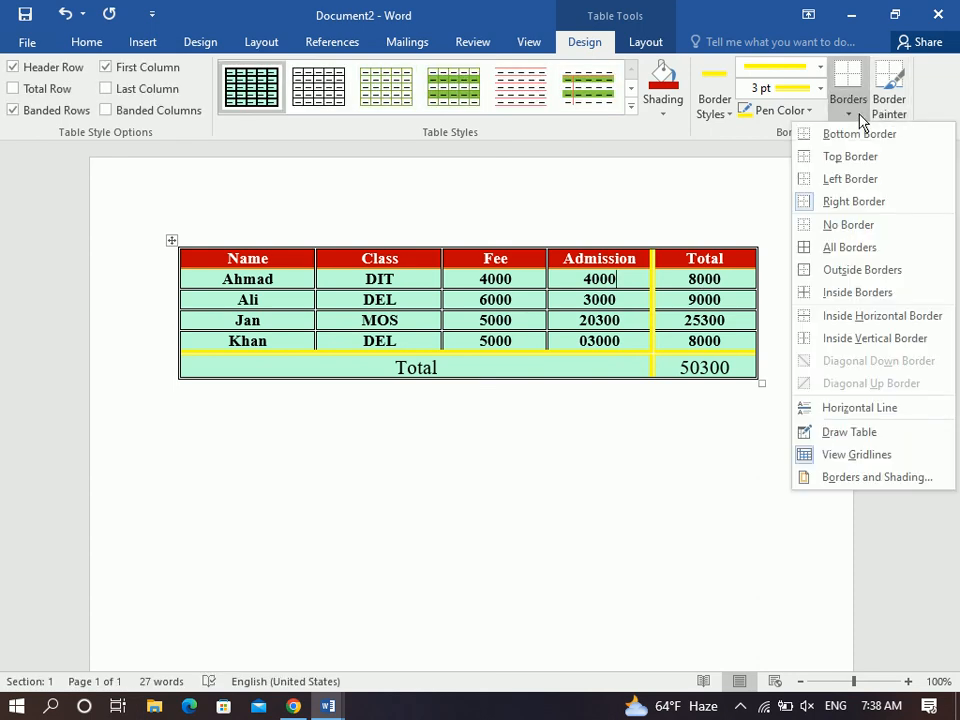
left_click(90, 44)
left_click(516, 106)
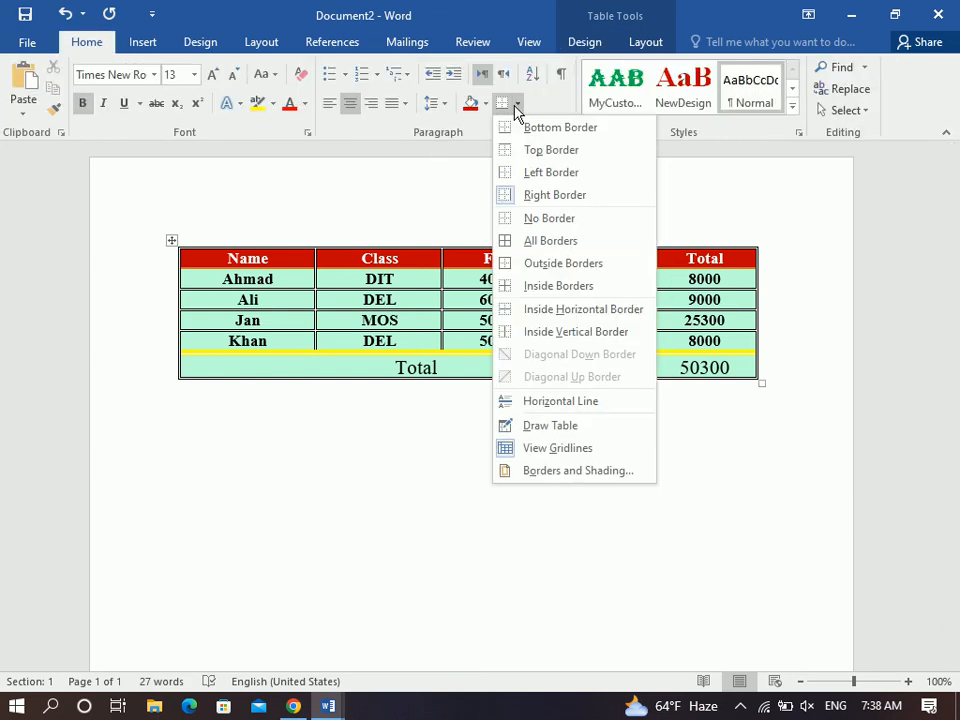
left_click(588, 44)
left_click(632, 44)
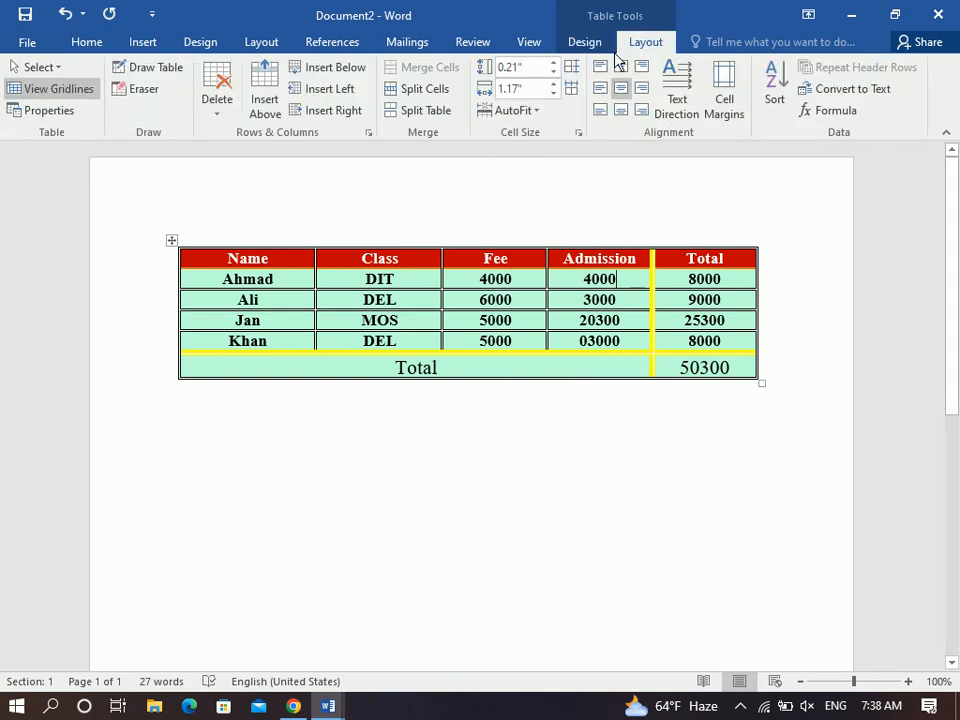
left_click(142, 42)
left_click(64, 100)
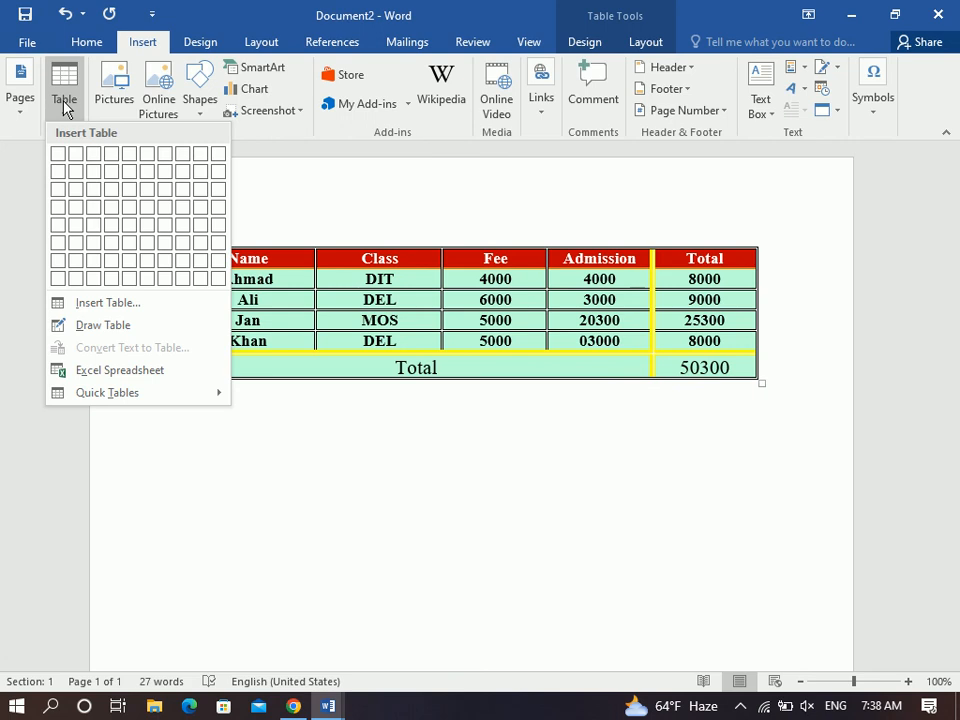
left_click(63, 102)
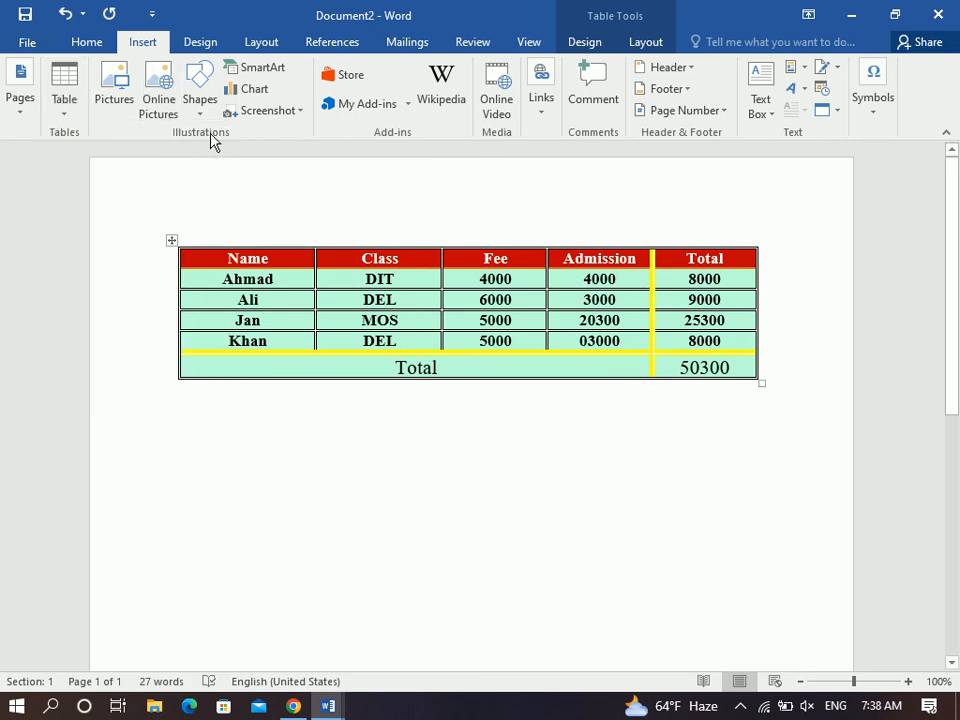